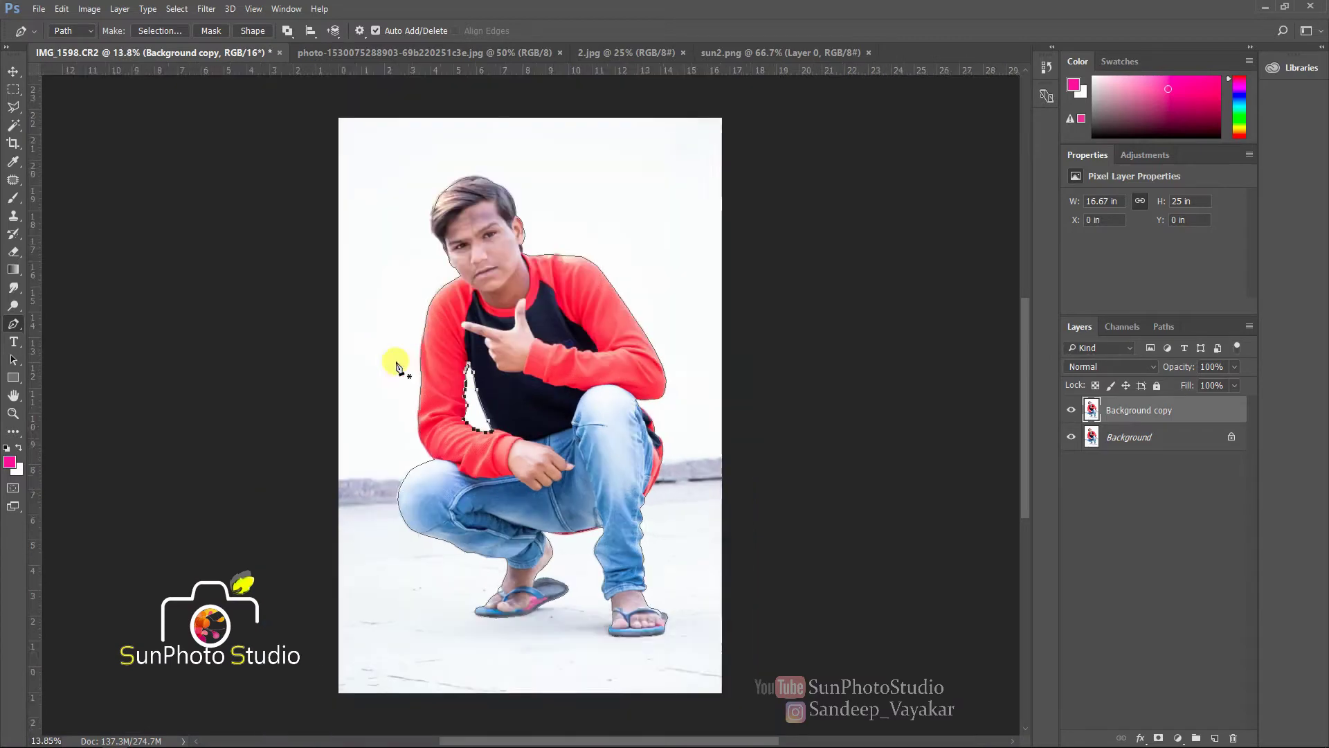
Convert the path around the man into a selection and feather it by 1.5 pixels
{"action": "key", "text": "ctrl+Return"}
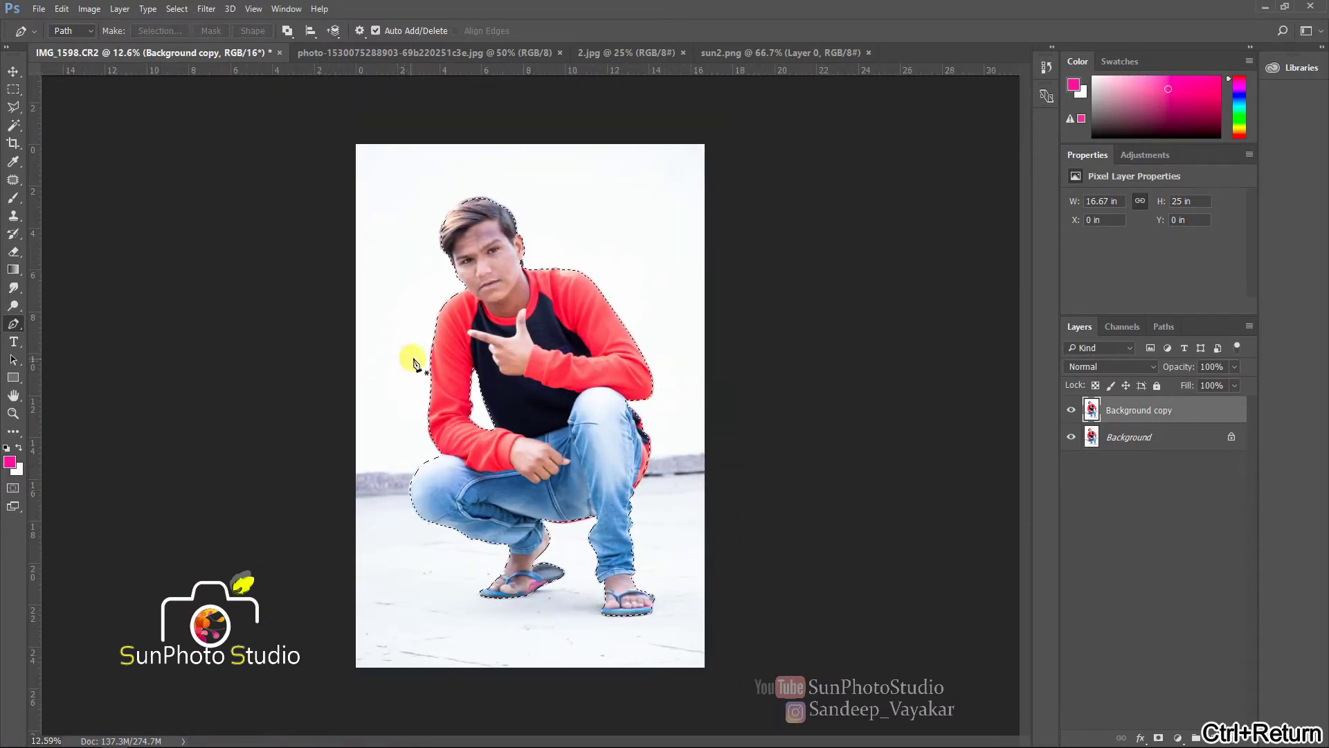
{"action": "left_click", "coordinate": [9, 105]}
{"action": "right_click", "coordinate": [642, 310]}
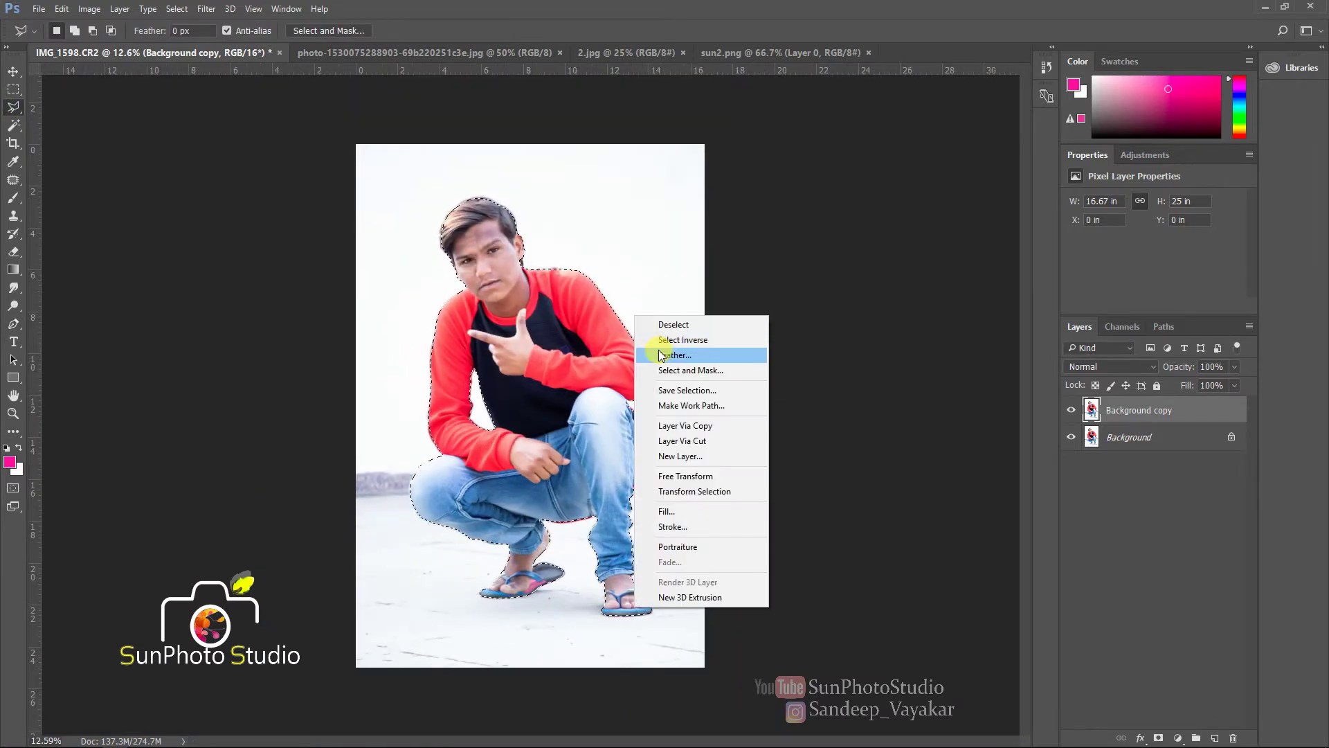
{"action": "left_click", "coordinate": [654, 350]}
{"action": "type", "text": "1."}
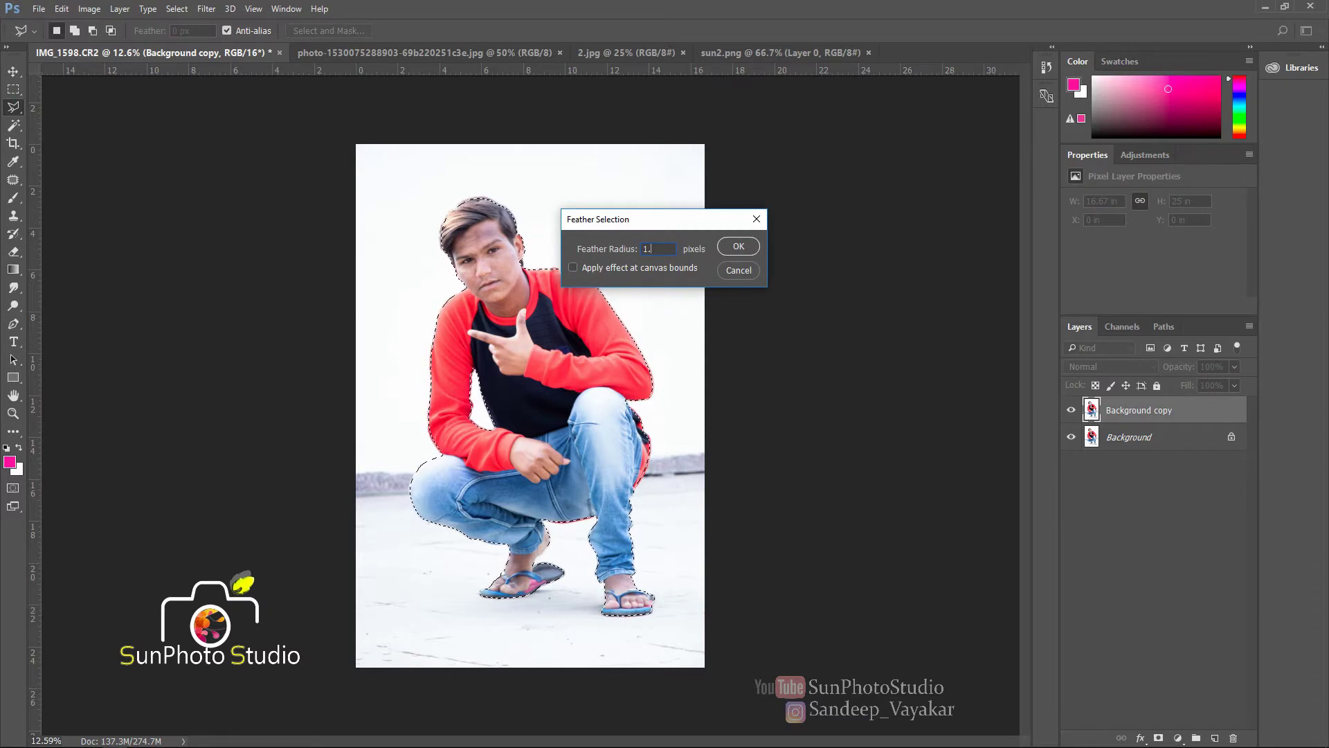
{"action": "type", "text": "5"}
{"action": "left_click", "coordinate": [738, 246]}
Copy the selected man to a new layer and hide the Background copy and Background layers
{"action": "right_click", "coordinate": [545, 252]}
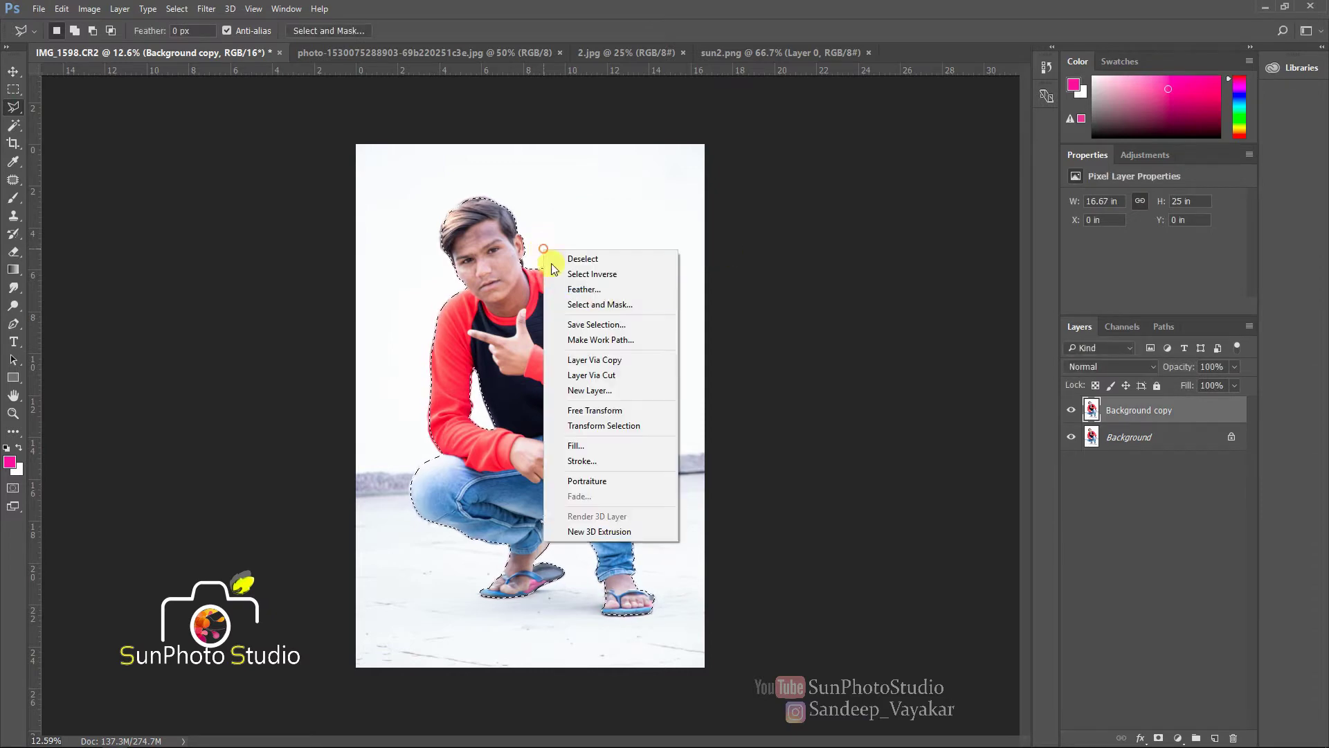
{"action": "left_click", "coordinate": [606, 363]}
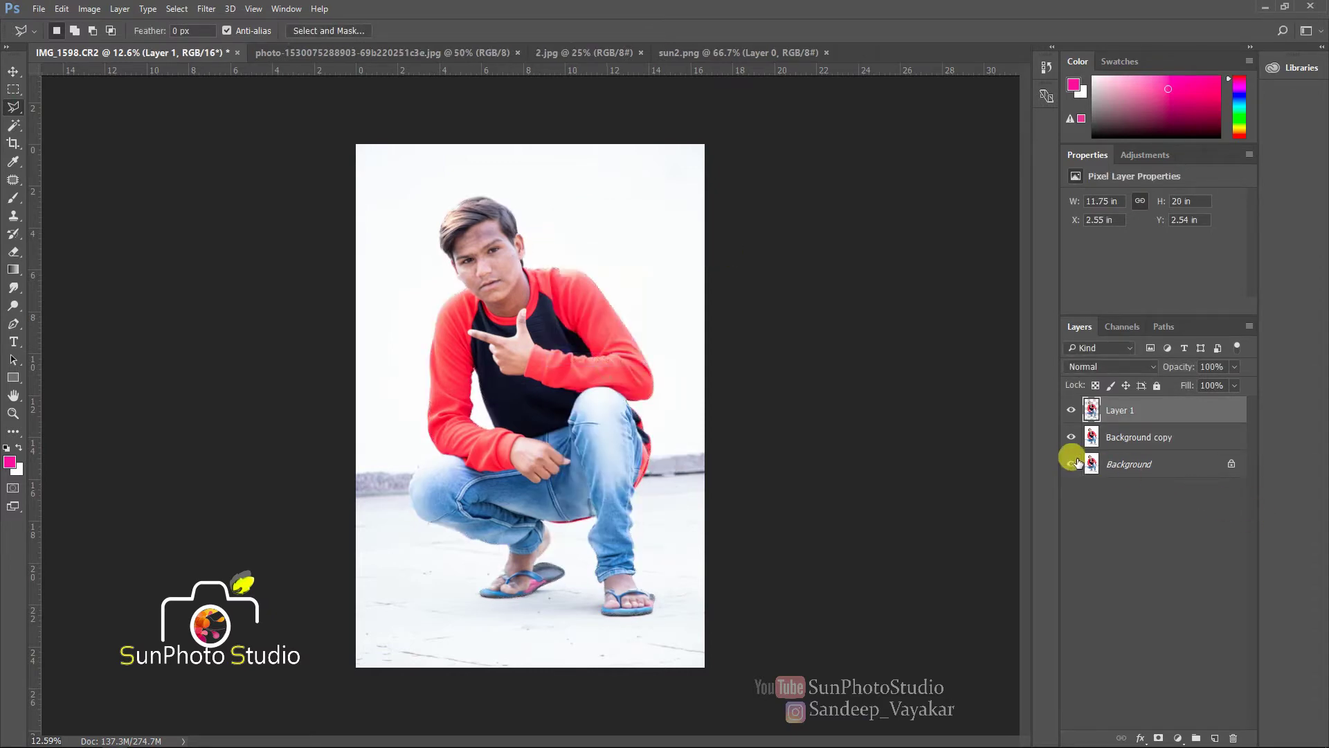
{"action": "left_click", "coordinate": [1072, 437]}
{"action": "left_click", "coordinate": [1072, 464]}
Heal the blemishes on the man's right cheek and chin on Layer 1 with the Spot Healing Brush
{"action": "scroll", "coordinate": [439, 208], "scroll_direction": "up", "scroll_amount": 3}
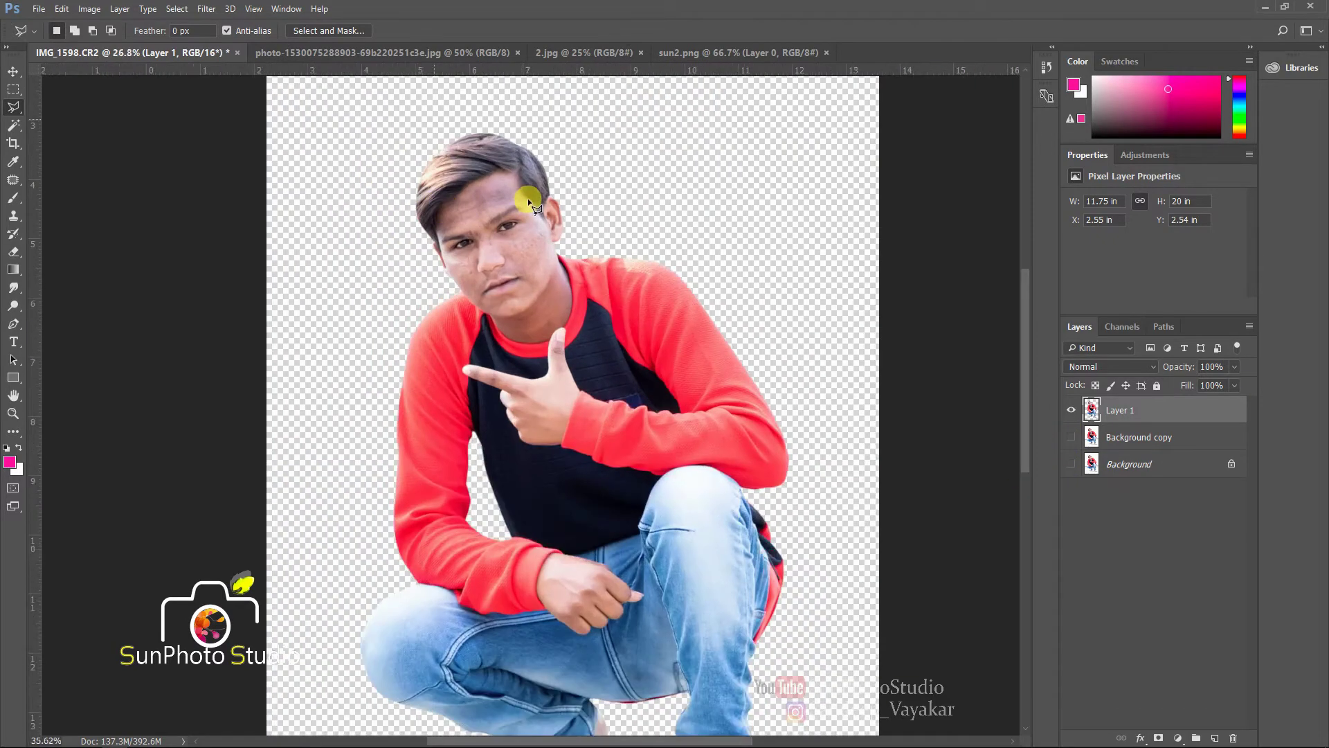
{"action": "scroll", "coordinate": [448, 253], "scroll_direction": "up", "scroll_amount": 3}
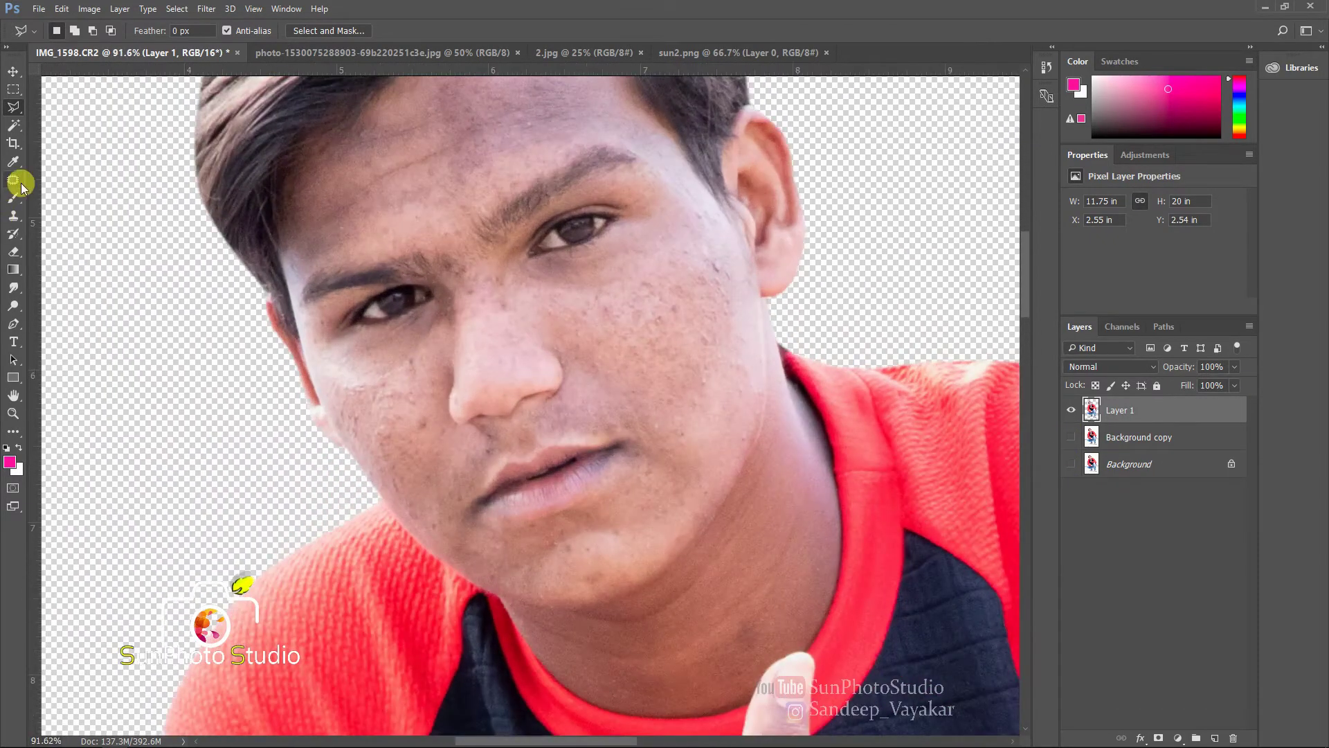
{"action": "left_click", "coordinate": [21, 187]}
{"action": "left_click", "coordinate": [62, 184]}
{"action": "scroll", "coordinate": [505, 378], "scroll_direction": "up", "scroll_amount": 2}
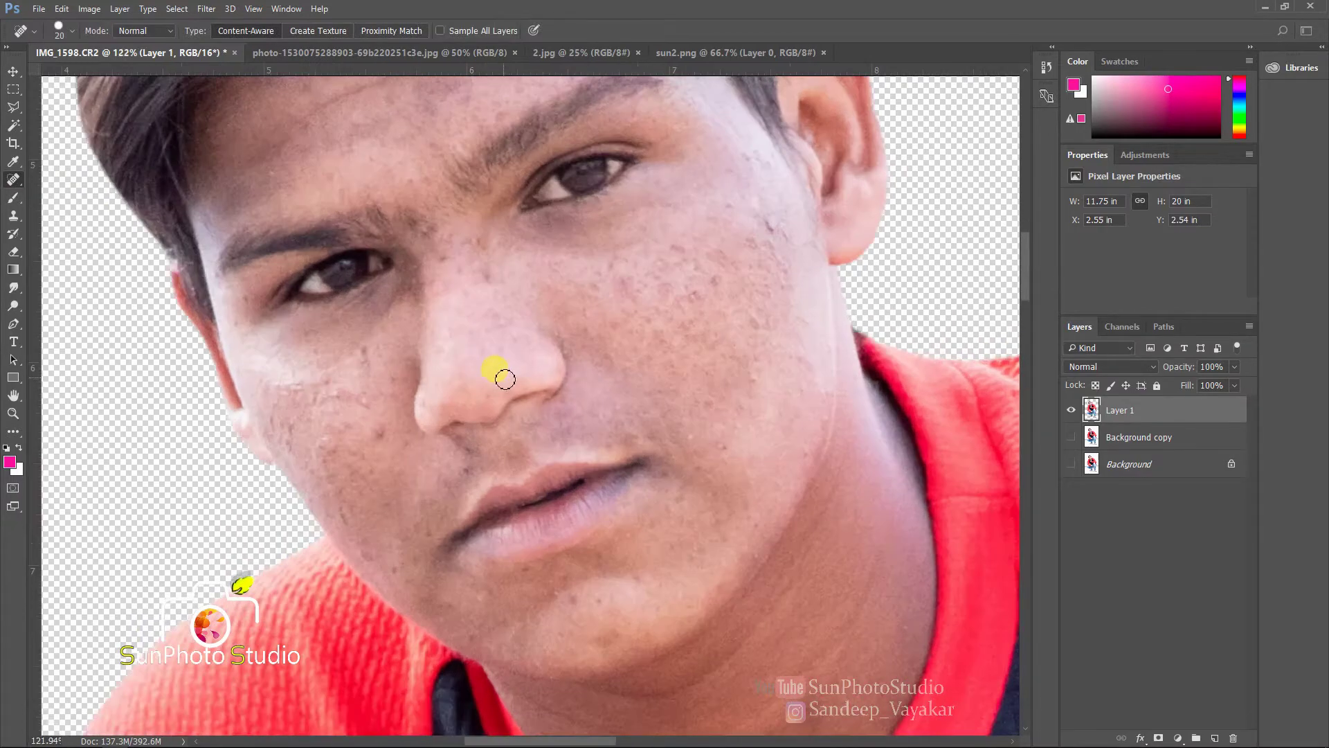
{"action": "left_click_drag", "start_coordinate": [383, 436], "coordinate": [367, 385]}
{"action": "left_click_drag", "start_coordinate": [366, 377], "coordinate": [362, 341]}
{"action": "left_click", "coordinate": [339, 385]}
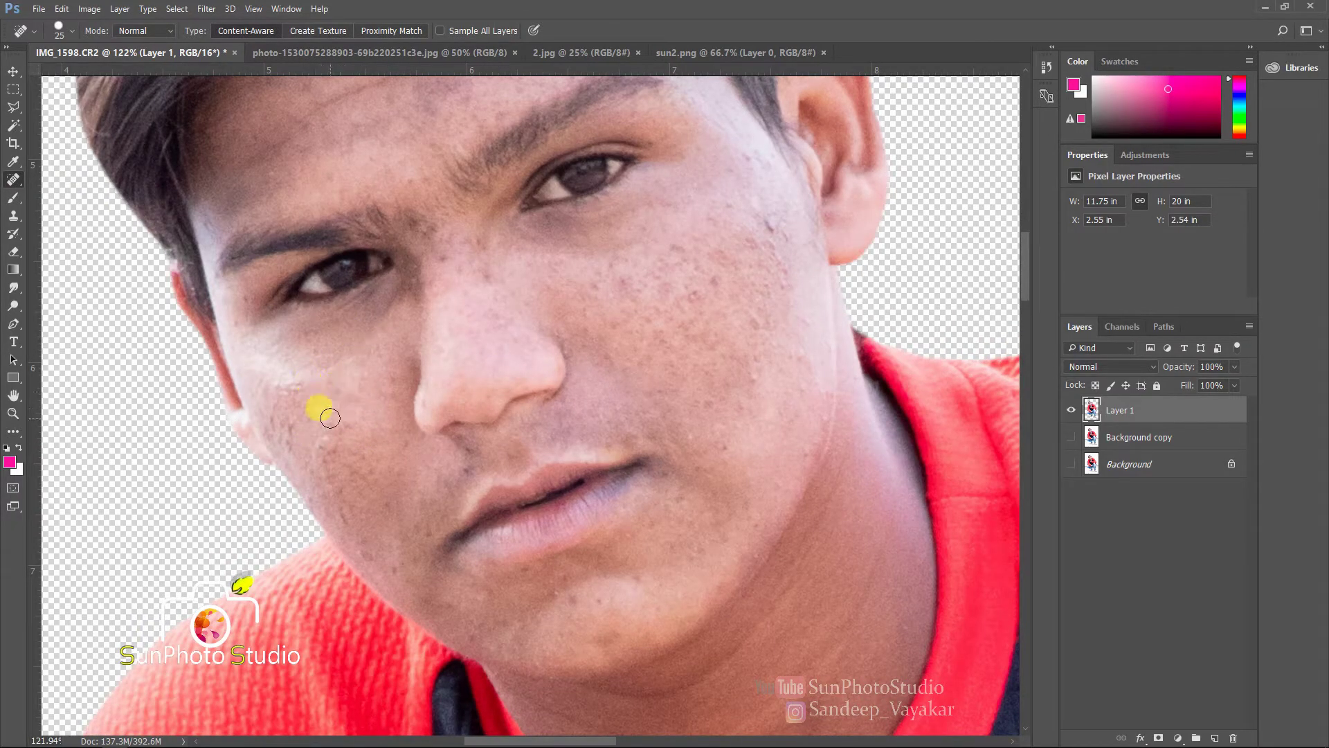
{"action": "left_click_drag", "start_coordinate": [328, 417], "coordinate": [326, 463]}
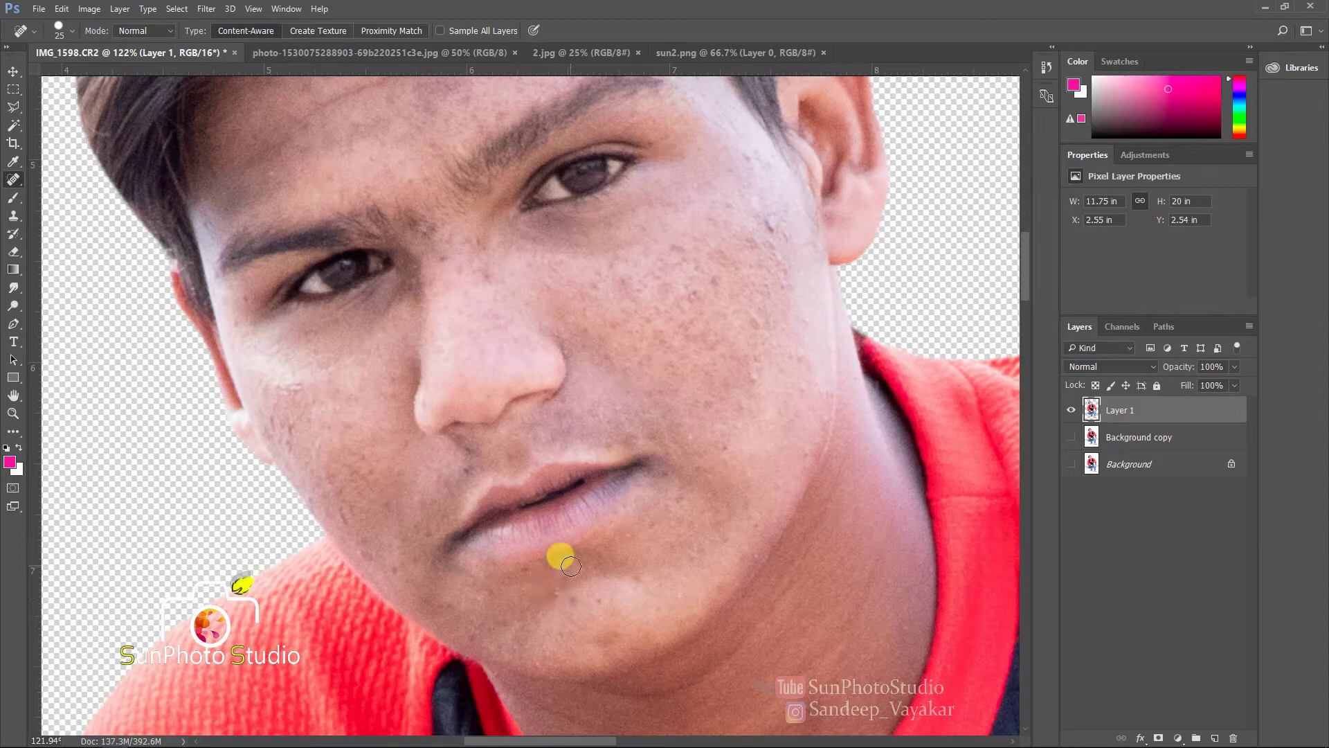
{"action": "mouse_move", "coordinate": [570, 562]}
{"action": "left_mouse_down"}
{"action": "mouse_move", "coordinate": [560, 577]}
{"action": "mouse_move", "coordinate": [594, 603]}
{"action": "left_mouse_up"}
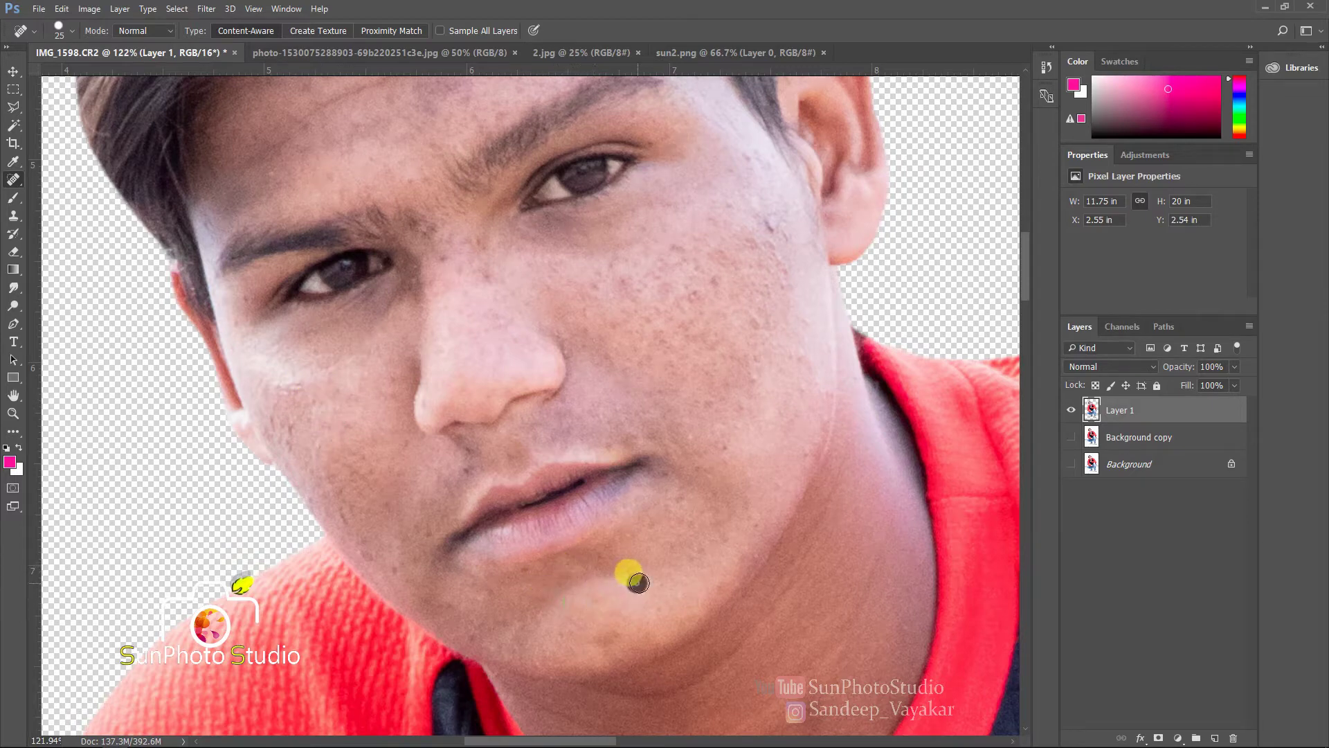
Heal the remaining spots on both cheeks with the Spot Healing Brush, using a 30-pixel brush for the larger marks
{"action": "left_click_drag", "start_coordinate": [552, 375], "coordinate": [507, 411]}
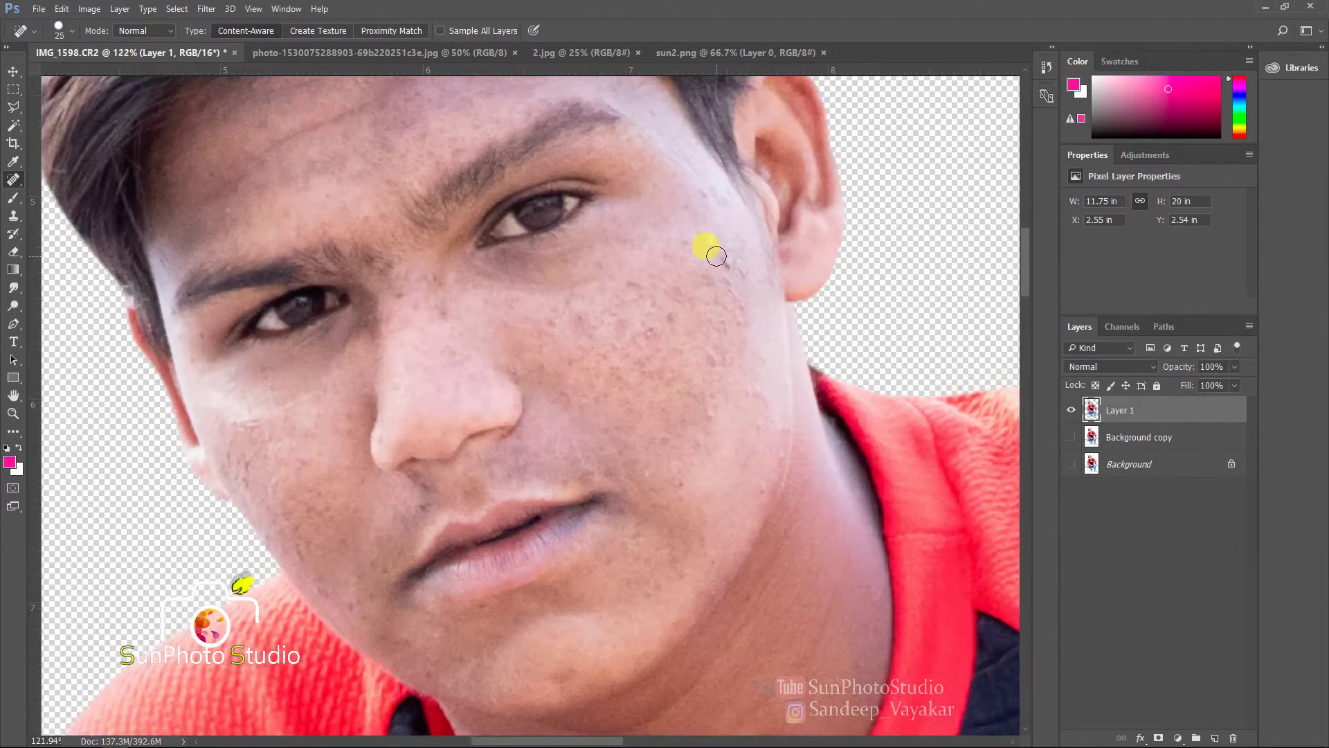
{"action": "left_click_drag", "start_coordinate": [717, 257], "coordinate": [749, 350]}
{"action": "mouse_move", "coordinate": [763, 355]}
{"action": "left_mouse_down"}
{"action": "mouse_move", "coordinate": [759, 409]}
{"action": "mouse_move", "coordinate": [711, 433]}
{"action": "left_mouse_up"}
{"action": "left_click", "coordinate": [760, 415]}
{"action": "key", "text": "bracketright"}
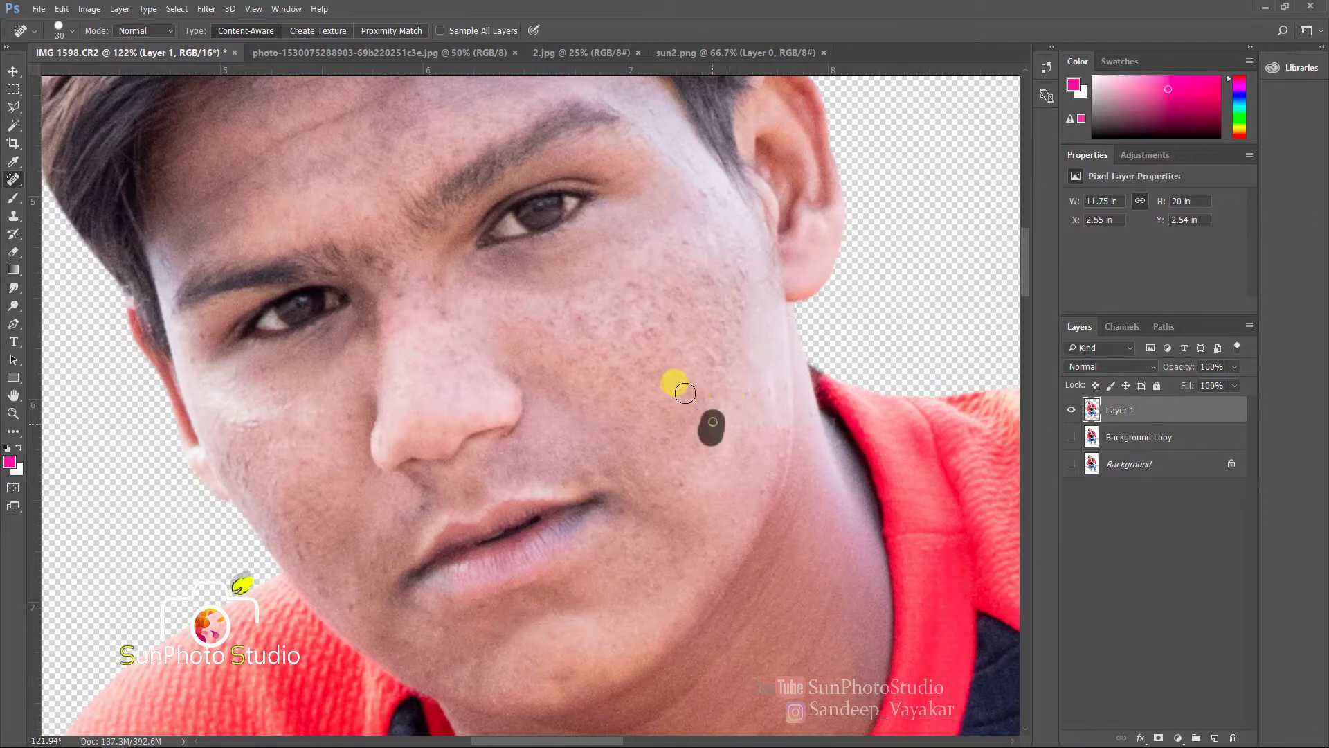
{"action": "left_click_drag", "start_coordinate": [634, 417], "coordinate": [632, 433]}
{"action": "left_click_drag", "start_coordinate": [561, 333], "coordinate": [555, 360]}
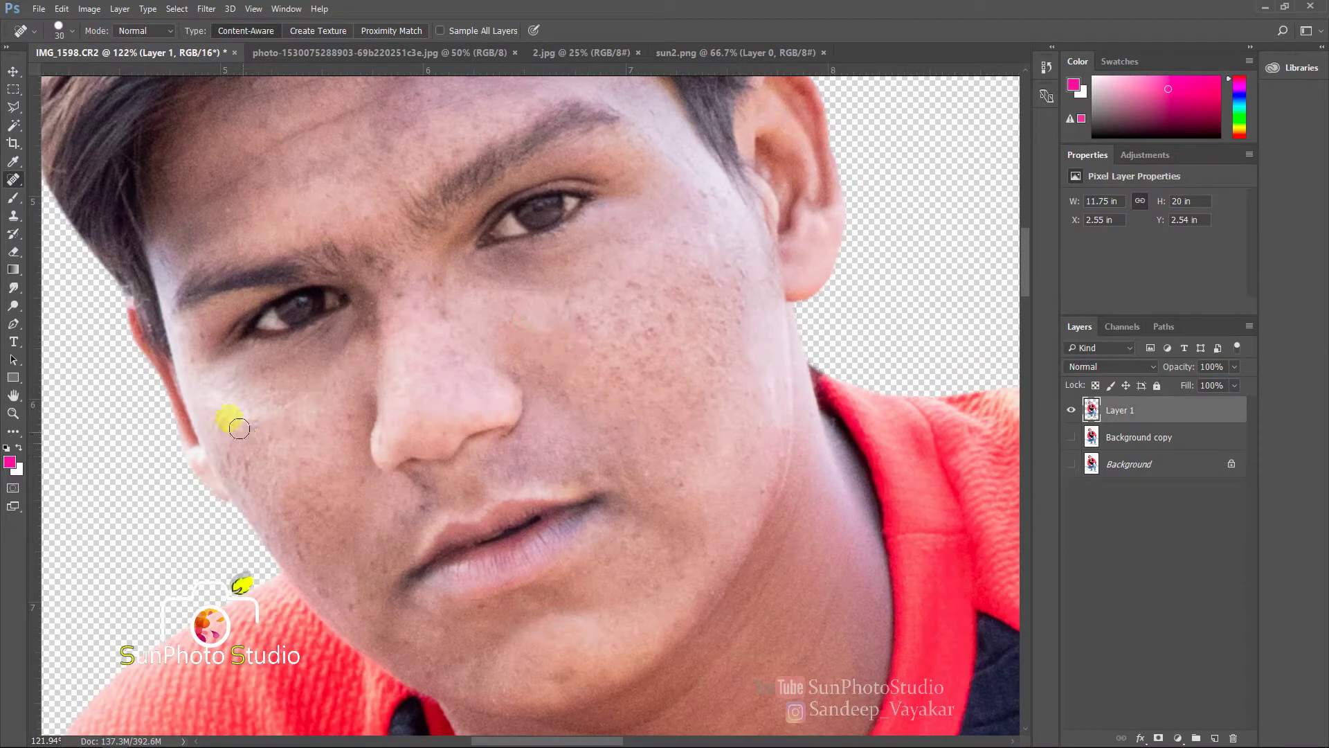
{"action": "left_click", "coordinate": [240, 487]}
{"action": "scroll", "coordinate": [380, 425], "scroll_direction": "down", "scroll_amount": 3}
{"action": "key", "text": "bracketleft"}
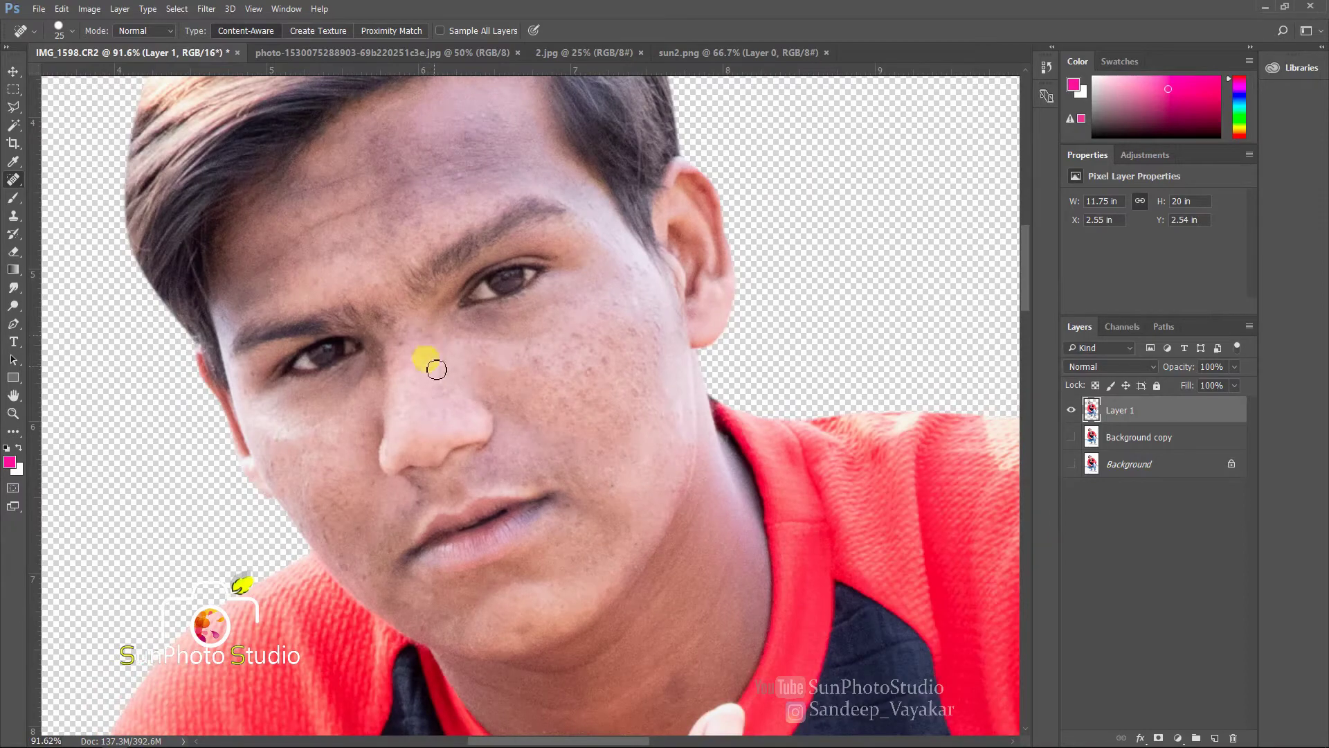
Duplicate Layer 1 and open the Camera Raw Filter's Basic adjustments for the copy
{"action": "scroll", "coordinate": [470, 282], "scroll_direction": "down", "scroll_amount": 6}
{"action": "left_click_drag", "start_coordinate": [1176, 409], "coordinate": [1215, 738]}
{"action": "left_click", "coordinate": [207, 8]}
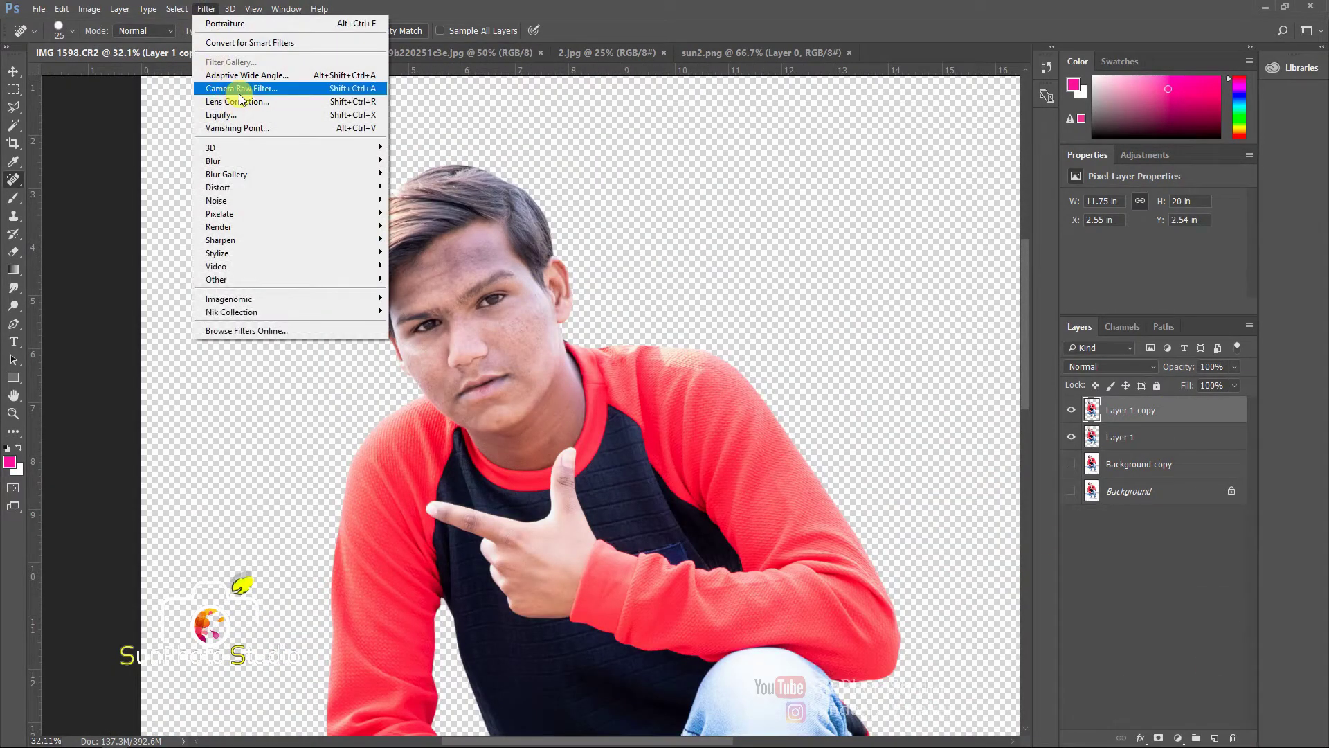
{"action": "left_click", "coordinate": [236, 89]}
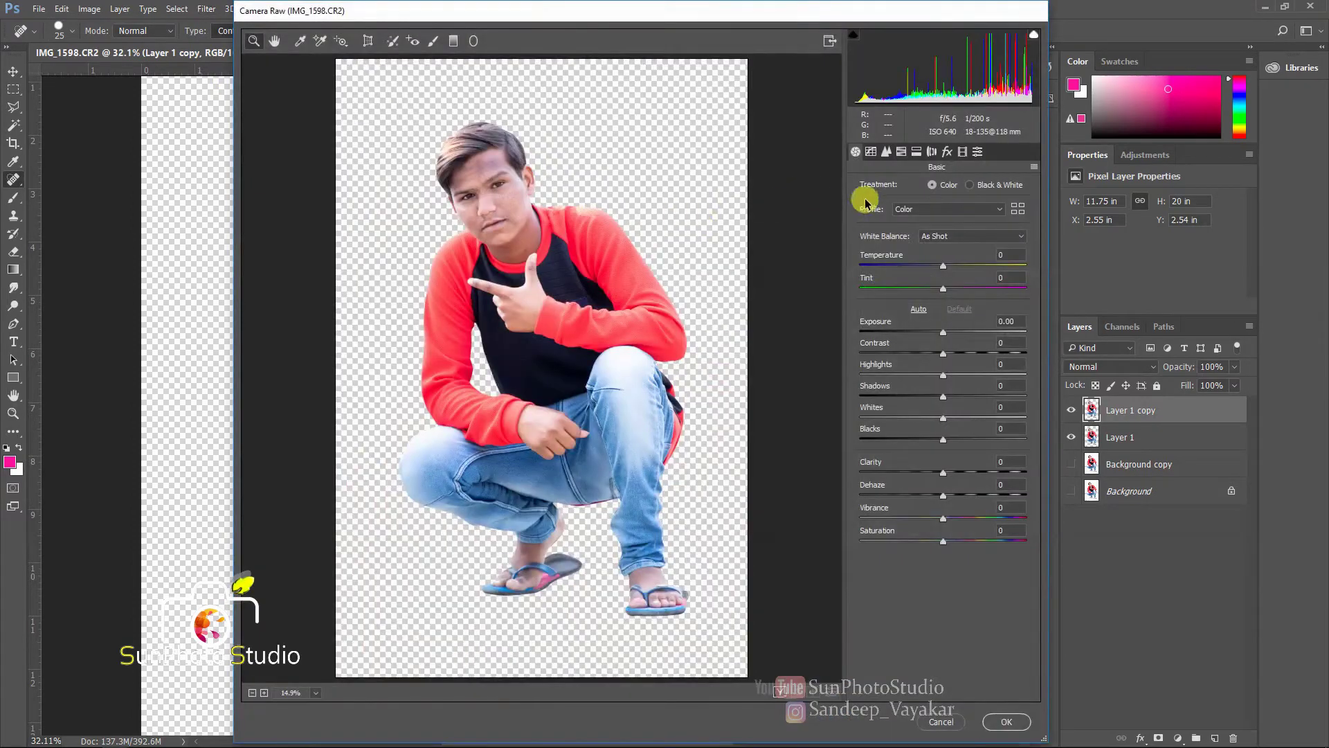
{"action": "left_click", "coordinate": [901, 152]}
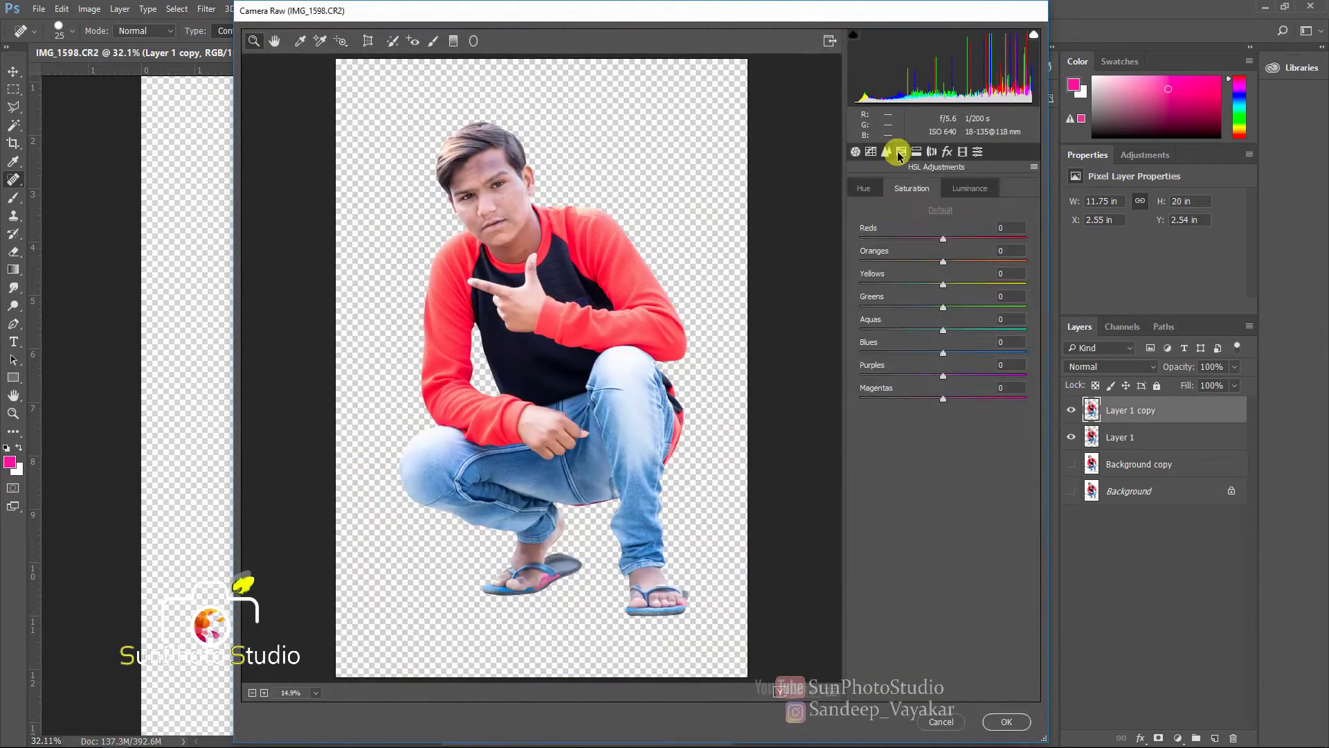
{"action": "left_click", "coordinate": [856, 152]}
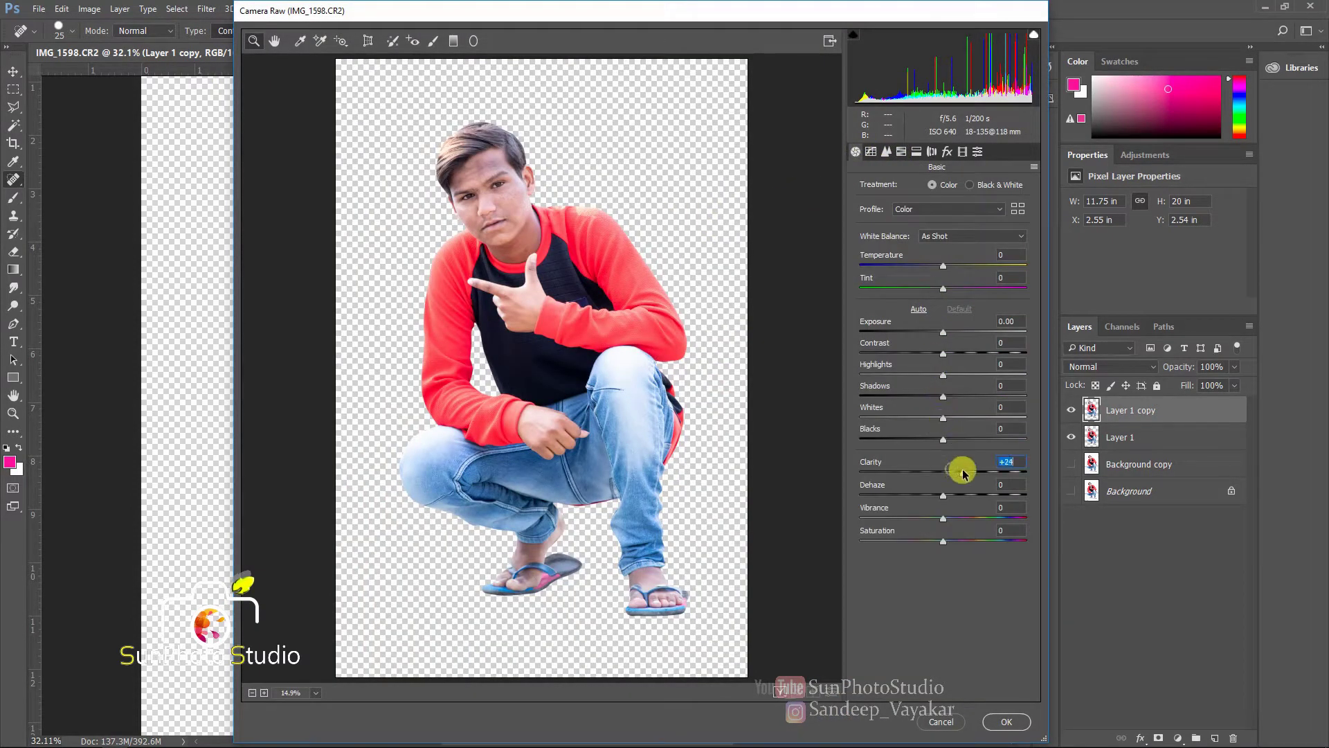
Apply the Camera Raw Filter with Clarity +20, Blacks +26 and Contrast +24
{"action": "left_click_drag", "start_coordinate": [963, 472], "coordinate": [959, 441]}
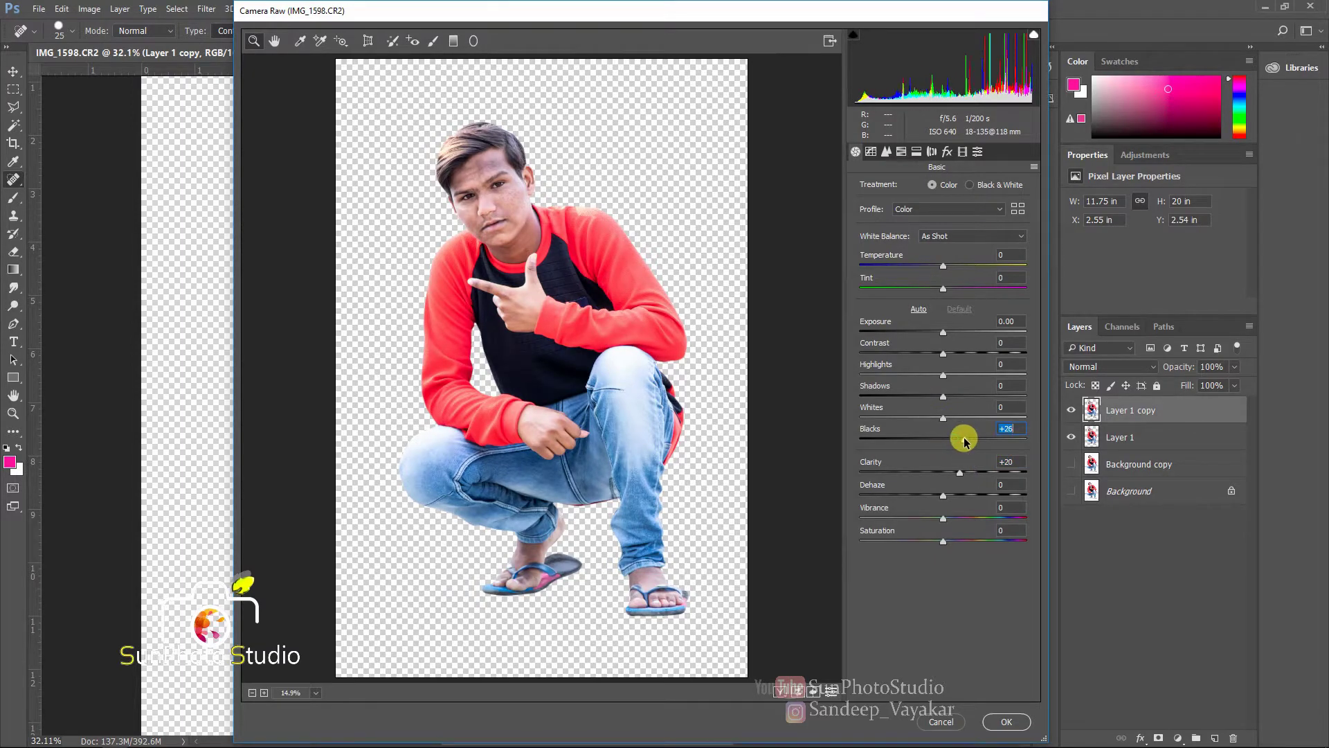
{"action": "left_click_drag", "start_coordinate": [943, 353], "coordinate": [967, 354]}
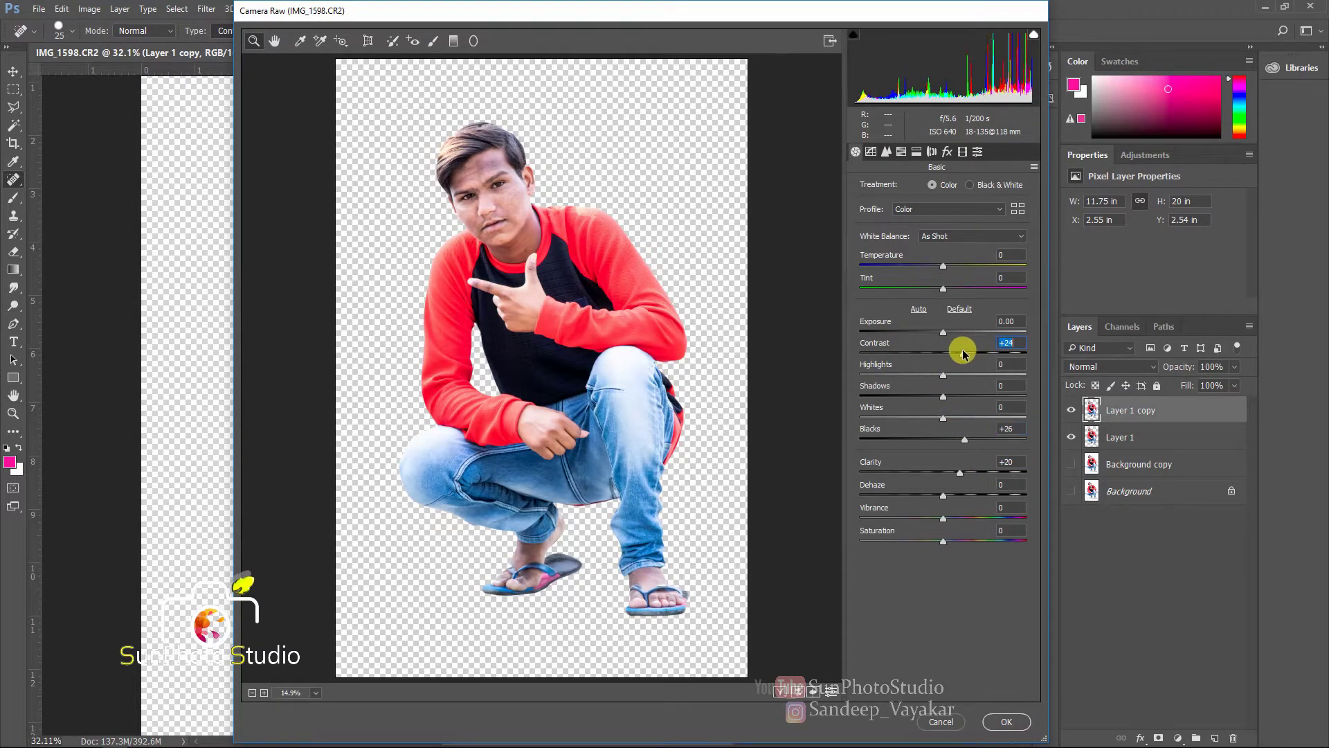
{"action": "left_click", "coordinate": [1004, 720]}
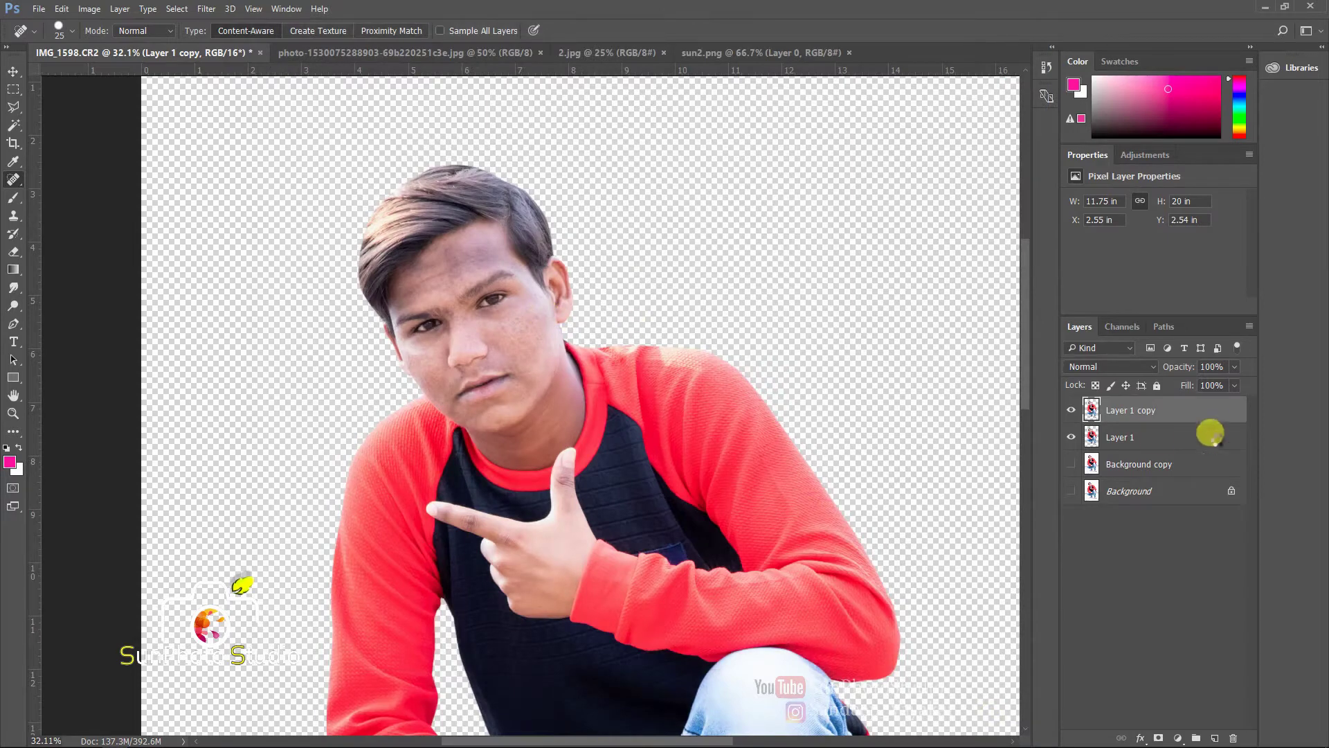
Duplicate Layer 1 copy and smooth the skin on the duplicate with the Portraiture filter's Default preset
{"action": "left_click_drag", "start_coordinate": [1202, 416], "coordinate": [1207, 732]}
{"action": "left_click", "coordinate": [207, 9]}
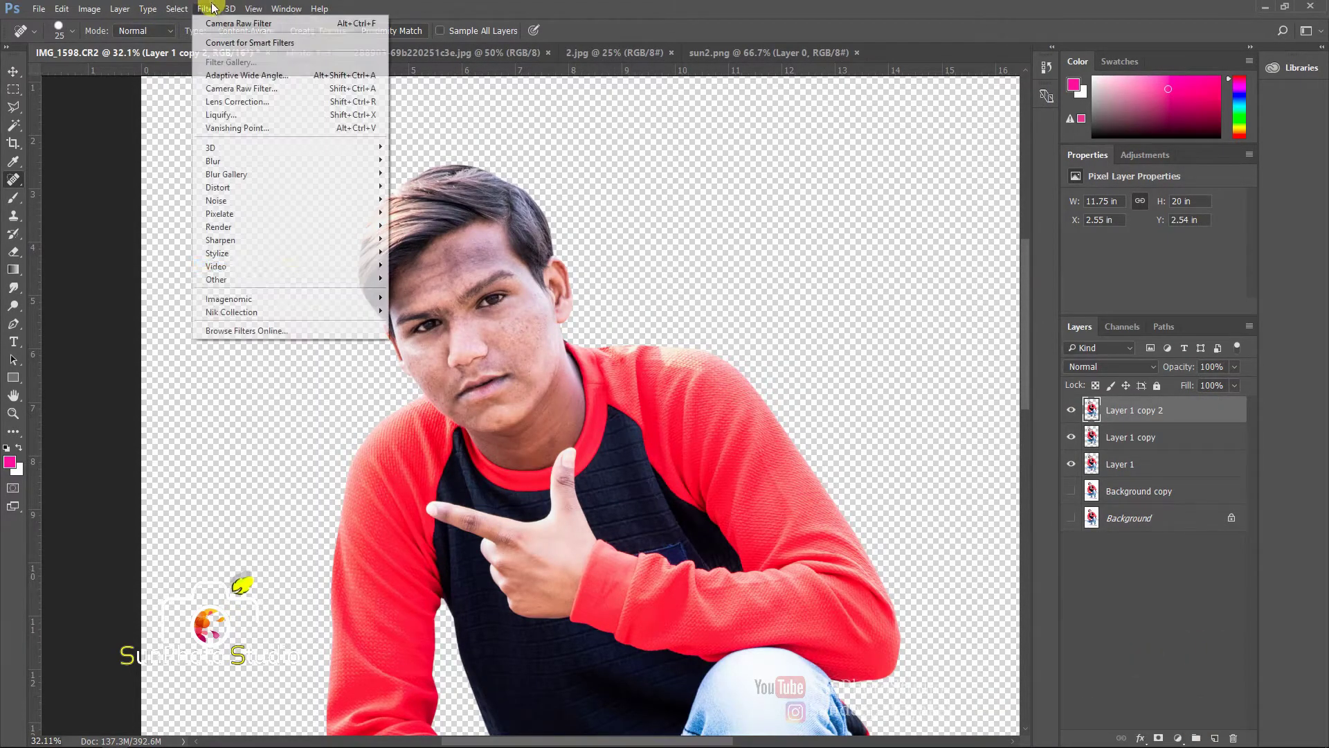
{"action": "left_click", "coordinate": [417, 297]}
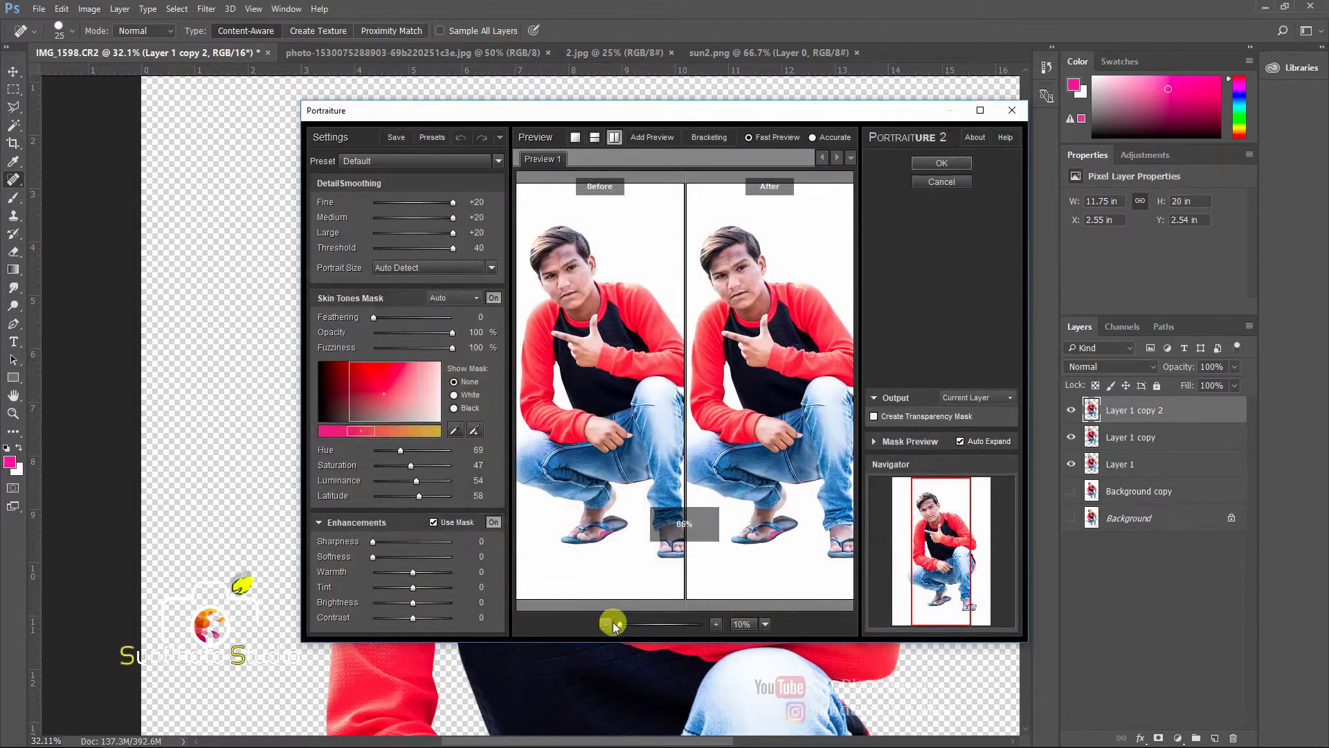
{"action": "left_click", "coordinate": [640, 624]}
{"action": "left_click_drag", "start_coordinate": [781, 426], "coordinate": [893, 570]}
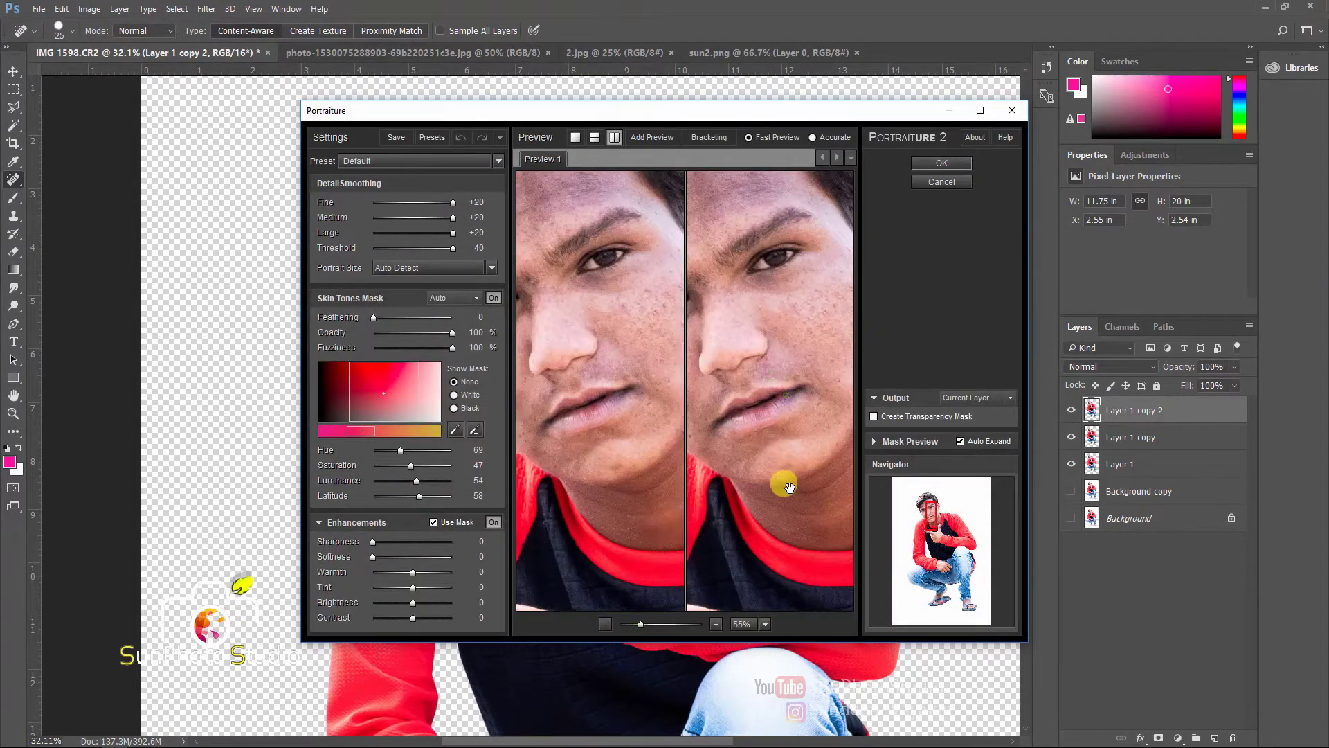
{"action": "left_click_drag", "start_coordinate": [770, 433], "coordinate": [803, 383]}
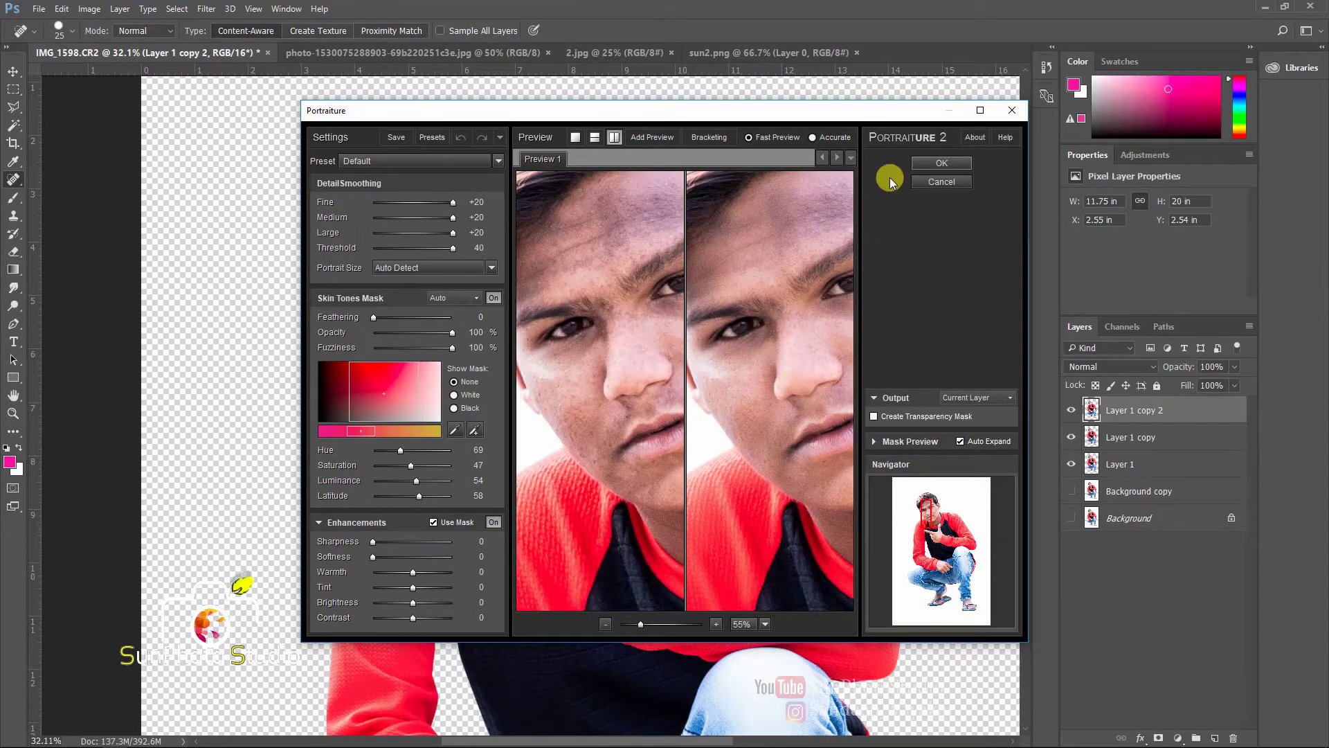
{"action": "left_click", "coordinate": [929, 166]}
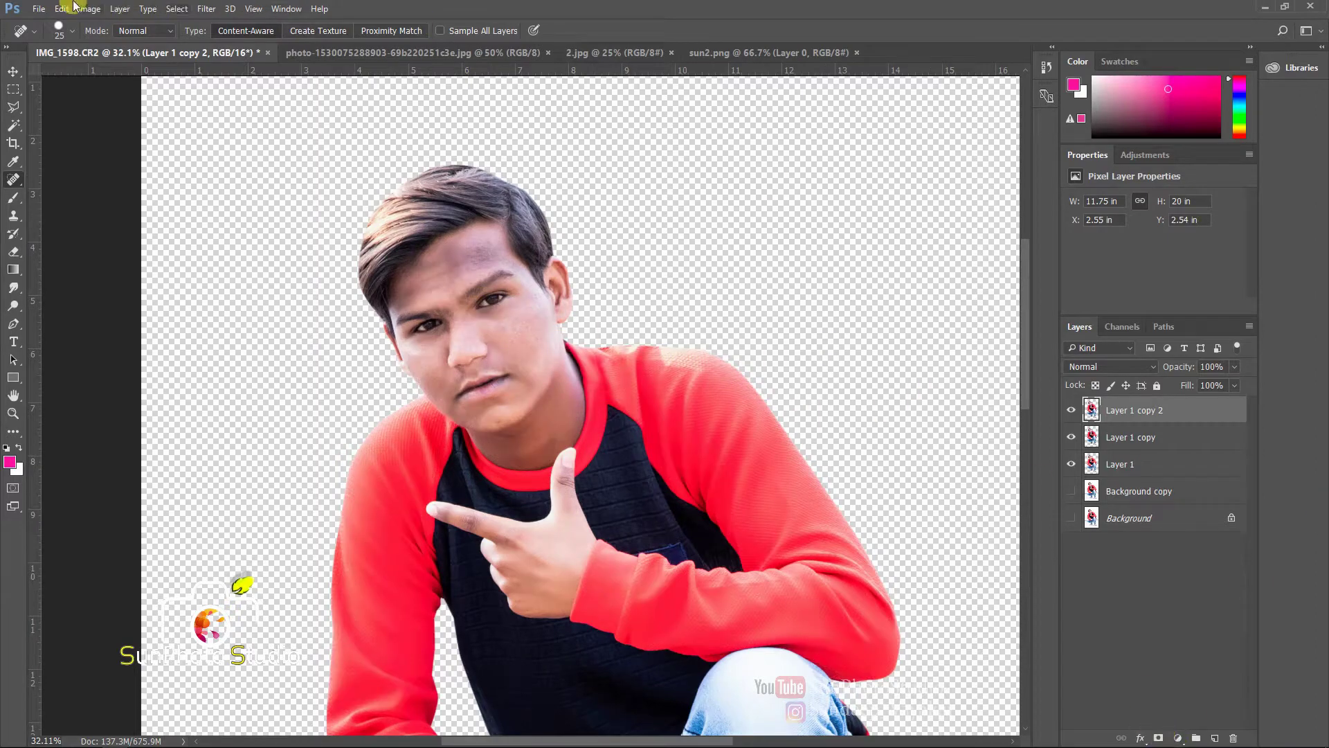
Add a hide-all layer mask to Layer 1 copy 2 and make white the foreground colour
{"action": "left_click", "coordinate": [131, 8]}
{"action": "mouse_move", "coordinate": [142, 219]}
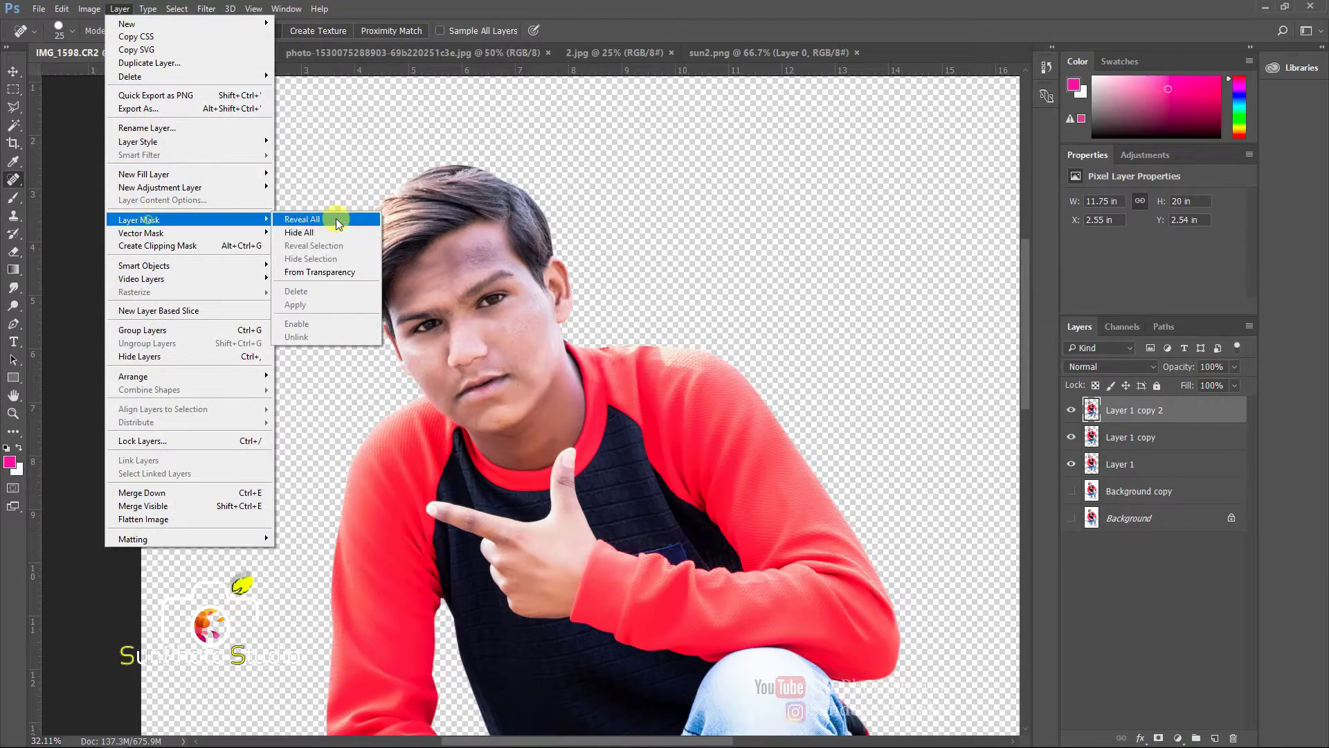
{"action": "left_click", "coordinate": [315, 237]}
{"action": "key", "text": "d"}
{"action": "key", "text": "x"}
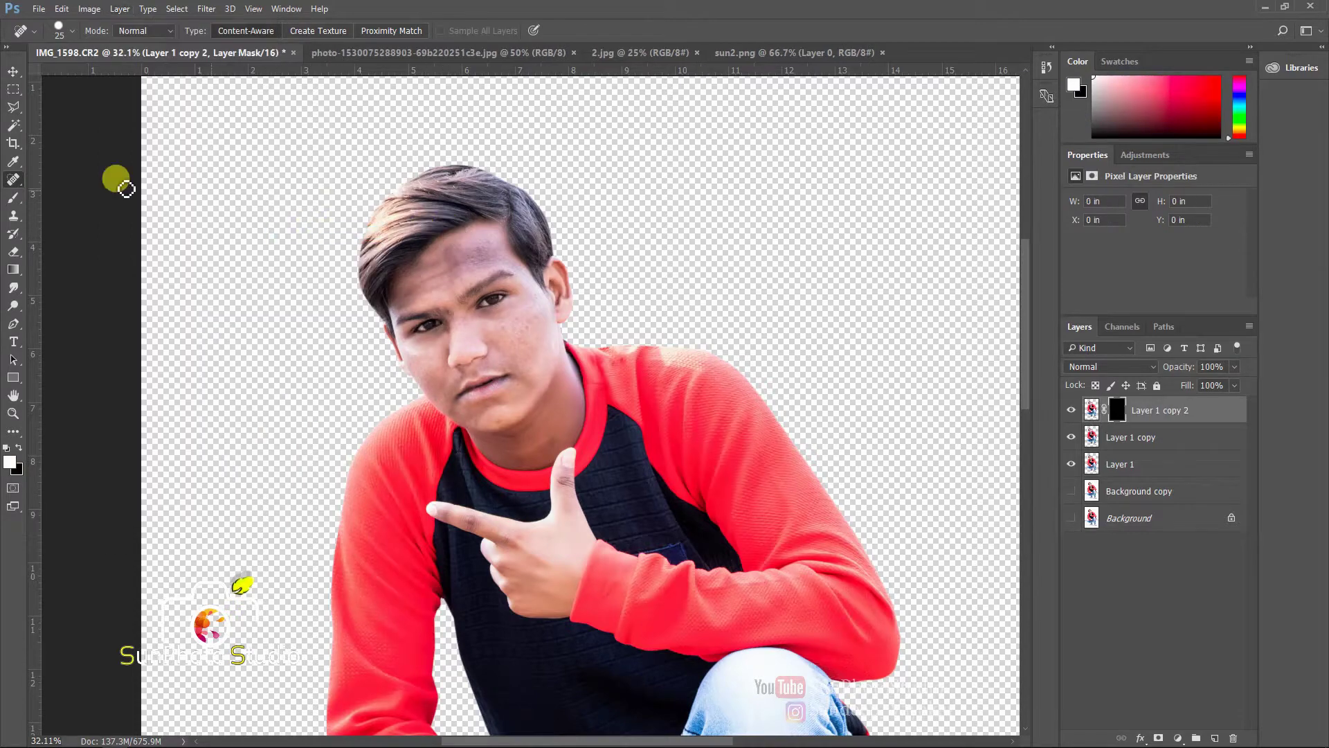
Paint white on the mask with a soft 125-pixel brush to reveal the smoothed skin on the forehead, nose, cheeks and chin
{"action": "left_click", "coordinate": [14, 197]}
{"action": "scroll", "coordinate": [443, 295], "scroll_direction": "up", "scroll_amount": 2}
{"action": "scroll", "coordinate": [365, 229], "scroll_direction": "up", "scroll_amount": 1}
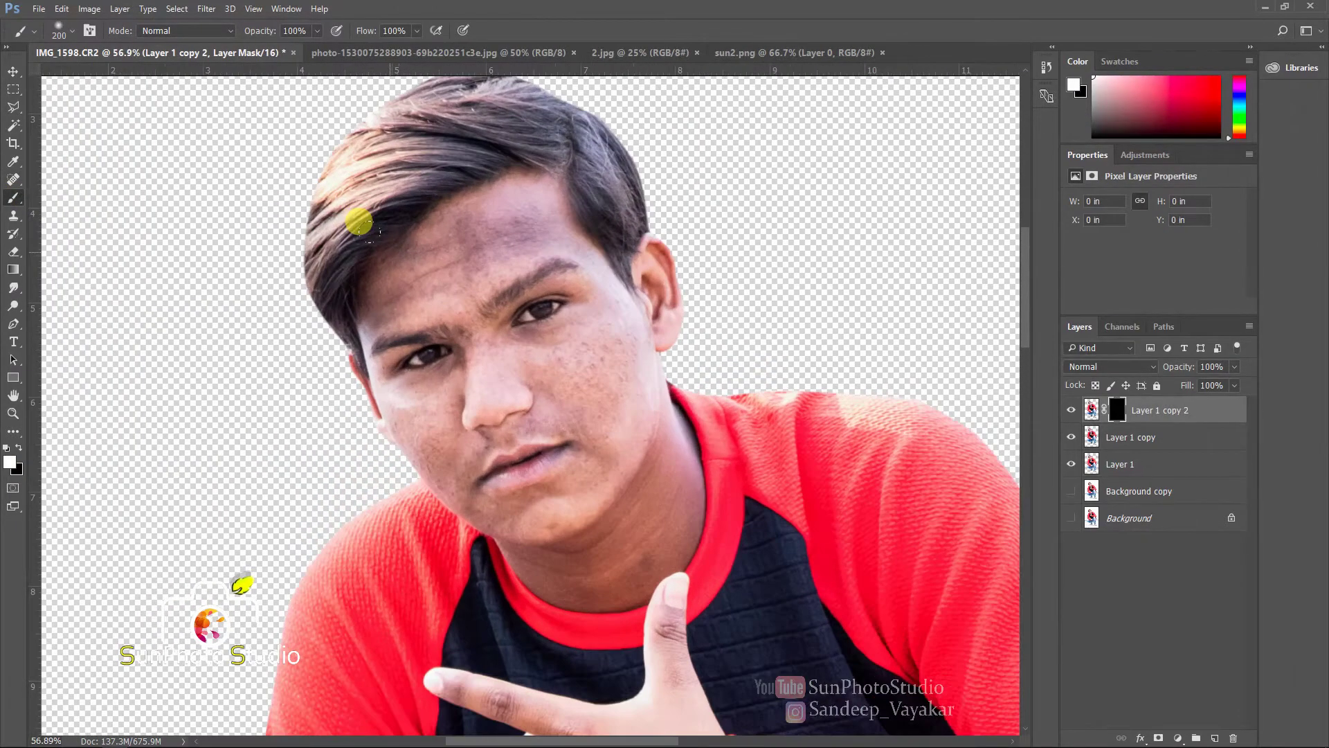
{"action": "key", "text": "["}
{"action": "key", "text": "["}
{"action": "key", "text": "["}
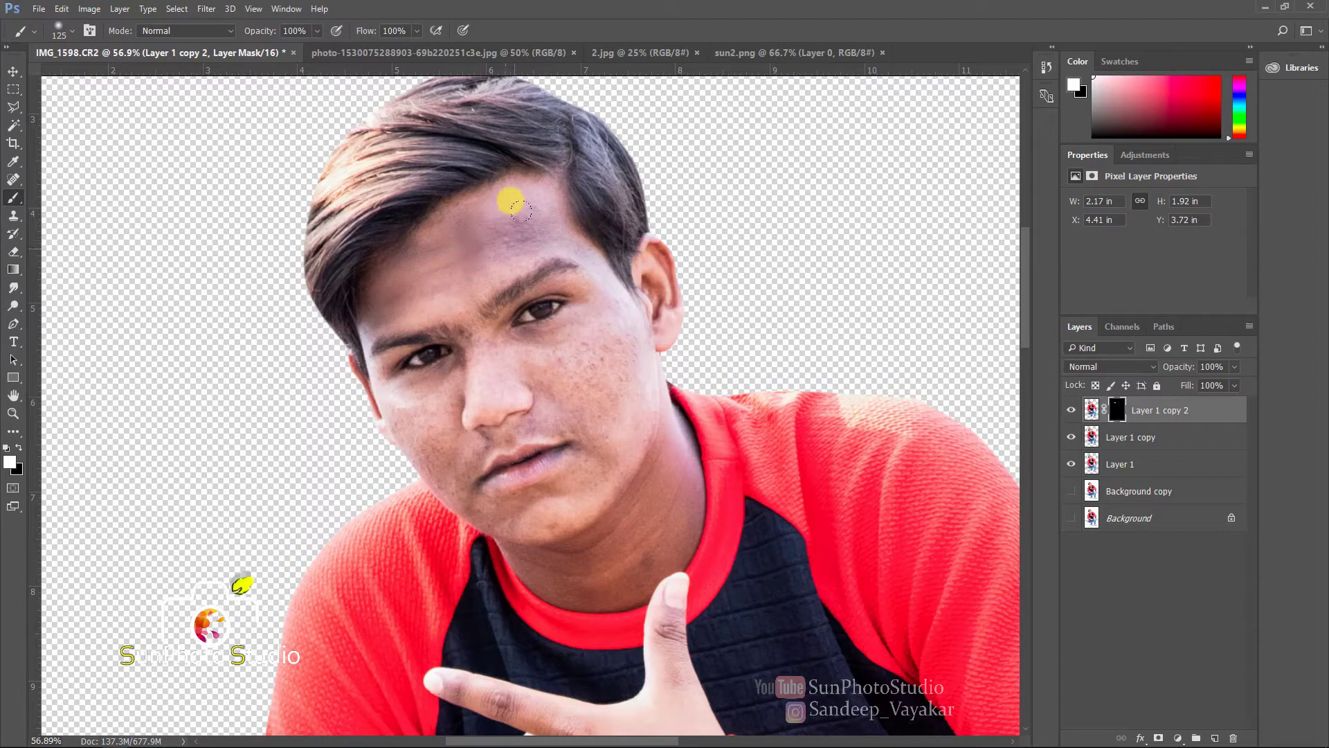
{"action": "left_click_drag", "start_coordinate": [500, 235], "coordinate": [567, 237]}
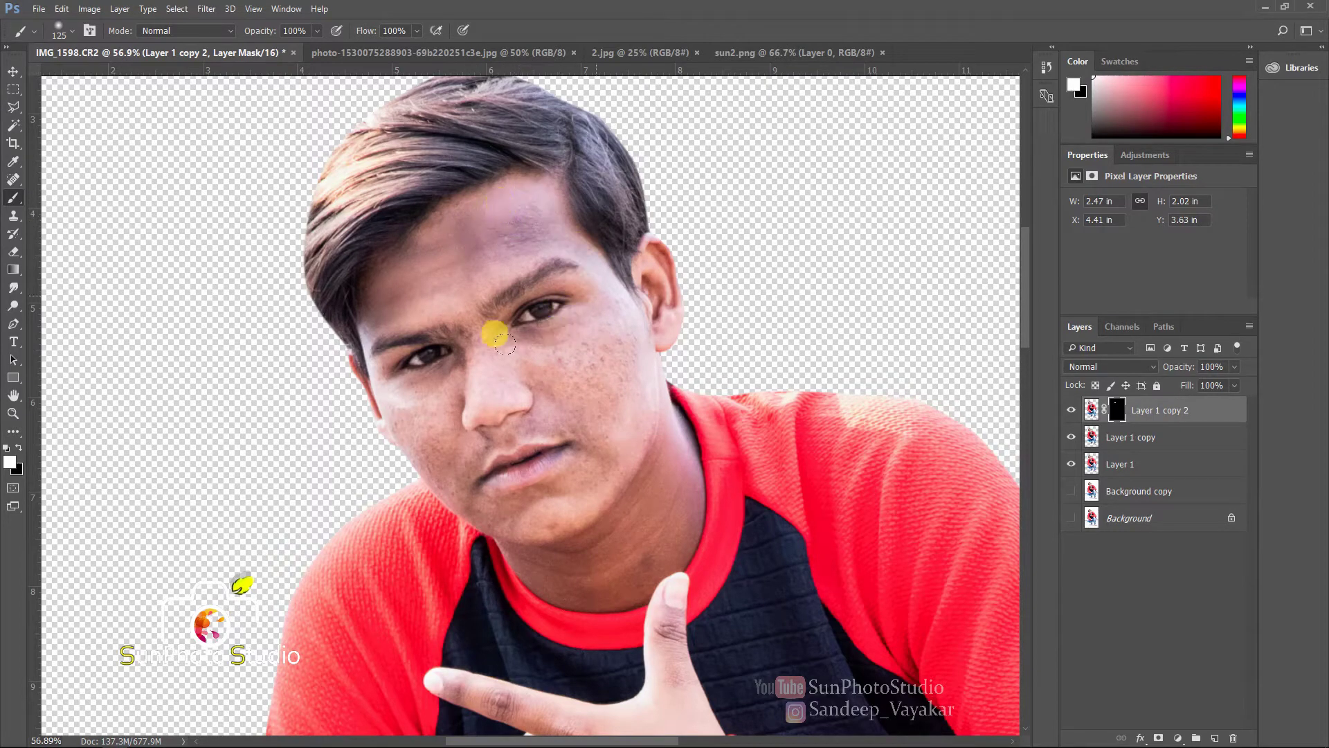
{"action": "left_click_drag", "start_coordinate": [505, 342], "coordinate": [569, 310]}
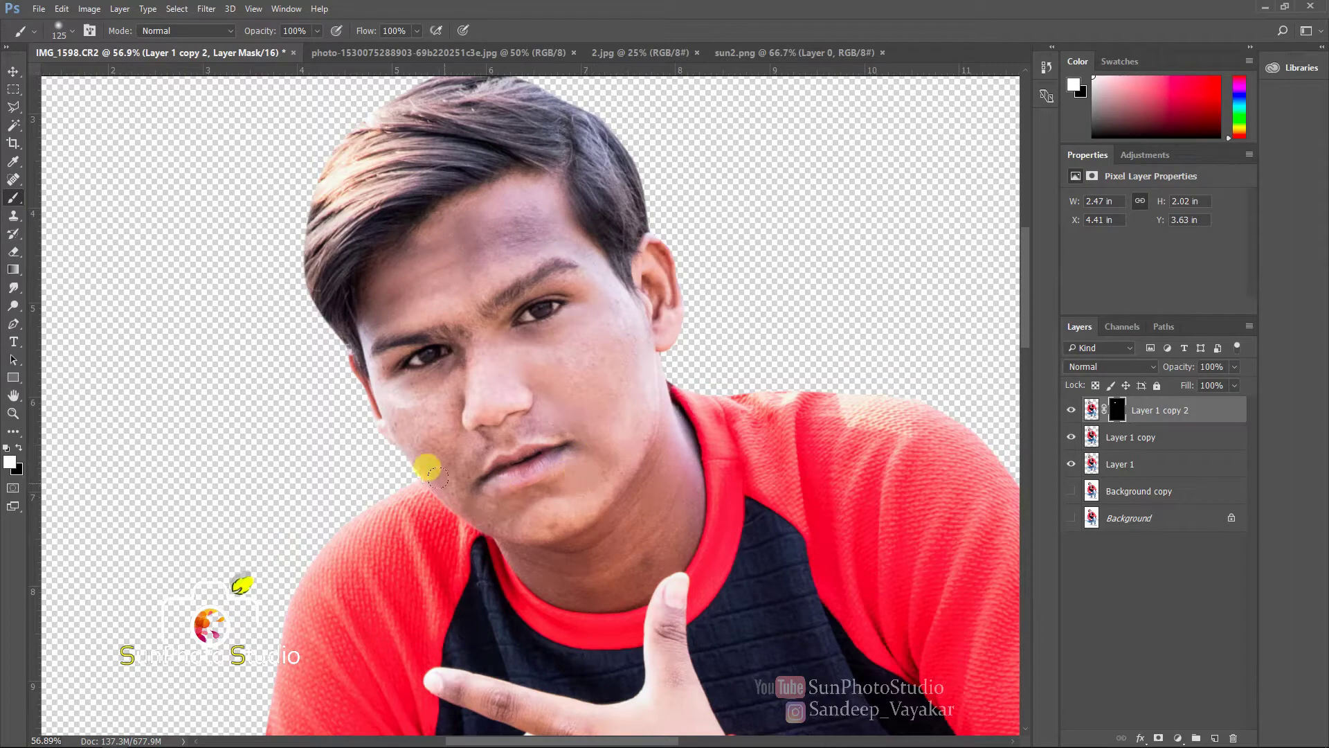
{"action": "left_click_drag", "start_coordinate": [449, 369], "coordinate": [478, 427]}
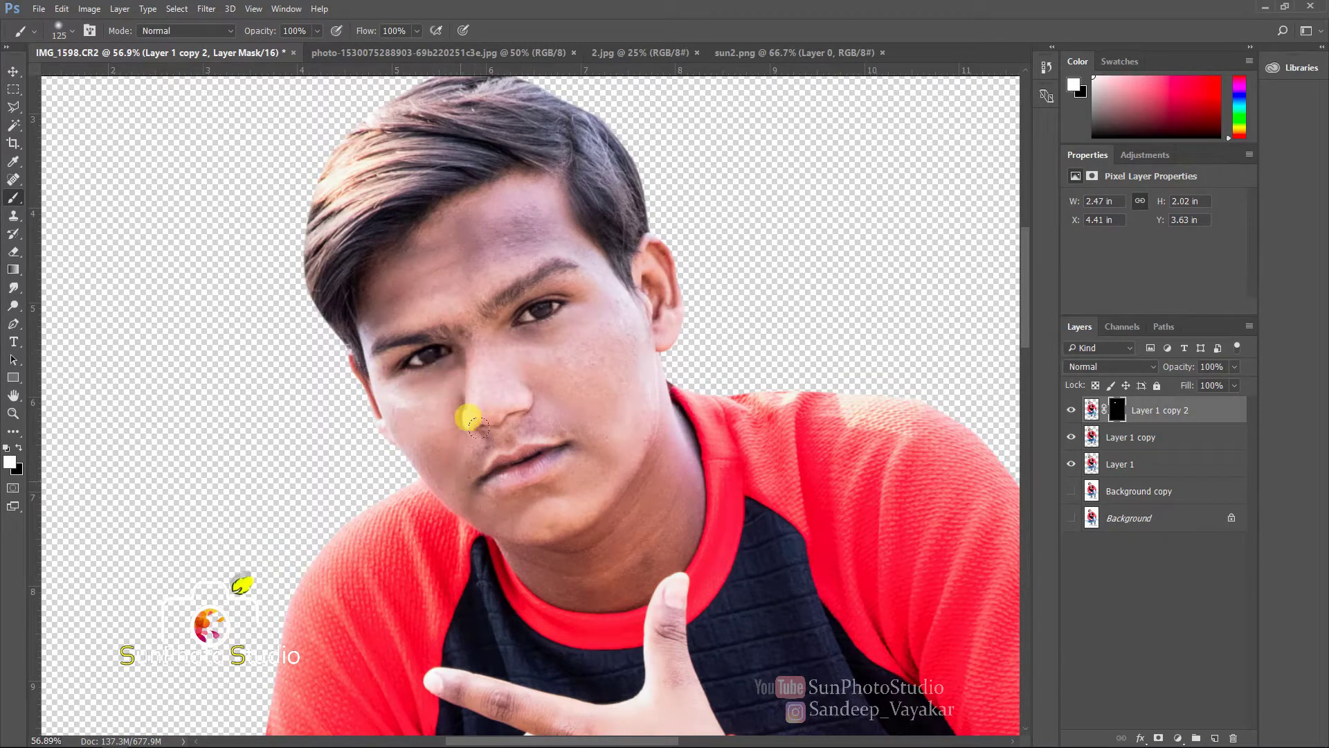
{"action": "mouse_move", "coordinate": [513, 483]}
{"action": "left_mouse_down"}
{"action": "mouse_move", "coordinate": [581, 457]}
{"action": "mouse_move", "coordinate": [503, 535]}
{"action": "mouse_move", "coordinate": [579, 543]}
{"action": "mouse_move", "coordinate": [651, 464]}
{"action": "mouse_move", "coordinate": [656, 559]}
{"action": "mouse_move", "coordinate": [569, 580]}
{"action": "mouse_move", "coordinate": [635, 537]}
{"action": "mouse_move", "coordinate": [618, 576]}
{"action": "mouse_move", "coordinate": [503, 511]}
{"action": "mouse_move", "coordinate": [557, 377]}
{"action": "mouse_move", "coordinate": [579, 455]}
{"action": "mouse_move", "coordinate": [606, 487]}
{"action": "mouse_move", "coordinate": [542, 266]}
{"action": "mouse_move", "coordinate": [535, 372]}
{"action": "left_mouse_up"}
{"action": "key", "text": "ctrl+0"}
{"action": "scroll", "coordinate": [540, 401], "scroll_direction": "up", "scroll_amount": 3}
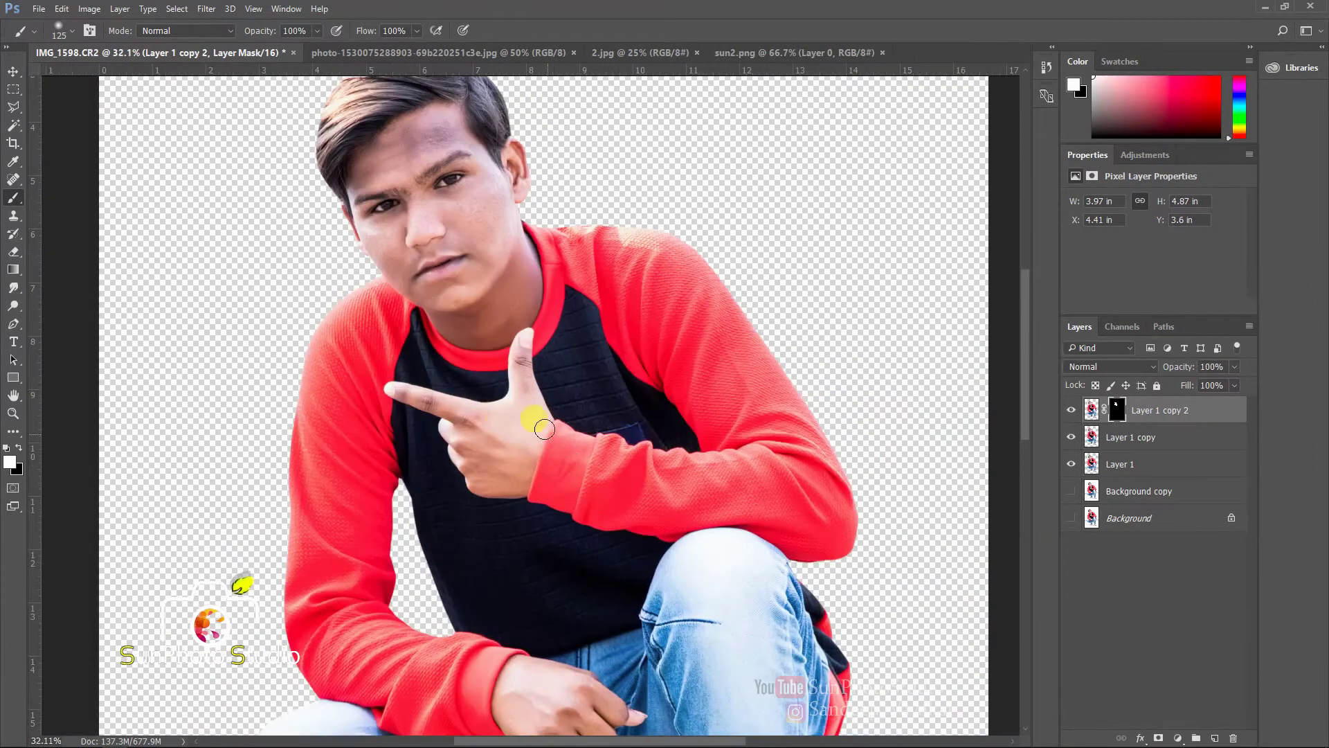
Paint white on the Layer 1 copy 2 mask to reveal the smoothed skin on both hands
{"action": "mouse_move", "coordinate": [482, 459]}
{"action": "left_mouse_down"}
{"action": "mouse_move", "coordinate": [524, 470]}
{"action": "mouse_move", "coordinate": [464, 483]}
{"action": "mouse_move", "coordinate": [404, 400]}
{"action": "left_mouse_up"}
{"action": "left_click_drag", "start_coordinate": [525, 369], "coordinate": [523, 406]}
{"action": "scroll", "coordinate": [509, 387], "scroll_direction": "down", "scroll_amount": 1}
{"action": "scroll", "coordinate": [558, 623], "scroll_direction": "up", "scroll_amount": 1}
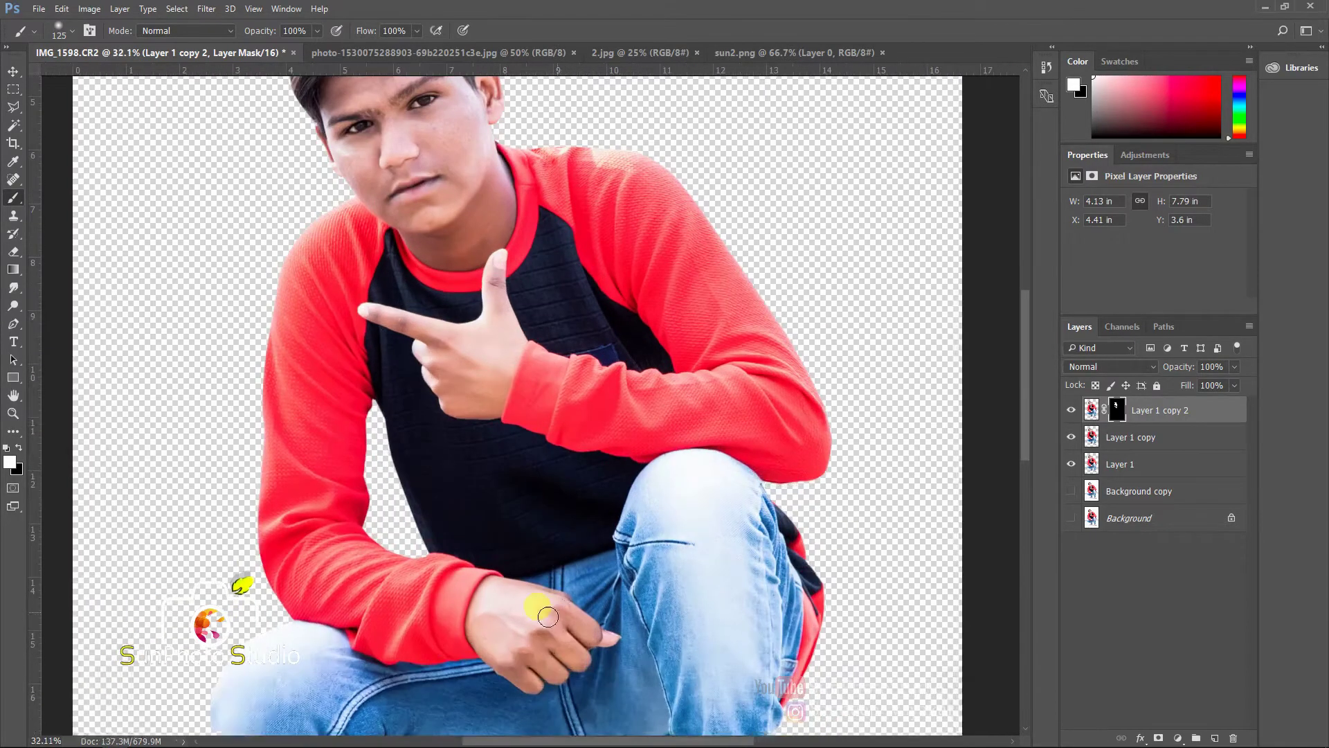
{"action": "mouse_move", "coordinate": [543, 621]}
{"action": "left_mouse_down"}
{"action": "mouse_move", "coordinate": [599, 640]}
{"action": "mouse_move", "coordinate": [543, 589]}
{"action": "left_mouse_up"}
{"action": "scroll", "coordinate": [512, 666], "scroll_direction": "down", "scroll_amount": 5}
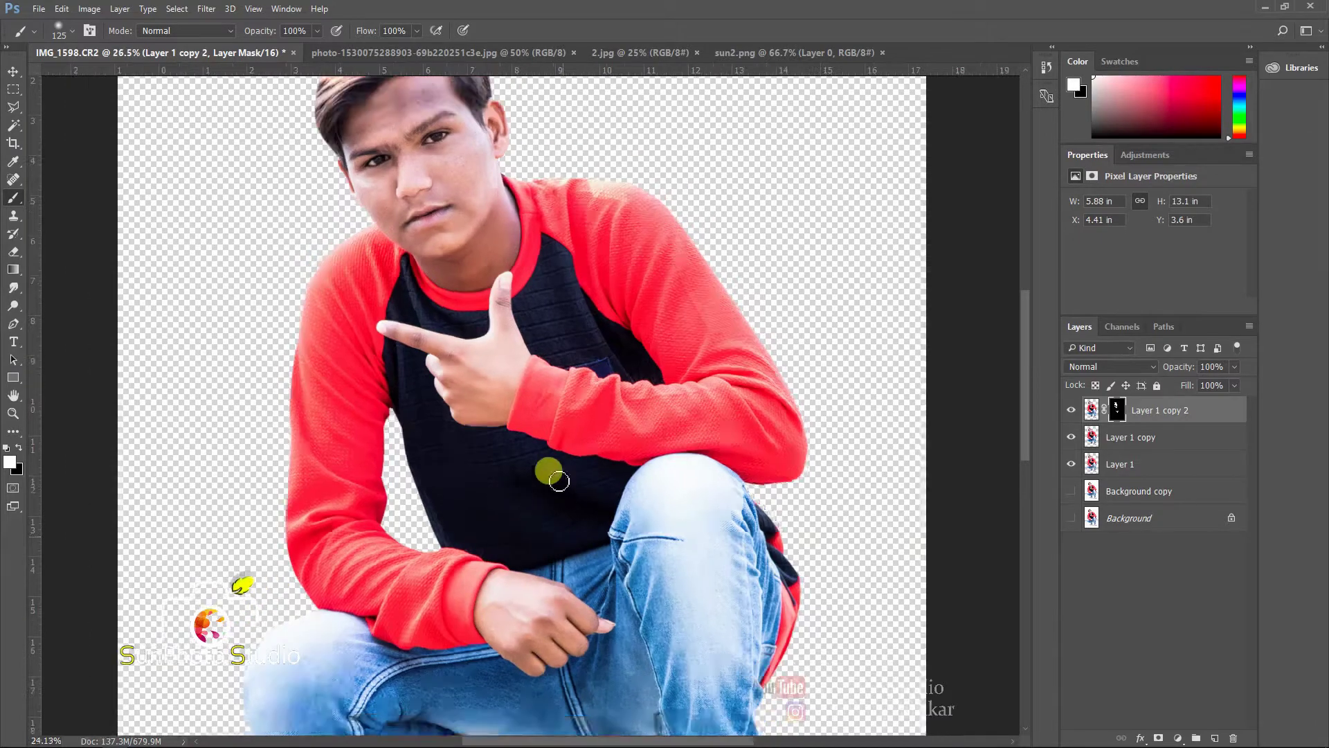
Merge Layer 1 copy 2 down into Layer 1 copy and hide Layer 1
{"action": "right_click", "coordinate": [1161, 418]}
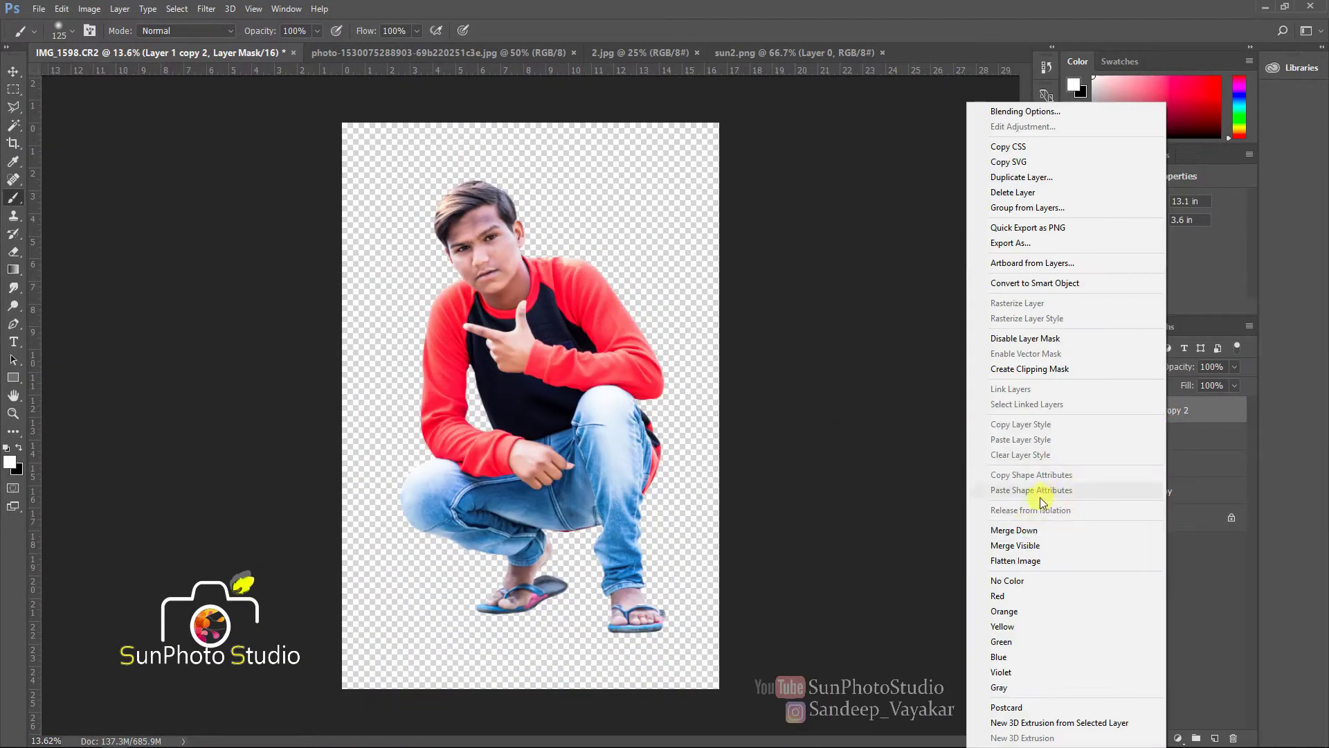
{"action": "left_click", "coordinate": [1032, 522]}
{"action": "left_click", "coordinate": [1071, 438]}
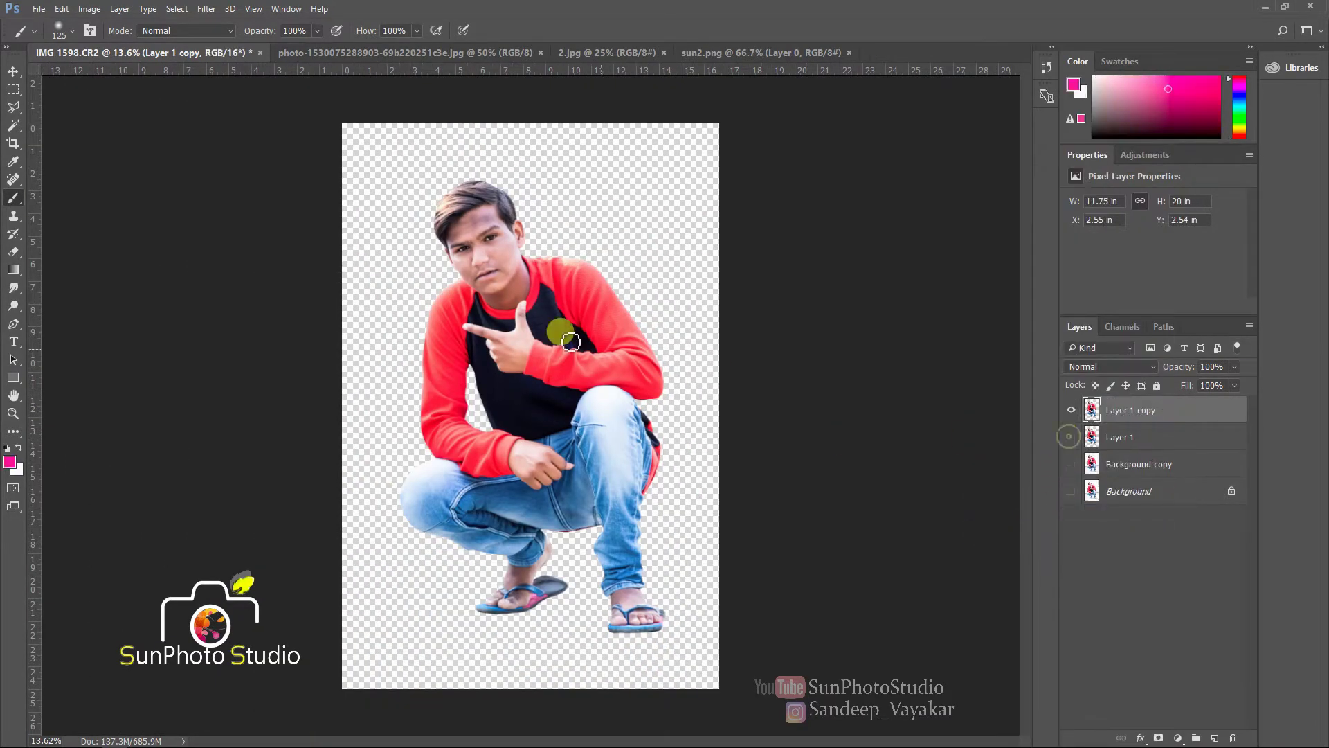
Set the foreground colour to a light skin pink sampled from the man's face
{"action": "scroll", "coordinate": [457, 258], "scroll_direction": "up", "scroll_amount": 8}
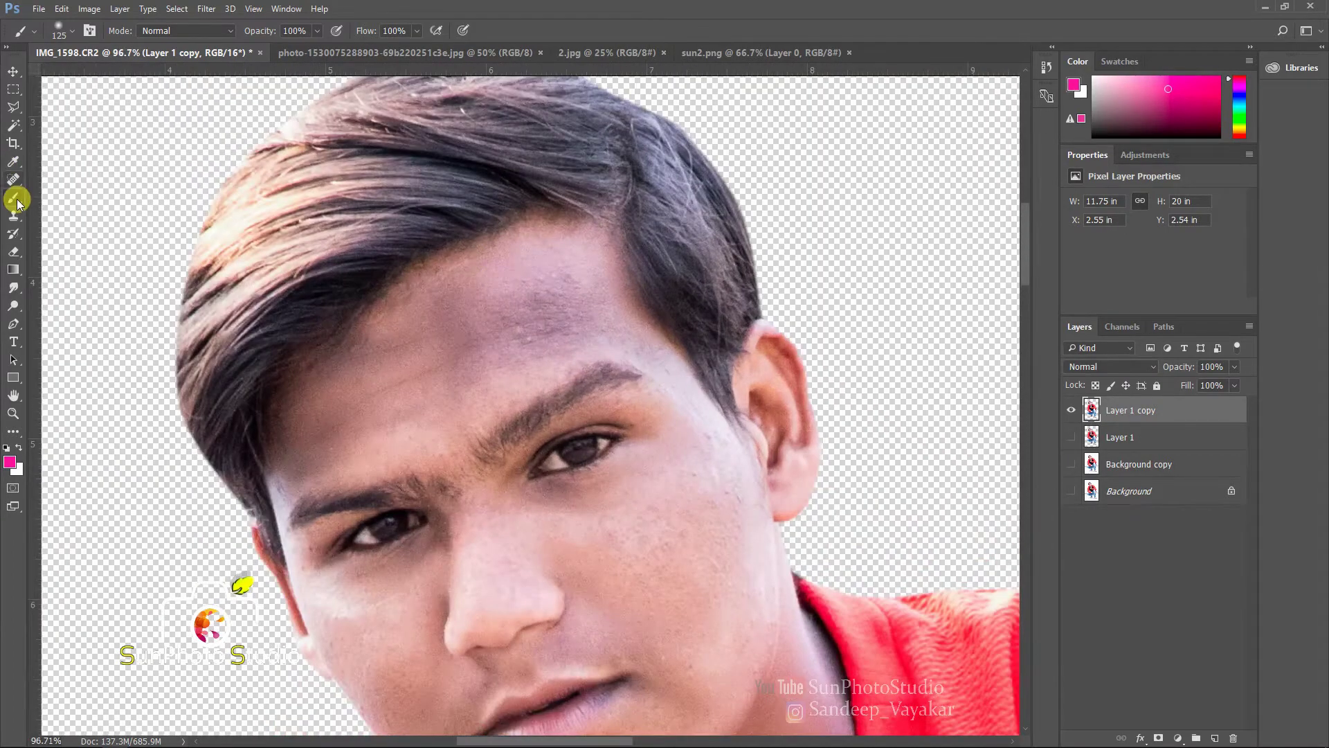
{"action": "right_click", "coordinate": [18, 202]}
{"action": "left_click", "coordinate": [72, 202]}
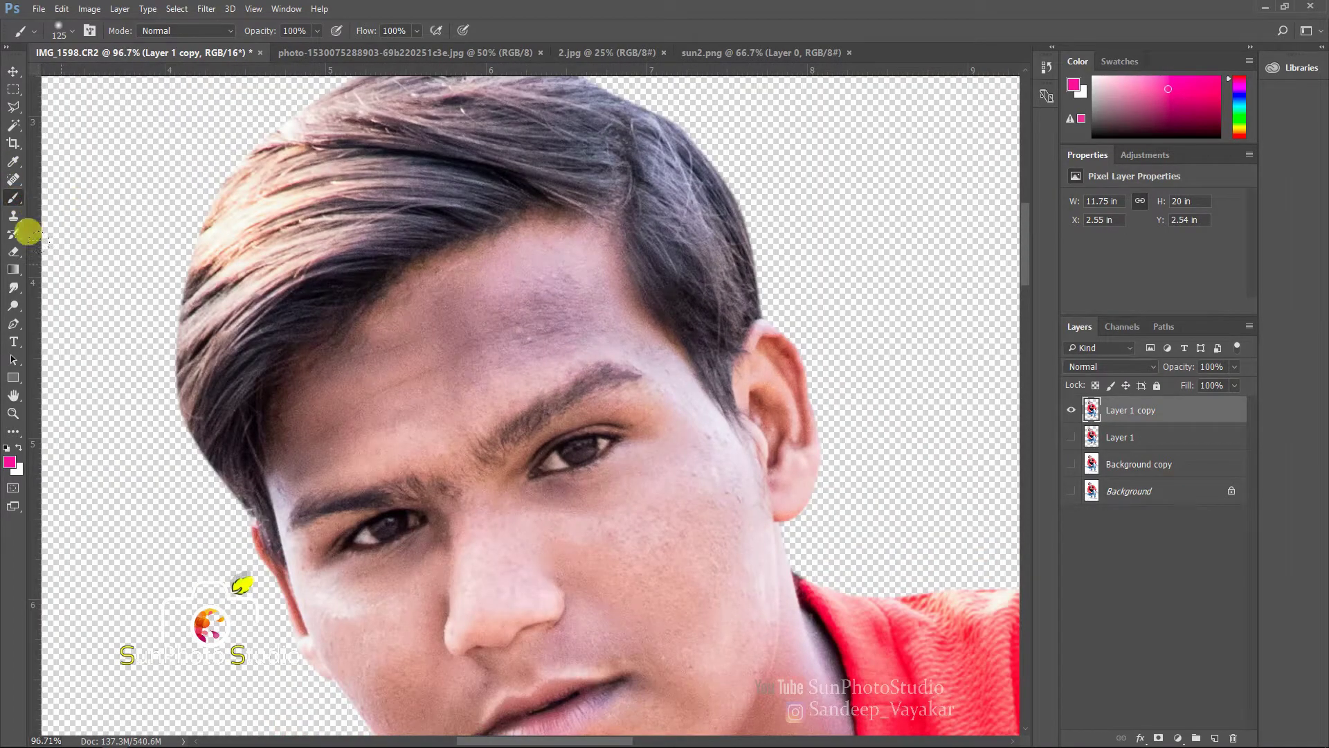
{"action": "left_click", "coordinate": [10, 464]}
{"action": "left_click", "coordinate": [382, 444]}
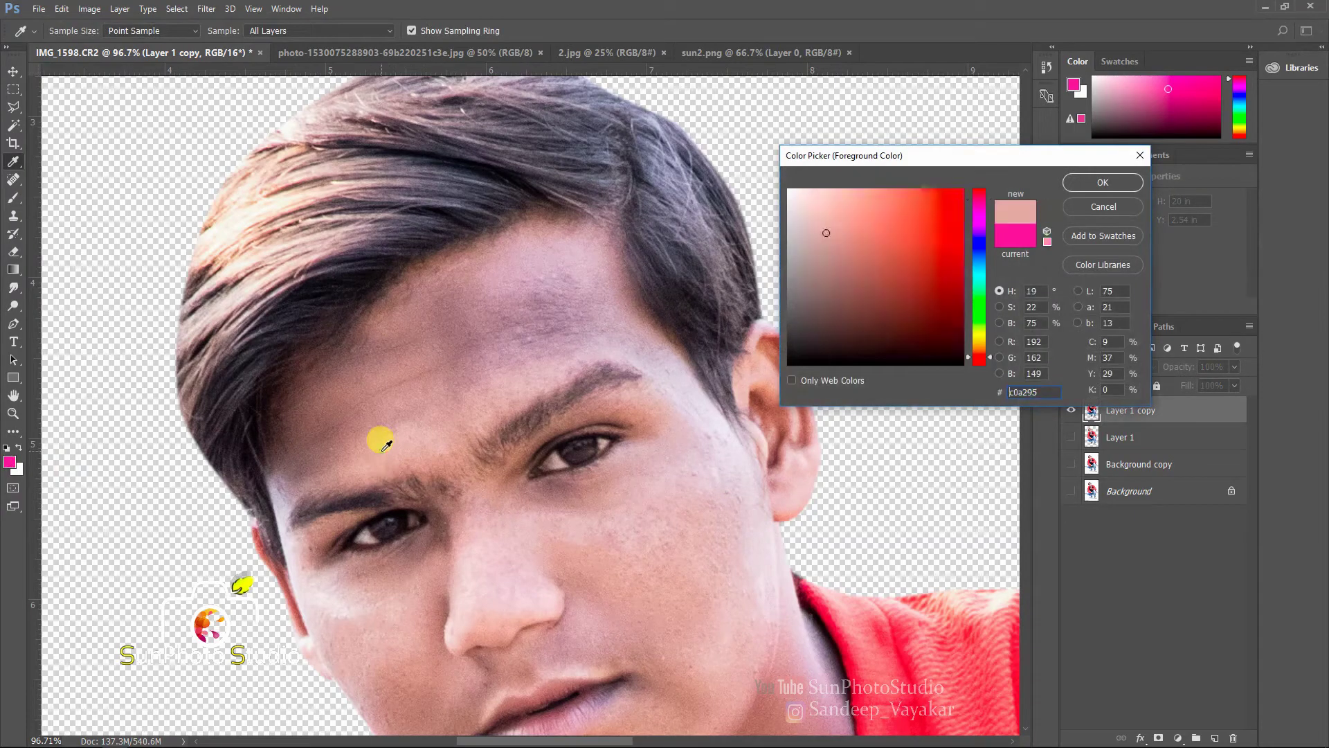
{"action": "left_click", "coordinate": [1103, 182]}
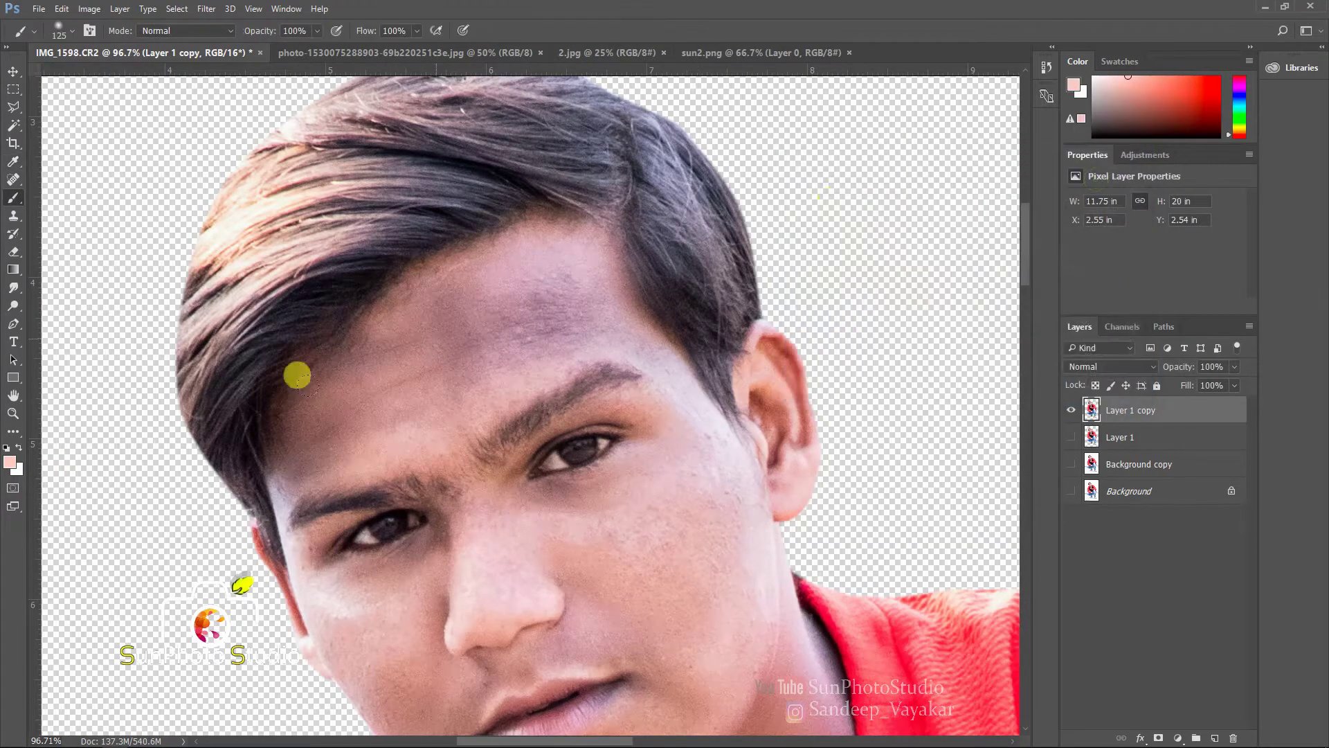
Blend away the dark patches on the forehead with the Mixer Brush at 125 pixels
{"action": "right_click", "coordinate": [18, 195]}
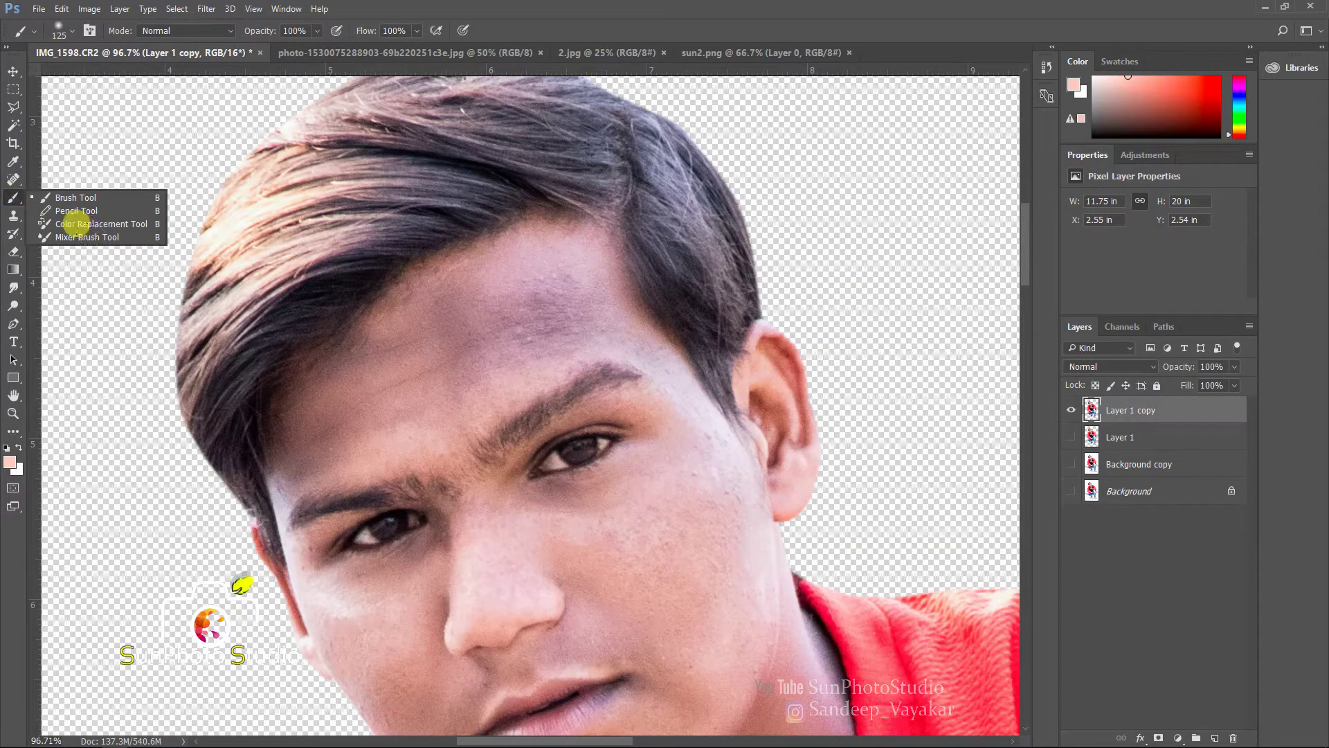
{"action": "left_click", "coordinate": [90, 241]}
{"action": "mouse_move", "coordinate": [415, 289]}
{"action": "left_mouse_down"}
{"action": "mouse_move", "coordinate": [376, 358]}
{"action": "mouse_move", "coordinate": [446, 277]}
{"action": "mouse_move", "coordinate": [425, 352]}
{"action": "mouse_move", "coordinate": [515, 279]}
{"action": "mouse_move", "coordinate": [488, 310]}
{"action": "mouse_move", "coordinate": [515, 285]}
{"action": "mouse_move", "coordinate": [375, 302]}
{"action": "mouse_move", "coordinate": [421, 308]}
{"action": "mouse_move", "coordinate": [378, 378]}
{"action": "mouse_move", "coordinate": [542, 316]}
{"action": "mouse_move", "coordinate": [570, 246]}
{"action": "mouse_move", "coordinate": [533, 265]}
{"action": "left_mouse_up"}
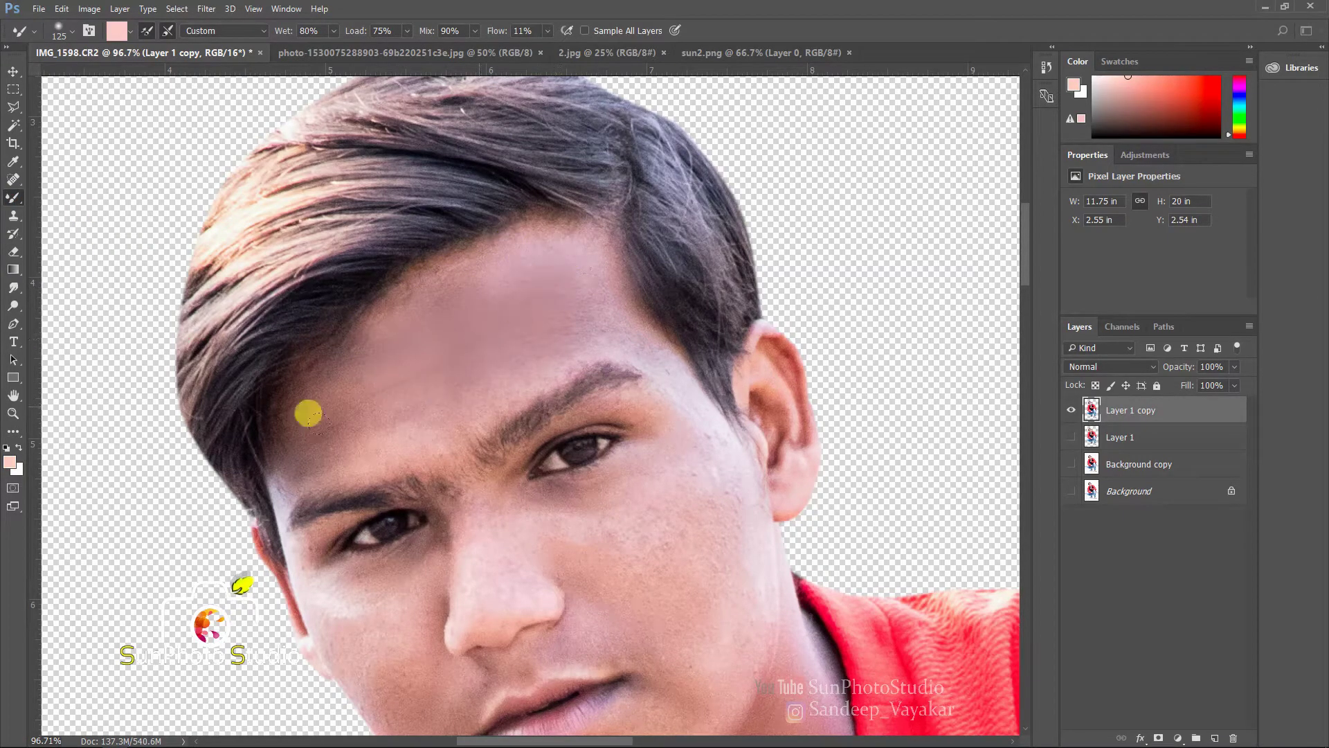
{"action": "scroll", "coordinate": [460, 286], "scroll_direction": "down", "scroll_amount": 6}
{"action": "scroll", "coordinate": [460, 318], "scroll_direction": "down", "scroll_amount": 1}
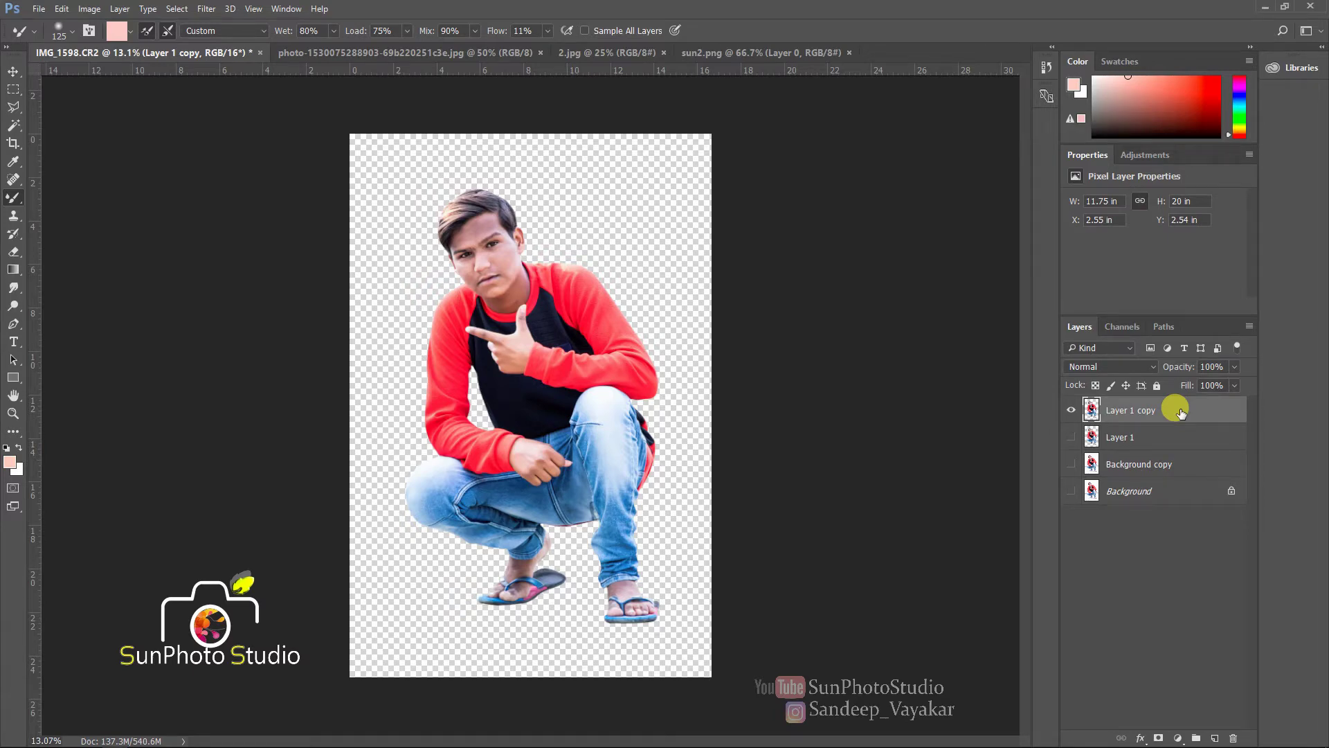
Set up the Smudge tool with the 24-pixel speckled brush tip and enlarge it to 100 pixels
{"action": "scroll", "coordinate": [602, 223], "scroll_direction": "up", "scroll_amount": 5}
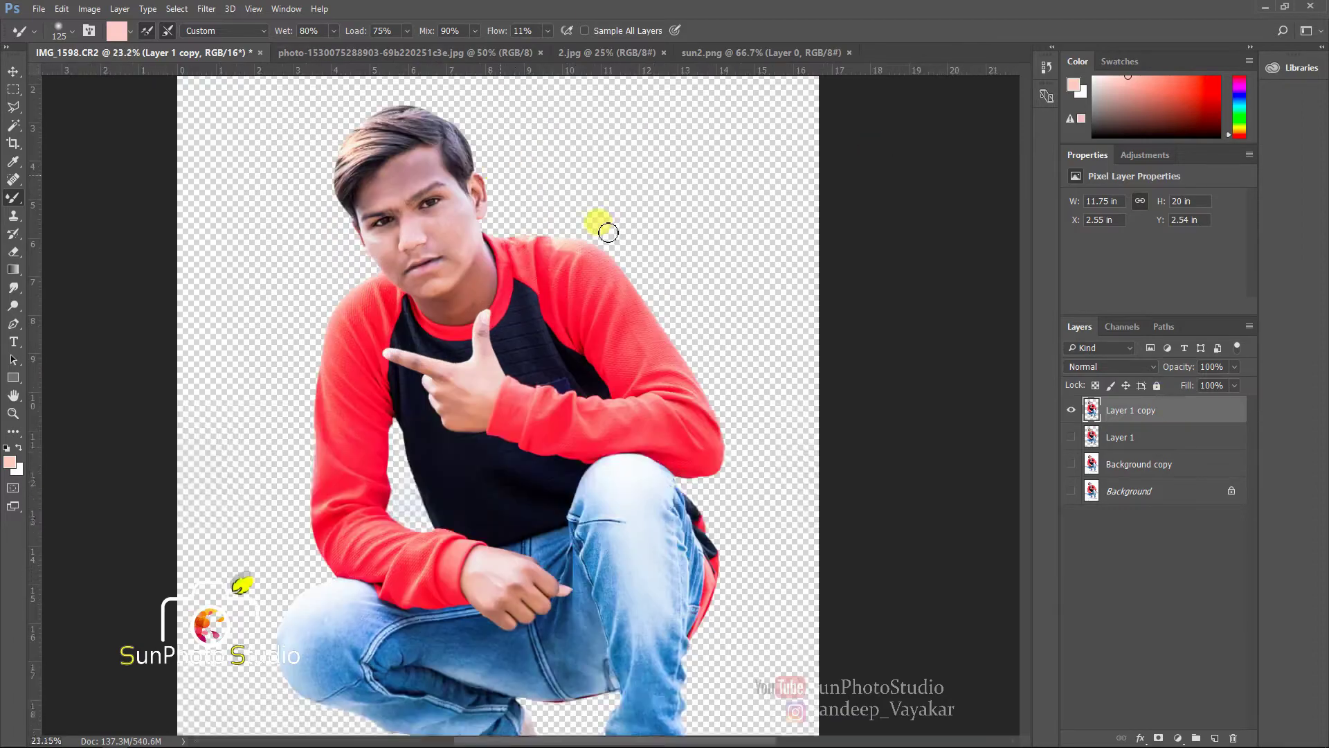
{"action": "scroll", "coordinate": [497, 295], "scroll_direction": "up", "scroll_amount": 4}
{"action": "key", "text": "r"}
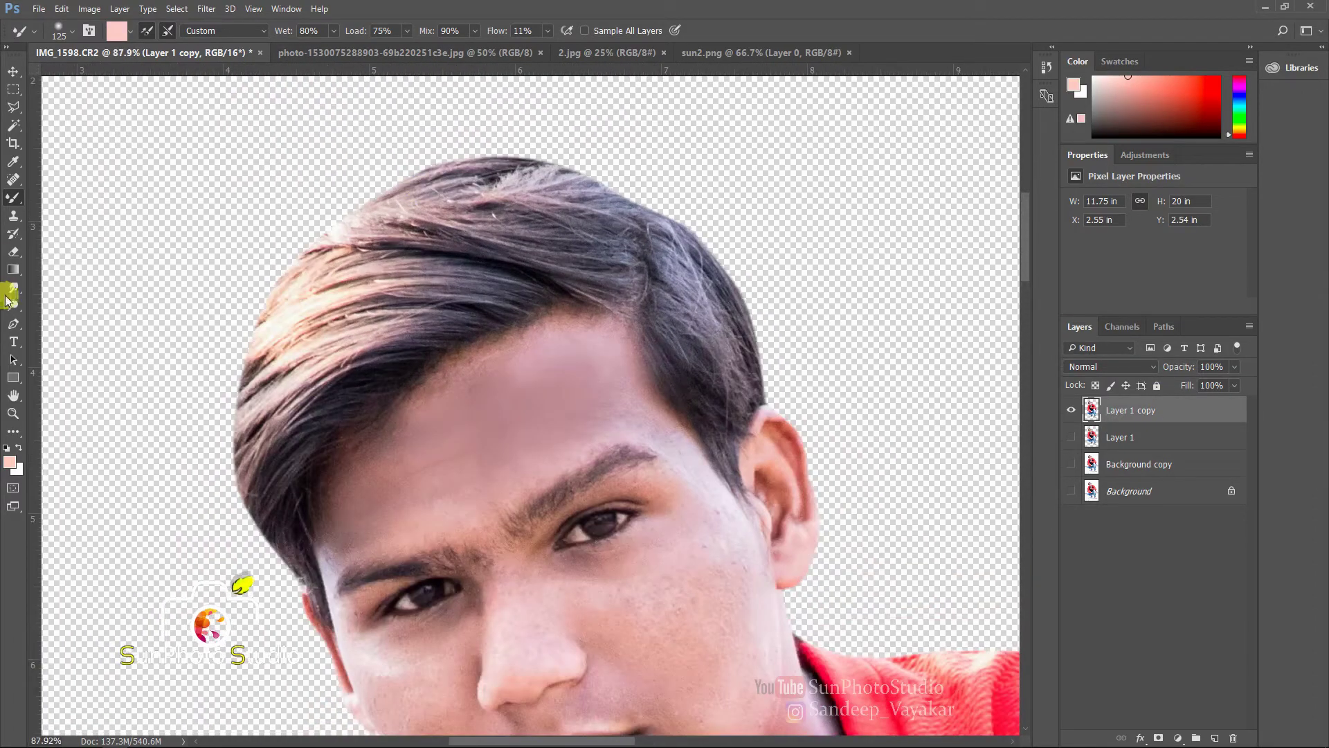
{"action": "left_click", "coordinate": [69, 34]}
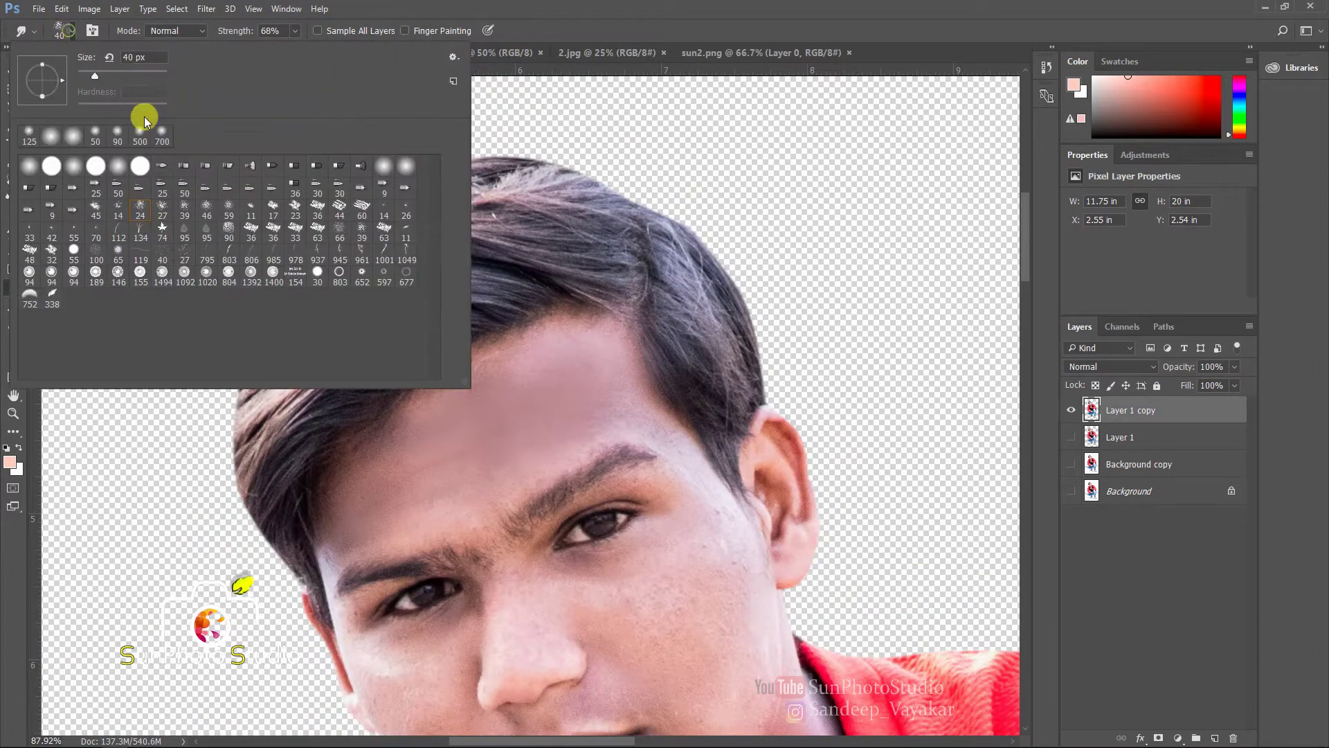
{"action": "double_click", "coordinate": [131, 202]}
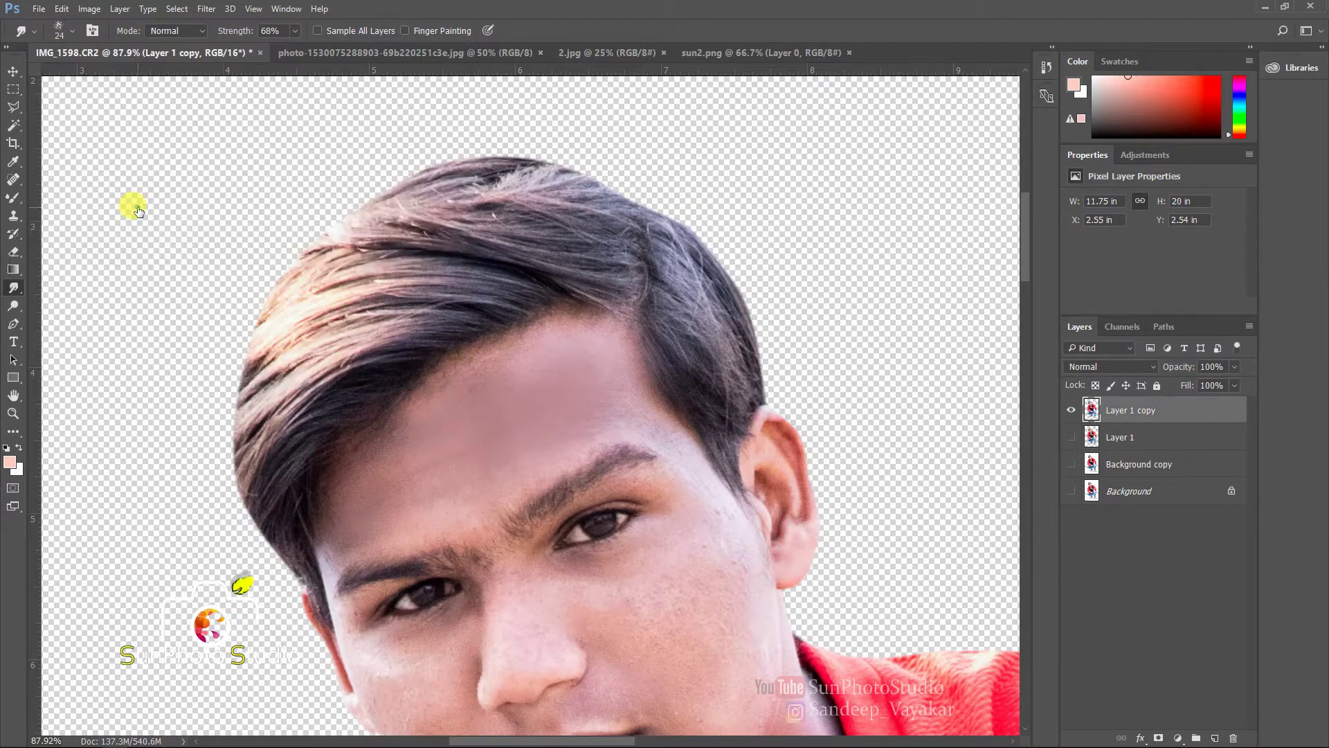
{"action": "left_click", "coordinate": [72, 32]}
{"action": "left_click", "coordinate": [726, 173]}
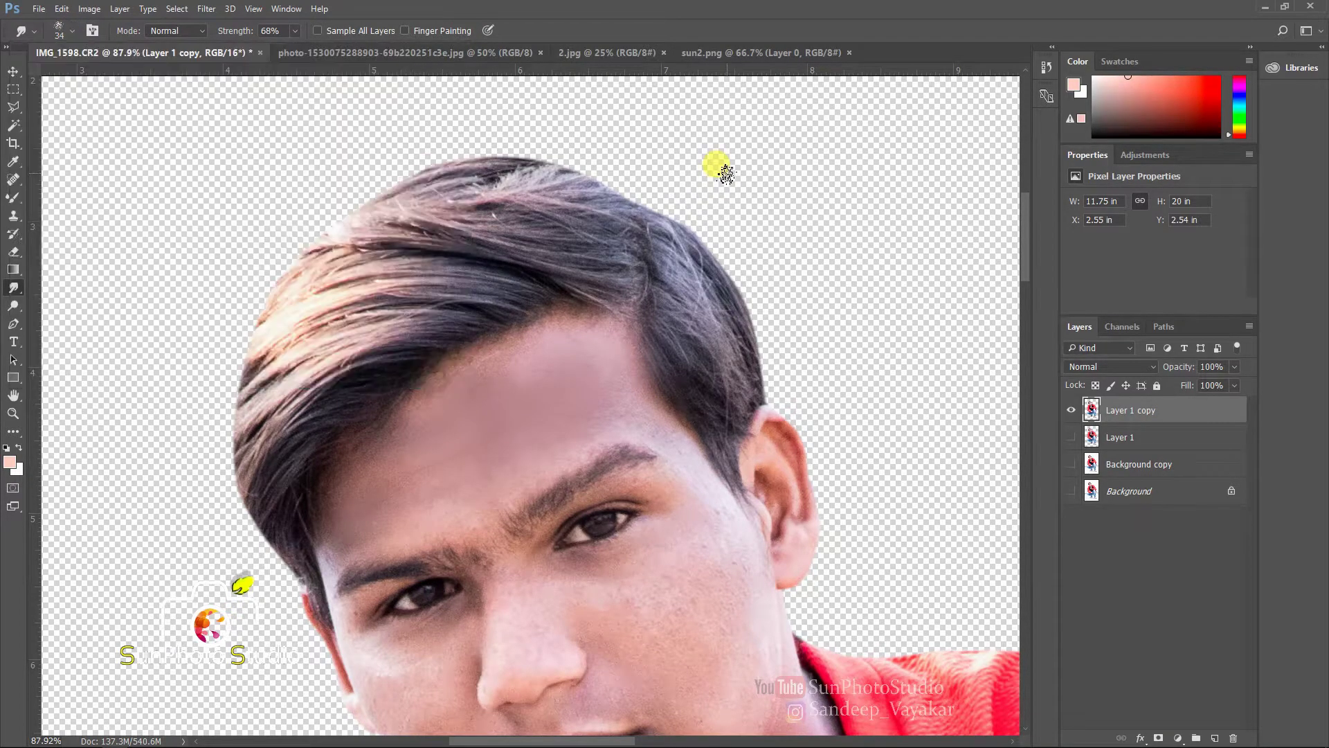
{"action": "key", "text": "bracketright"}
{"action": "key", "text": "bracketright"}
{"action": "key", "text": "bracketright"}
{"action": "key", "text": "bracketright"}
Smudge the hair along the crown outwards towards the fringe to lengthen the strands
{"action": "left_click_drag", "start_coordinate": [620, 208], "coordinate": [524, 128]}
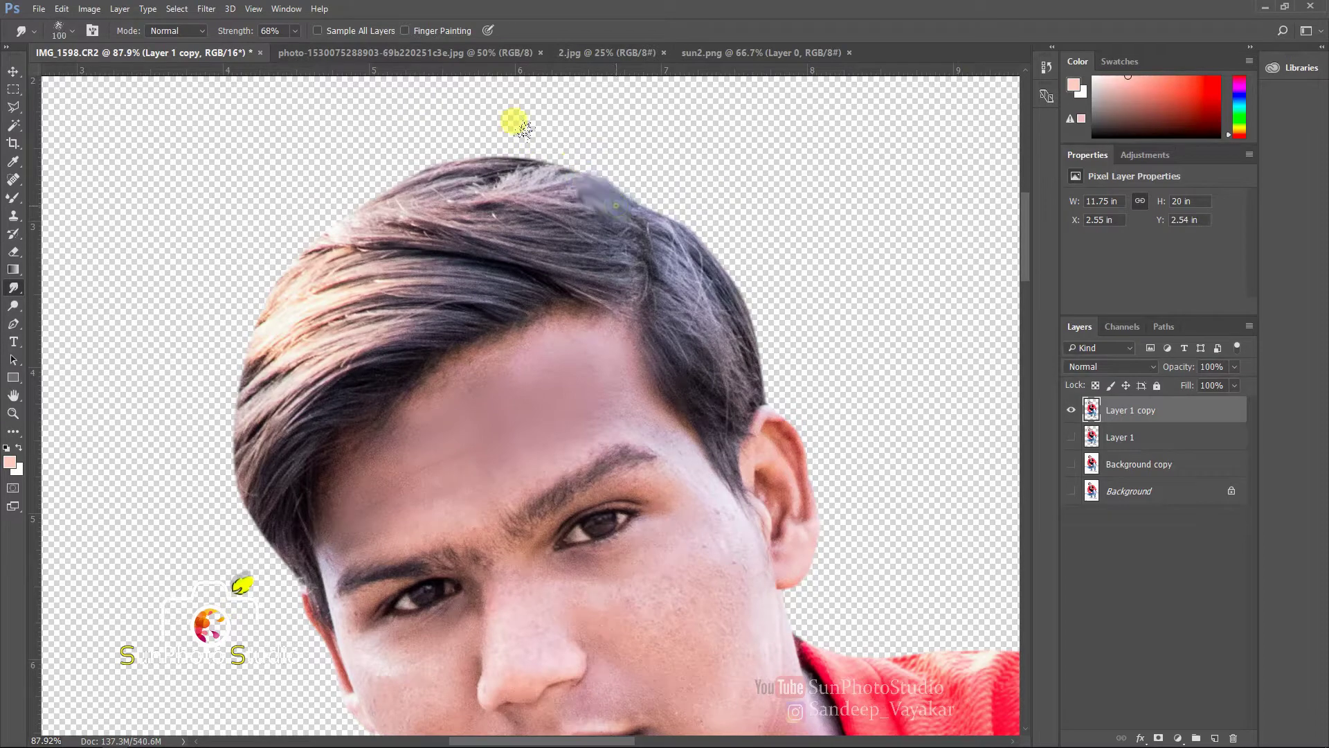
{"action": "left_click_drag", "start_coordinate": [593, 197], "coordinate": [378, 111]}
{"action": "mouse_move", "coordinate": [506, 171]}
{"action": "left_mouse_down"}
{"action": "mouse_move", "coordinate": [322, 112]}
{"action": "mouse_move", "coordinate": [382, 165]}
{"action": "left_mouse_up"}
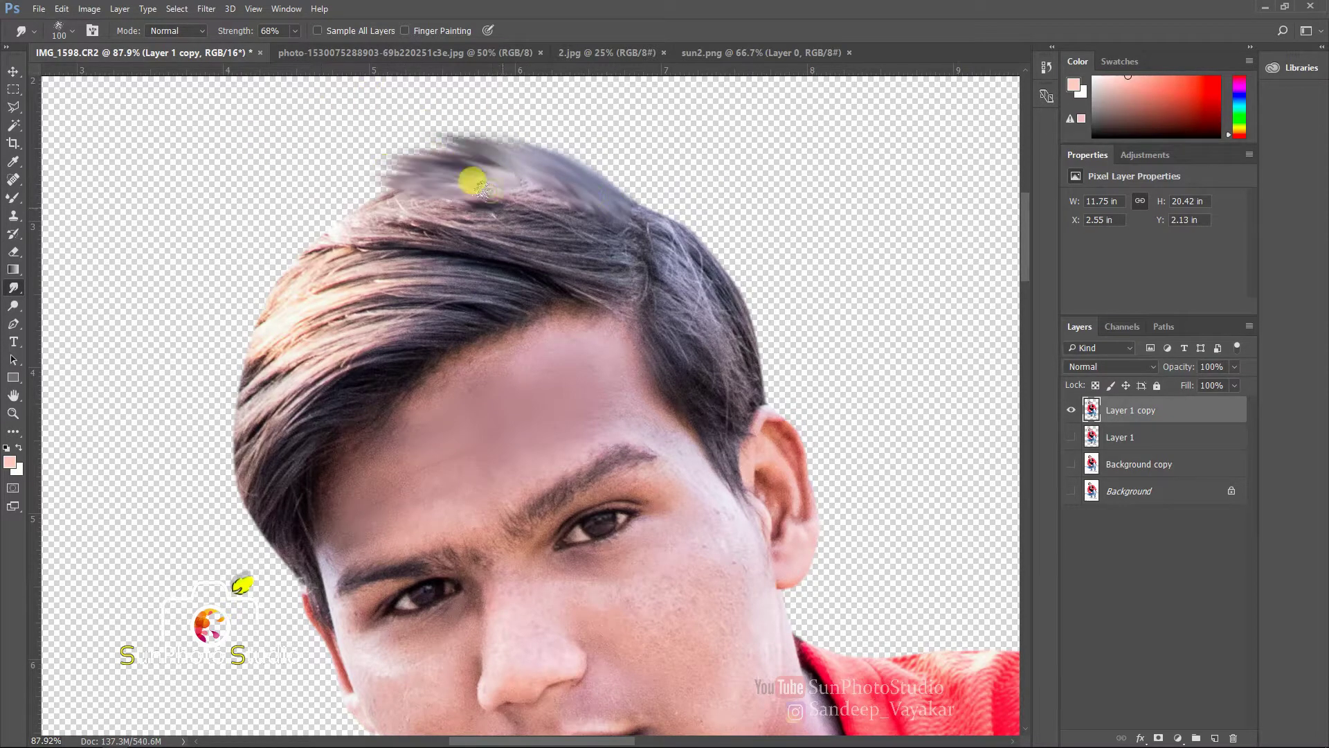
{"action": "left_click_drag", "start_coordinate": [497, 207], "coordinate": [257, 173]}
{"action": "left_click_drag", "start_coordinate": [446, 204], "coordinate": [255, 209]}
{"action": "left_click_drag", "start_coordinate": [388, 229], "coordinate": [223, 274]}
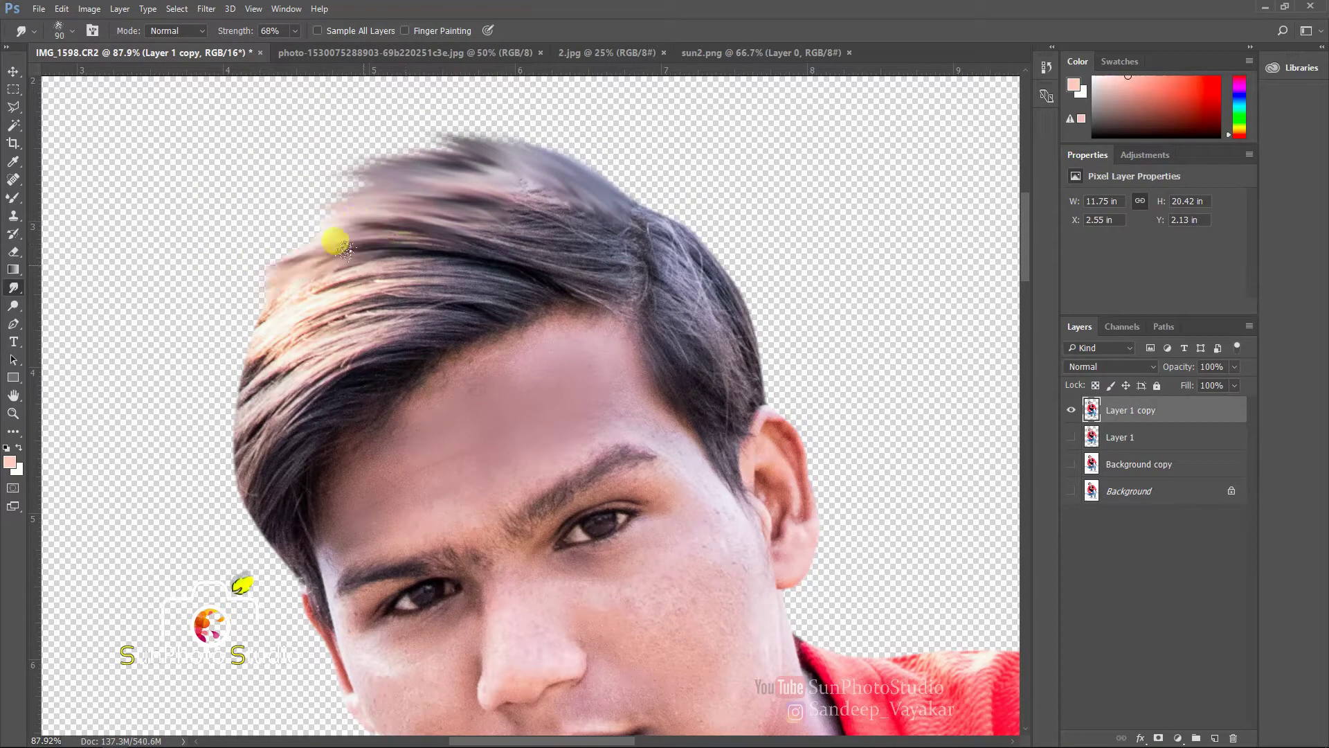
Smudge the front of the fringe outwards and down towards the temple, reducing the brush to 60 pixels
{"action": "left_click_drag", "start_coordinate": [343, 249], "coordinate": [141, 366]}
{"action": "key", "text": "bracketleft"}
{"action": "key", "text": "bracketleft"}
{"action": "left_click_drag", "start_coordinate": [302, 310], "coordinate": [196, 376]}
{"action": "key", "text": "bracketleft"}
{"action": "mouse_move", "coordinate": [258, 345]}
{"action": "left_mouse_down"}
{"action": "mouse_move", "coordinate": [122, 570]}
{"action": "mouse_move", "coordinate": [223, 427]}
{"action": "mouse_move", "coordinate": [200, 474]}
{"action": "mouse_move", "coordinate": [215, 484]}
{"action": "mouse_move", "coordinate": [230, 446]}
{"action": "mouse_move", "coordinate": [218, 555]}
{"action": "left_mouse_up"}
{"action": "key", "text": "bracketleft"}
{"action": "key", "text": "bracketleft"}
{"action": "left_click_drag", "start_coordinate": [250, 457], "coordinate": [248, 611]}
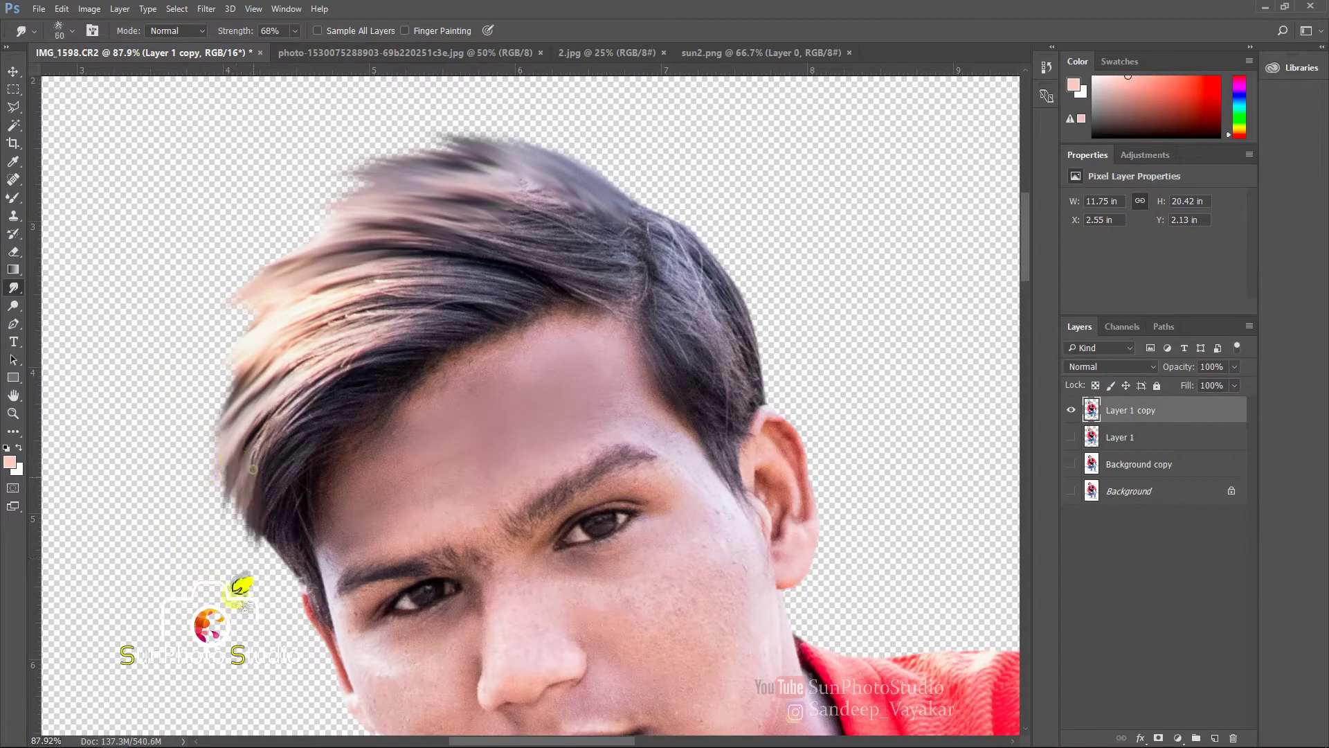
{"action": "mouse_move", "coordinate": [252, 499]}
{"action": "left_mouse_down"}
{"action": "mouse_move", "coordinate": [250, 619]}
{"action": "mouse_move", "coordinate": [266, 633]}
{"action": "left_mouse_up"}
{"action": "left_click_drag", "start_coordinate": [278, 542], "coordinate": [264, 641]}
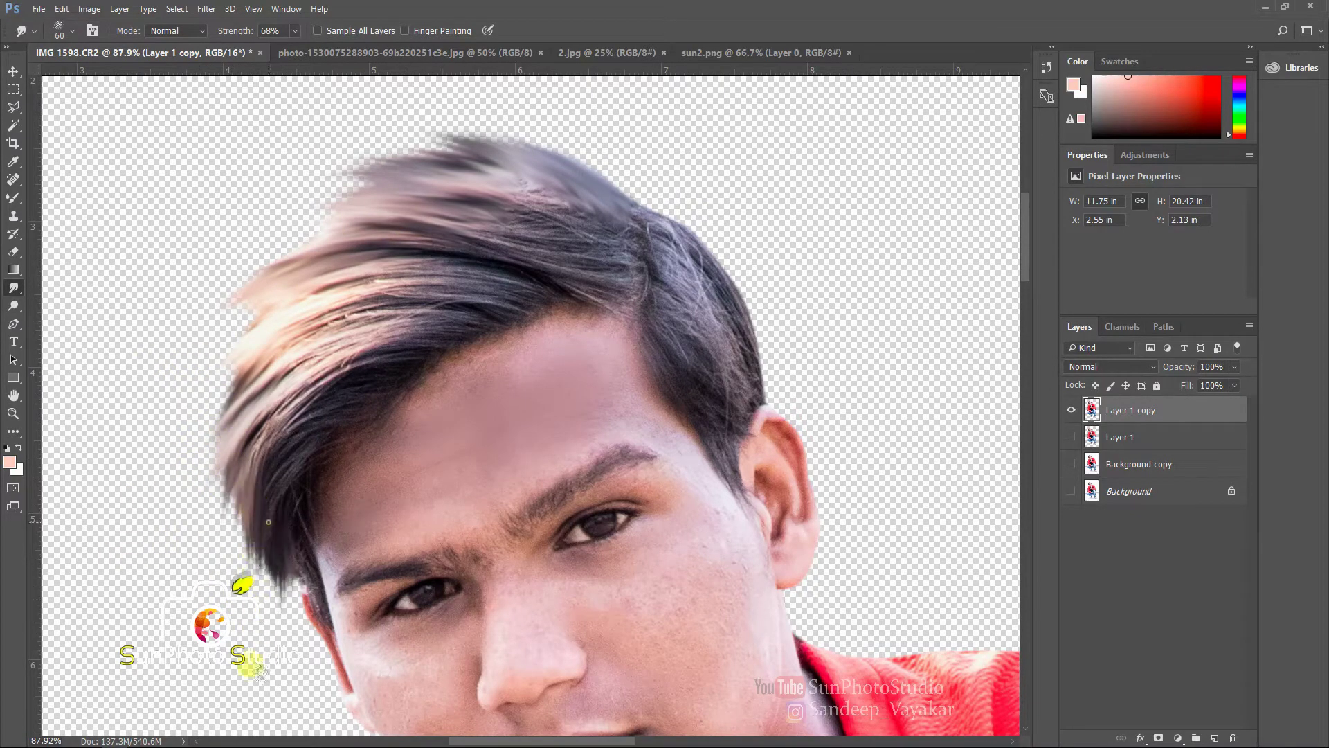
Add volume to the top of the hair by smudging strands up from the parting with a 70-pixel brush
{"action": "left_click_drag", "start_coordinate": [625, 220], "coordinate": [578, 118]}
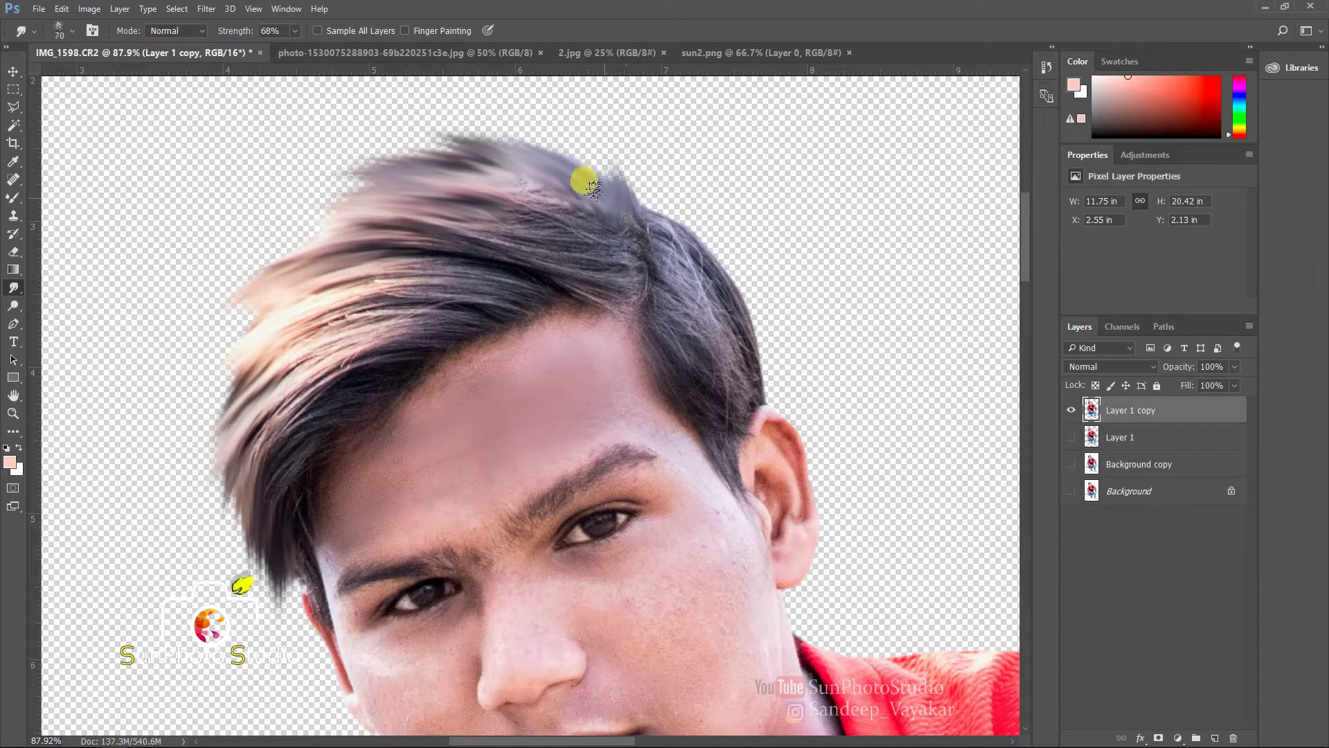
{"action": "mouse_move", "coordinate": [597, 193]}
{"action": "left_mouse_down"}
{"action": "mouse_move", "coordinate": [577, 148]}
{"action": "mouse_move", "coordinate": [533, 121]}
{"action": "mouse_move", "coordinate": [576, 182]}
{"action": "mouse_move", "coordinate": [484, 117]}
{"action": "left_mouse_up"}
{"action": "left_click_drag", "start_coordinate": [558, 180], "coordinate": [422, 104]}
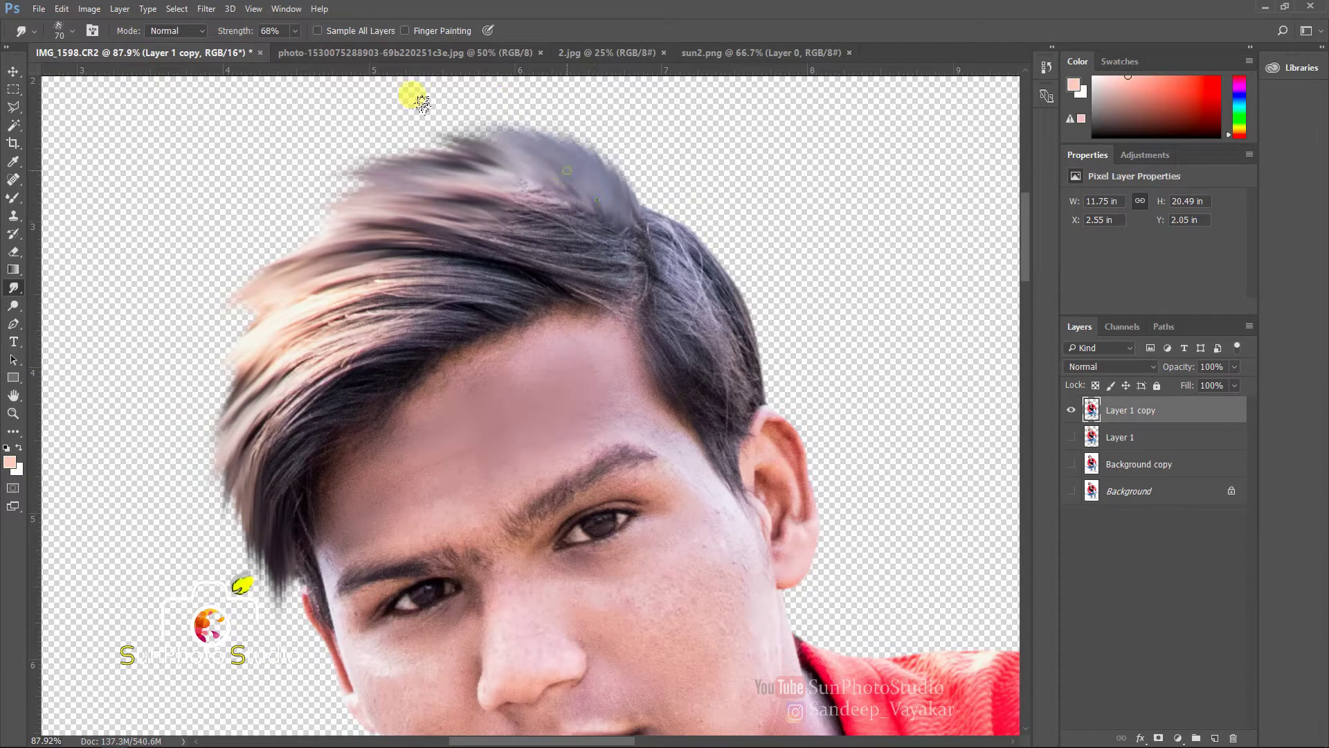
{"action": "left_click_drag", "start_coordinate": [488, 150], "coordinate": [346, 122]}
{"action": "left_click_drag", "start_coordinate": [447, 158], "coordinate": [302, 148]}
{"action": "left_click_drag", "start_coordinate": [366, 181], "coordinate": [231, 190]}
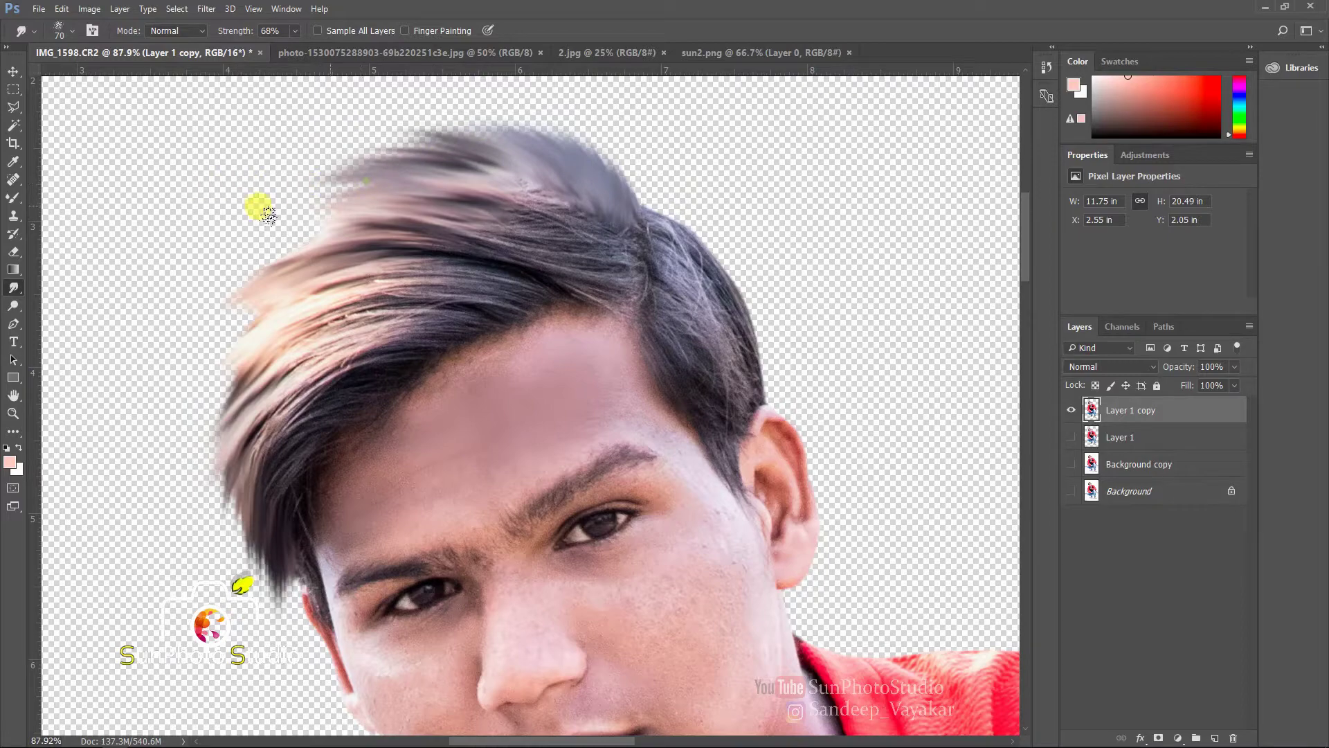
Extend the front outline of the hair by smudging strands outwards and down with the 70-pixel brush
{"action": "mouse_move", "coordinate": [327, 211]}
{"action": "left_mouse_down"}
{"action": "mouse_move", "coordinate": [232, 250]}
{"action": "mouse_move", "coordinate": [343, 197]}
{"action": "mouse_move", "coordinate": [193, 264]}
{"action": "left_mouse_up"}
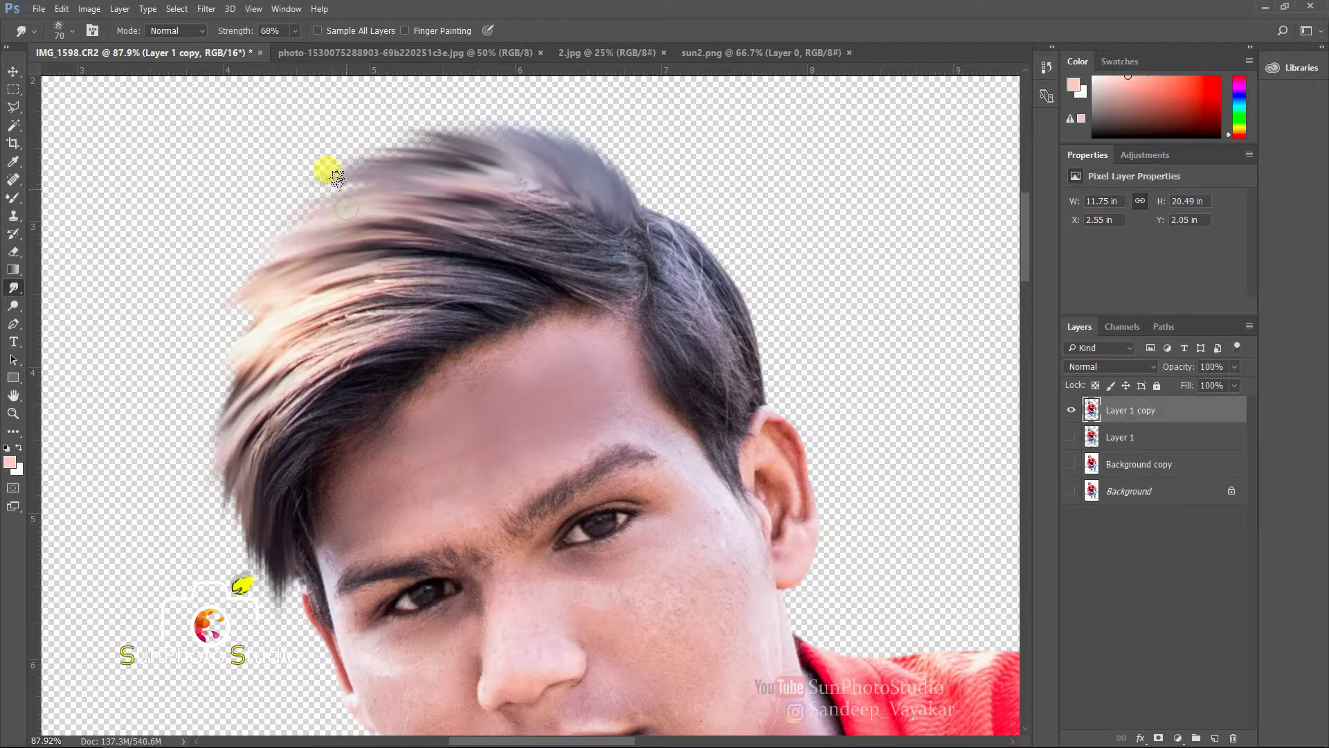
{"action": "left_click_drag", "start_coordinate": [332, 169], "coordinate": [211, 218]}
{"action": "left_click_drag", "start_coordinate": [291, 280], "coordinate": [138, 405]}
{"action": "left_click_drag", "start_coordinate": [246, 367], "coordinate": [168, 485]}
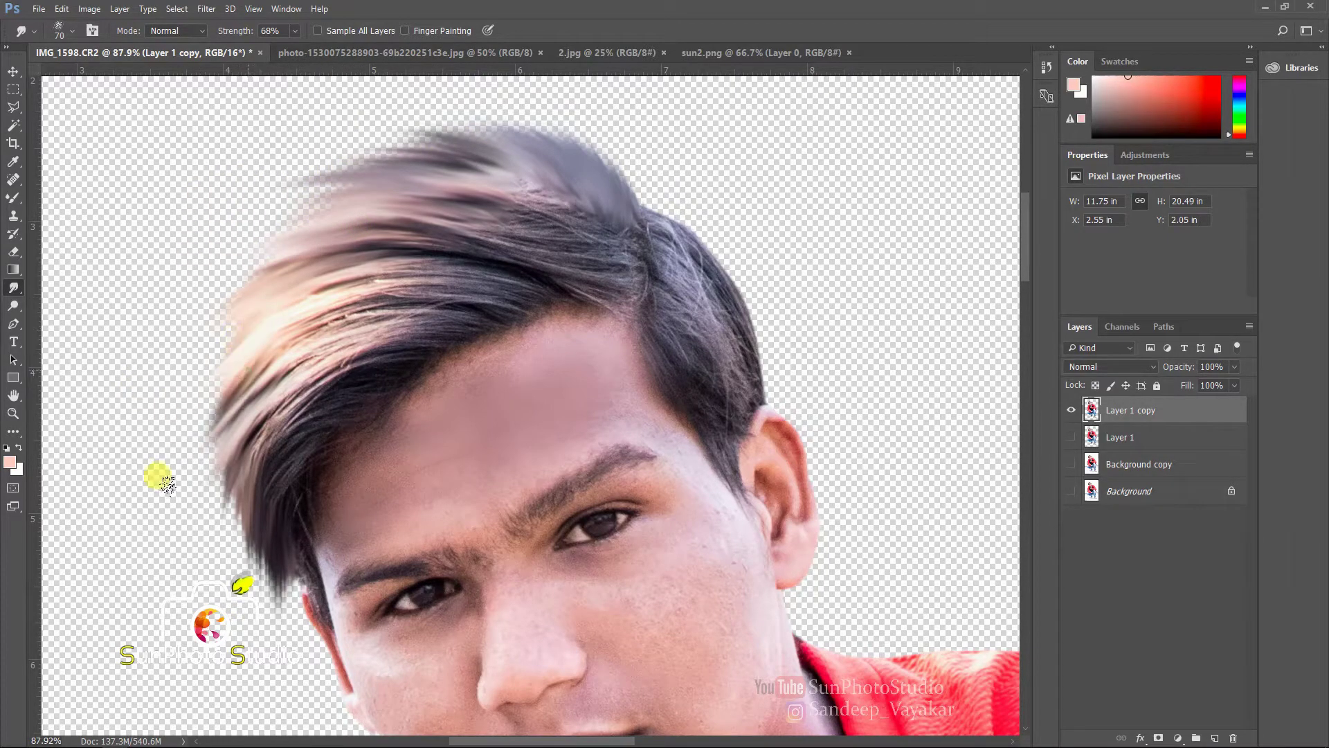
{"action": "left_click_drag", "start_coordinate": [325, 185], "coordinate": [216, 269]}
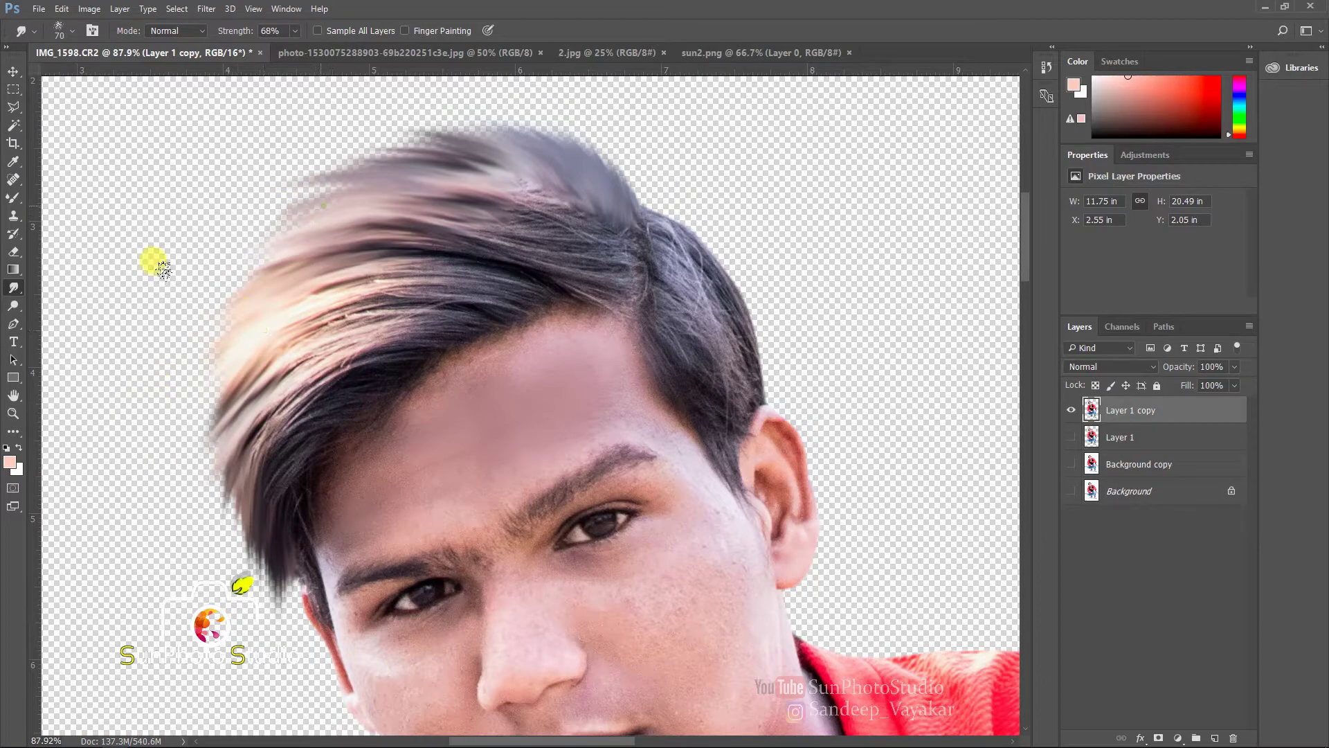
{"action": "mouse_move", "coordinate": [326, 191]}
{"action": "left_mouse_down"}
{"action": "mouse_move", "coordinate": [146, 301]}
{"action": "mouse_move", "coordinate": [277, 236]}
{"action": "mouse_move", "coordinate": [210, 299]}
{"action": "left_mouse_up"}
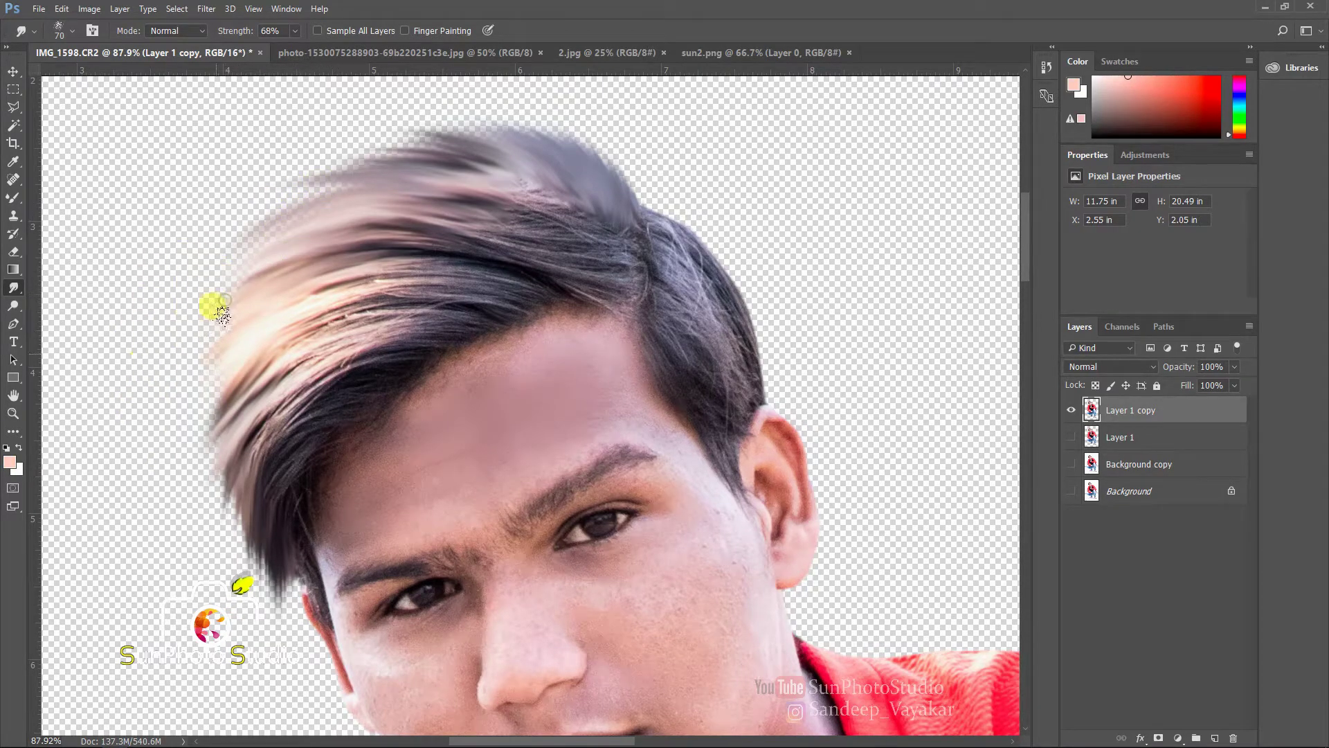
Refine the hair's upper outline from the parting to the front by smudging with a 60-pixel brush
{"action": "scroll", "coordinate": [563, 303], "scroll_direction": "down", "scroll_amount": 5}
{"action": "scroll", "coordinate": [554, 255], "scroll_direction": "up", "scroll_amount": 7}
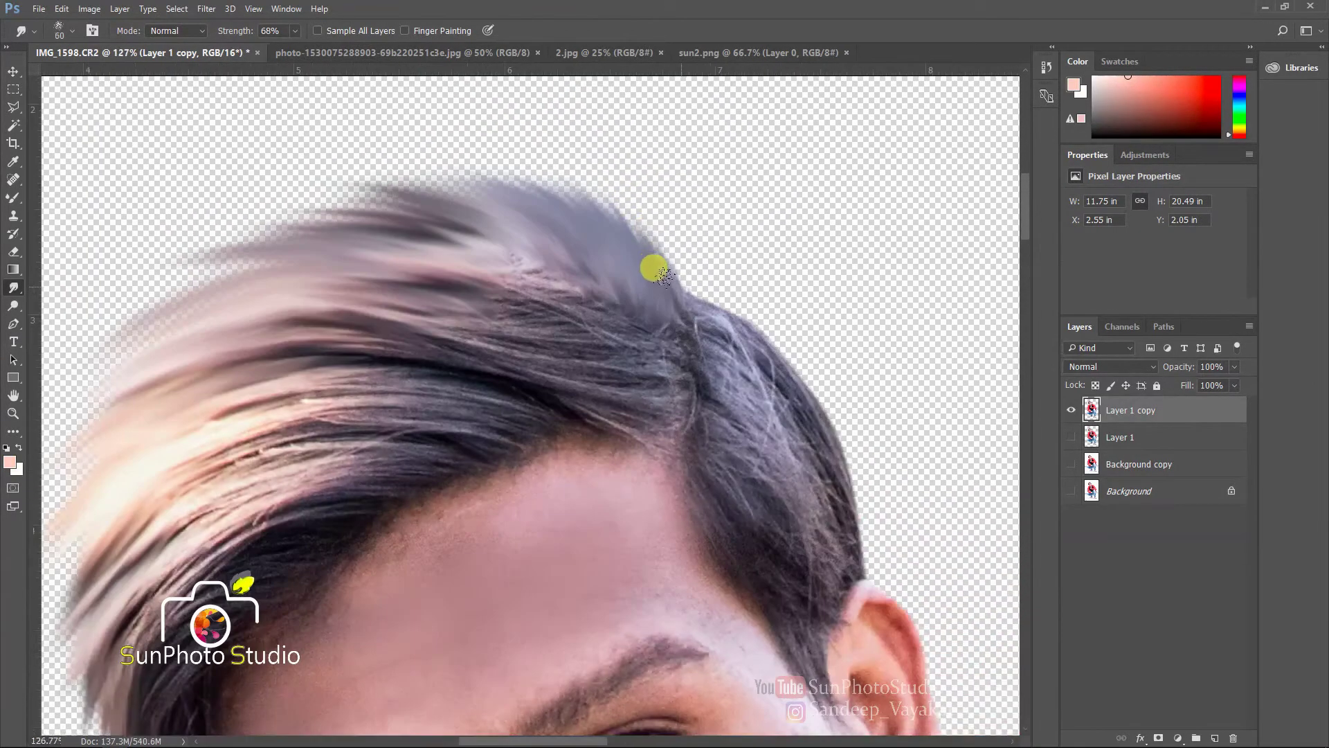
{"action": "key", "text": "bracketleft"}
{"action": "mouse_move", "coordinate": [677, 331]}
{"action": "left_mouse_down"}
{"action": "mouse_move", "coordinate": [633, 181]}
{"action": "mouse_move", "coordinate": [416, 130]}
{"action": "mouse_move", "coordinate": [240, 185]}
{"action": "mouse_move", "coordinate": [231, 223]}
{"action": "mouse_move", "coordinate": [97, 313]}
{"action": "left_mouse_up"}
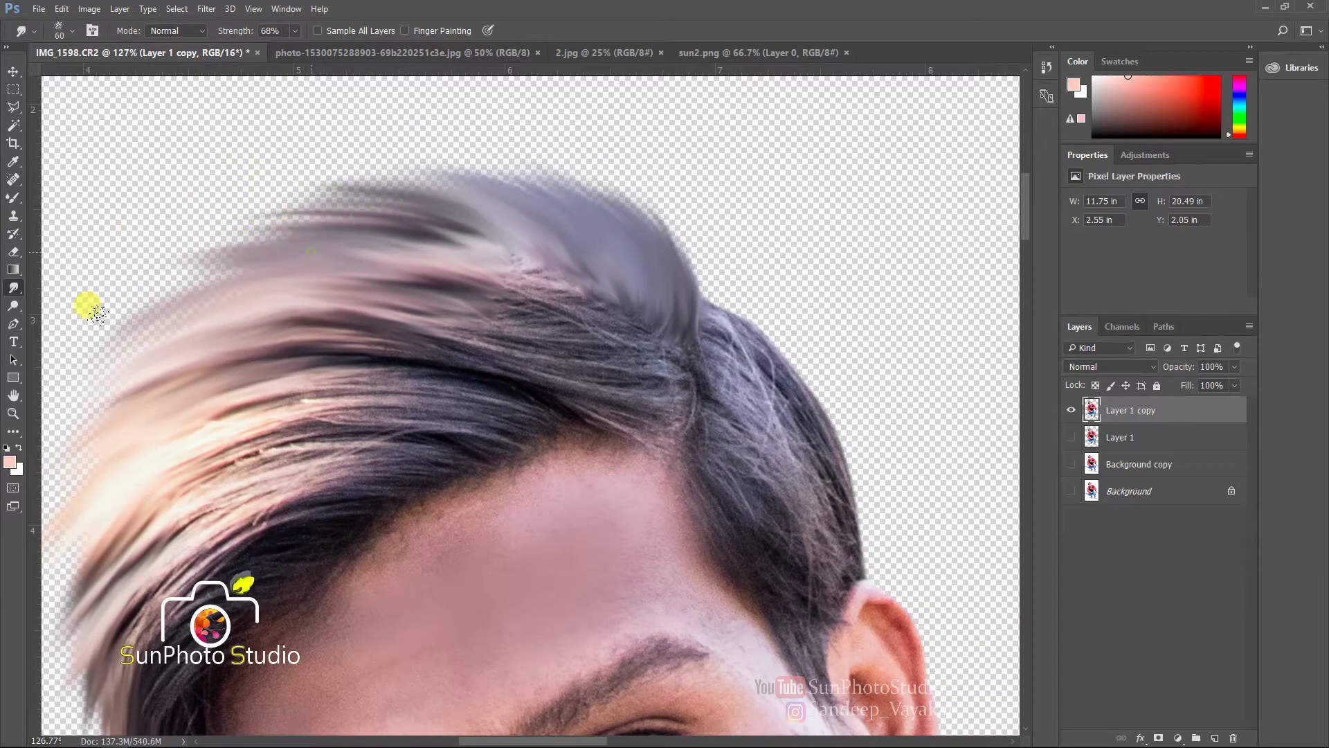
{"action": "mouse_move", "coordinate": [229, 399]}
{"action": "left_mouse_down"}
{"action": "mouse_move", "coordinate": [417, 319]}
{"action": "mouse_move", "coordinate": [485, 312]}
{"action": "left_mouse_up"}
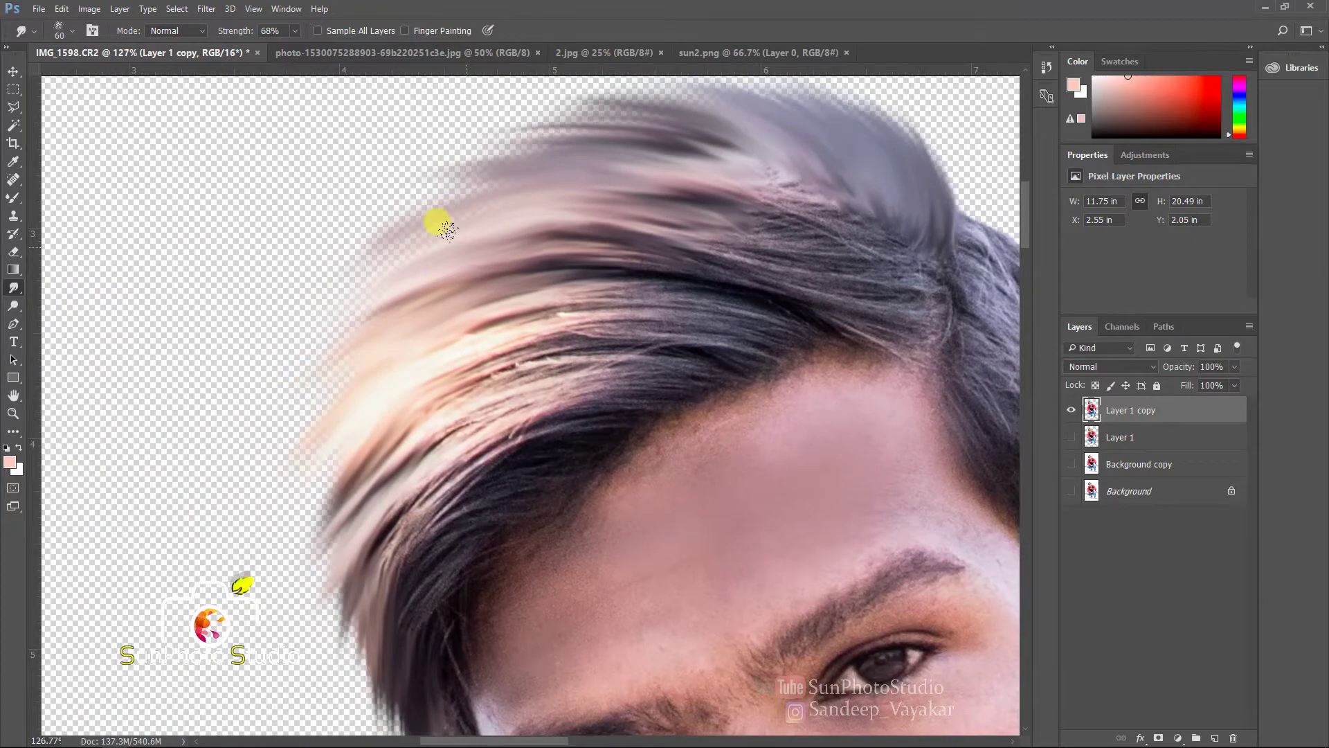
{"action": "left_click_drag", "start_coordinate": [505, 246], "coordinate": [410, 371]}
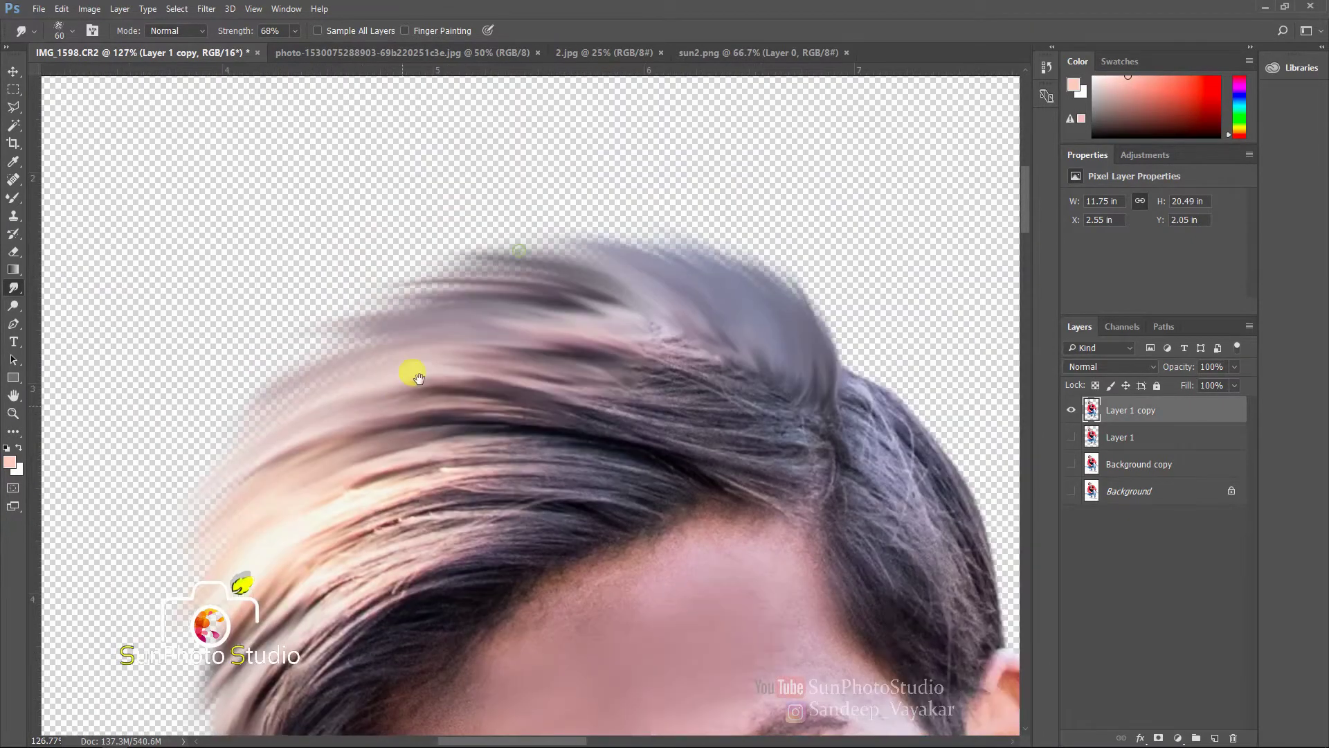
{"action": "left_click_drag", "start_coordinate": [568, 254], "coordinate": [359, 267]}
{"action": "left_click_drag", "start_coordinate": [448, 267], "coordinate": [224, 356]}
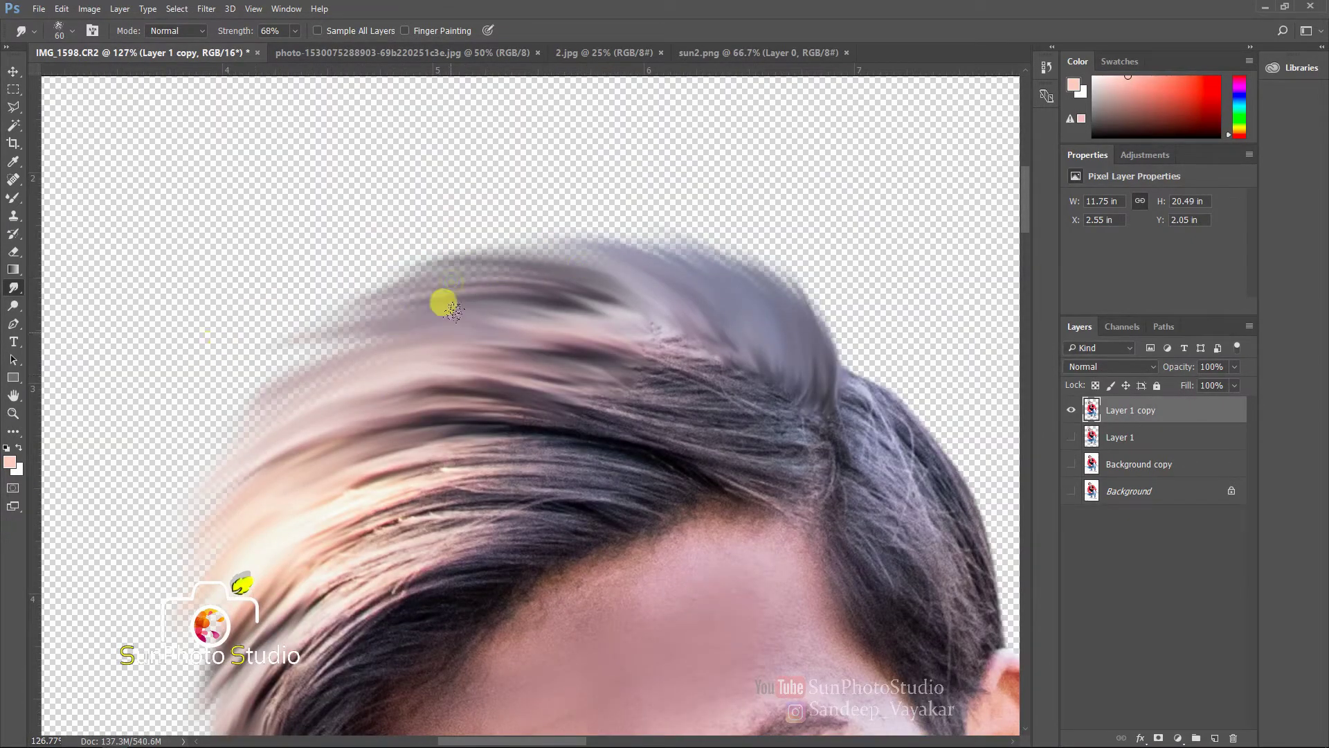
Smudge the lower tip of the fringe downwards beside the temple with the 60-pixel brush
{"action": "scroll", "coordinate": [447, 284], "scroll_direction": "down", "scroll_amount": 6}
{"action": "scroll", "coordinate": [588, 247], "scroll_direction": "up", "scroll_amount": 5}
{"action": "scroll", "coordinate": [608, 291], "scroll_direction": "down", "scroll_amount": 5}
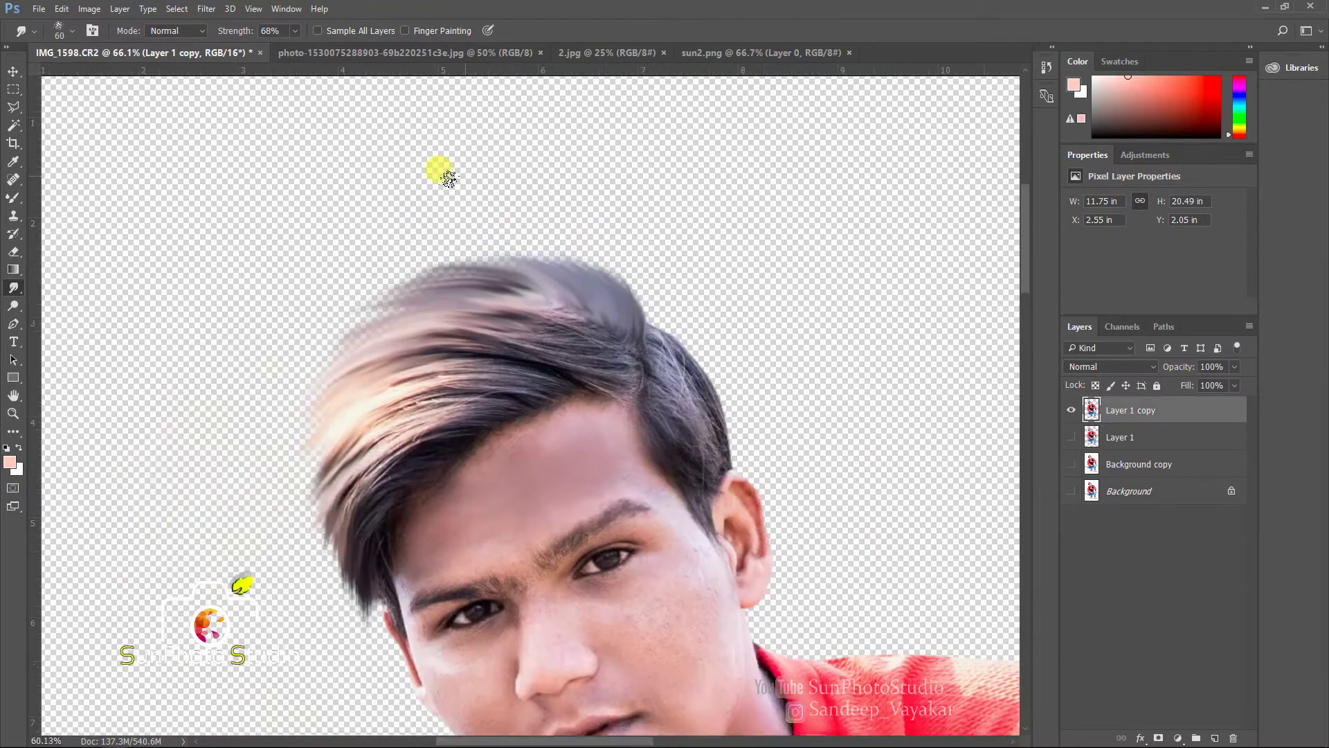
{"action": "scroll", "coordinate": [439, 172], "scroll_direction": "up", "scroll_amount": 5}
{"action": "mouse_move", "coordinate": [427, 408]}
{"action": "left_mouse_down"}
{"action": "mouse_move", "coordinate": [424, 651]}
{"action": "mouse_move", "coordinate": [424, 620]}
{"action": "left_mouse_up"}
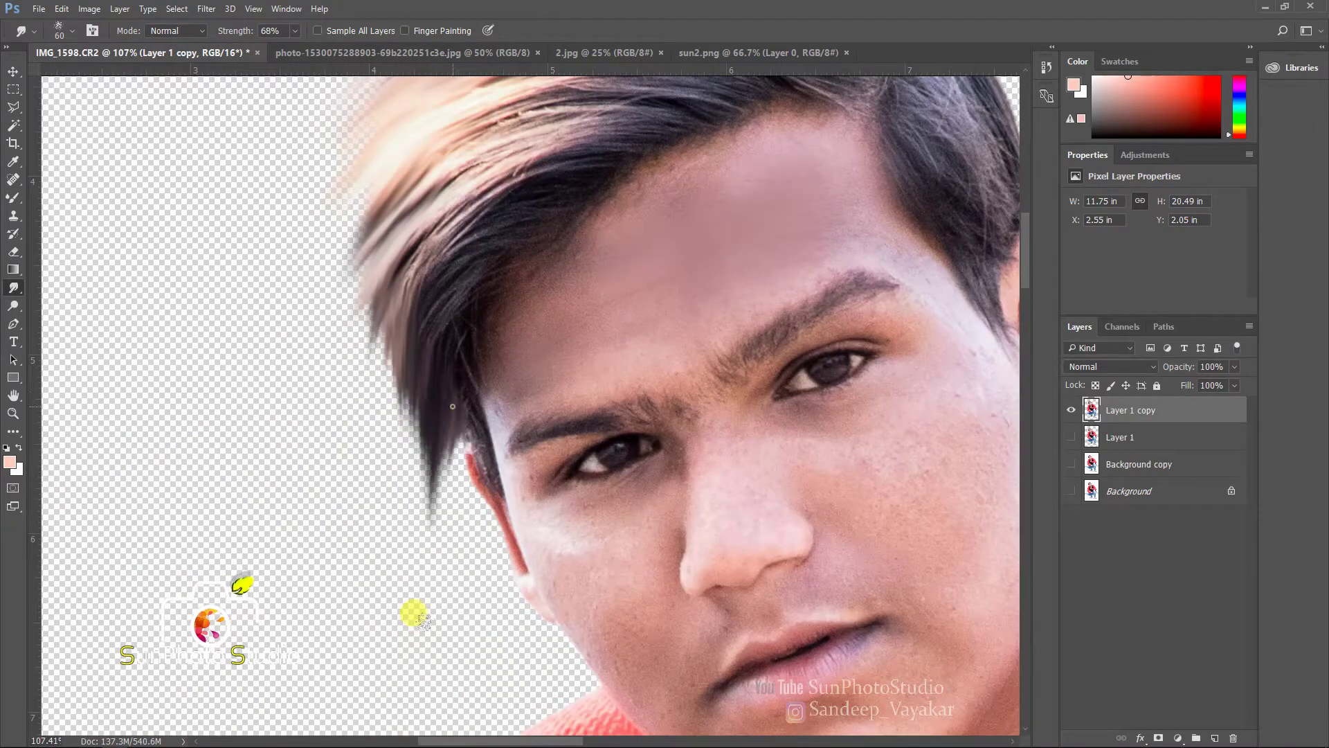
Raise the crown of the hair around the parting by smudging strands up and forward with the 60-pixel brush
{"action": "scroll", "coordinate": [418, 300], "scroll_direction": "down", "scroll_amount": 4}
{"action": "scroll", "coordinate": [537, 139], "scroll_direction": "up", "scroll_amount": 2}
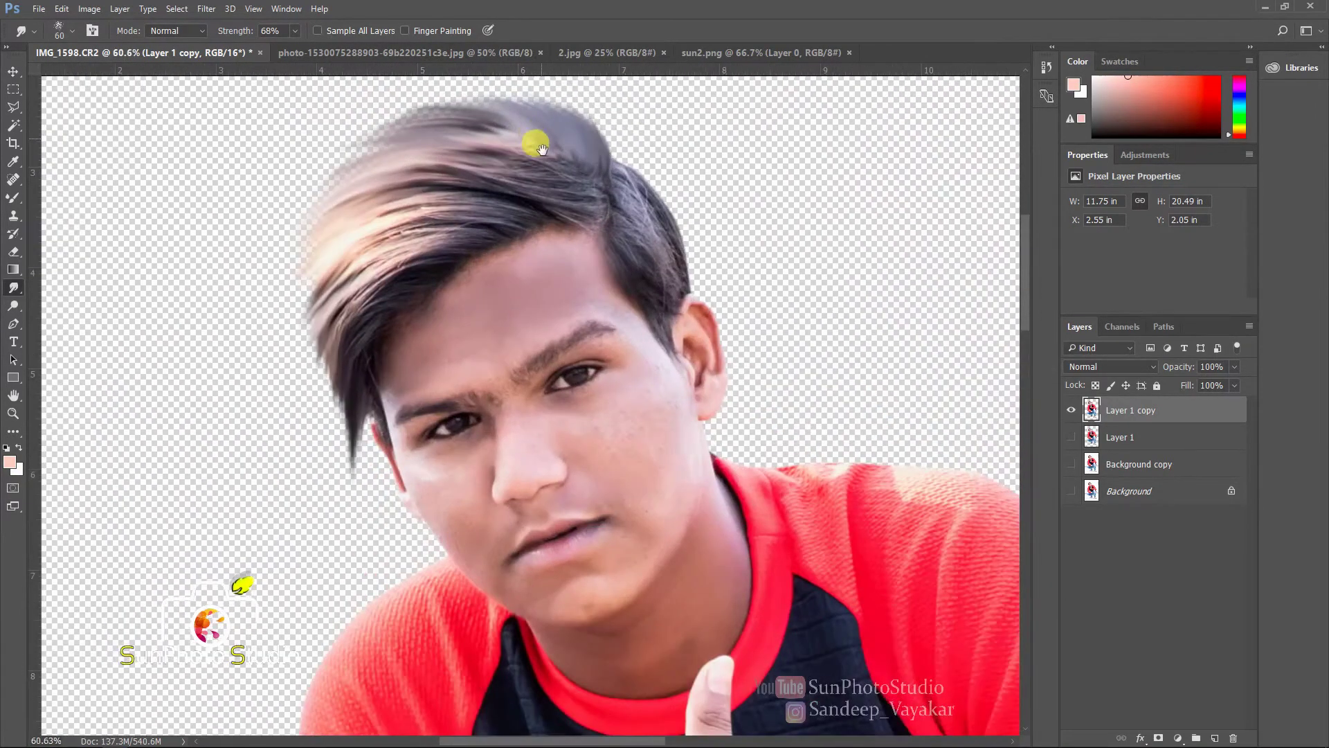
{"action": "scroll", "coordinate": [568, 141], "scroll_direction": "up", "scroll_amount": 4}
{"action": "left_click_drag", "start_coordinate": [574, 163], "coordinate": [443, 115]}
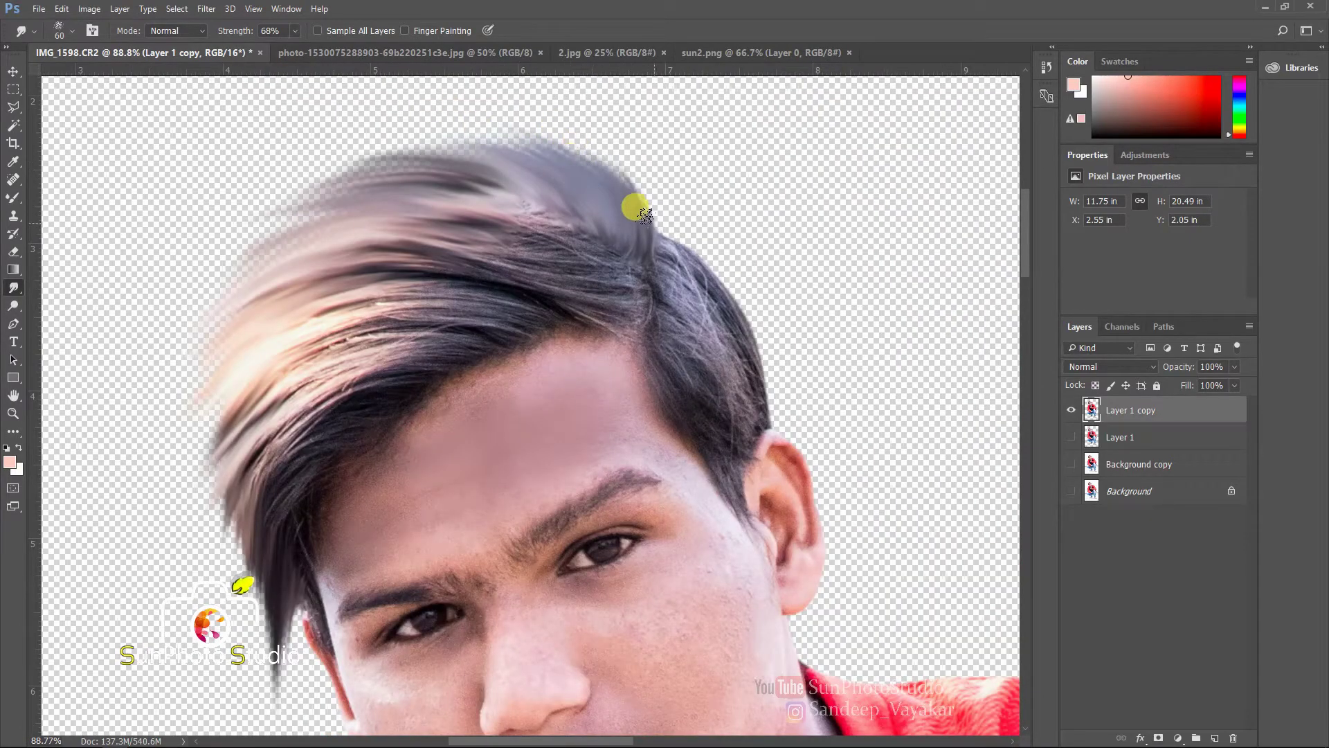
{"action": "mouse_move", "coordinate": [639, 211]}
{"action": "left_mouse_down"}
{"action": "mouse_move", "coordinate": [585, 144]}
{"action": "mouse_move", "coordinate": [497, 153]}
{"action": "left_mouse_up"}
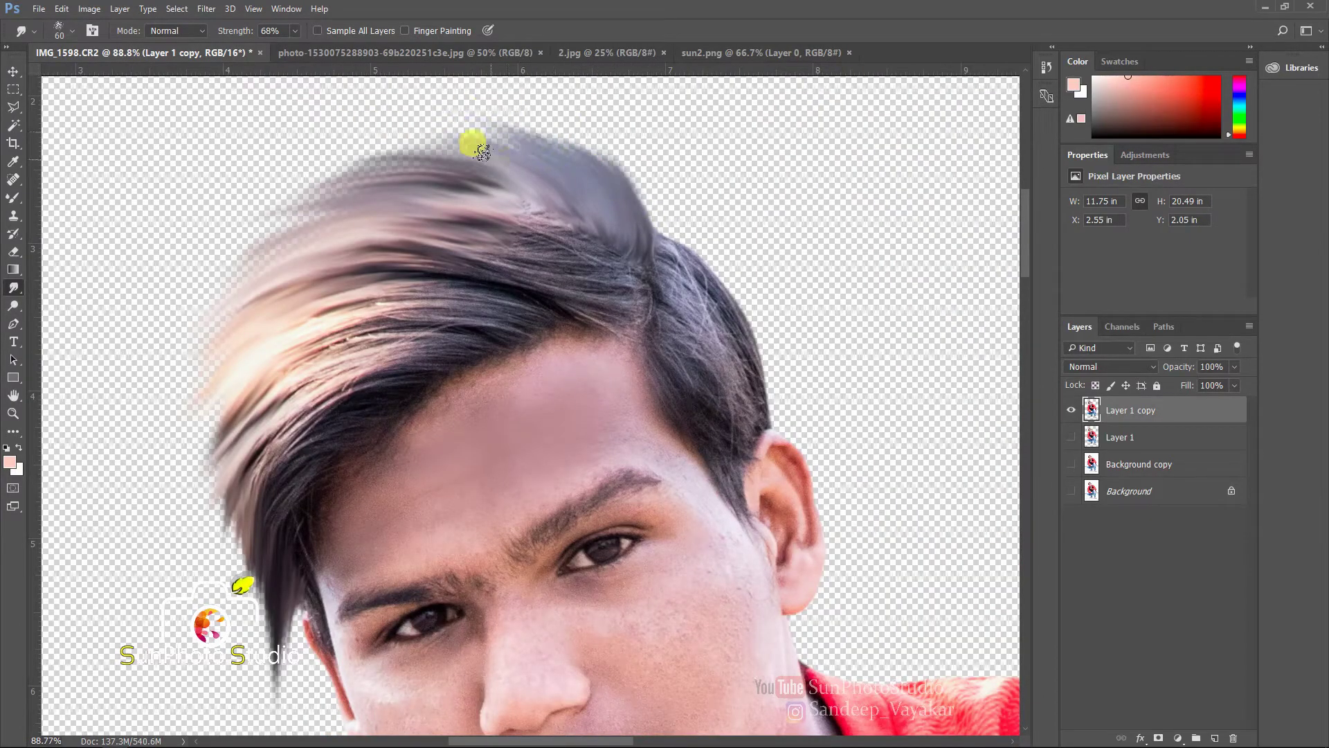
{"action": "scroll", "coordinate": [386, 148], "scroll_direction": "down", "scroll_amount": 3}
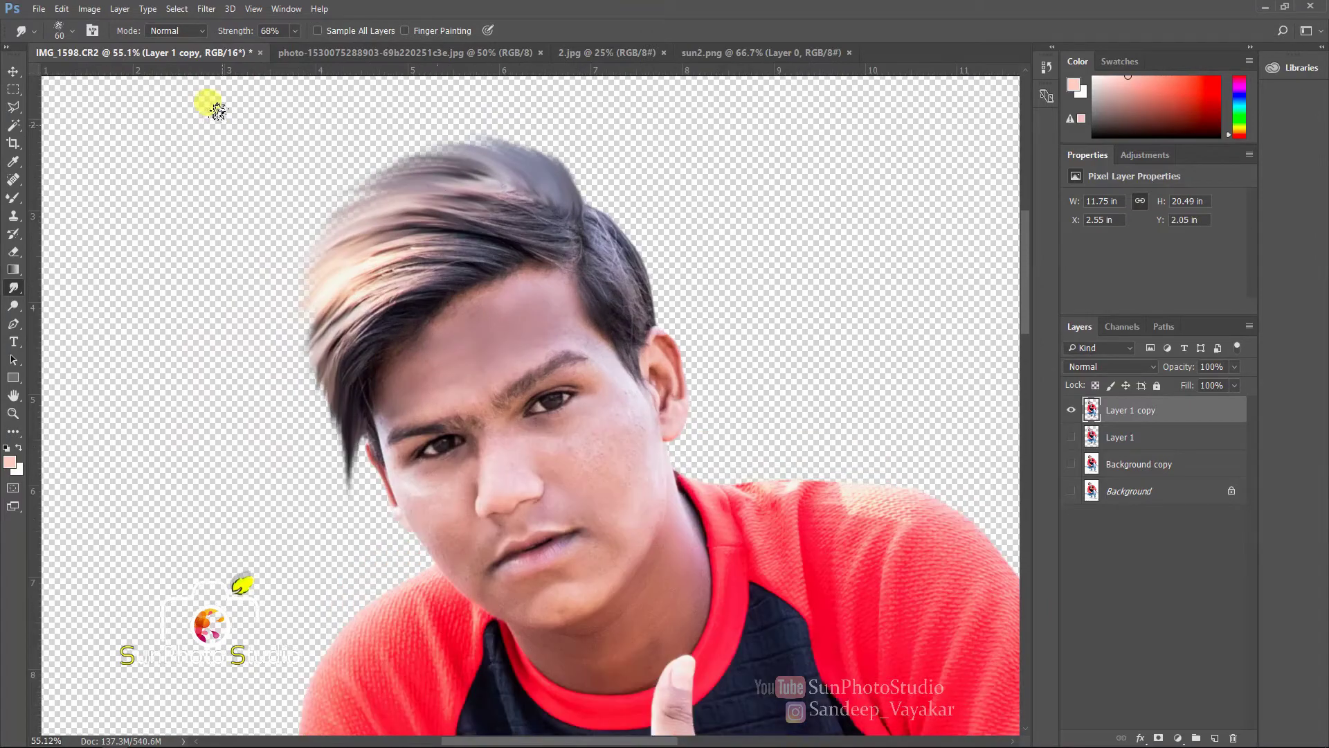
Load the Layer 1 copy transparency as a new selection
{"action": "left_click", "coordinate": [167, 6]}
{"action": "left_click", "coordinate": [208, 280]}
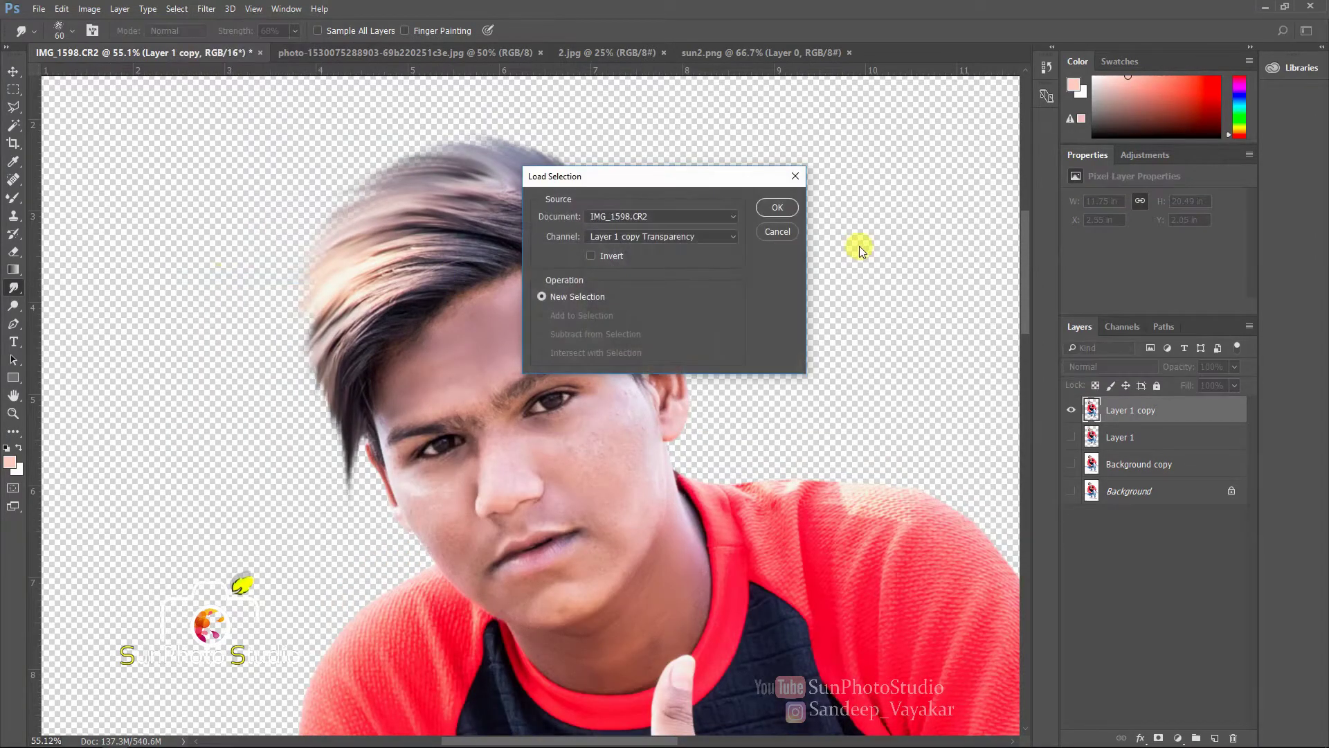
{"action": "left_click", "coordinate": [778, 208]}
{"action": "scroll", "coordinate": [333, 190], "scroll_direction": "up", "scroll_amount": 2}
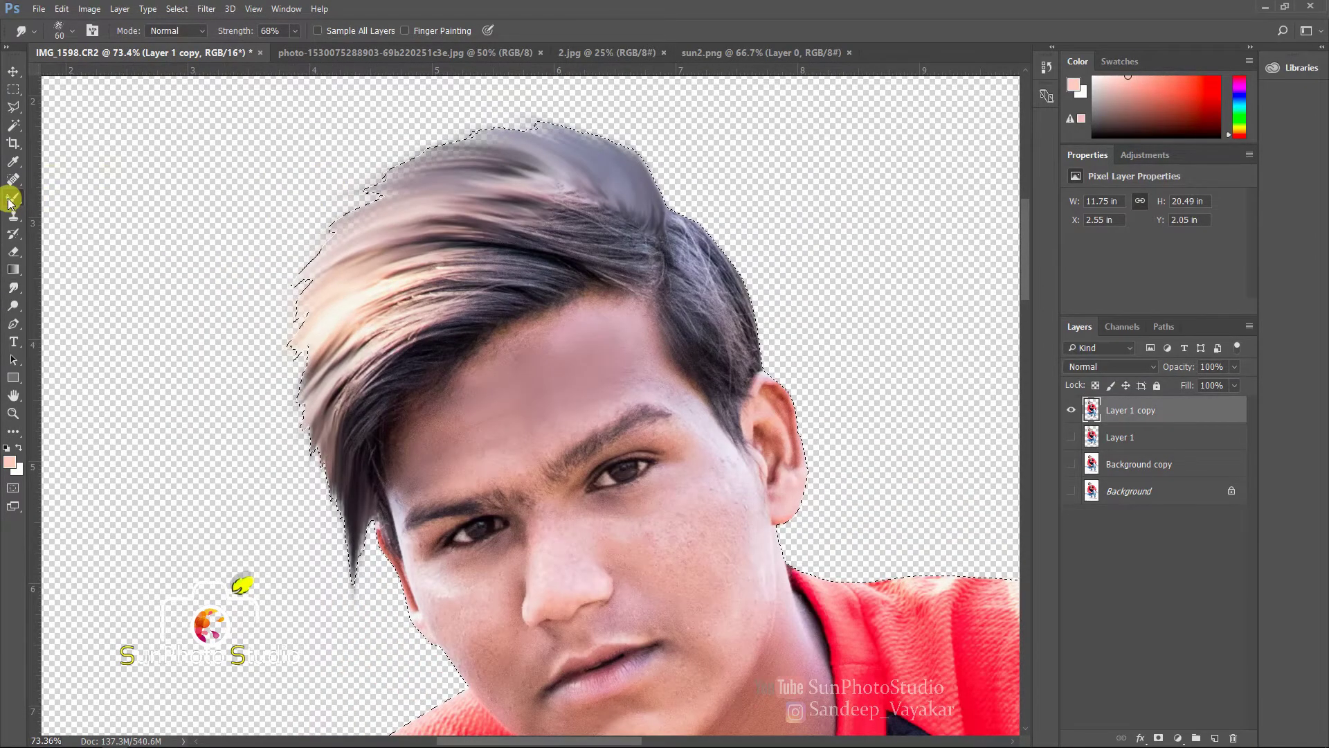
Darken the bright front strands of the hair using a black Brush at 10% opacity
{"action": "left_click", "coordinate": [13, 197]}
{"action": "left_click", "coordinate": [77, 198]}
{"action": "left_click", "coordinate": [6, 449]}
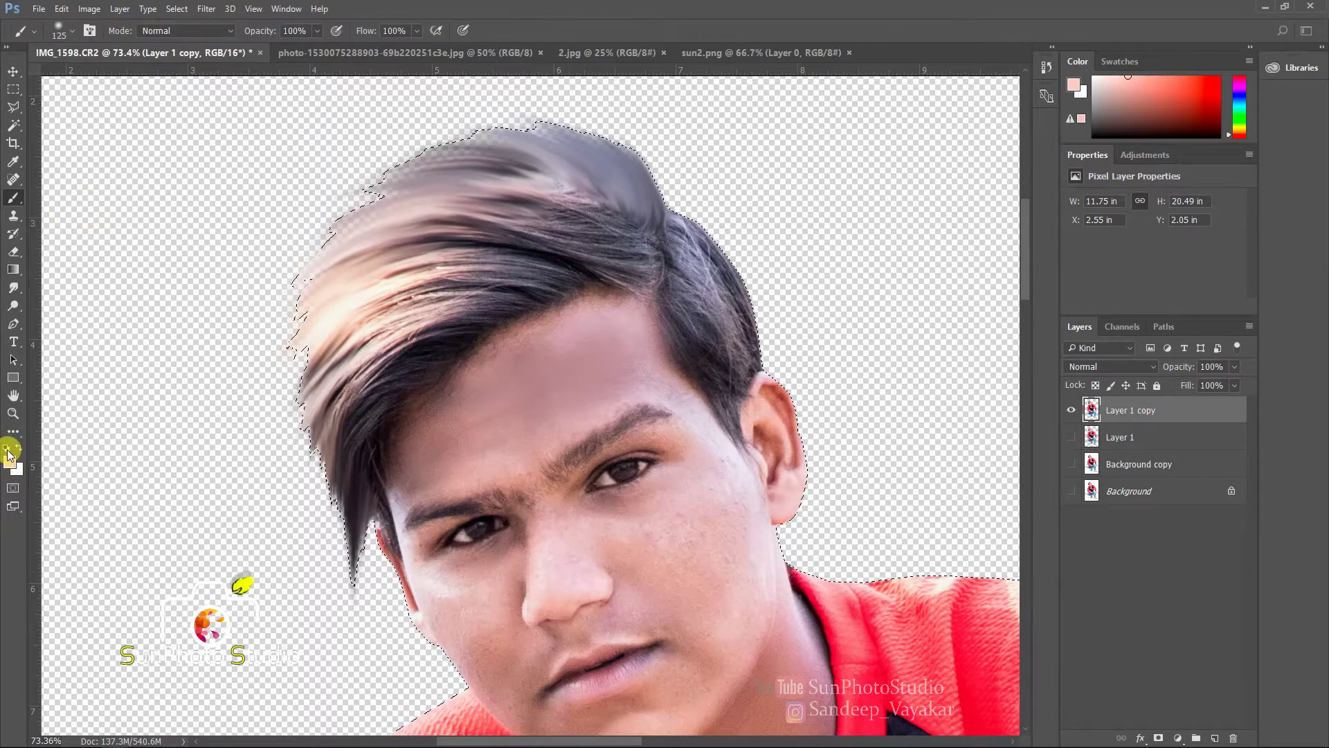
{"action": "left_click", "coordinate": [315, 32]}
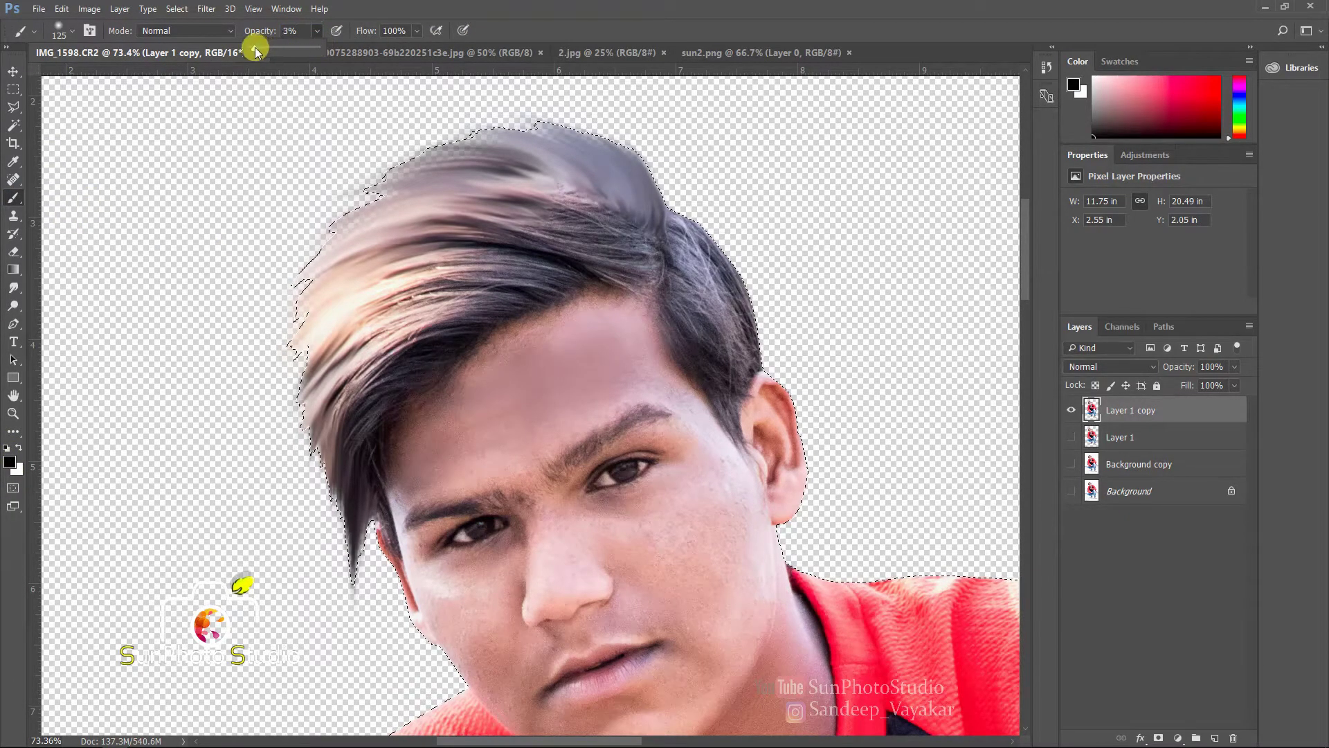
{"action": "mouse_move", "coordinate": [253, 332]}
{"action": "left_mouse_down"}
{"action": "mouse_move", "coordinate": [370, 202]}
{"action": "mouse_move", "coordinate": [422, 214]}
{"action": "left_mouse_up"}
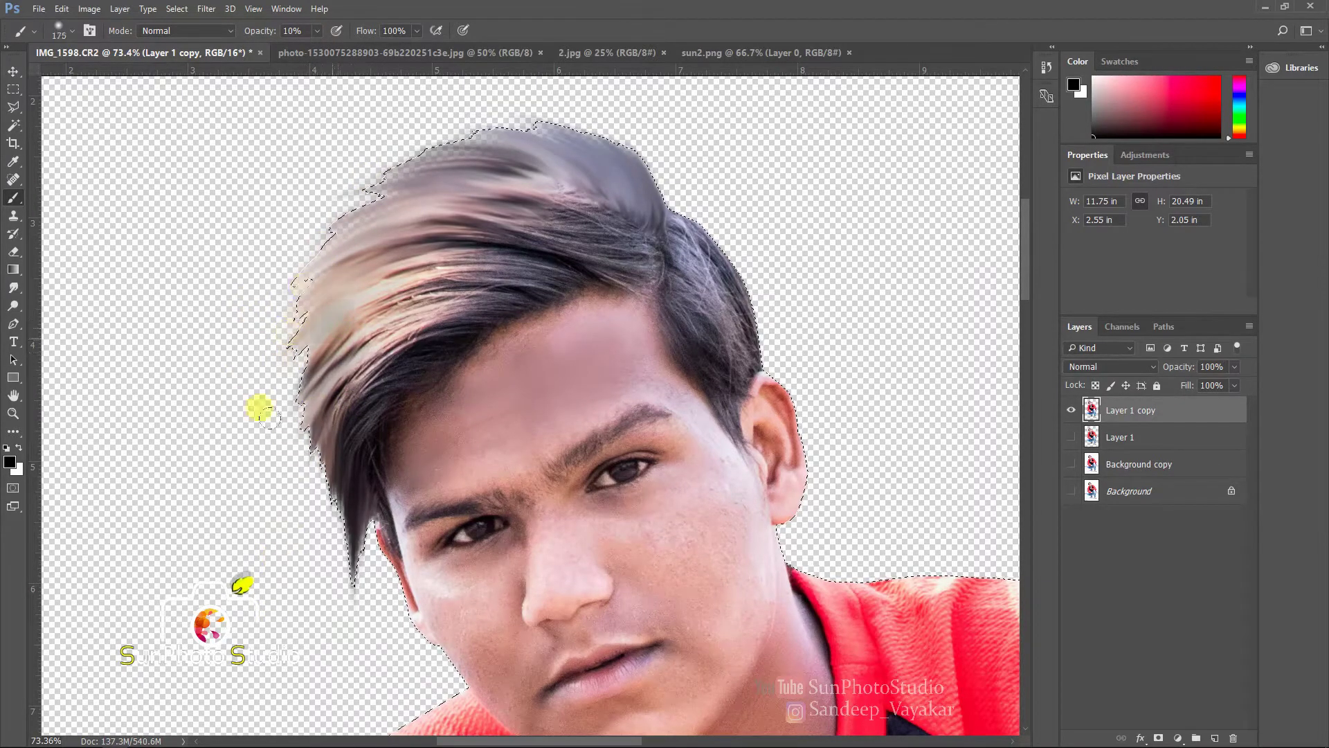
{"action": "key", "text": "bracketright"}
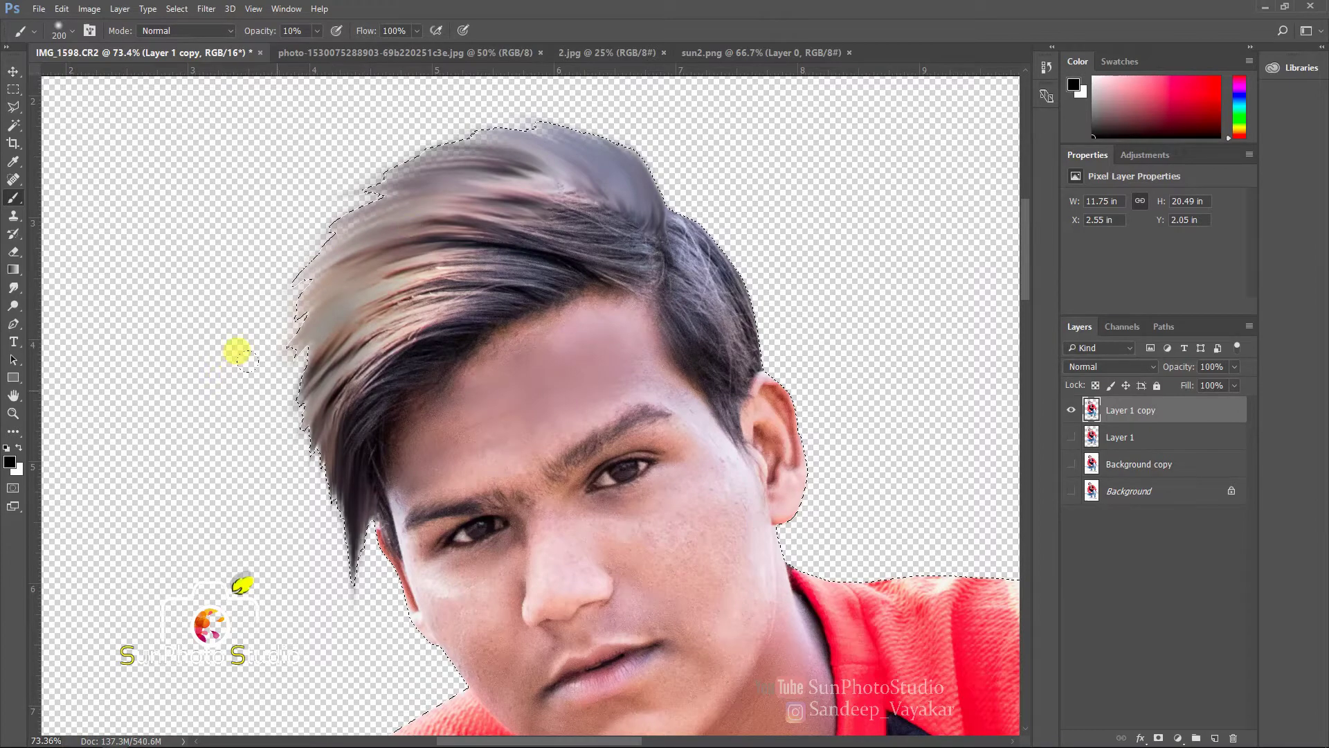
Darken the crown and the front outline of the hair with the black brush, enlarging it from 200 to 250 pixels
{"action": "mouse_move", "coordinate": [546, 149]}
{"action": "left_mouse_down"}
{"action": "mouse_move", "coordinate": [452, 198]}
{"action": "mouse_move", "coordinate": [633, 133]}
{"action": "left_mouse_up"}
{"action": "left_click_drag", "start_coordinate": [300, 298], "coordinate": [347, 160]}
{"action": "key", "text": "bracketright"}
{"action": "mouse_move", "coordinate": [454, 237]}
{"action": "left_mouse_down"}
{"action": "mouse_move", "coordinate": [422, 210]}
{"action": "mouse_move", "coordinate": [329, 236]}
{"action": "left_mouse_up"}
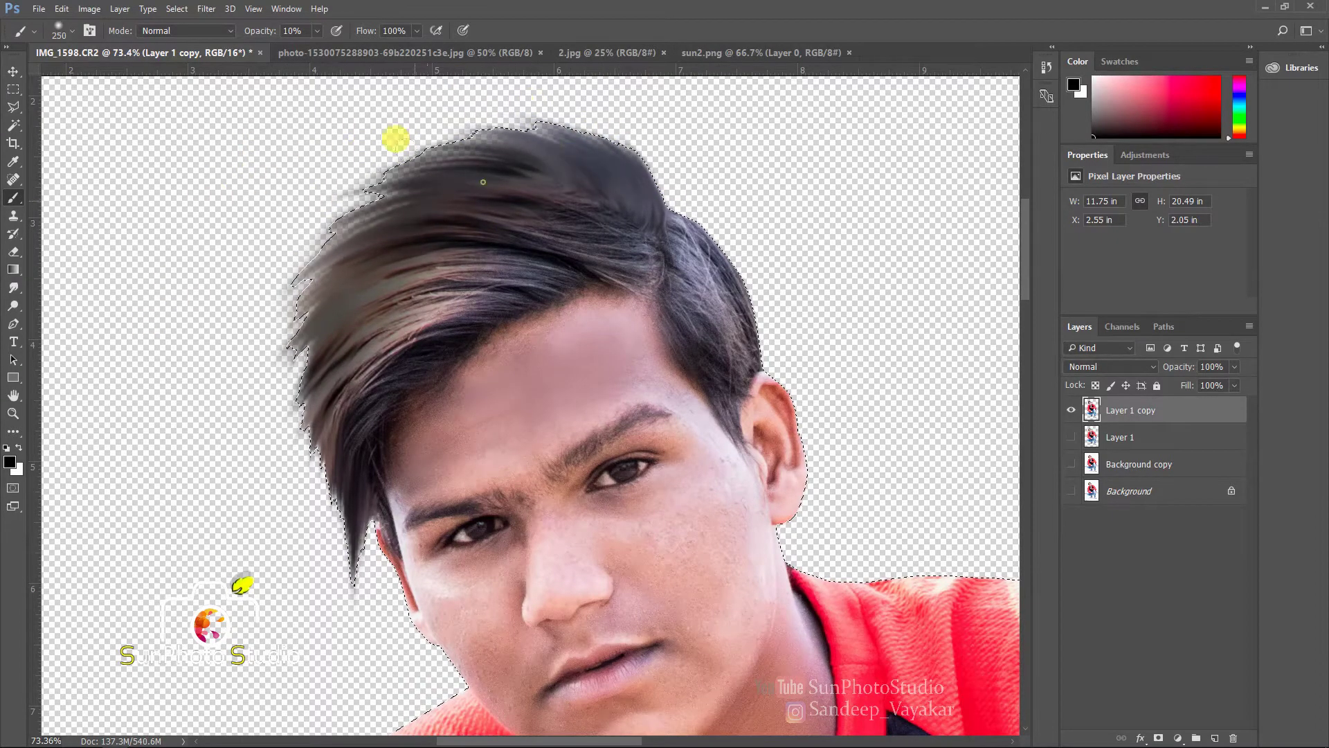
{"action": "mouse_move", "coordinate": [395, 138]}
{"action": "left_mouse_down"}
{"action": "mouse_move", "coordinate": [300, 385]}
{"action": "mouse_move", "coordinate": [227, 418]}
{"action": "left_mouse_up"}
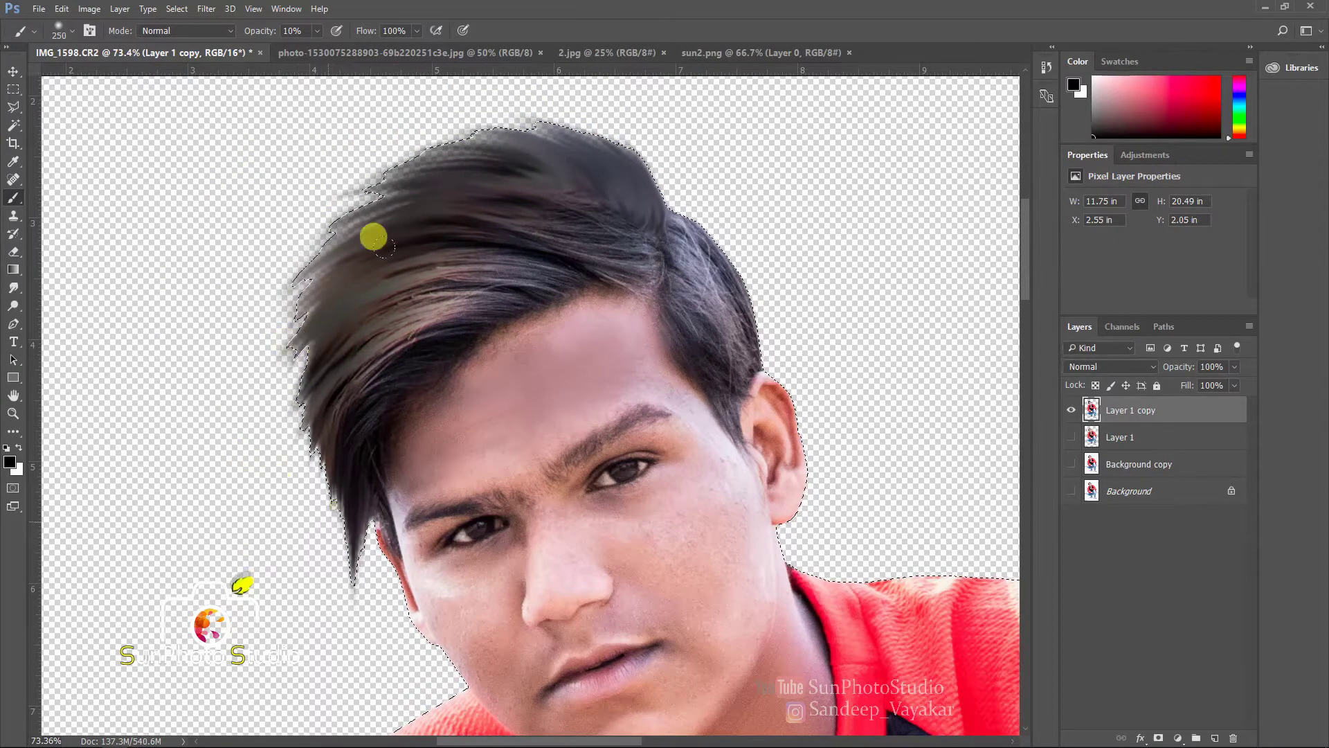
Paint the remaining light strands and the hair above the ear black, and clear the selection
{"action": "left_click_drag", "start_coordinate": [373, 237], "coordinate": [329, 286]}
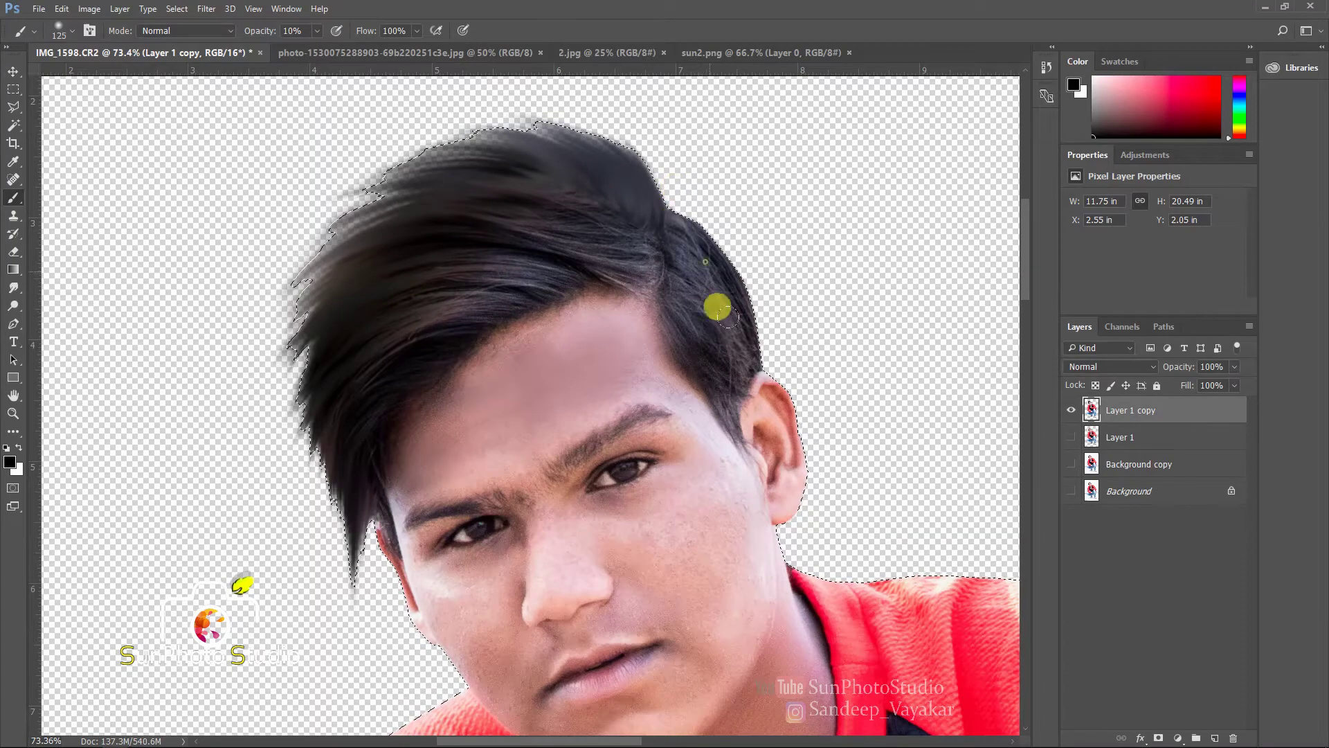
{"action": "key", "text": "bracketright"}
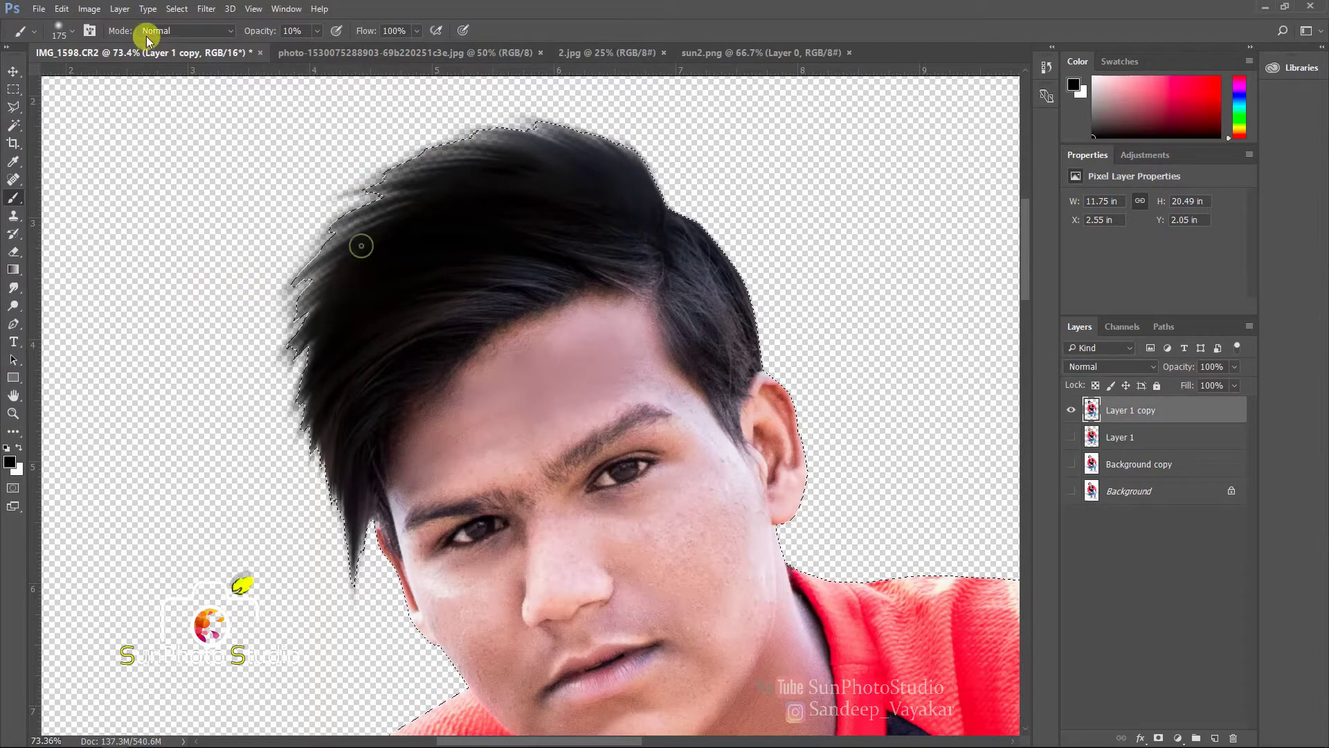
{"action": "left_click", "coordinate": [177, 9]}
{"action": "left_click", "coordinate": [190, 34]}
{"action": "scroll", "coordinate": [391, 187], "scroll_direction": "down", "scroll_amount": 2}
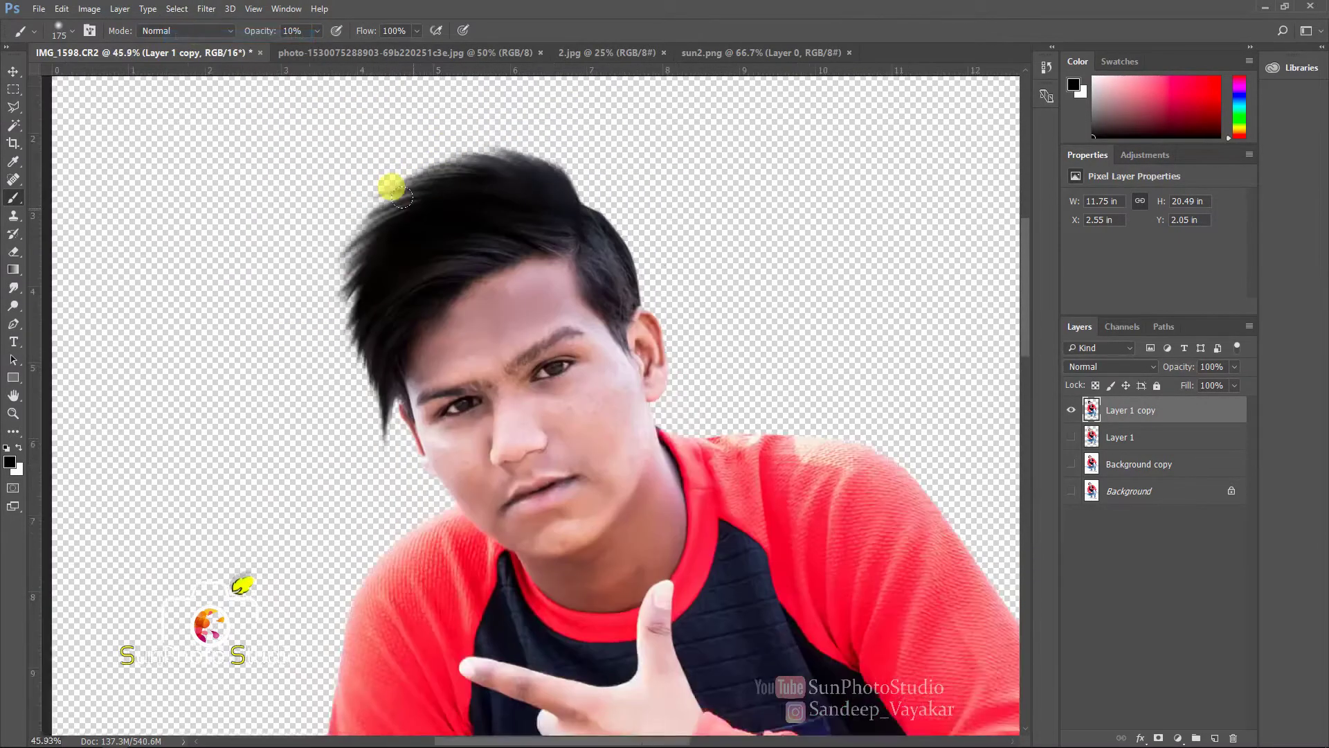
Duplicate Layer 1 copy and open the duplicate in the Camera Raw Filter
{"action": "scroll", "coordinate": [402, 198], "scroll_direction": "down", "scroll_amount": 4}
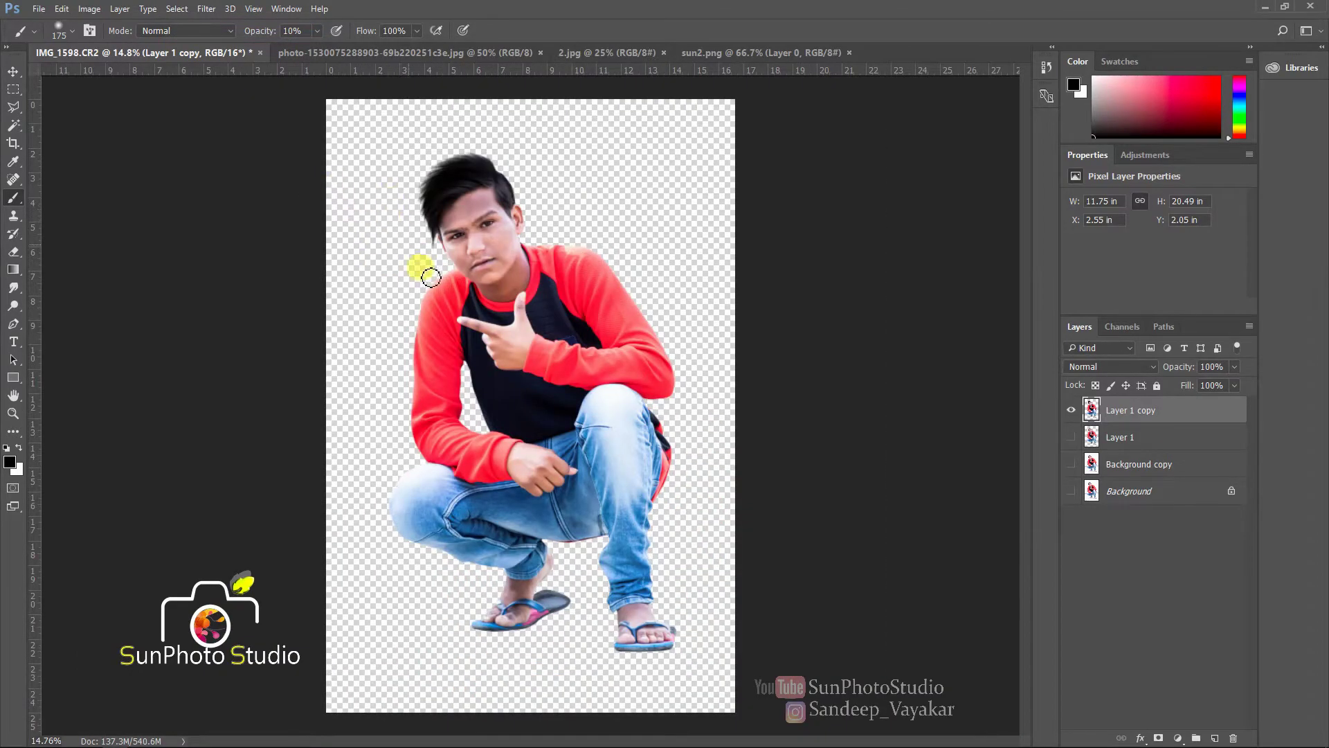
{"action": "left_click_drag", "start_coordinate": [1177, 410], "coordinate": [1208, 734]}
{"action": "left_click", "coordinate": [206, 8]}
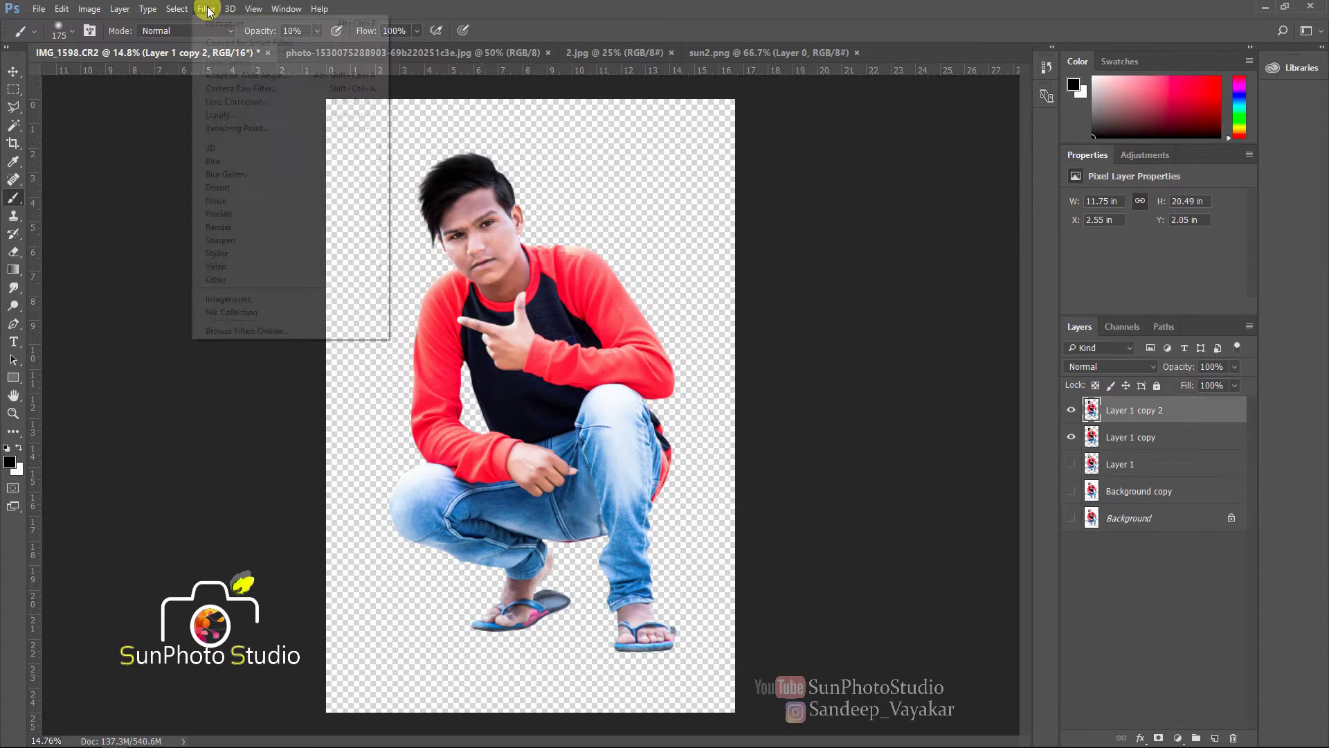
{"action": "left_click", "coordinate": [248, 89]}
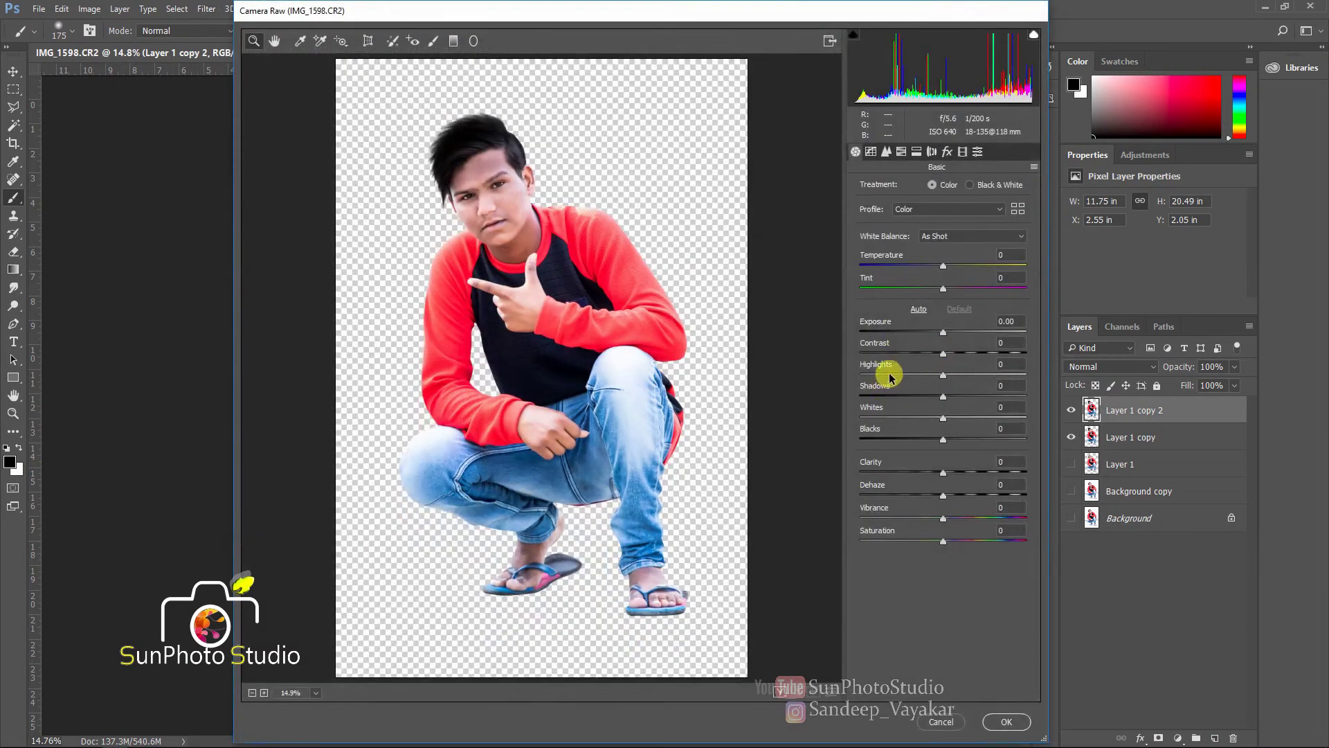
Apply Exposure +0.50, Contrast +35, Highlights -100, Whites -93, Blacks -63, Clarity +86, Dehaze +83 and Vibrance +81 to the duplicate layer
{"action": "left_click_drag", "start_coordinate": [891, 377], "coordinate": [855, 374]}
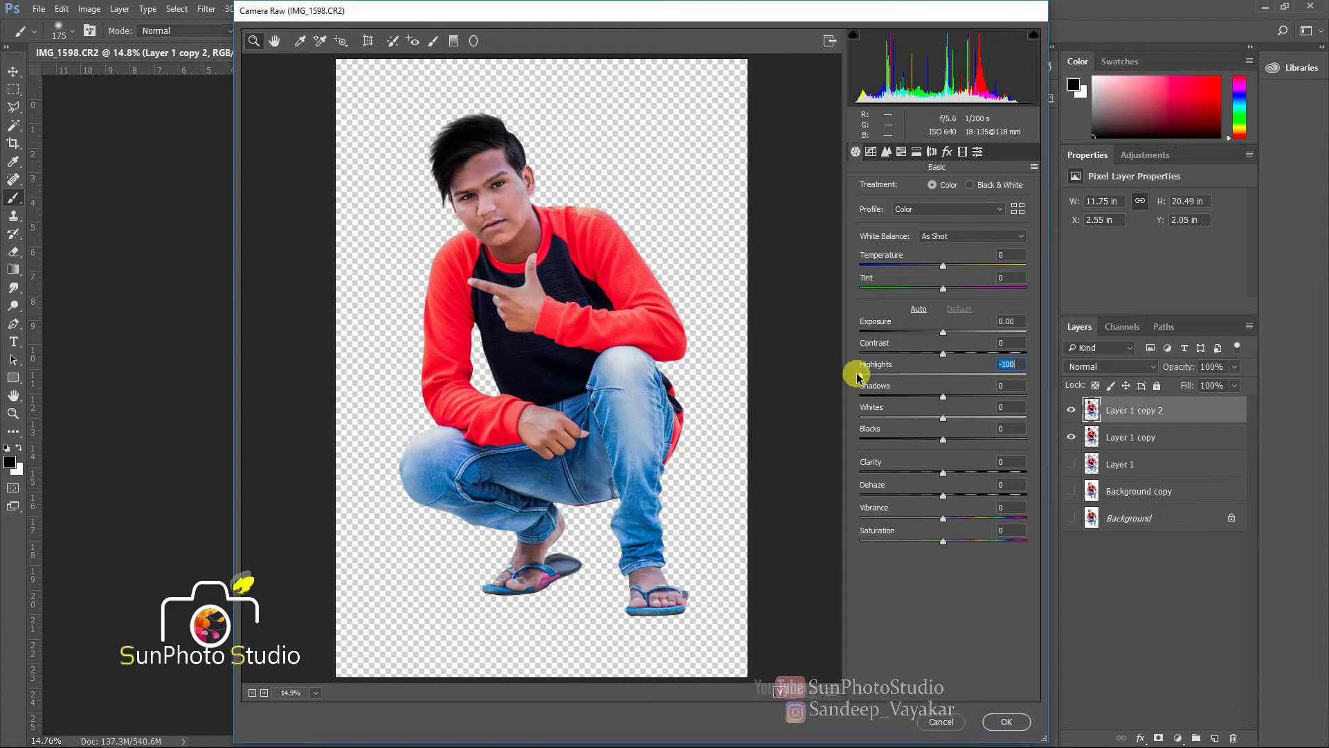
{"action": "left_click_drag", "start_coordinate": [900, 419], "coordinate": [871, 420]}
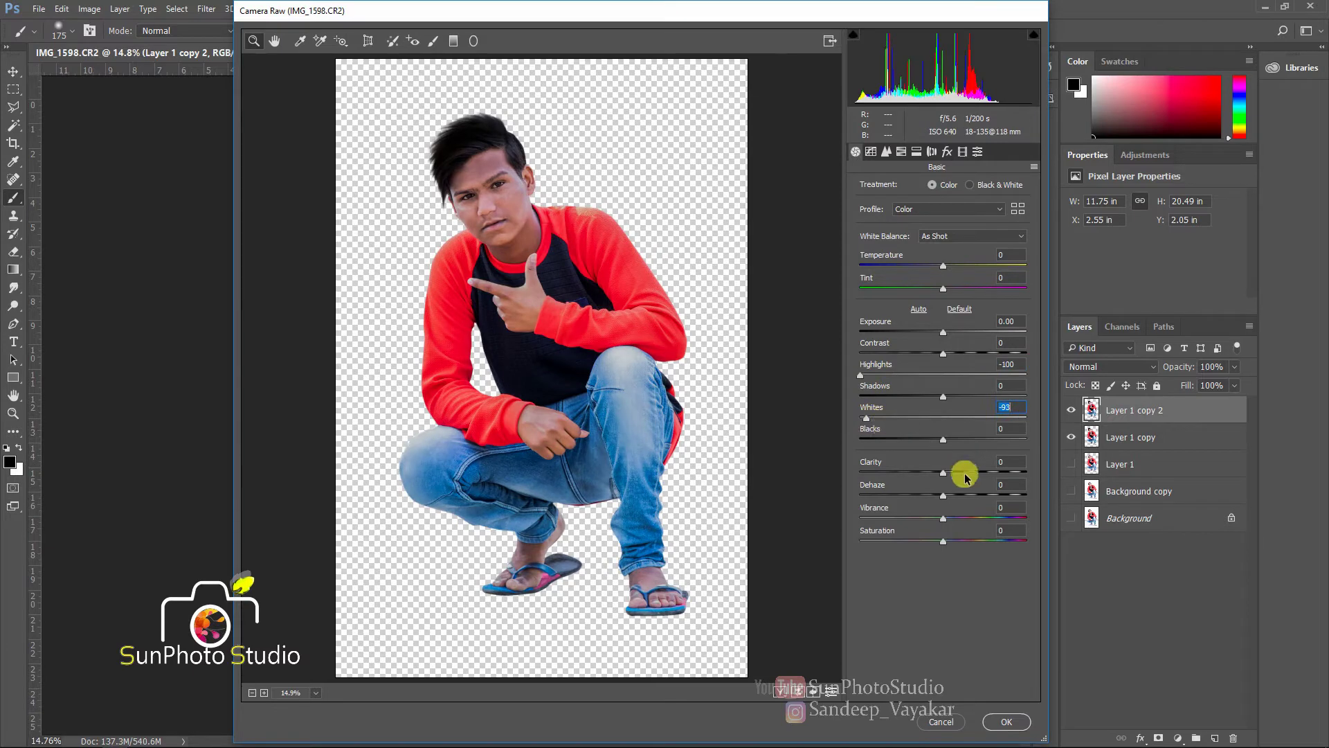
{"action": "left_click_drag", "start_coordinate": [966, 476], "coordinate": [1010, 524]}
{"action": "left_click_drag", "start_coordinate": [942, 440], "coordinate": [892, 445]}
{"action": "mouse_move", "coordinate": [952, 358]}
{"action": "left_mouse_down"}
{"action": "mouse_move", "coordinate": [974, 355]}
{"action": "mouse_move", "coordinate": [958, 336]}
{"action": "left_mouse_up"}
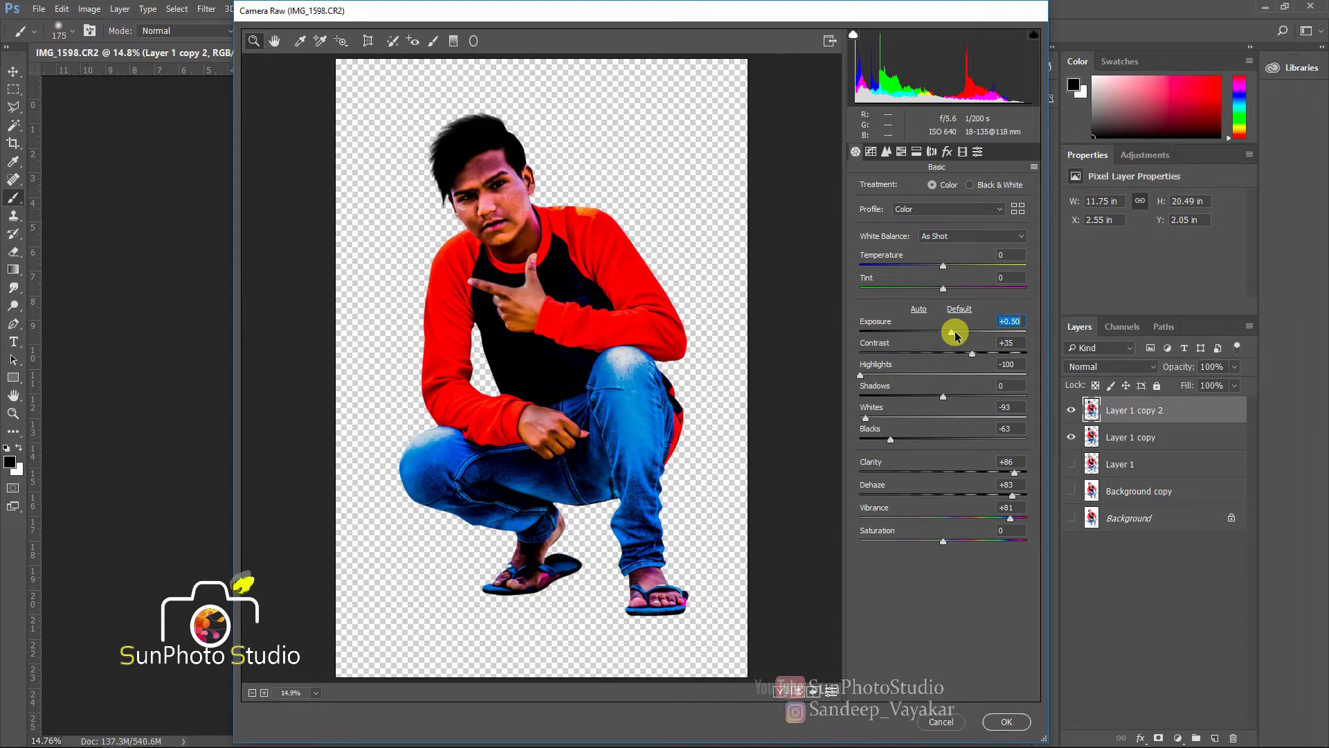
{"action": "left_click", "coordinate": [1006, 718]}
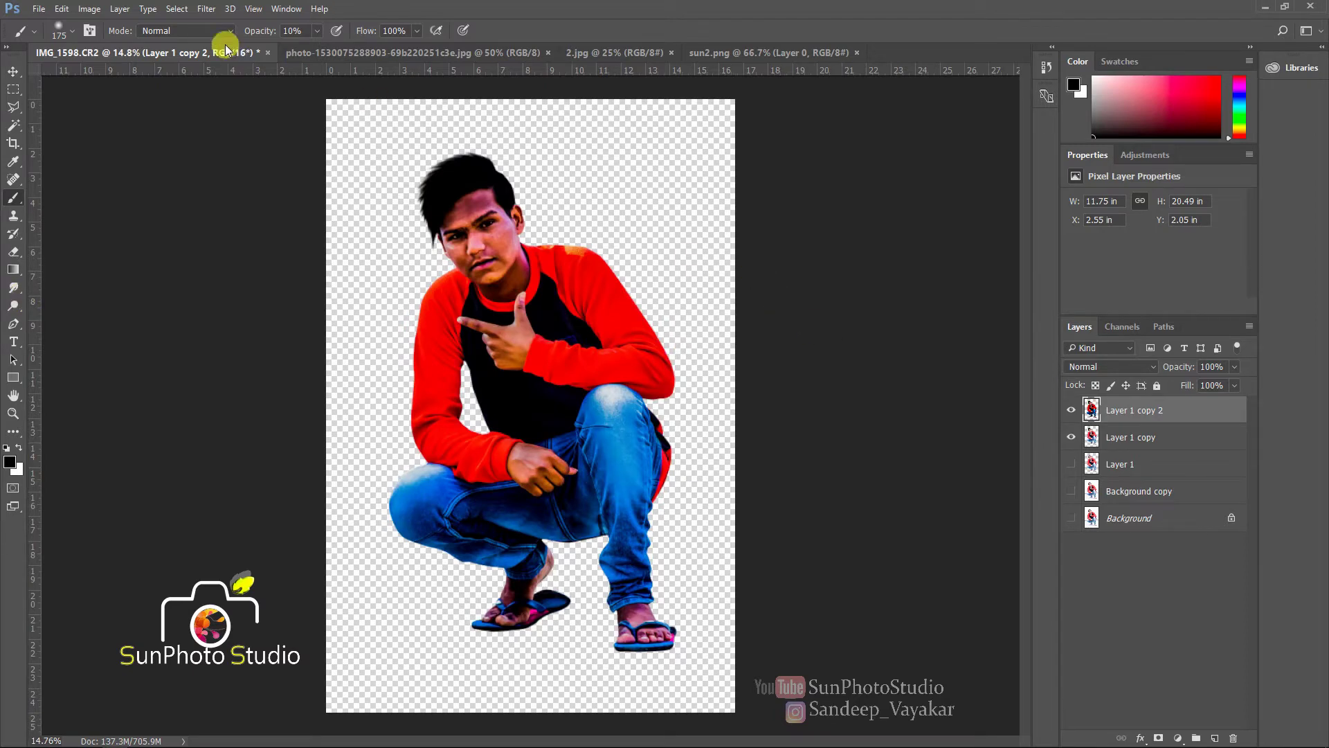
{"action": "left_click", "coordinate": [176, 9]}
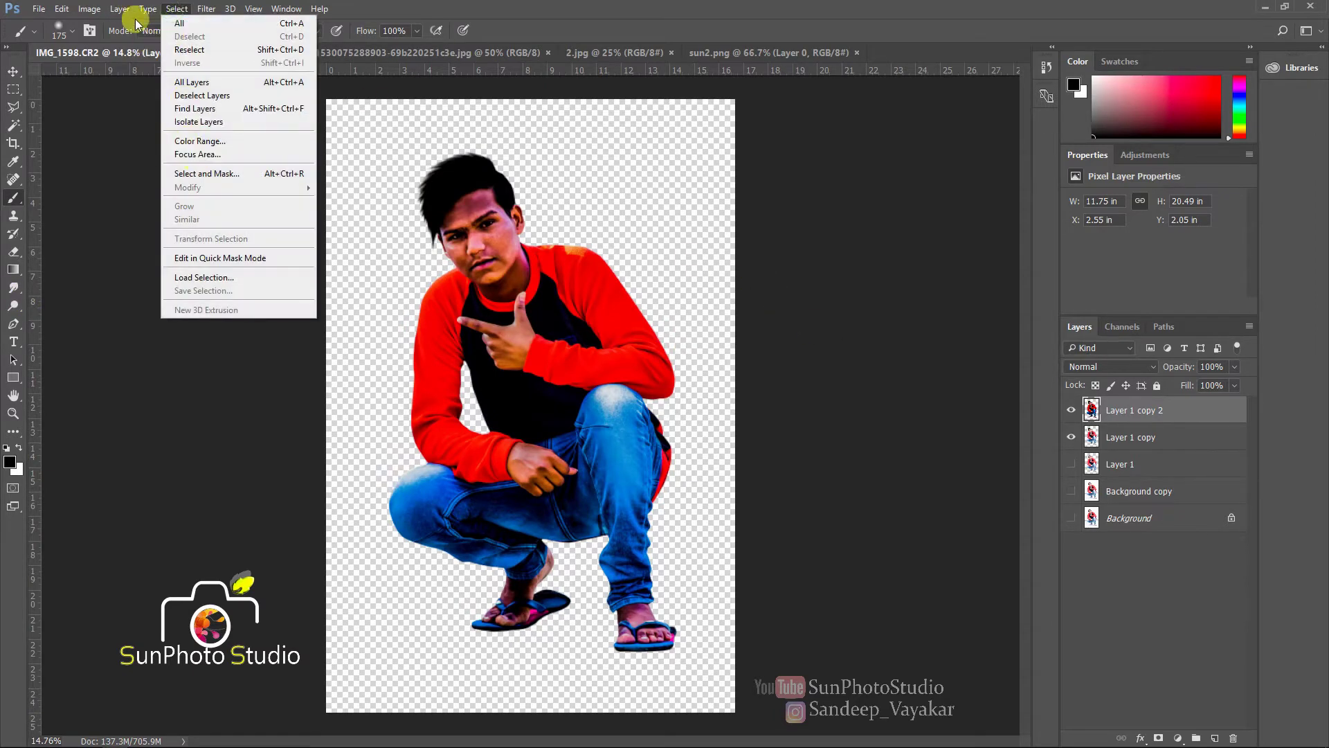
{"action": "left_click", "coordinate": [120, 9]}
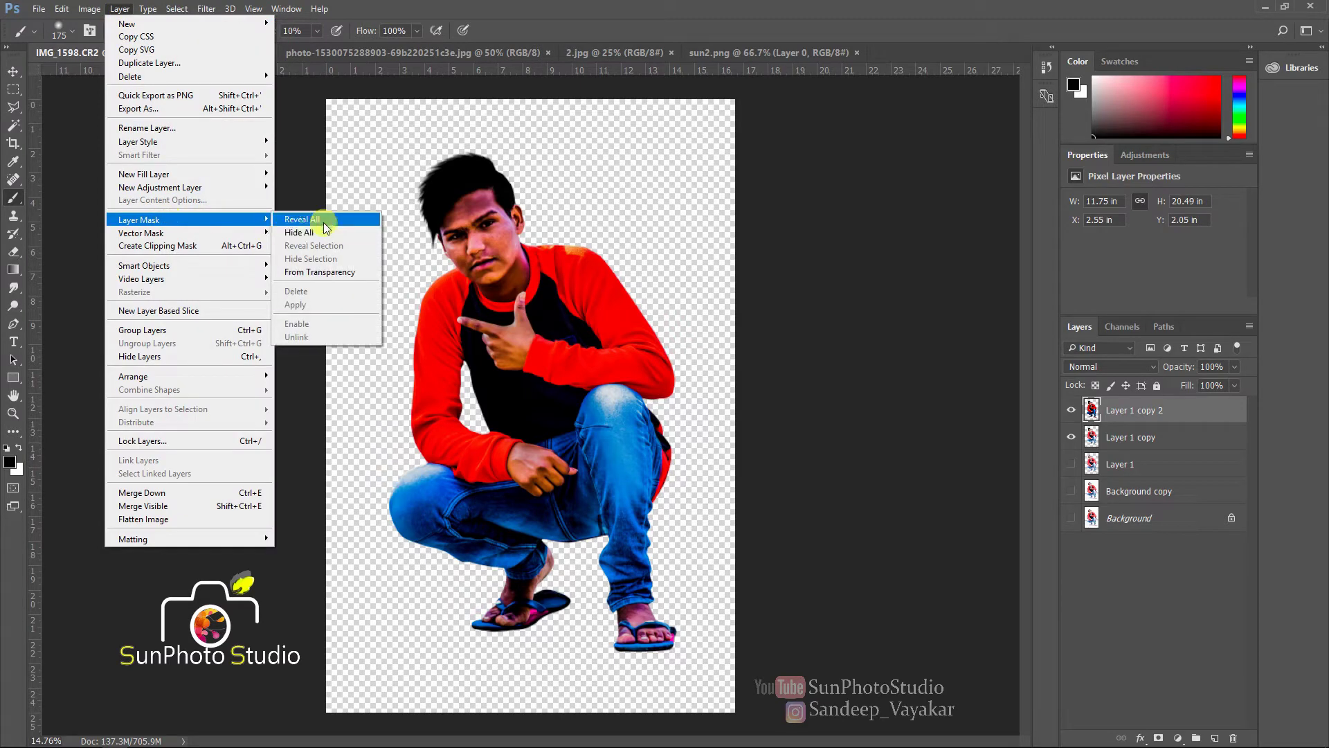
{"action": "mouse_move", "coordinate": [224, 235]}
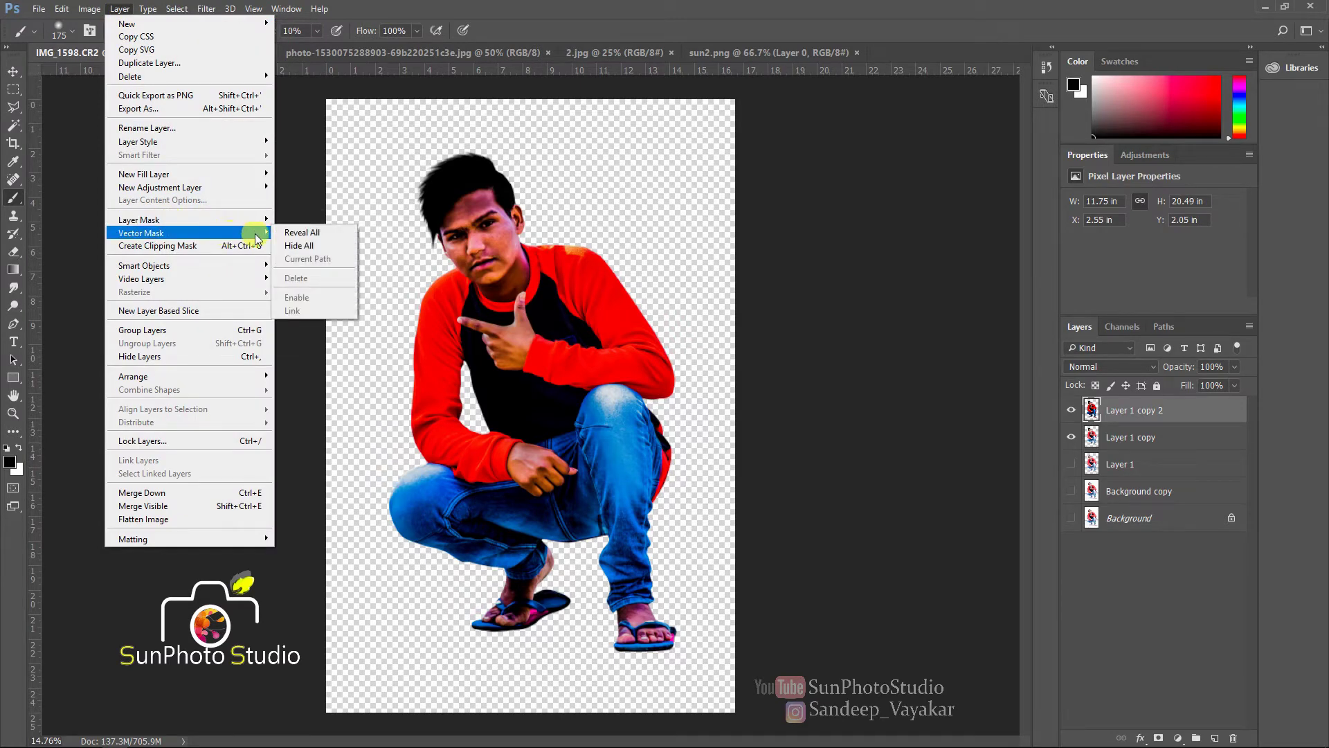
{"action": "left_click", "coordinate": [323, 244]}
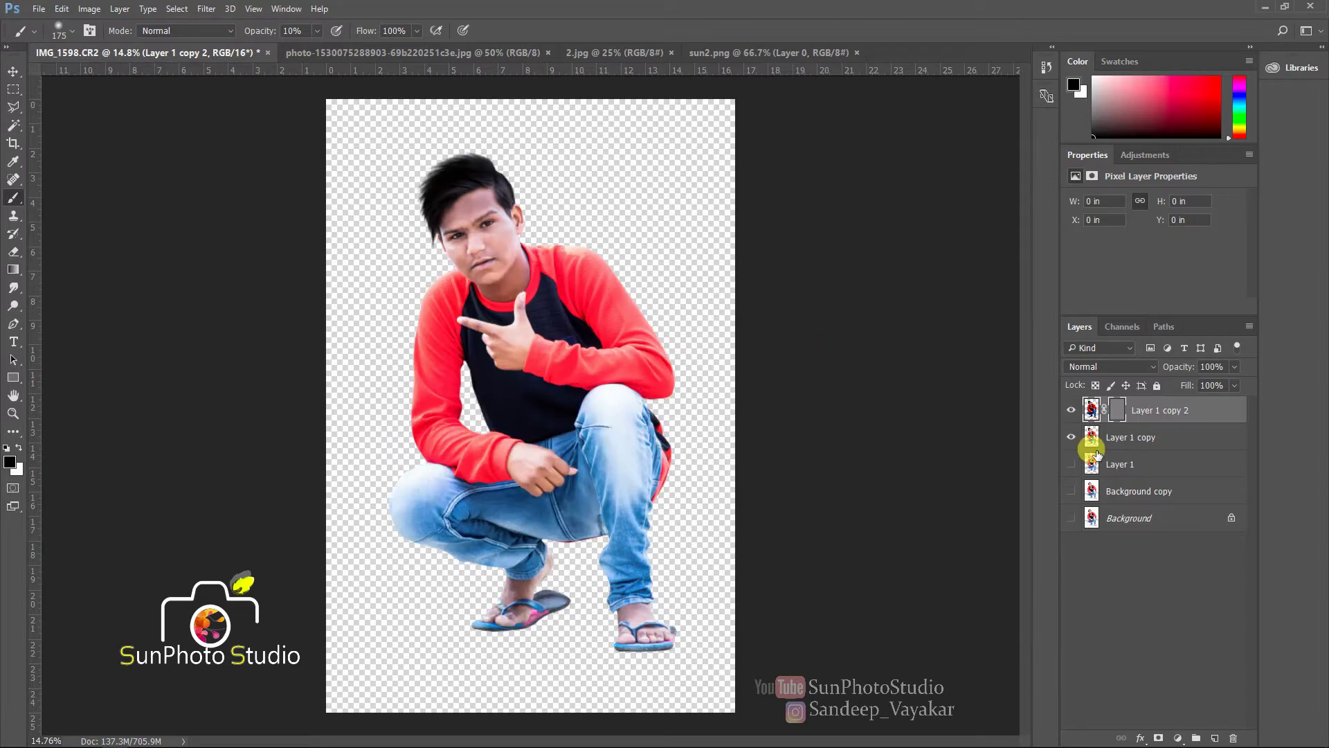
{"action": "left_click", "coordinate": [1071, 437]}
{"action": "key", "text": "ctrl+z"}
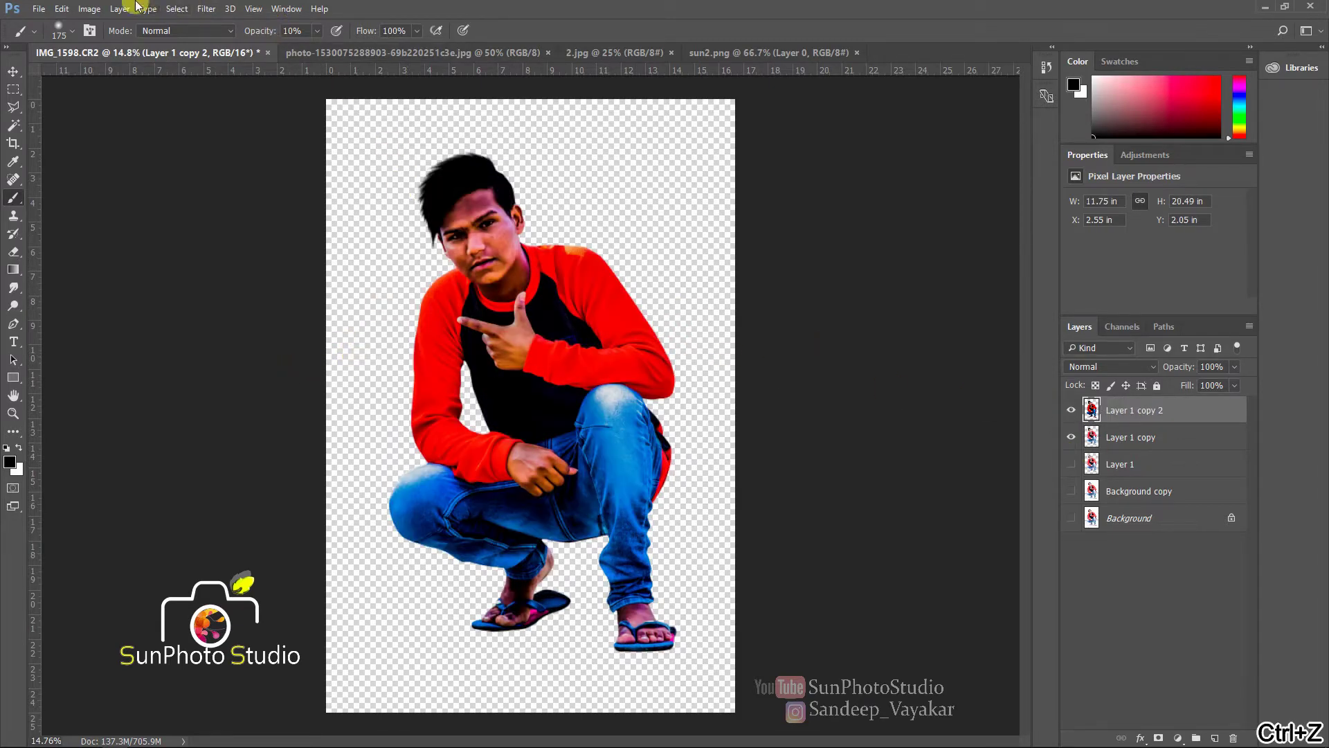
Add a Hide All layer mask to Layer 1 copy 2 and invert the mask to white
{"action": "left_click", "coordinate": [119, 8]}
{"action": "mouse_move", "coordinate": [170, 217]}
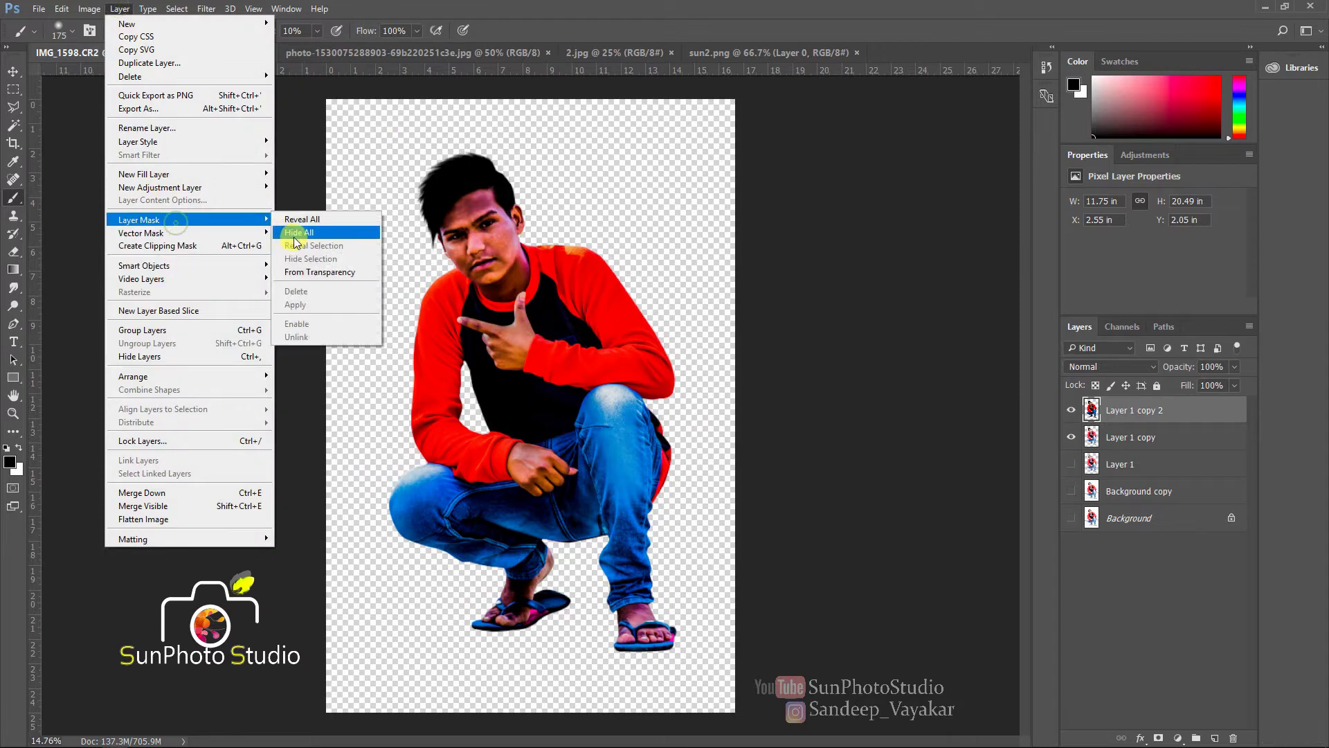
{"action": "left_click", "coordinate": [297, 233]}
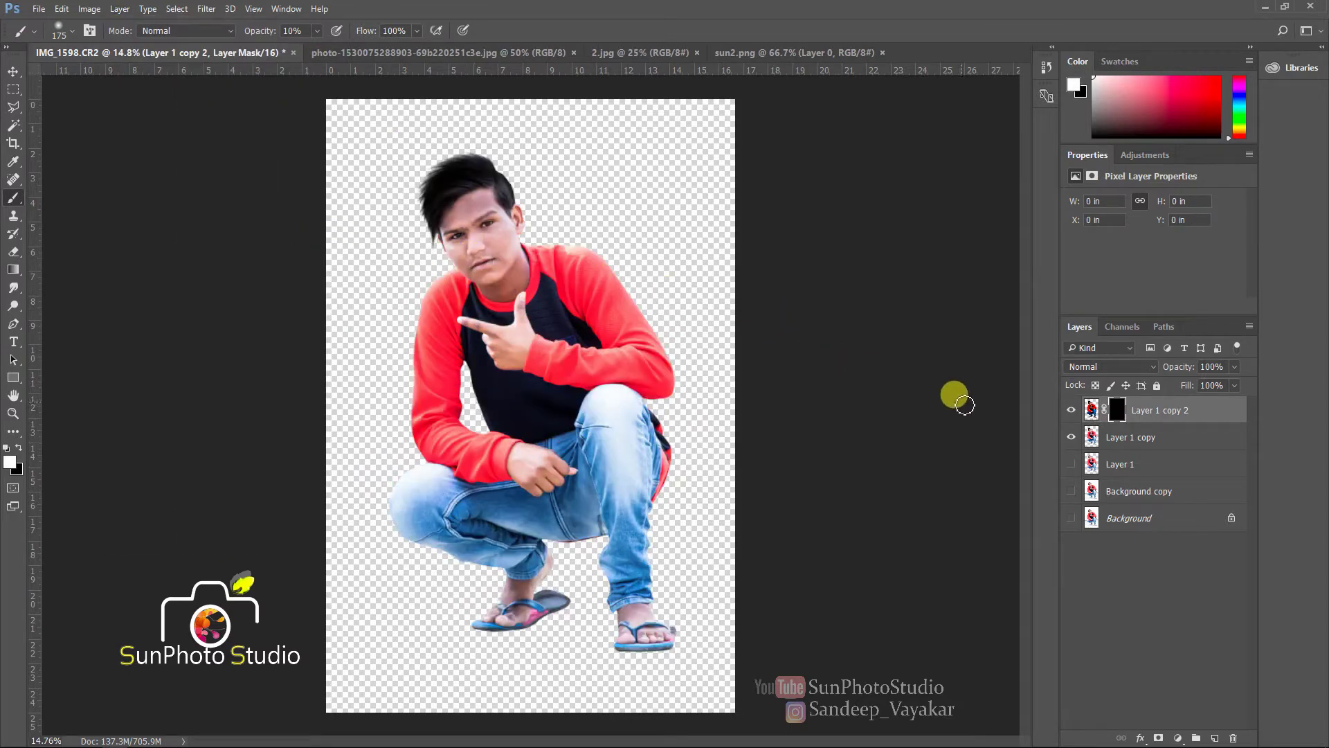
{"action": "key", "text": "ctrl+i"}
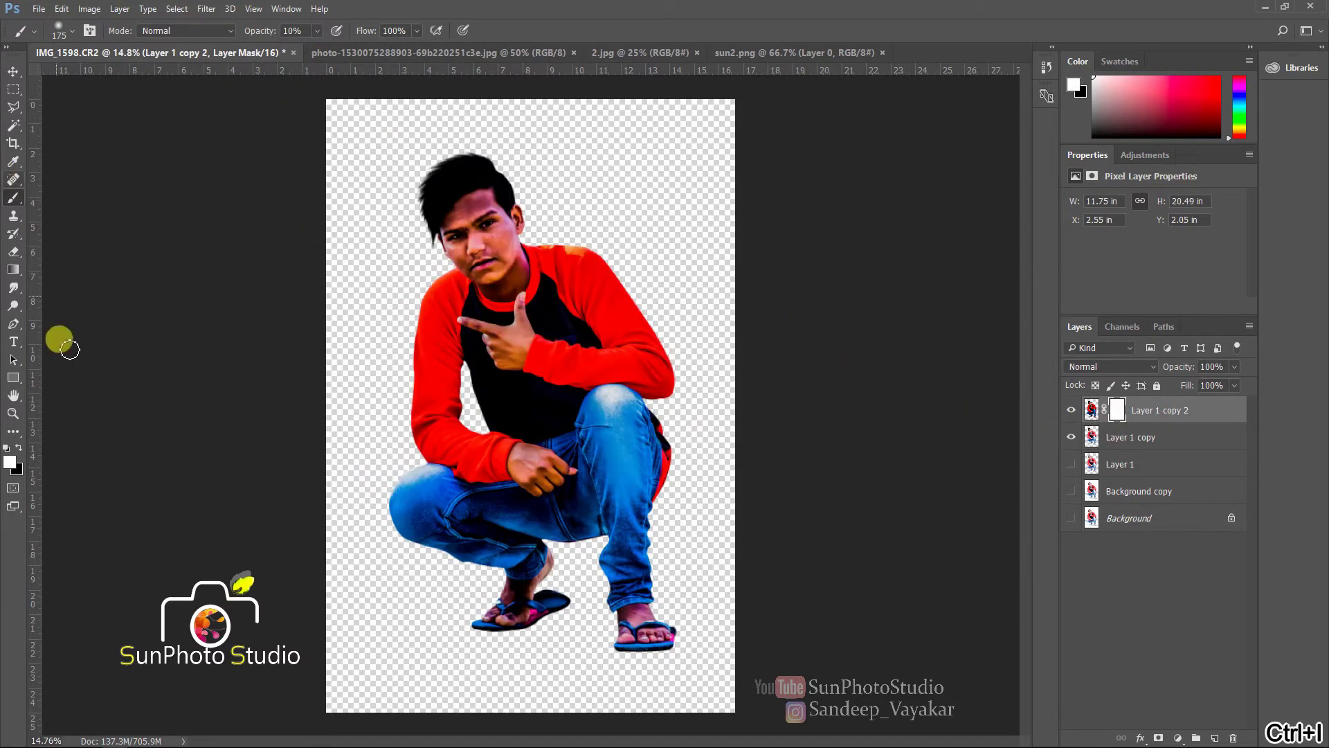
Mask the filtered effect off the forehead by painting black on the layer mask, raising the brush opacity to 100%
{"action": "scroll", "coordinate": [485, 246], "scroll_direction": "up", "scroll_amount": 5}
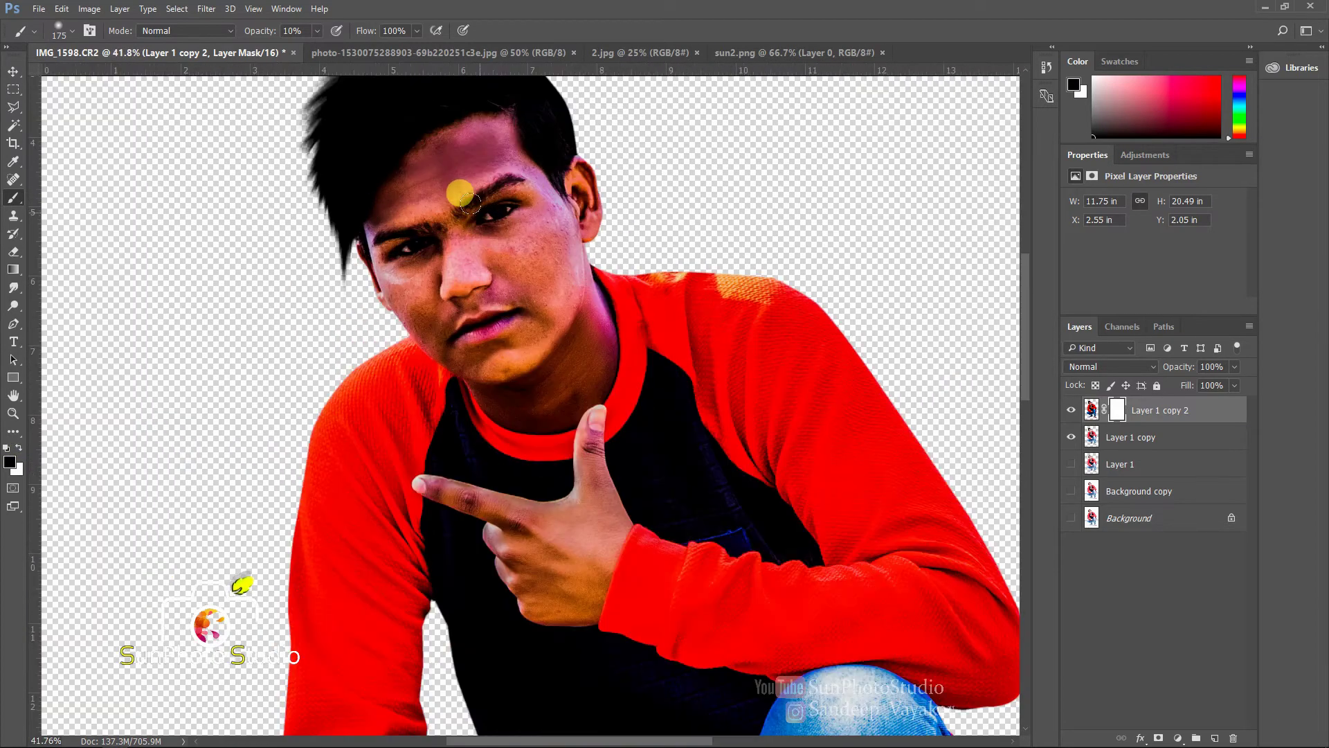
{"action": "mouse_move", "coordinate": [461, 155]}
{"action": "left_mouse_down"}
{"action": "mouse_move", "coordinate": [433, 180]}
{"action": "mouse_move", "coordinate": [437, 159]}
{"action": "mouse_move", "coordinate": [378, 197]}
{"action": "left_mouse_up"}
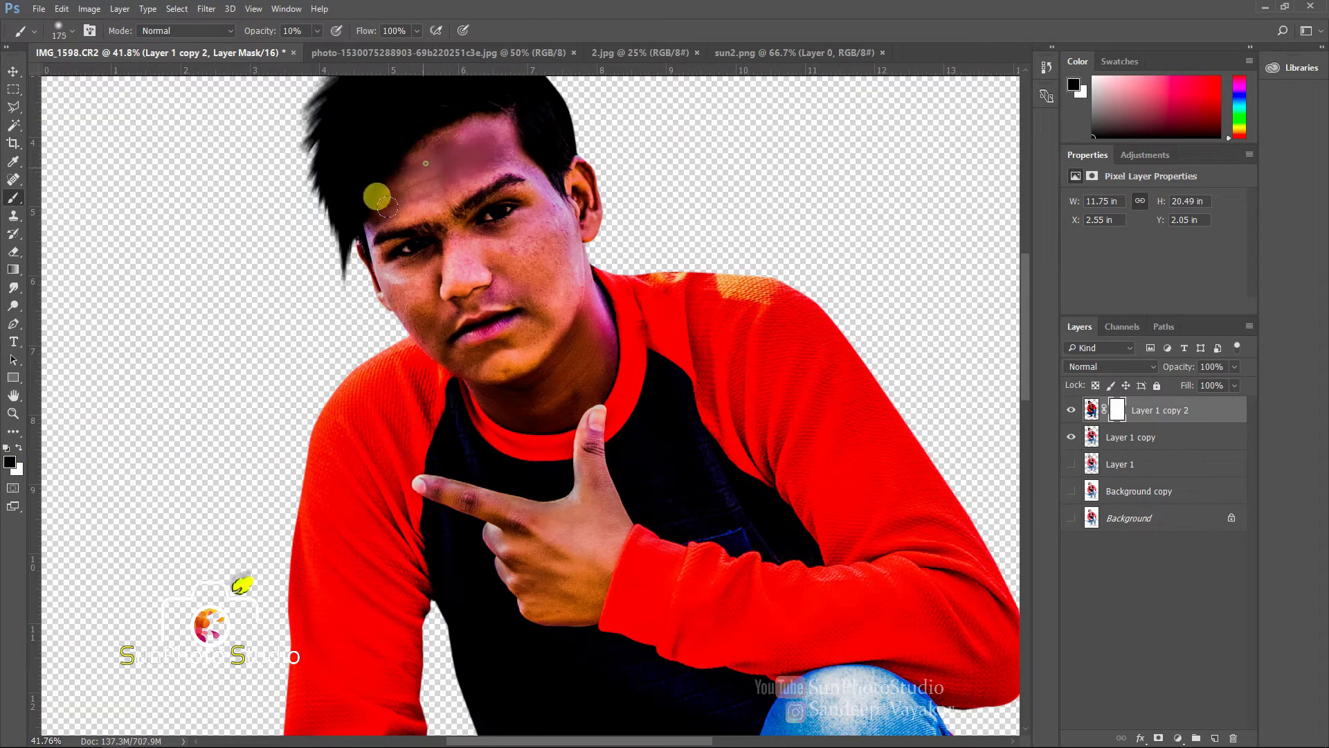
{"action": "left_click_drag", "start_coordinate": [246, 35], "coordinate": [309, 37]}
{"action": "key", "text": "["}
{"action": "mouse_move", "coordinate": [436, 172]}
{"action": "left_mouse_down"}
{"action": "mouse_move", "coordinate": [401, 192]}
{"action": "mouse_move", "coordinate": [449, 136]}
{"action": "mouse_move", "coordinate": [499, 117]}
{"action": "left_mouse_up"}
Mask the filtered effect off the hair by painting black on the layer mask with a 300-pixel brush
{"action": "scroll", "coordinate": [424, 238], "scroll_direction": "down", "scroll_amount": 3}
{"action": "key", "text": "bracketright"}
{"action": "key", "text": "bracketright"}
{"action": "key", "text": "bracketright"}
{"action": "key", "text": "bracketright"}
{"action": "mouse_move", "coordinate": [430, 146]}
{"action": "left_mouse_down"}
{"action": "mouse_move", "coordinate": [370, 217]}
{"action": "mouse_move", "coordinate": [339, 233]}
{"action": "mouse_move", "coordinate": [434, 109]}
{"action": "mouse_move", "coordinate": [356, 181]}
{"action": "mouse_move", "coordinate": [481, 103]}
{"action": "mouse_move", "coordinate": [400, 87]}
{"action": "mouse_move", "coordinate": [307, 184]}
{"action": "left_mouse_up"}
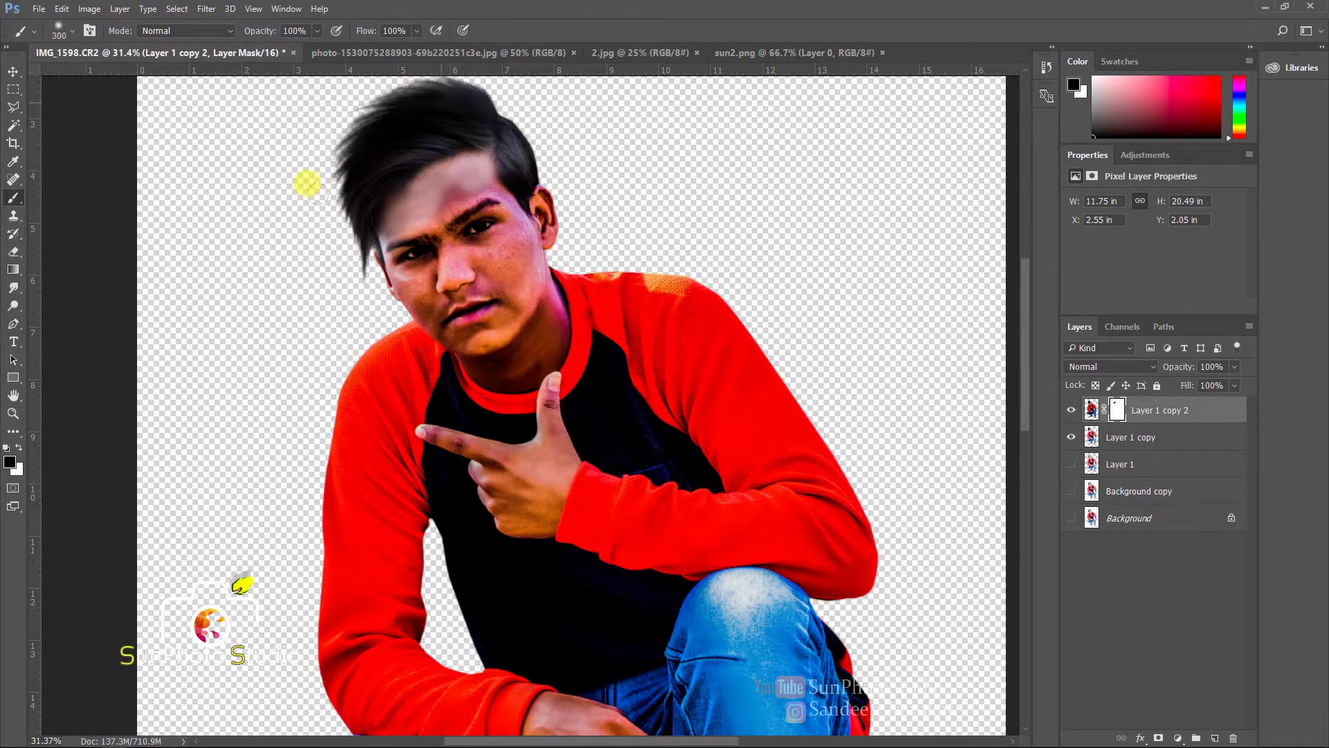
{"action": "mouse_move", "coordinate": [326, 241]}
{"action": "left_mouse_down"}
{"action": "mouse_move", "coordinate": [403, 221]}
{"action": "mouse_move", "coordinate": [493, 137]}
{"action": "mouse_move", "coordinate": [525, 218]}
{"action": "mouse_move", "coordinate": [414, 210]}
{"action": "mouse_move", "coordinate": [520, 189]}
{"action": "mouse_move", "coordinate": [495, 146]}
{"action": "left_mouse_up"}
Mask the filtered effect off the face and neck, using a smaller 175-pixel black brush around the cheeks and chin
{"action": "mouse_move", "coordinate": [441, 195]}
{"action": "left_mouse_down"}
{"action": "mouse_move", "coordinate": [372, 245]}
{"action": "mouse_move", "coordinate": [448, 271]}
{"action": "mouse_move", "coordinate": [515, 202]}
{"action": "mouse_move", "coordinate": [517, 258]}
{"action": "mouse_move", "coordinate": [542, 344]}
{"action": "left_mouse_up"}
{"action": "key", "text": "bracketleft"}
{"action": "key", "text": "bracketleft"}
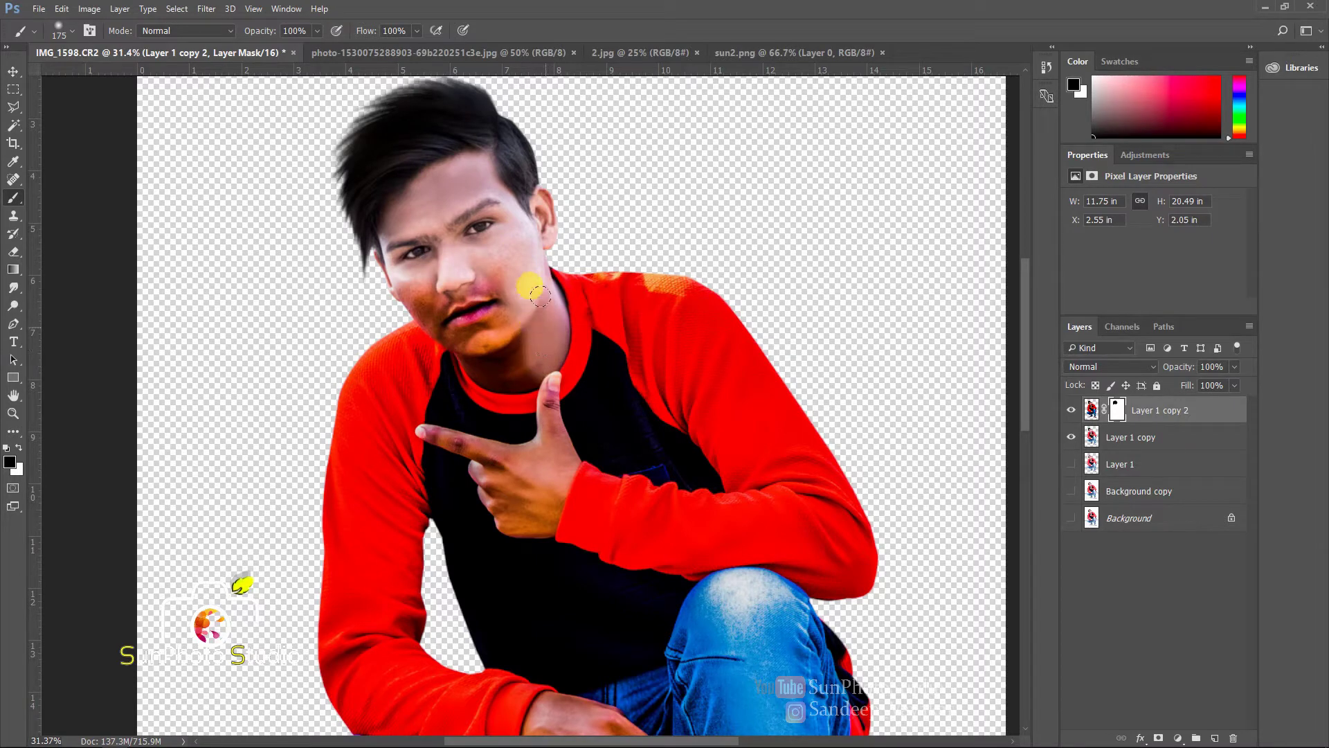
{"action": "mouse_move", "coordinate": [541, 296]}
{"action": "left_mouse_down"}
{"action": "mouse_move", "coordinate": [540, 368]}
{"action": "mouse_move", "coordinate": [507, 377]}
{"action": "mouse_move", "coordinate": [383, 262]}
{"action": "mouse_move", "coordinate": [458, 316]}
{"action": "mouse_move", "coordinate": [449, 289]}
{"action": "mouse_move", "coordinate": [503, 283]}
{"action": "mouse_move", "coordinate": [470, 321]}
{"action": "mouse_move", "coordinate": [500, 334]}
{"action": "mouse_move", "coordinate": [529, 305]}
{"action": "mouse_move", "coordinate": [497, 252]}
{"action": "left_mouse_up"}
{"action": "key", "text": "]"}
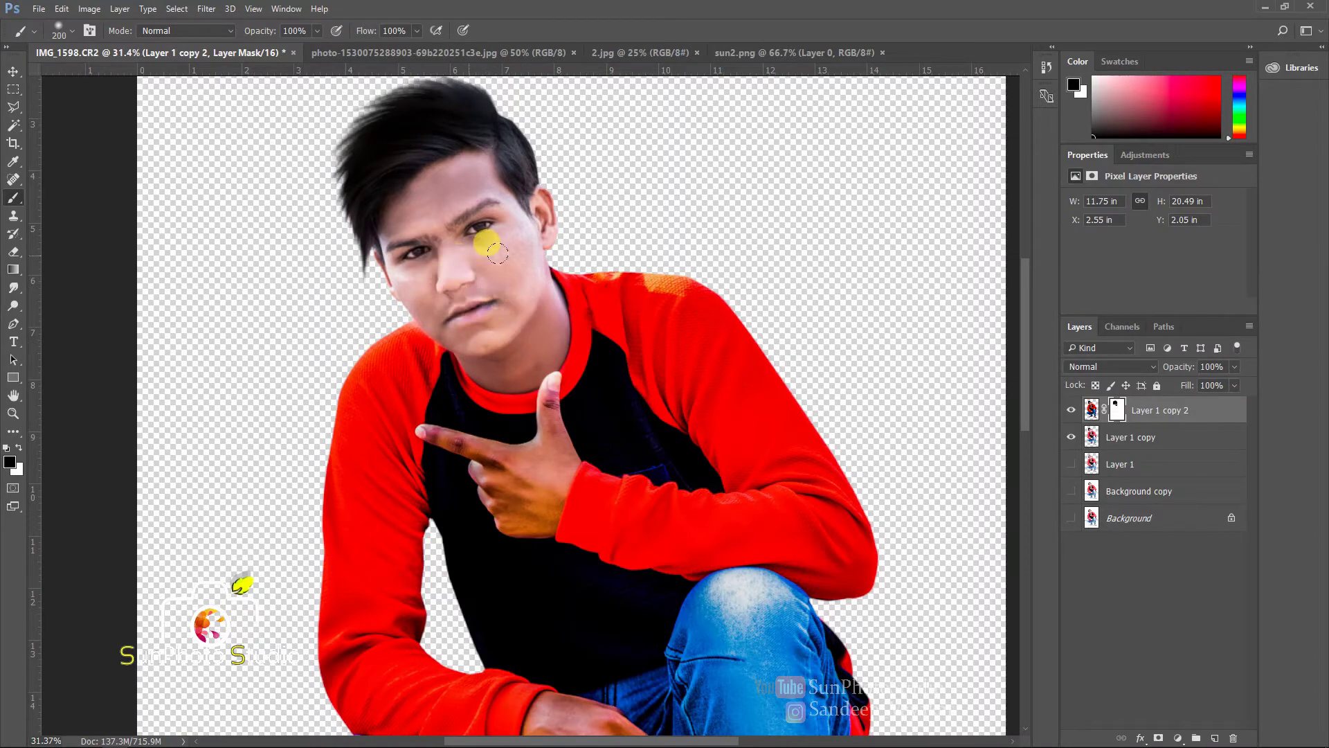
Mask the filtered effect off the raised pointing hand by painting black on the layer mask with a 70-pixel brush
{"action": "key", "text": "bracketright"}
{"action": "scroll", "coordinate": [370, 221], "scroll_direction": "down", "scroll_amount": 1}
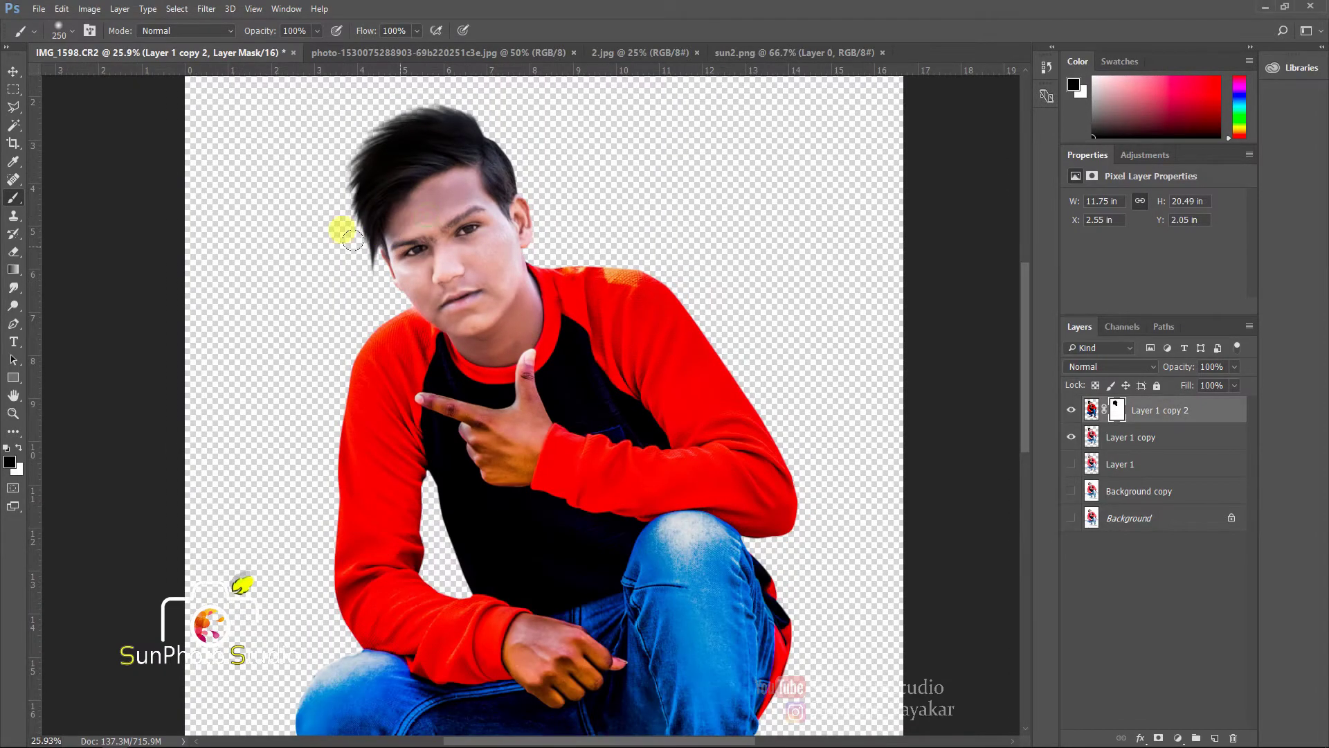
{"action": "scroll", "coordinate": [450, 322], "scroll_direction": "down", "scroll_amount": 3}
{"action": "scroll", "coordinate": [486, 277], "scroll_direction": "up", "scroll_amount": 14}
{"action": "key", "text": "bracketleft"}
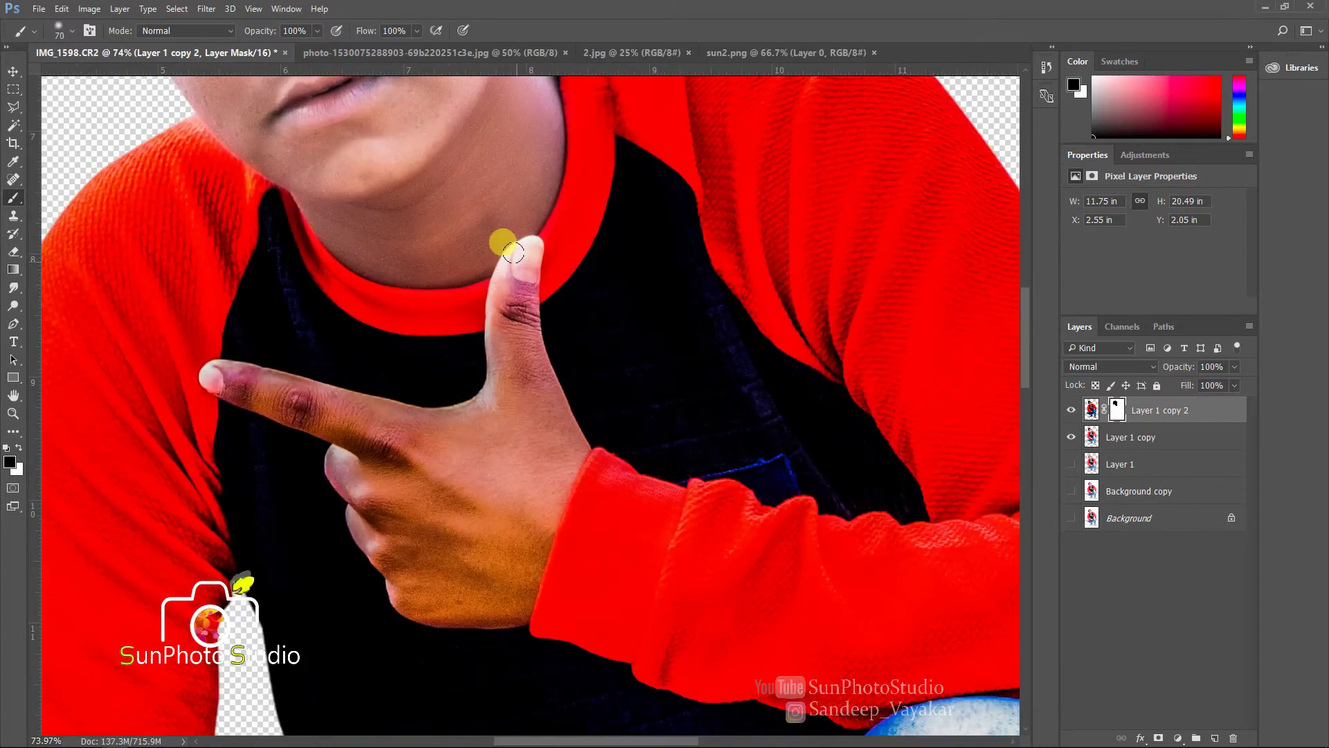
{"action": "mouse_move", "coordinate": [513, 252]}
{"action": "left_mouse_down"}
{"action": "mouse_move", "coordinate": [503, 373]}
{"action": "mouse_move", "coordinate": [520, 374]}
{"action": "mouse_move", "coordinate": [517, 308]}
{"action": "mouse_move", "coordinate": [541, 406]}
{"action": "mouse_move", "coordinate": [524, 356]}
{"action": "mouse_move", "coordinate": [525, 370]}
{"action": "mouse_move", "coordinate": [571, 455]}
{"action": "mouse_move", "coordinate": [525, 545]}
{"action": "mouse_move", "coordinate": [532, 520]}
{"action": "mouse_move", "coordinate": [542, 507]}
{"action": "mouse_move", "coordinate": [510, 607]}
{"action": "mouse_move", "coordinate": [420, 611]}
{"action": "mouse_move", "coordinate": [359, 533]}
{"action": "mouse_move", "coordinate": [344, 477]}
{"action": "mouse_move", "coordinate": [327, 473]}
{"action": "mouse_move", "coordinate": [351, 431]}
{"action": "mouse_move", "coordinate": [207, 377]}
{"action": "mouse_move", "coordinate": [395, 411]}
{"action": "mouse_move", "coordinate": [485, 402]}
{"action": "mouse_move", "coordinate": [347, 413]}
{"action": "mouse_move", "coordinate": [548, 433]}
{"action": "mouse_move", "coordinate": [554, 462]}
{"action": "mouse_move", "coordinate": [505, 548]}
{"action": "mouse_move", "coordinate": [414, 564]}
{"action": "mouse_move", "coordinate": [353, 465]}
{"action": "mouse_move", "coordinate": [511, 416]}
{"action": "mouse_move", "coordinate": [383, 511]}
{"action": "mouse_move", "coordinate": [530, 435]}
{"action": "mouse_move", "coordinate": [477, 451]}
{"action": "mouse_move", "coordinate": [424, 445]}
{"action": "left_mouse_up"}
{"action": "key", "text": "bracketright"}
{"action": "key", "text": "bracketright"}
{"action": "scroll", "coordinate": [490, 335], "scroll_direction": "down", "scroll_amount": 5}
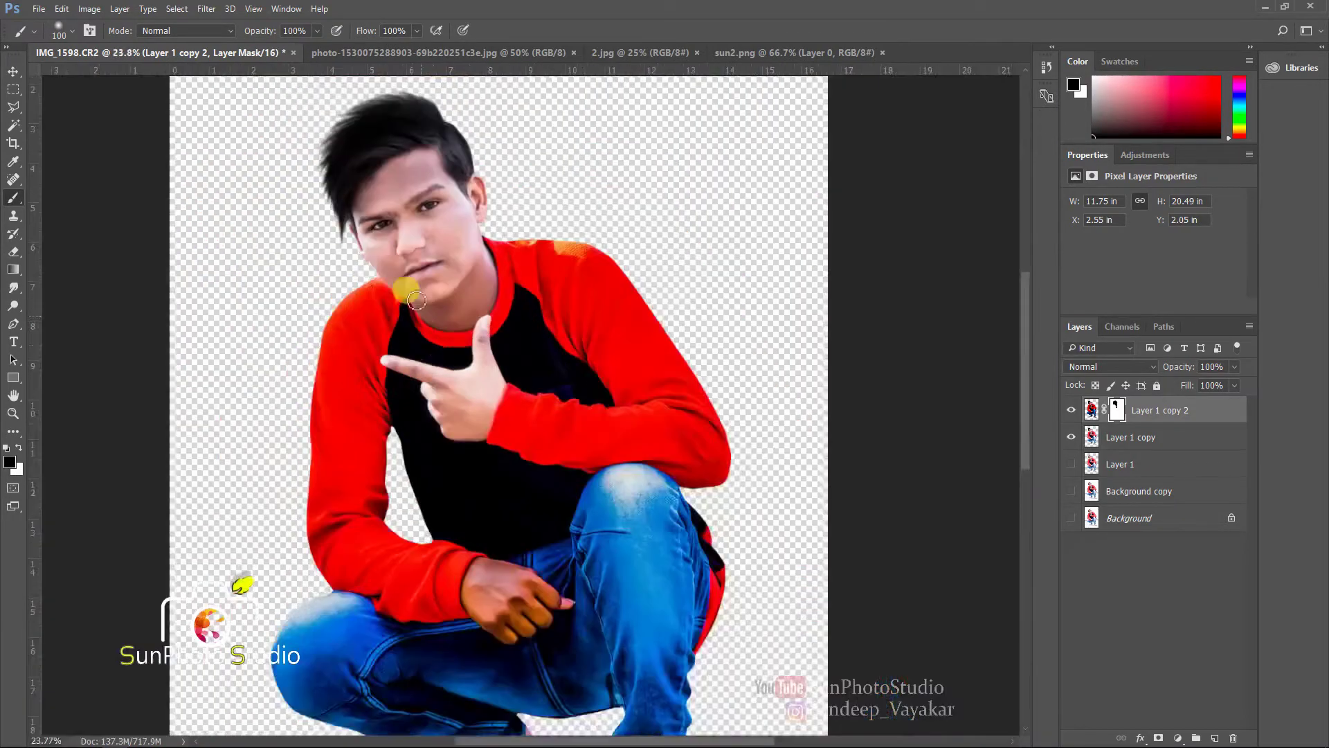
Mask the filtered effect off the lowered hand by painting black on the layer mask with an 80-pixel brush
{"action": "scroll", "coordinate": [466, 534], "scroll_direction": "down", "scroll_amount": 1}
{"action": "scroll", "coordinate": [617, 318], "scroll_direction": "up", "scroll_amount": 8}
{"action": "key", "text": "bracketleft"}
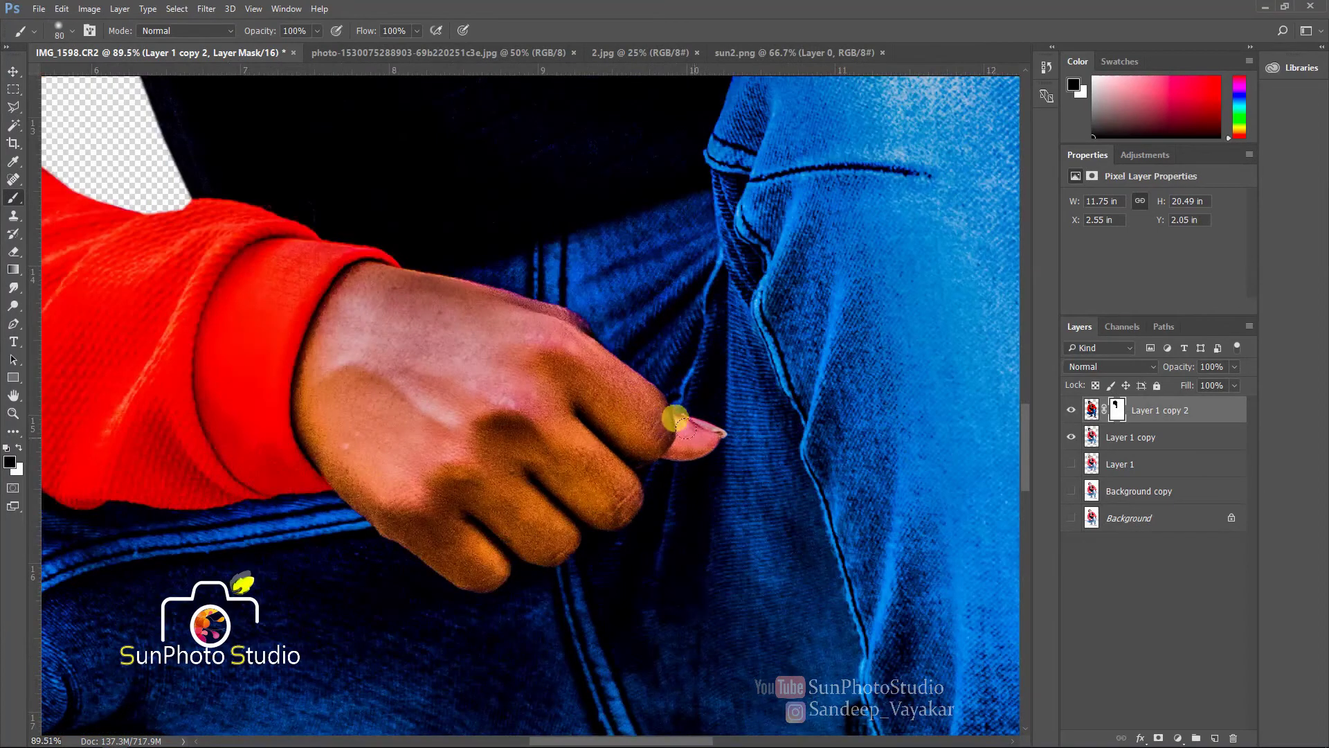
{"action": "mouse_move", "coordinate": [687, 438]}
{"action": "left_mouse_down"}
{"action": "mouse_move", "coordinate": [650, 439]}
{"action": "mouse_move", "coordinate": [696, 446]}
{"action": "mouse_move", "coordinate": [705, 433]}
{"action": "mouse_move", "coordinate": [658, 424]}
{"action": "mouse_move", "coordinate": [669, 420]}
{"action": "mouse_move", "coordinate": [627, 378]}
{"action": "mouse_move", "coordinate": [650, 400]}
{"action": "mouse_move", "coordinate": [597, 376]}
{"action": "mouse_move", "coordinate": [562, 325]}
{"action": "mouse_move", "coordinate": [391, 272]}
{"action": "mouse_move", "coordinate": [350, 275]}
{"action": "mouse_move", "coordinate": [307, 387]}
{"action": "mouse_move", "coordinate": [315, 445]}
{"action": "mouse_move", "coordinate": [472, 571]}
{"action": "mouse_move", "coordinate": [486, 556]}
{"action": "mouse_move", "coordinate": [460, 502]}
{"action": "mouse_move", "coordinate": [434, 504]}
{"action": "mouse_move", "coordinate": [439, 528]}
{"action": "mouse_move", "coordinate": [499, 521]}
{"action": "mouse_move", "coordinate": [555, 543]}
{"action": "mouse_move", "coordinate": [488, 515]}
{"action": "mouse_move", "coordinate": [549, 534]}
{"action": "mouse_move", "coordinate": [553, 471]}
{"action": "mouse_move", "coordinate": [627, 499]}
{"action": "mouse_move", "coordinate": [579, 502]}
{"action": "mouse_move", "coordinate": [626, 471]}
{"action": "mouse_move", "coordinate": [605, 434]}
{"action": "mouse_move", "coordinate": [647, 434]}
{"action": "mouse_move", "coordinate": [578, 418]}
{"action": "mouse_move", "coordinate": [630, 413]}
{"action": "mouse_move", "coordinate": [603, 417]}
{"action": "mouse_move", "coordinate": [520, 363]}
{"action": "mouse_move", "coordinate": [593, 372]}
{"action": "mouse_move", "coordinate": [329, 294]}
{"action": "mouse_move", "coordinate": [485, 356]}
{"action": "mouse_move", "coordinate": [583, 429]}
{"action": "mouse_move", "coordinate": [436, 478]}
{"action": "mouse_move", "coordinate": [353, 427]}
{"action": "mouse_move", "coordinate": [318, 362]}
{"action": "mouse_move", "coordinate": [476, 353]}
{"action": "mouse_move", "coordinate": [357, 377]}
{"action": "mouse_move", "coordinate": [597, 441]}
{"action": "mouse_move", "coordinate": [473, 410]}
{"action": "left_mouse_up"}
{"action": "key", "text": "bracketright"}
{"action": "key", "text": "bracketright"}
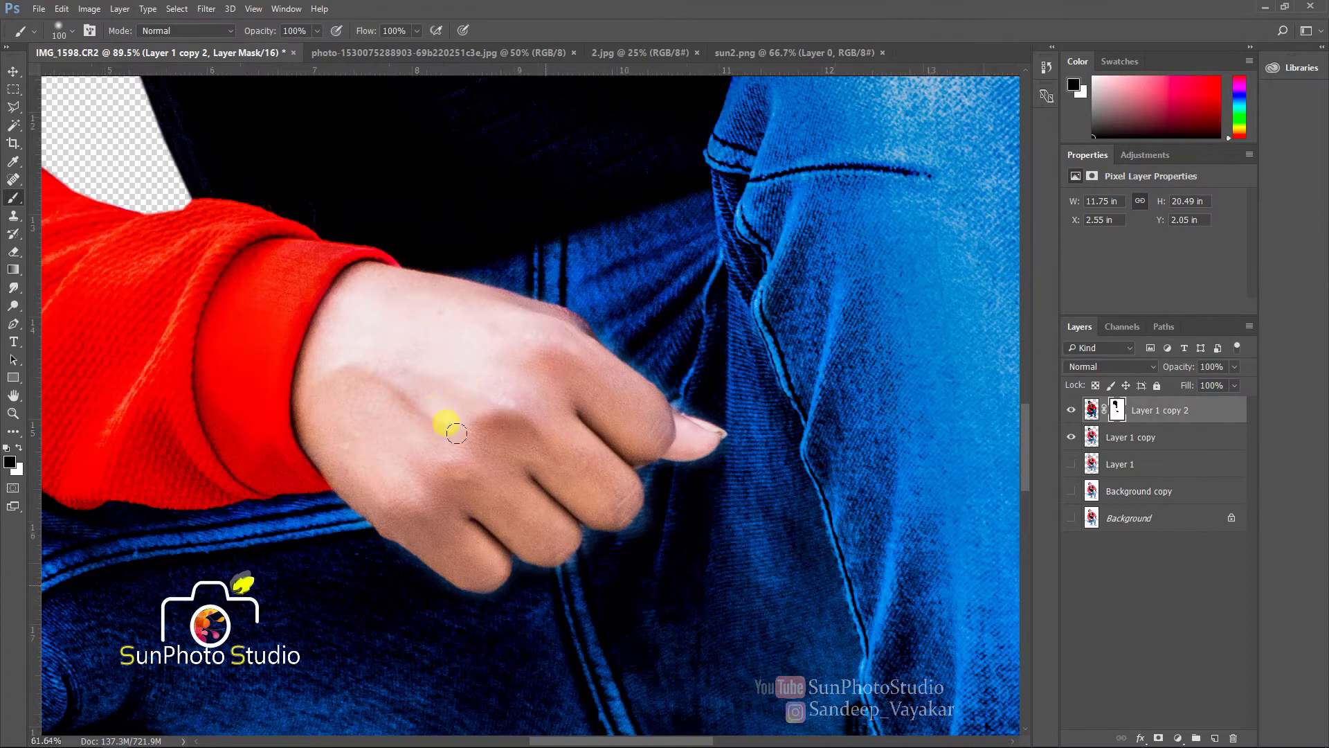
Mask the filtered effect off both feet and ankles by painting black on the layer mask
{"action": "scroll", "coordinate": [457, 422], "scroll_direction": "down", "scroll_amount": 7}
{"action": "scroll", "coordinate": [493, 640], "scroll_direction": "up", "scroll_amount": 7}
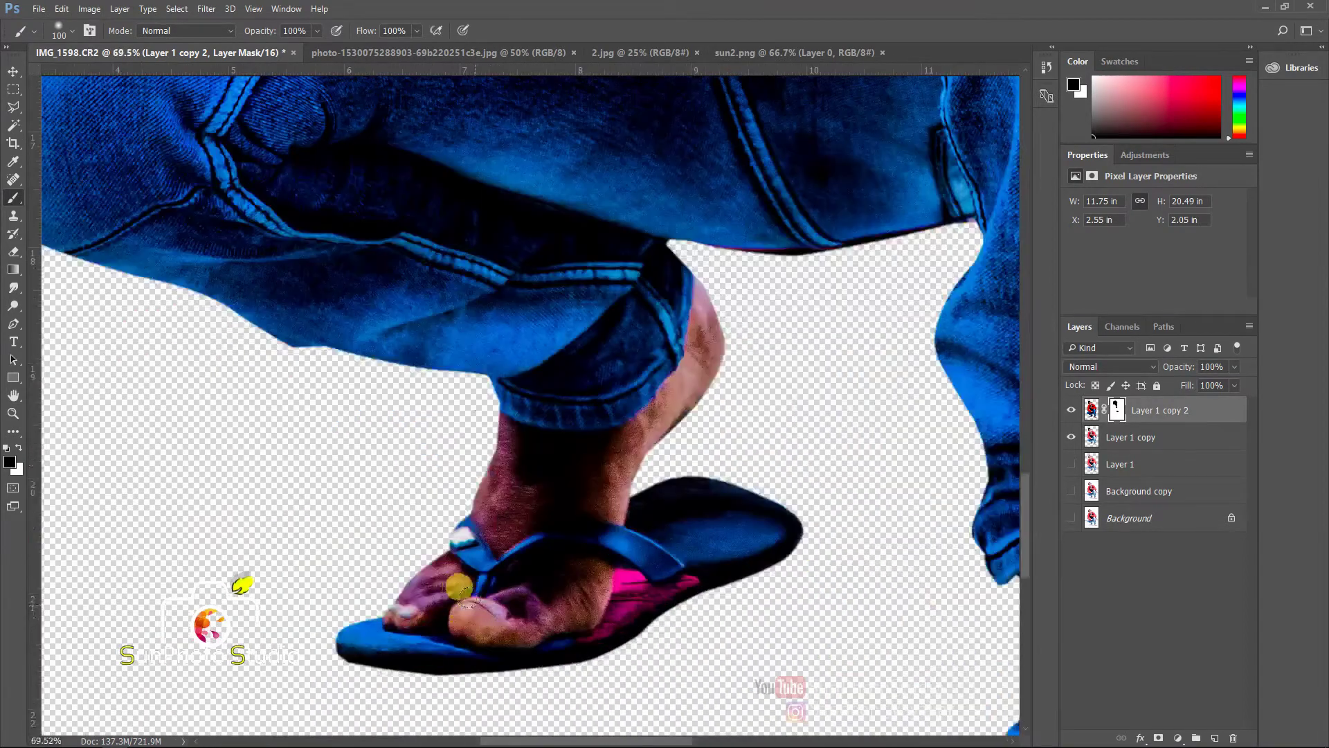
{"action": "key", "text": "bracketleft"}
{"action": "mouse_move", "coordinate": [460, 589]}
{"action": "left_mouse_down"}
{"action": "mouse_move", "coordinate": [528, 608]}
{"action": "mouse_move", "coordinate": [585, 563]}
{"action": "mouse_move", "coordinate": [522, 543]}
{"action": "mouse_move", "coordinate": [466, 549]}
{"action": "mouse_move", "coordinate": [469, 582]}
{"action": "mouse_move", "coordinate": [499, 584]}
{"action": "mouse_move", "coordinate": [443, 602]}
{"action": "mouse_move", "coordinate": [380, 563]}
{"action": "mouse_move", "coordinate": [465, 567]}
{"action": "mouse_move", "coordinate": [558, 495]}
{"action": "mouse_move", "coordinate": [671, 385]}
{"action": "mouse_move", "coordinate": [703, 266]}
{"action": "mouse_move", "coordinate": [635, 386]}
{"action": "mouse_move", "coordinate": [528, 430]}
{"action": "mouse_move", "coordinate": [475, 412]}
{"action": "mouse_move", "coordinate": [428, 450]}
{"action": "mouse_move", "coordinate": [462, 485]}
{"action": "left_mouse_up"}
{"action": "key", "text": "bracketright"}
{"action": "key", "text": "bracketright"}
{"action": "scroll", "coordinate": [229, 360], "scroll_direction": "down", "scroll_amount": 4}
{"action": "scroll", "coordinate": [755, 463], "scroll_direction": "up", "scroll_amount": 3}
{"action": "key", "text": "bracketleft"}
{"action": "mouse_move", "coordinate": [713, 507]}
{"action": "left_mouse_down"}
{"action": "mouse_move", "coordinate": [642, 522]}
{"action": "mouse_move", "coordinate": [696, 496]}
{"action": "mouse_move", "coordinate": [698, 541]}
{"action": "mouse_move", "coordinate": [493, 554]}
{"action": "mouse_move", "coordinate": [545, 561]}
{"action": "mouse_move", "coordinate": [556, 546]}
{"action": "mouse_move", "coordinate": [502, 498]}
{"action": "mouse_move", "coordinate": [517, 464]}
{"action": "mouse_move", "coordinate": [496, 468]}
{"action": "mouse_move", "coordinate": [513, 445]}
{"action": "mouse_move", "coordinate": [627, 417]}
{"action": "mouse_move", "coordinate": [588, 421]}
{"action": "mouse_move", "coordinate": [627, 432]}
{"action": "mouse_move", "coordinate": [532, 447]}
{"action": "mouse_move", "coordinate": [654, 445]}
{"action": "mouse_move", "coordinate": [528, 471]}
{"action": "mouse_move", "coordinate": [637, 462]}
{"action": "mouse_move", "coordinate": [530, 483]}
{"action": "mouse_move", "coordinate": [581, 490]}
{"action": "mouse_move", "coordinate": [562, 511]}
{"action": "mouse_move", "coordinate": [605, 528]}
{"action": "mouse_move", "coordinate": [656, 487]}
{"action": "left_mouse_up"}
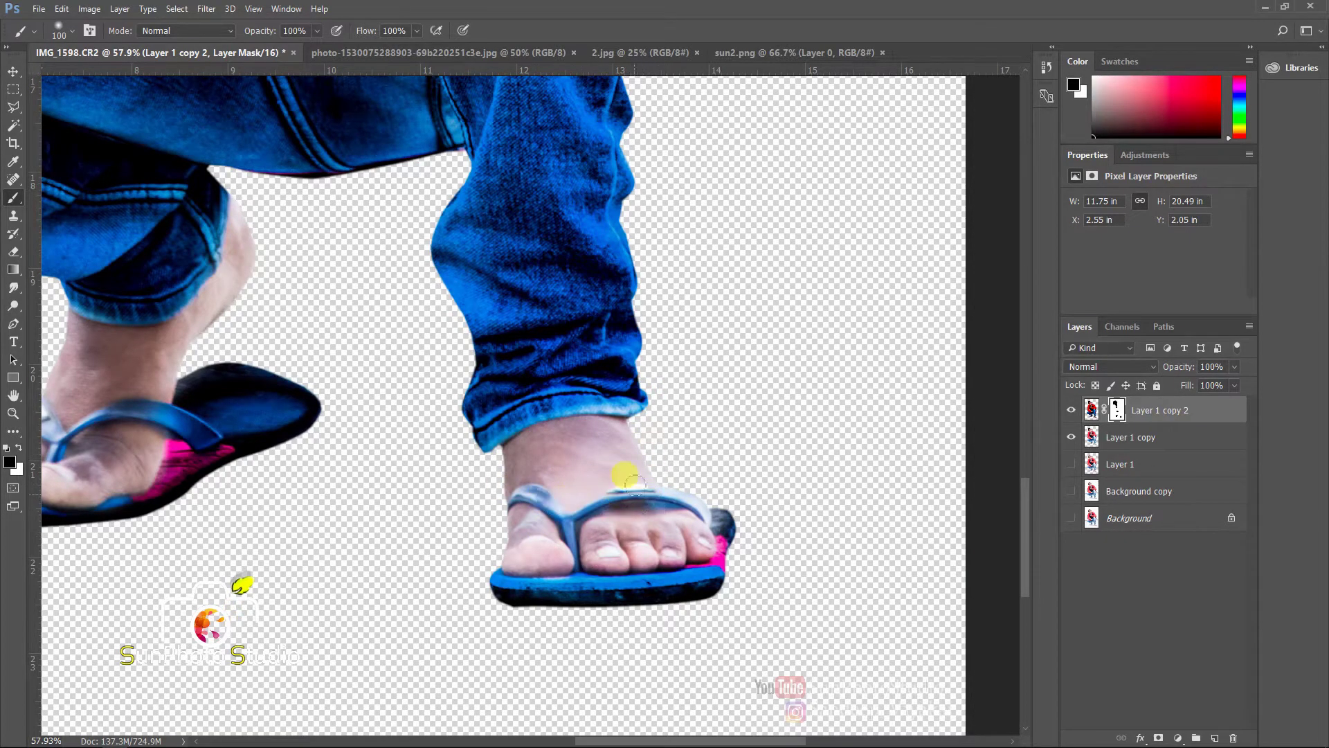
{"action": "scroll", "coordinate": [636, 485], "scroll_direction": "down", "scroll_amount": 10}
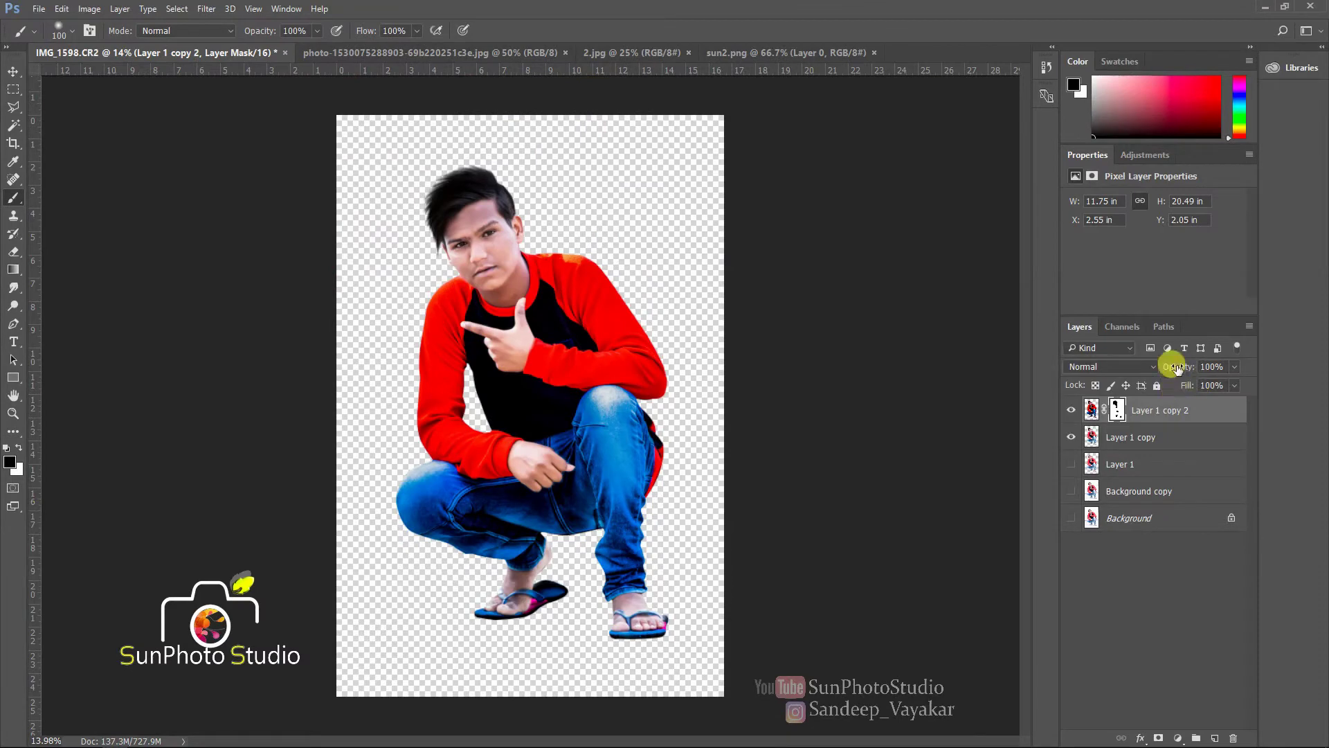
Lower the opacity of Layer 1 copy 2 to 85% and merge it down into Layer 1 copy
{"action": "left_click_drag", "start_coordinate": [1159, 371], "coordinate": [1171, 371]}
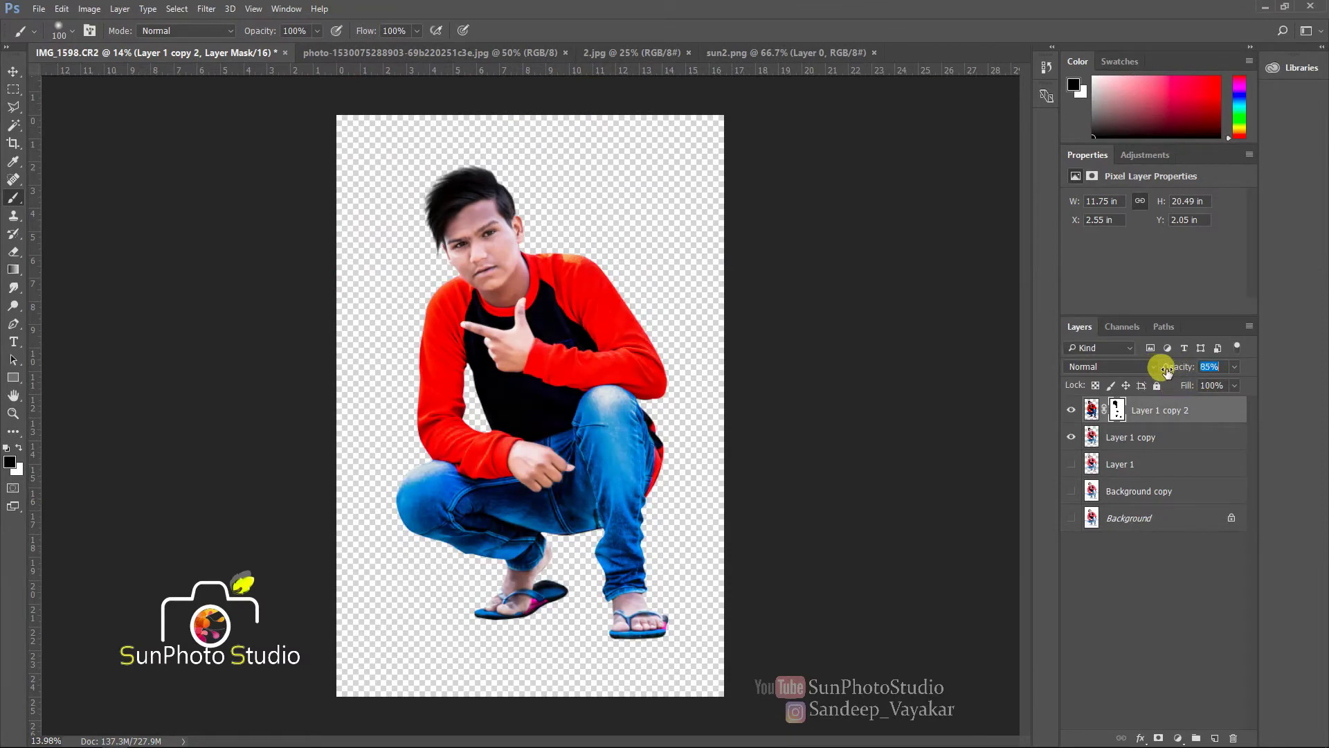
{"action": "right_click", "coordinate": [1159, 410]}
{"action": "left_click", "coordinate": [1036, 531]}
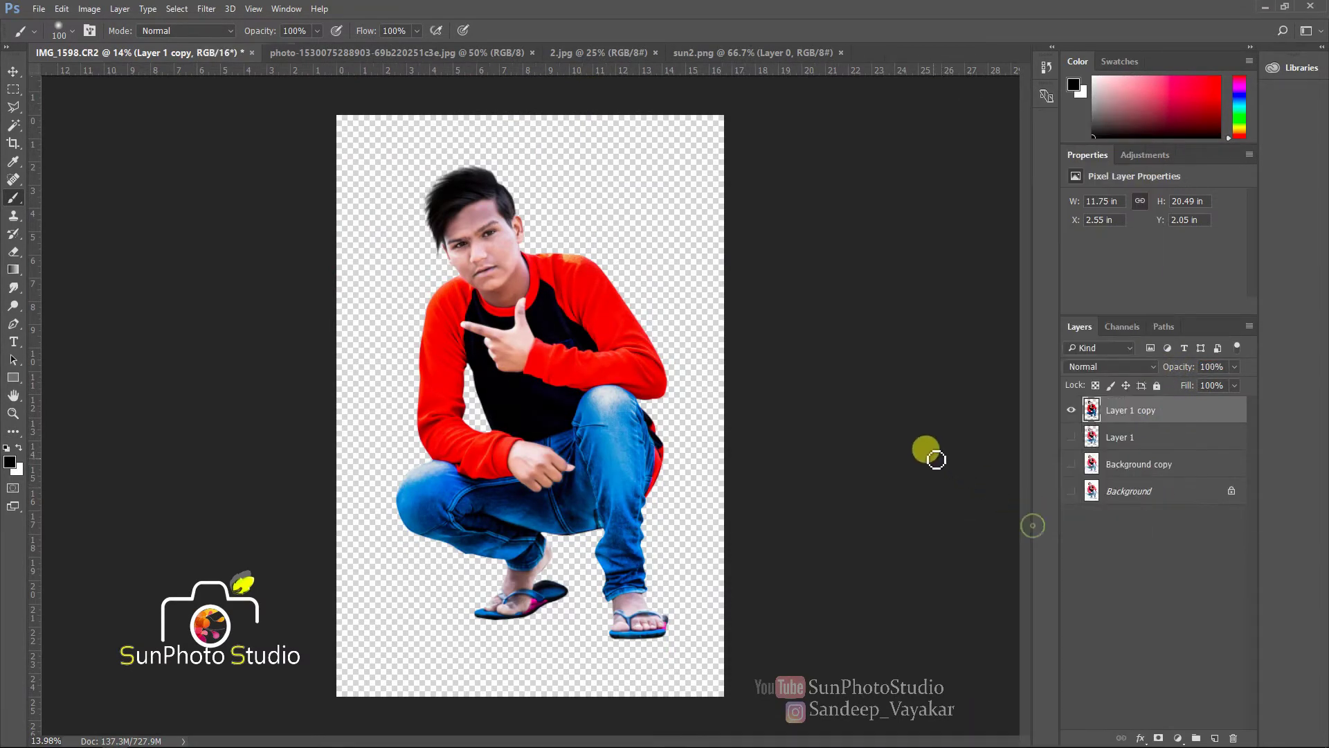
Apply the Camera Raw Filter to Layer 1 copy with Blacks at -20 and Clarity at +18
{"action": "left_click", "coordinate": [208, 12]}
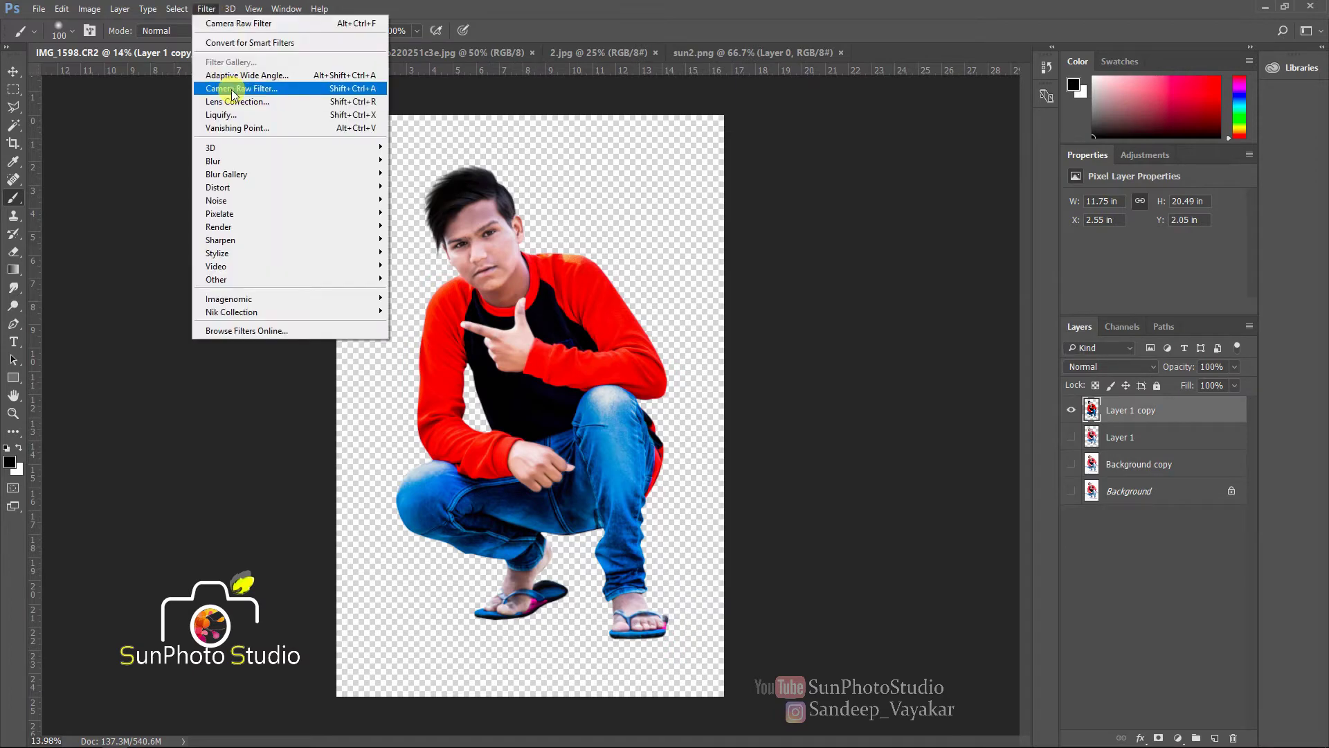
{"action": "left_click", "coordinate": [772, 307]}
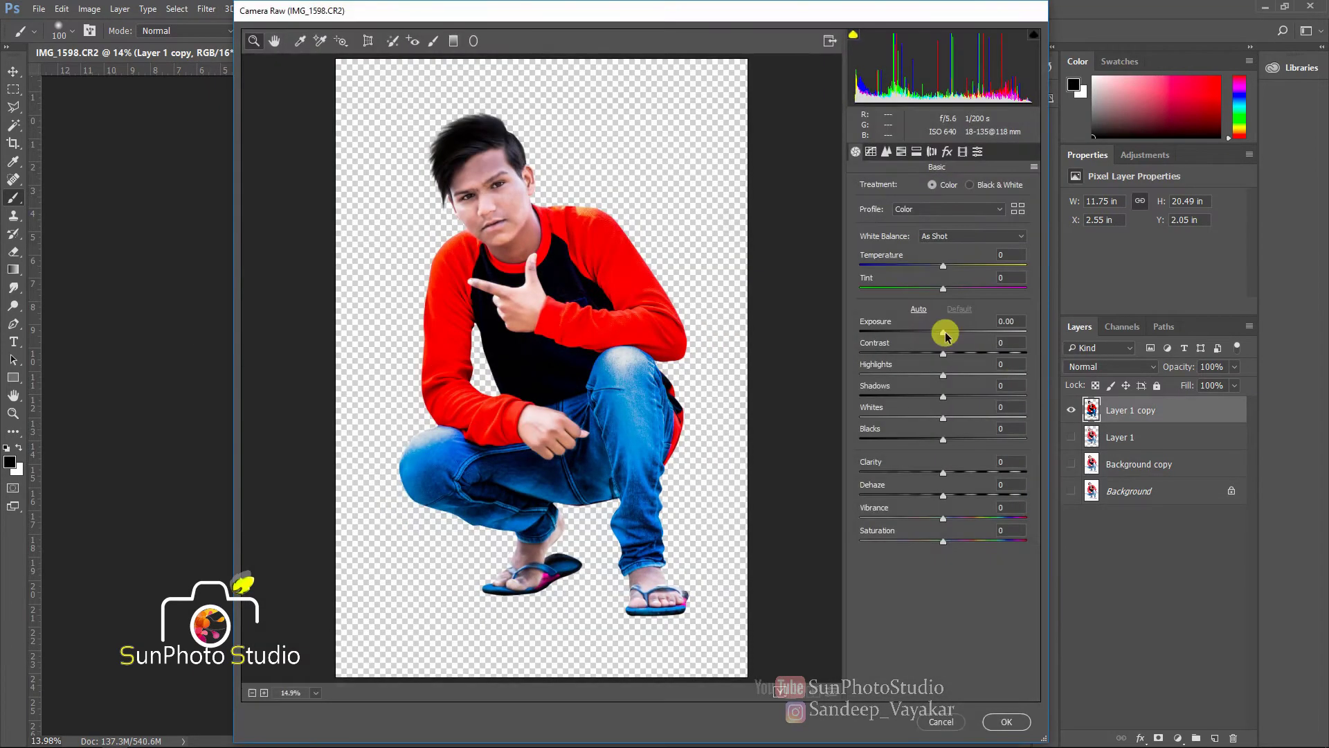
{"action": "left_click_drag", "start_coordinate": [945, 440], "coordinate": [959, 475]}
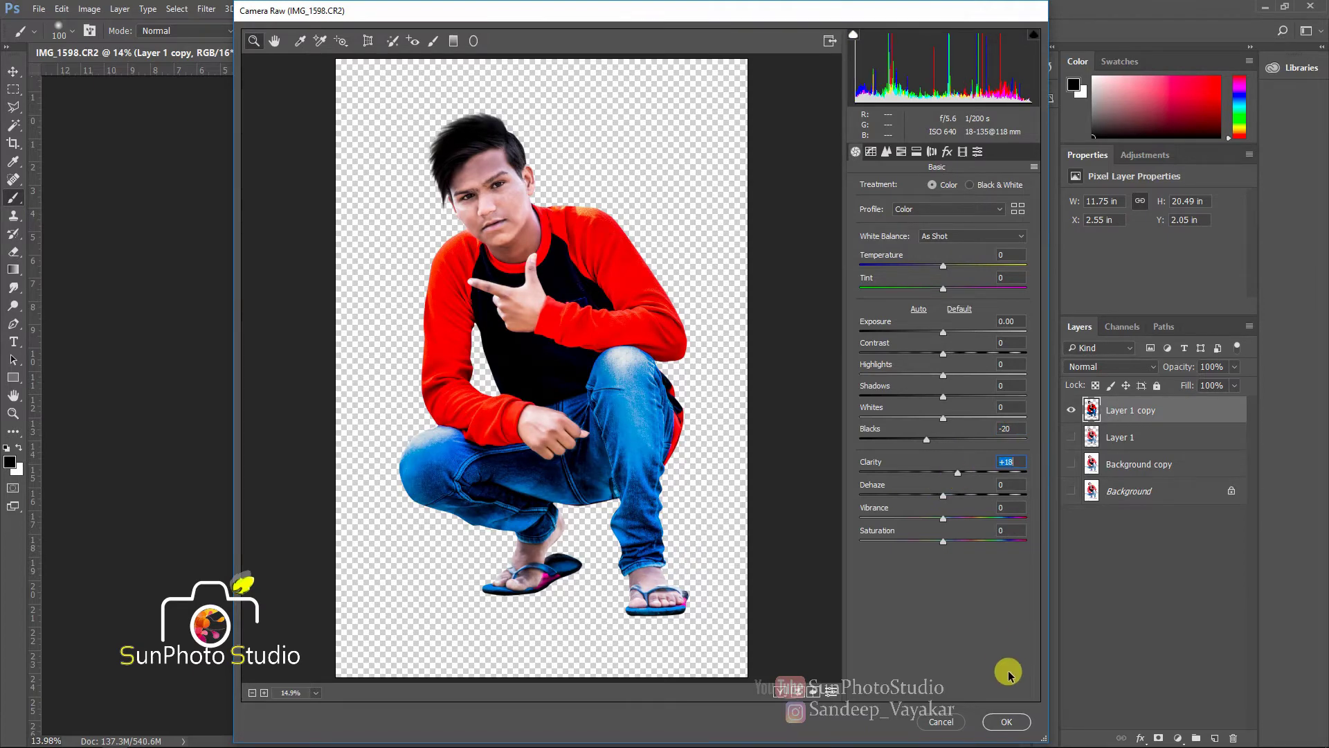
{"action": "left_click", "coordinate": [1007, 721]}
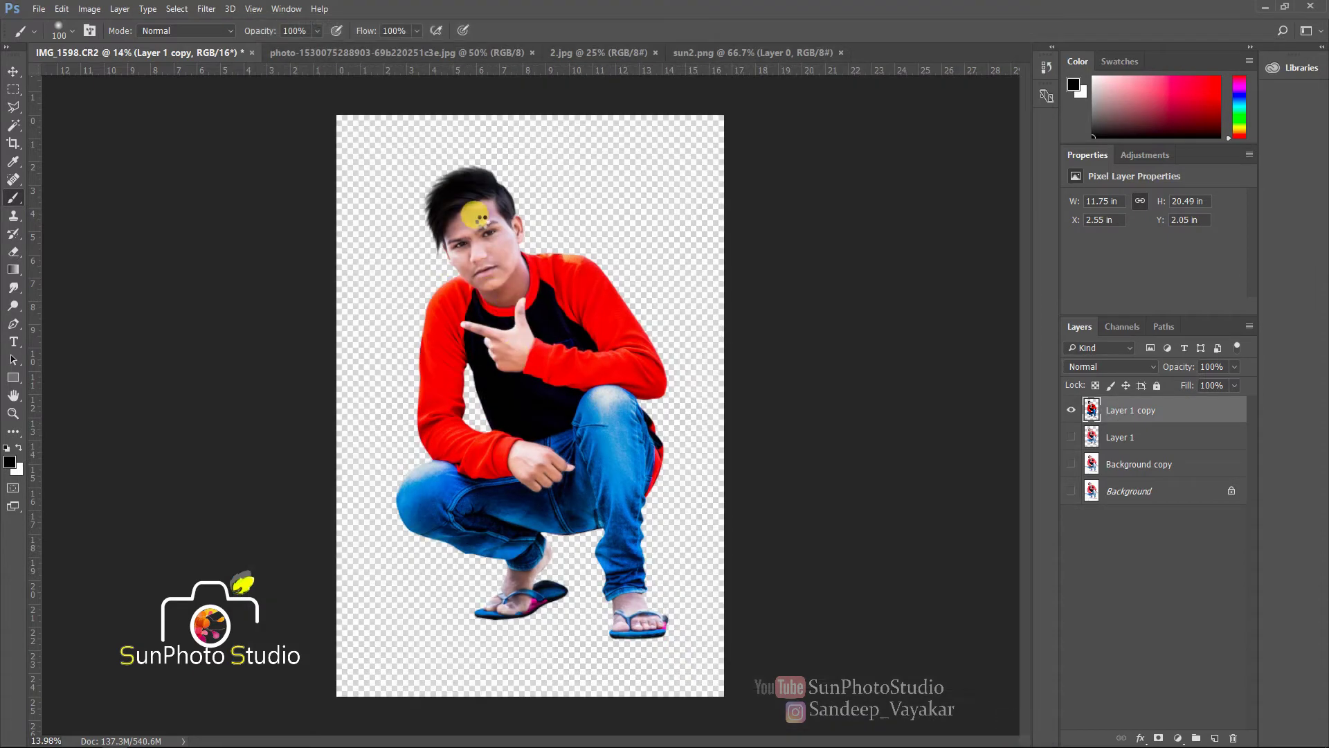
Bring the street photo into IMG_1598.CR2 as a new layer, scale it to 434% and position it over the whole canvas
{"action": "left_click", "coordinate": [11, 71]}
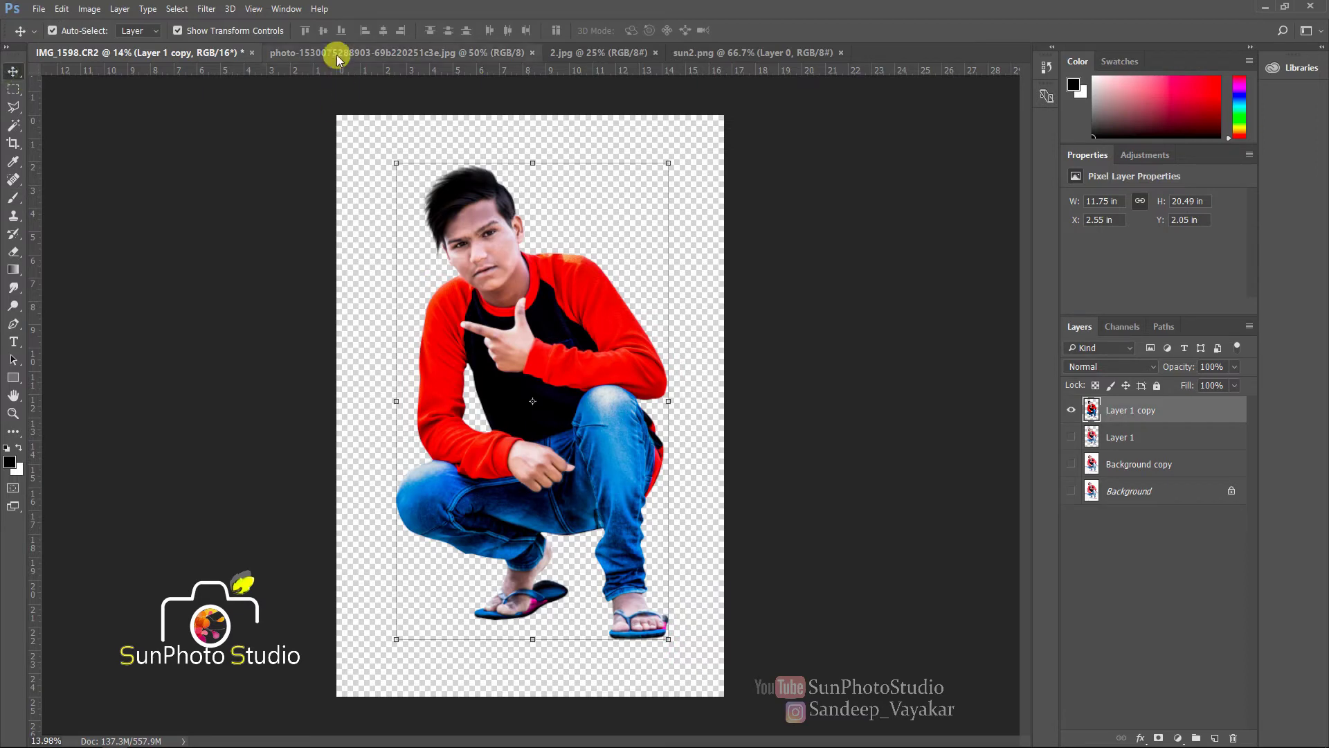
{"action": "left_click", "coordinate": [335, 53]}
{"action": "left_click_drag", "start_coordinate": [445, 267], "coordinate": [505, 331]}
{"action": "scroll", "coordinate": [469, 294], "scroll_direction": "down", "scroll_amount": 1}
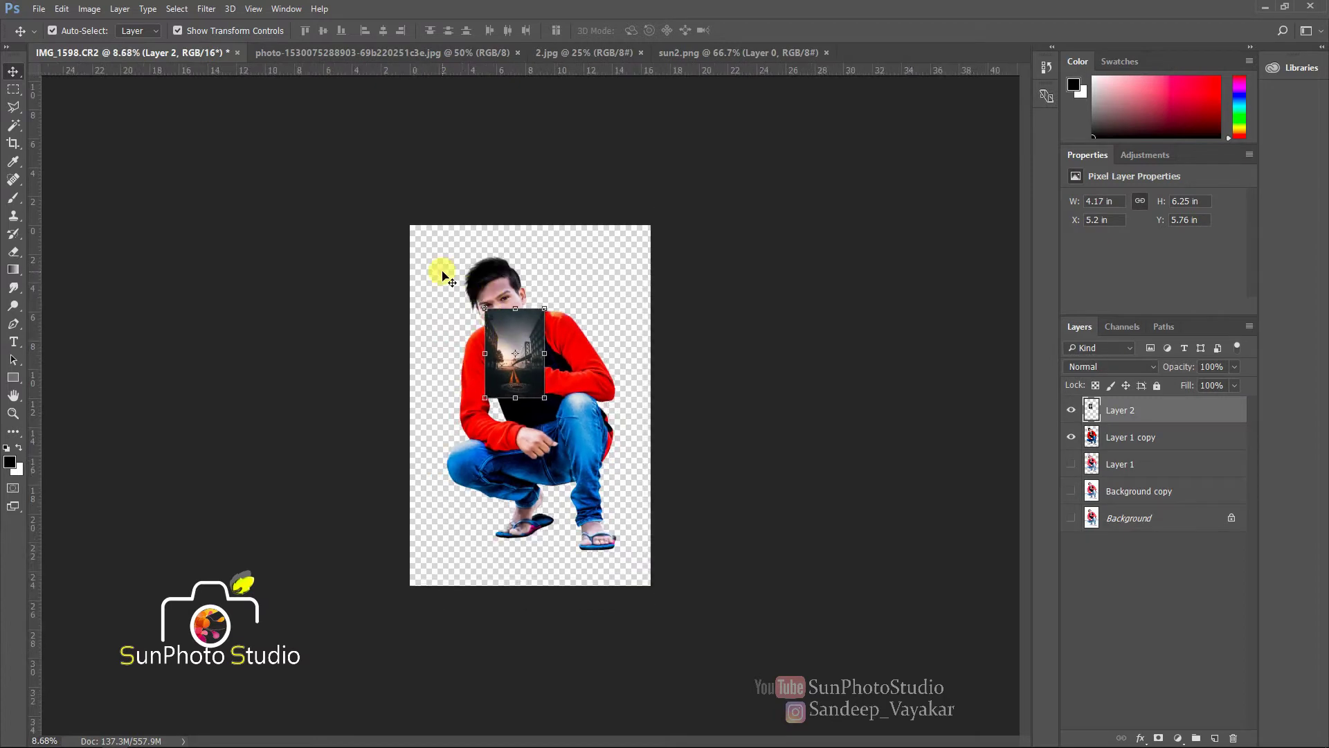
{"action": "key", "text": "ctrl+t"}
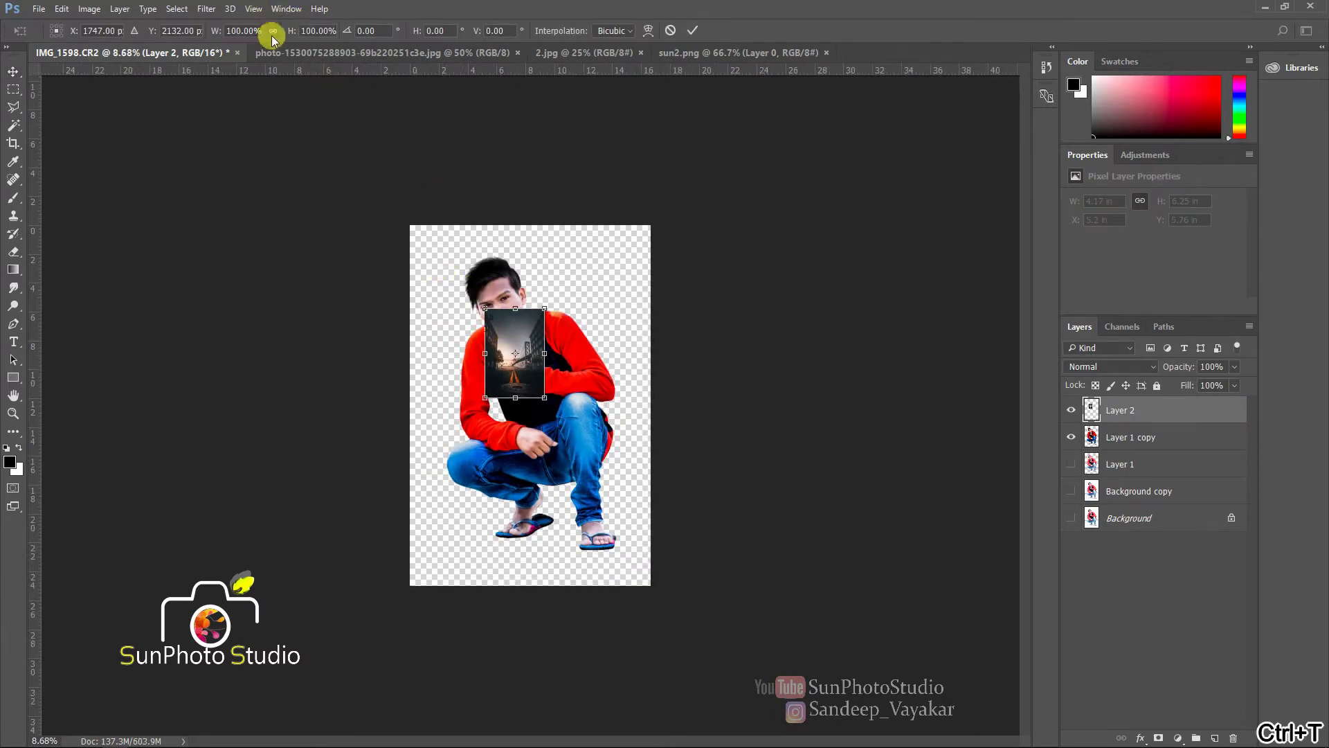
{"action": "left_click_drag", "start_coordinate": [289, 32], "coordinate": [517, 119]}
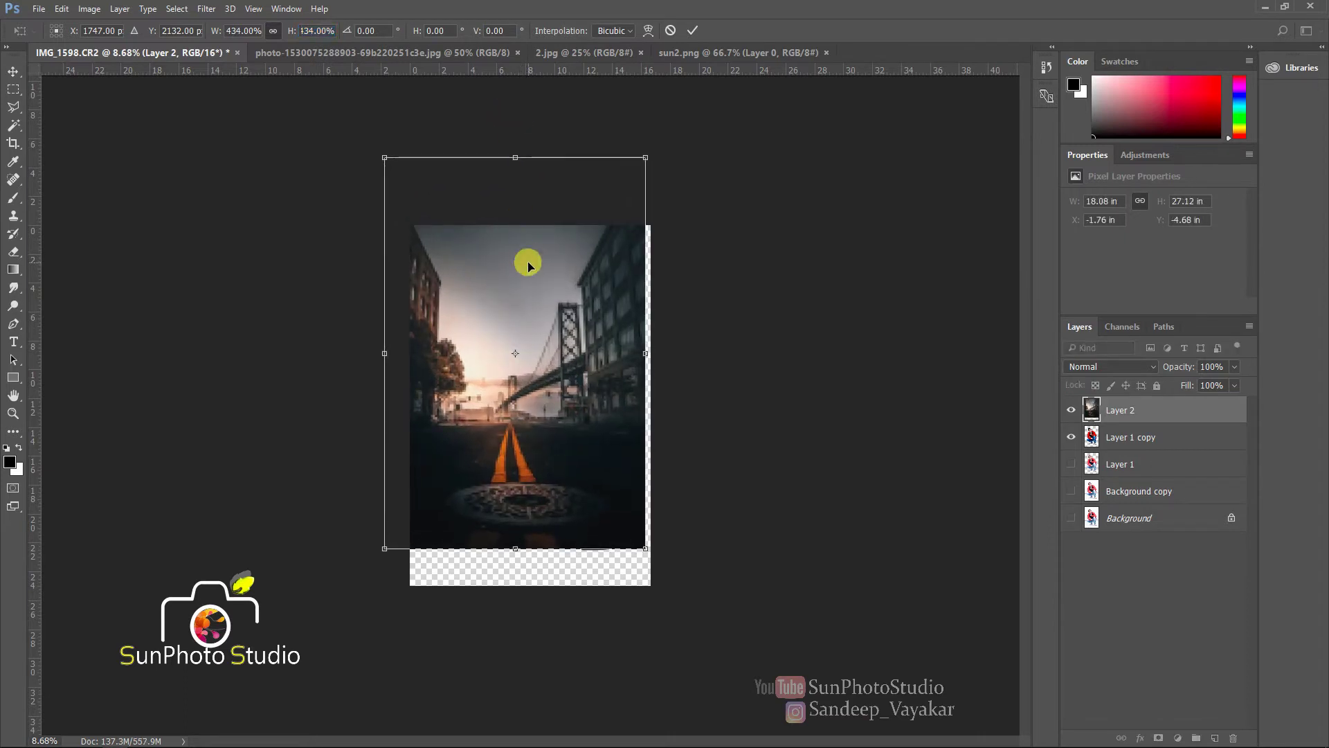
{"action": "key", "text": "Return"}
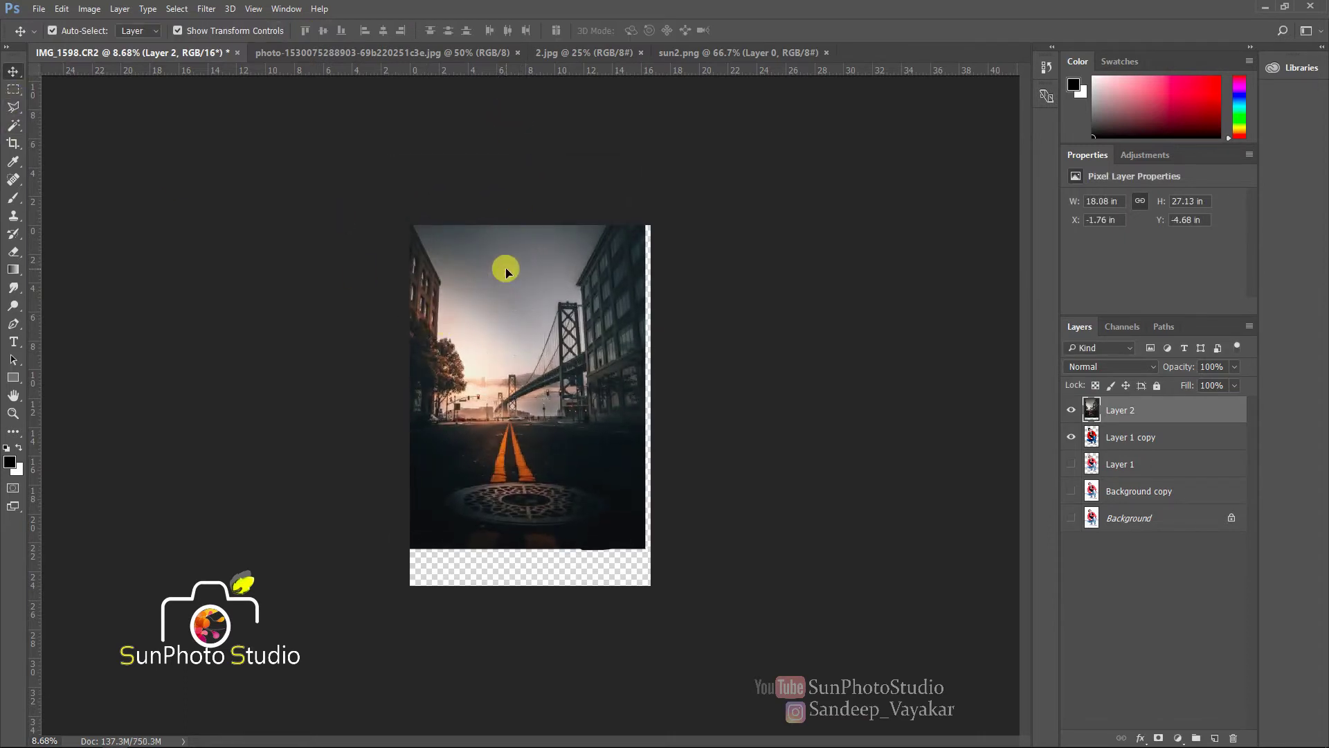
{"action": "left_click_drag", "start_coordinate": [551, 274], "coordinate": [578, 345]}
Move Layer 1 copy above the street layer, scale the man to 61.94% and place his feet just above the manhole cover
{"action": "left_click_drag", "start_coordinate": [1133, 437], "coordinate": [1131, 424]}
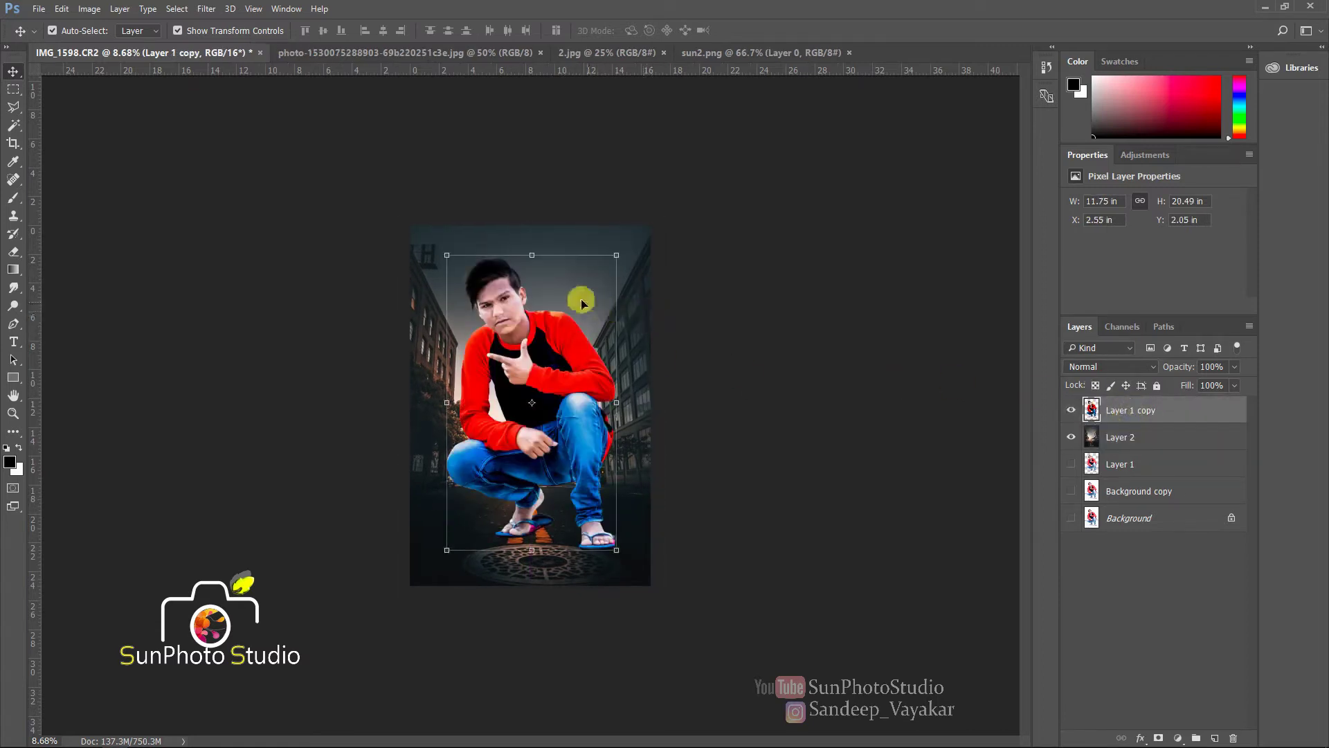
{"action": "left_click_drag", "start_coordinate": [618, 258], "coordinate": [552, 367]}
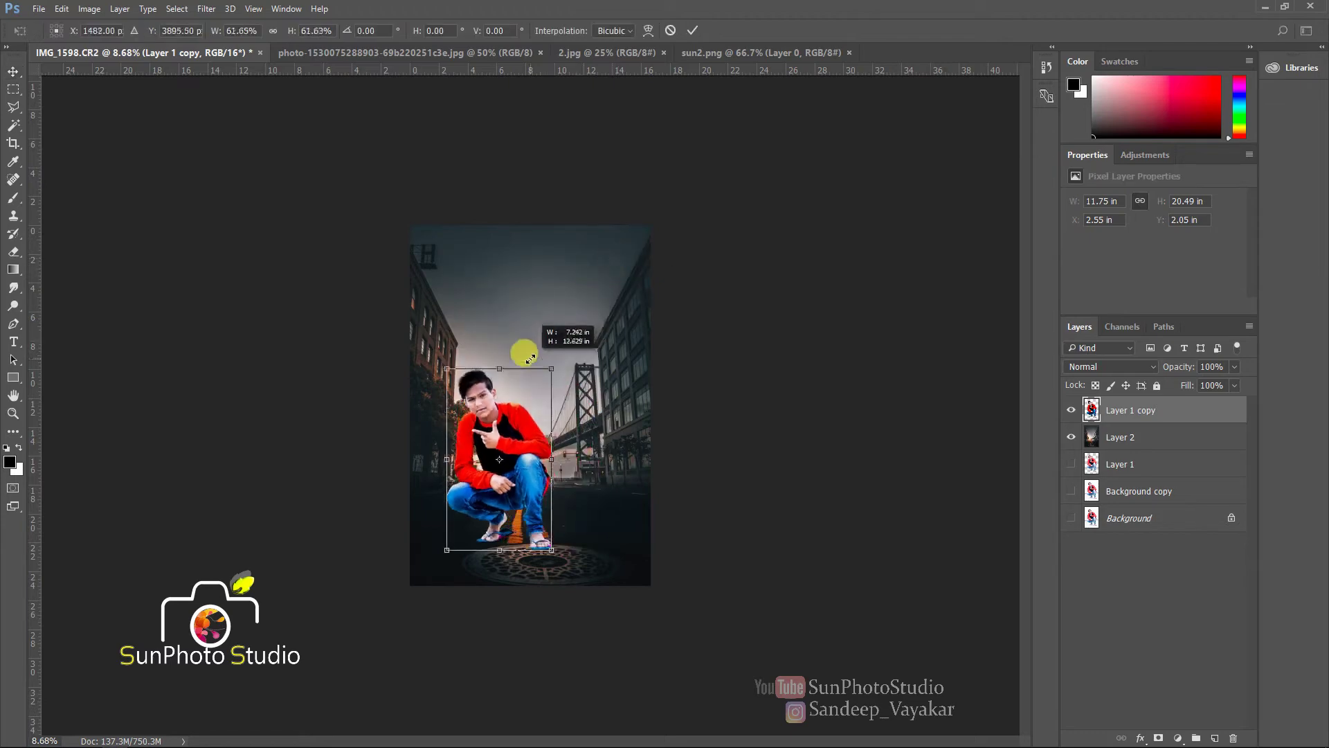
{"action": "left_click_drag", "start_coordinate": [505, 432], "coordinate": [515, 405]}
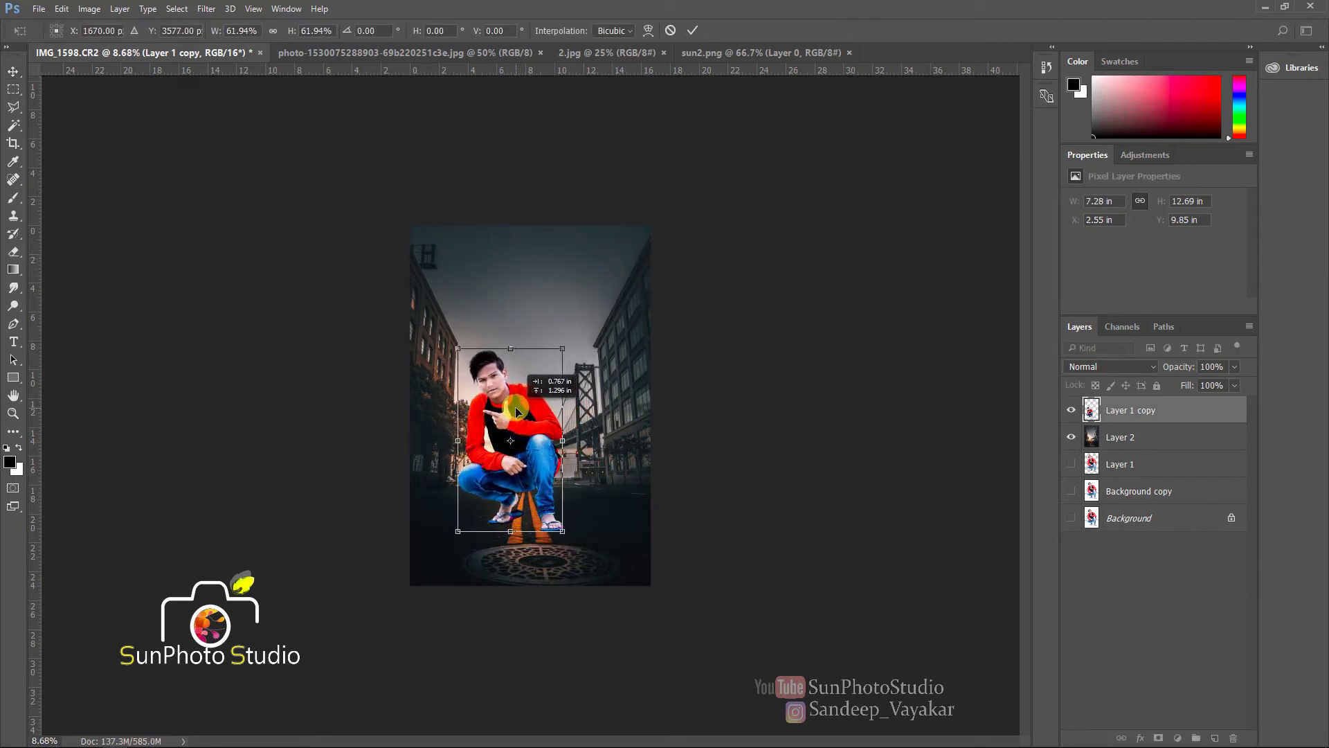
{"action": "key", "text": "Return"}
{"action": "scroll", "coordinate": [533, 457], "scroll_direction": "up", "scroll_amount": 4}
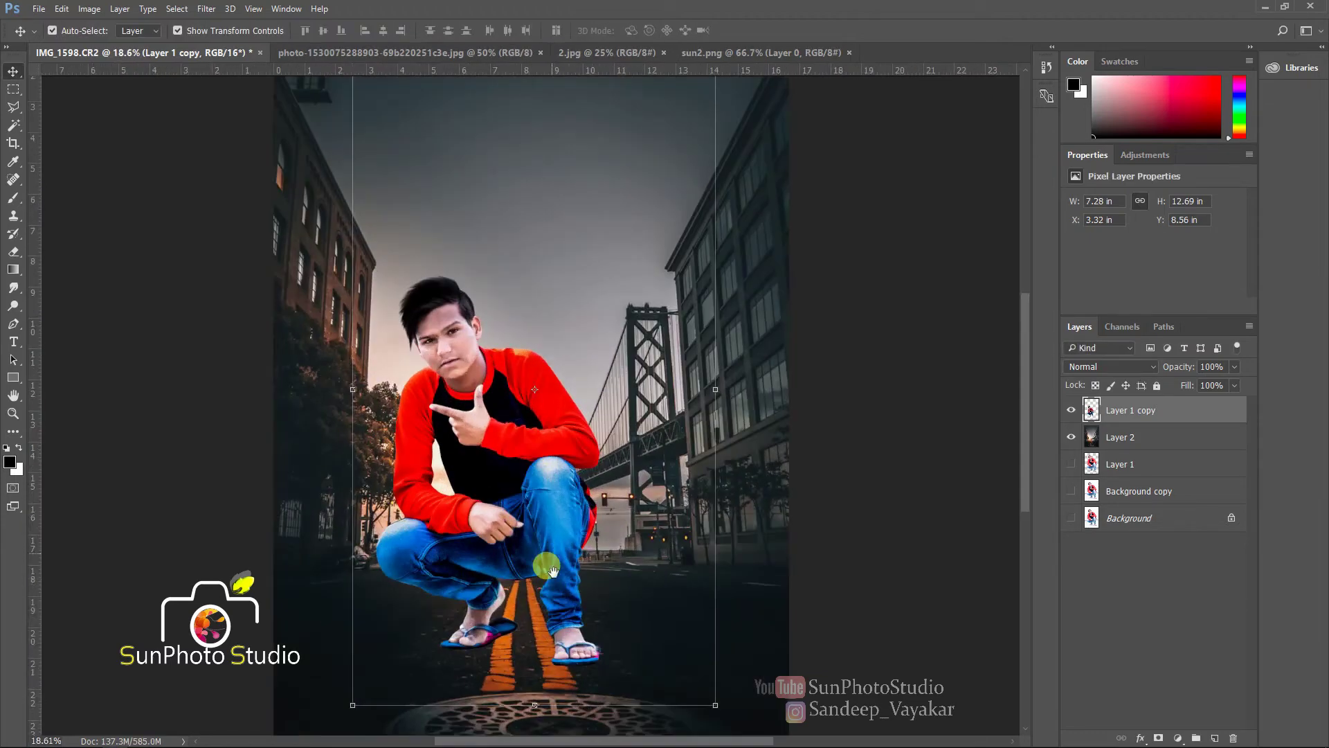
{"action": "left_click_drag", "start_coordinate": [562, 352], "coordinate": [572, 377]}
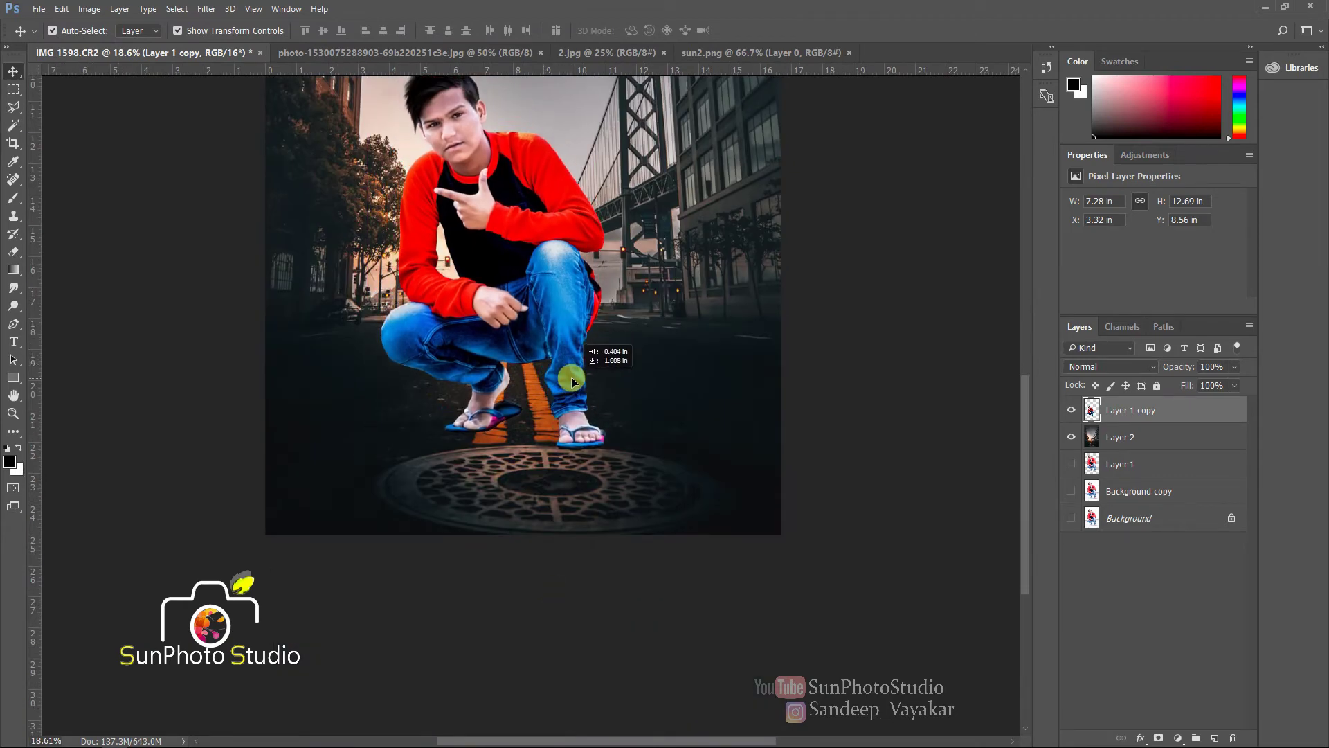
Duplicate Layer 1 copy and set the lower copy's blend mode to Multiply
{"action": "scroll", "coordinate": [547, 407], "scroll_direction": "up", "scroll_amount": 2}
{"action": "scroll", "coordinate": [499, 435], "scroll_direction": "up", "scroll_amount": 5}
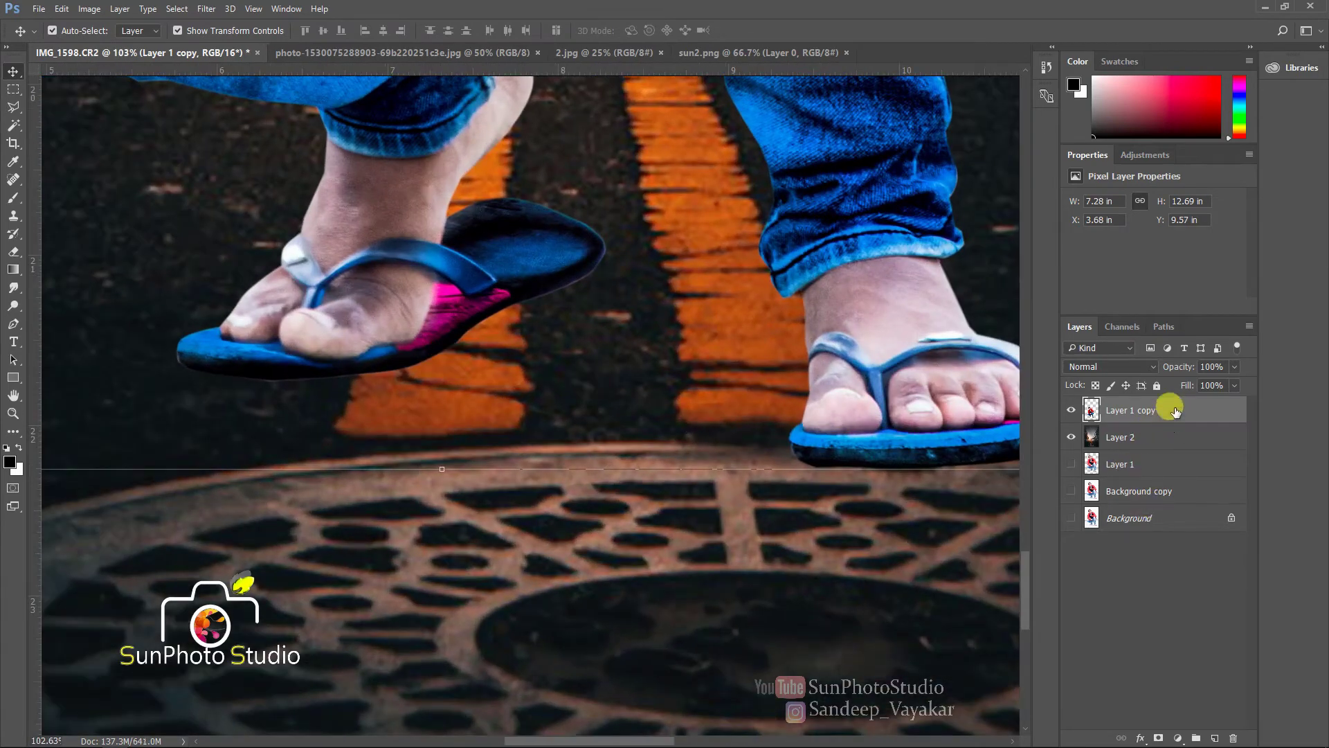
{"action": "left_click_drag", "start_coordinate": [1175, 412], "coordinate": [1216, 738]}
{"action": "left_click", "coordinate": [1070, 437]}
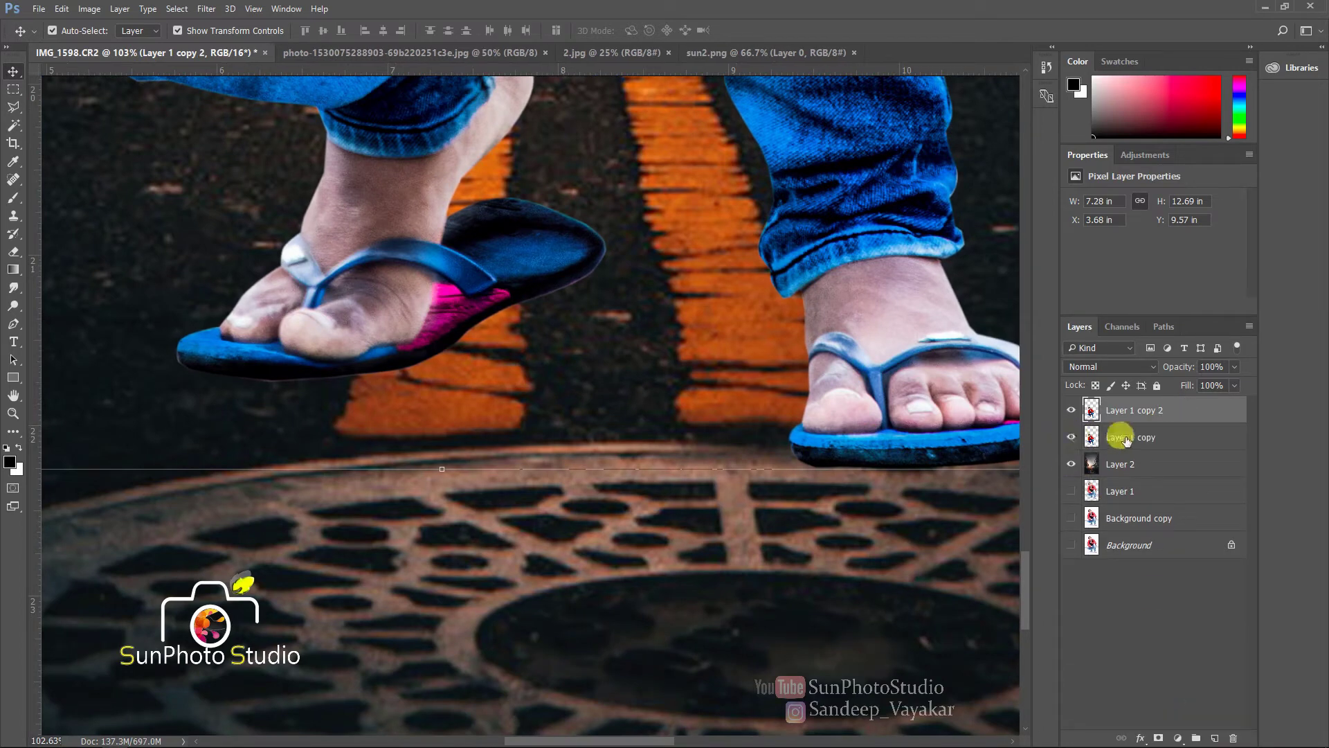
{"action": "left_click", "coordinate": [1119, 436]}
{"action": "left_click", "coordinate": [1103, 366]}
{"action": "left_click", "coordinate": [1089, 411]}
{"action": "left_click", "coordinate": [1119, 411]}
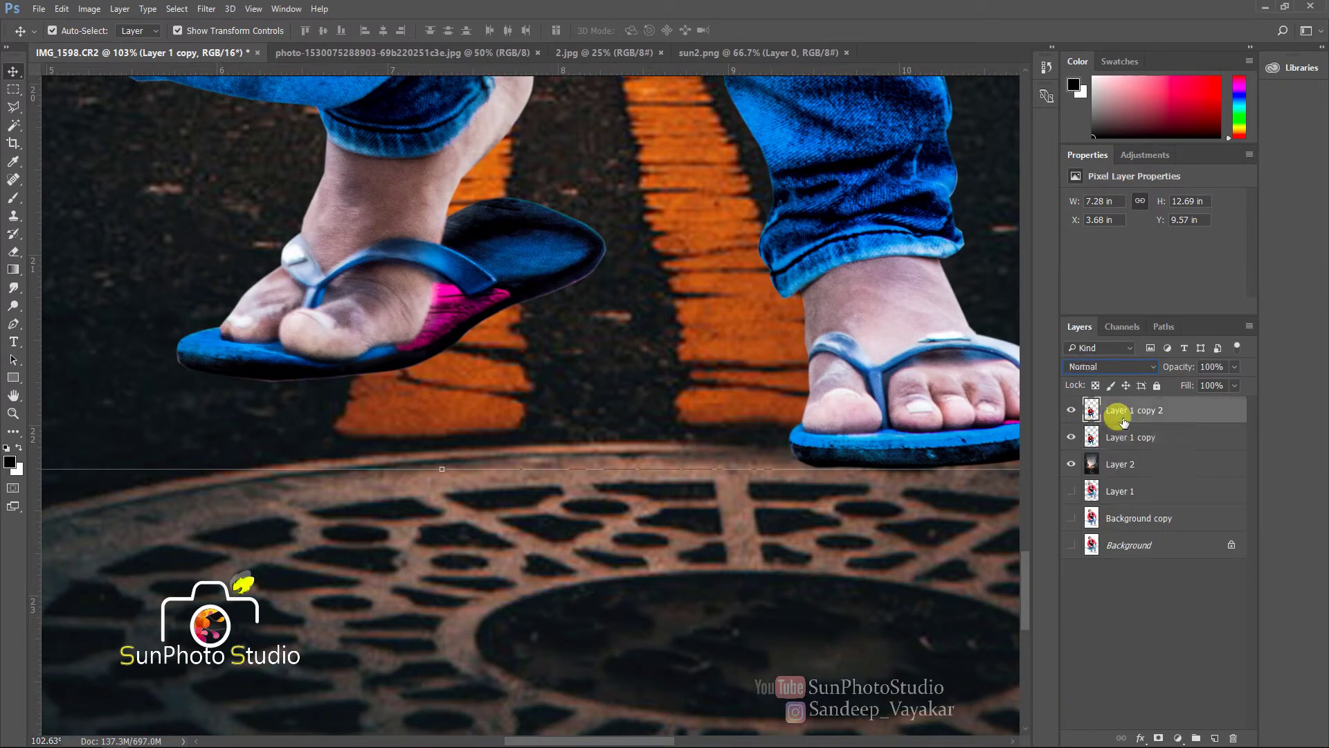
Erase the outer edges of the sandals on Layer 1 copy 2 with a 125-pixel soft eraser
{"action": "left_click", "coordinate": [451, 347]}
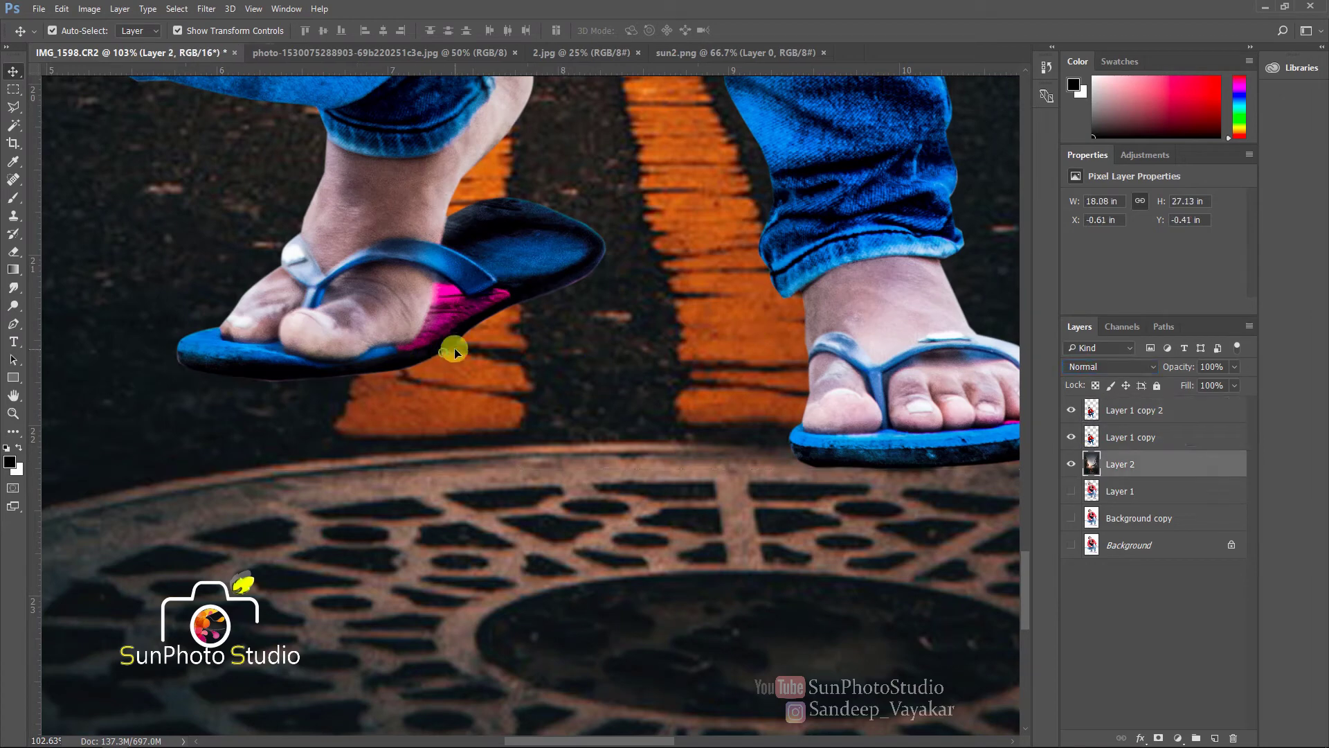
{"action": "left_click", "coordinate": [386, 297]}
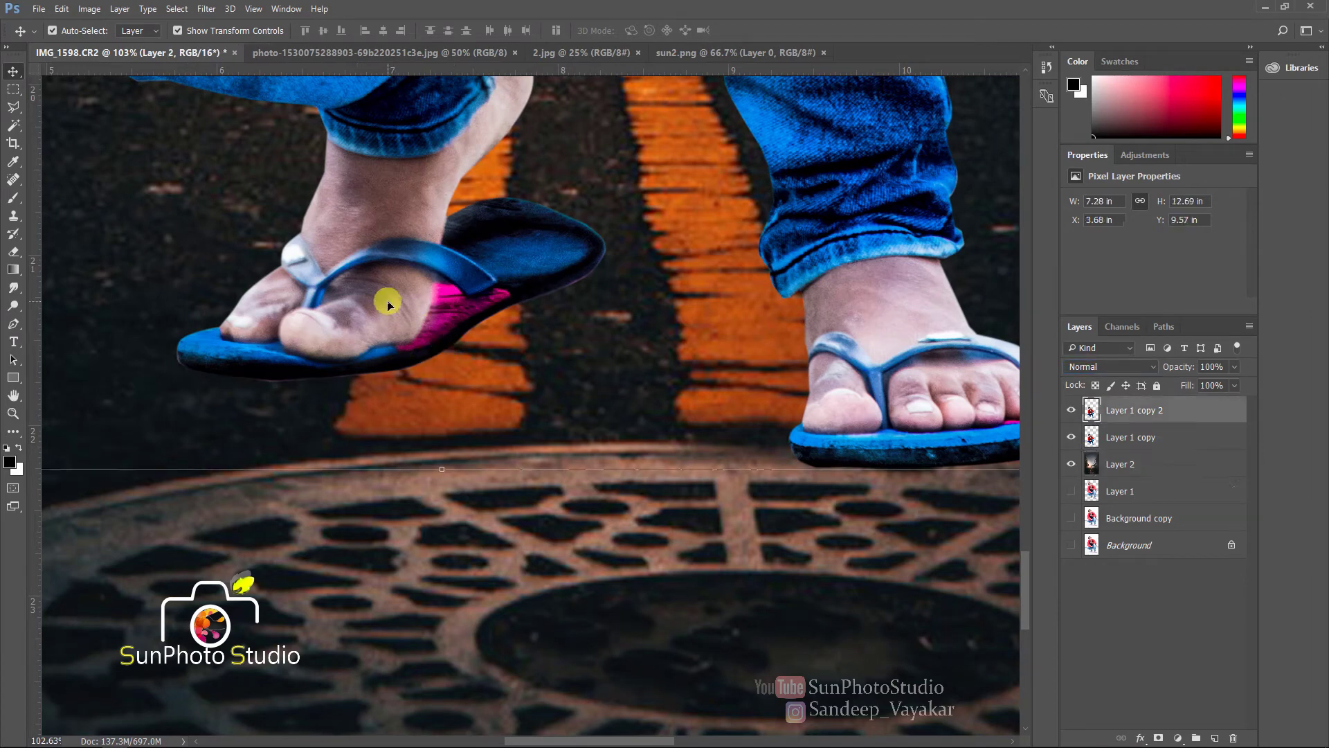
{"action": "left_click", "coordinate": [14, 253]}
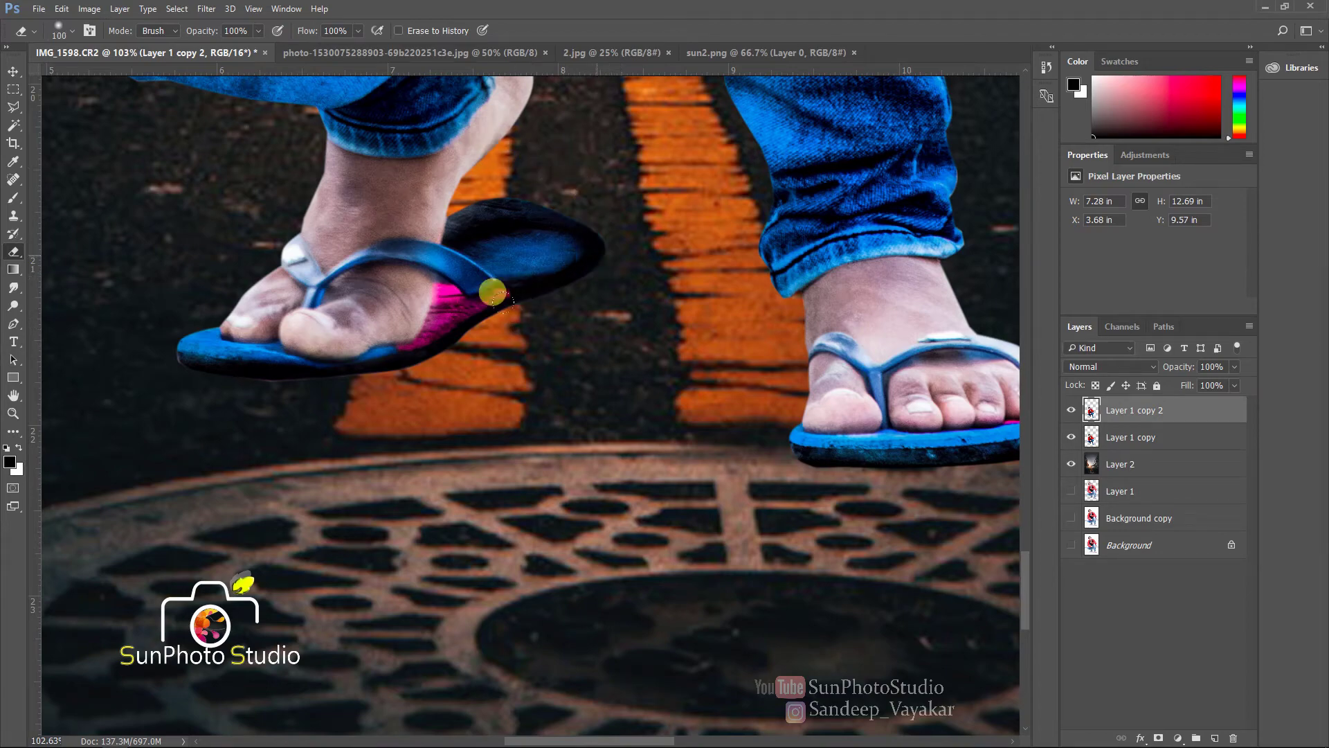
{"action": "scroll", "coordinate": [183, 329], "scroll_direction": "down", "scroll_amount": 5}
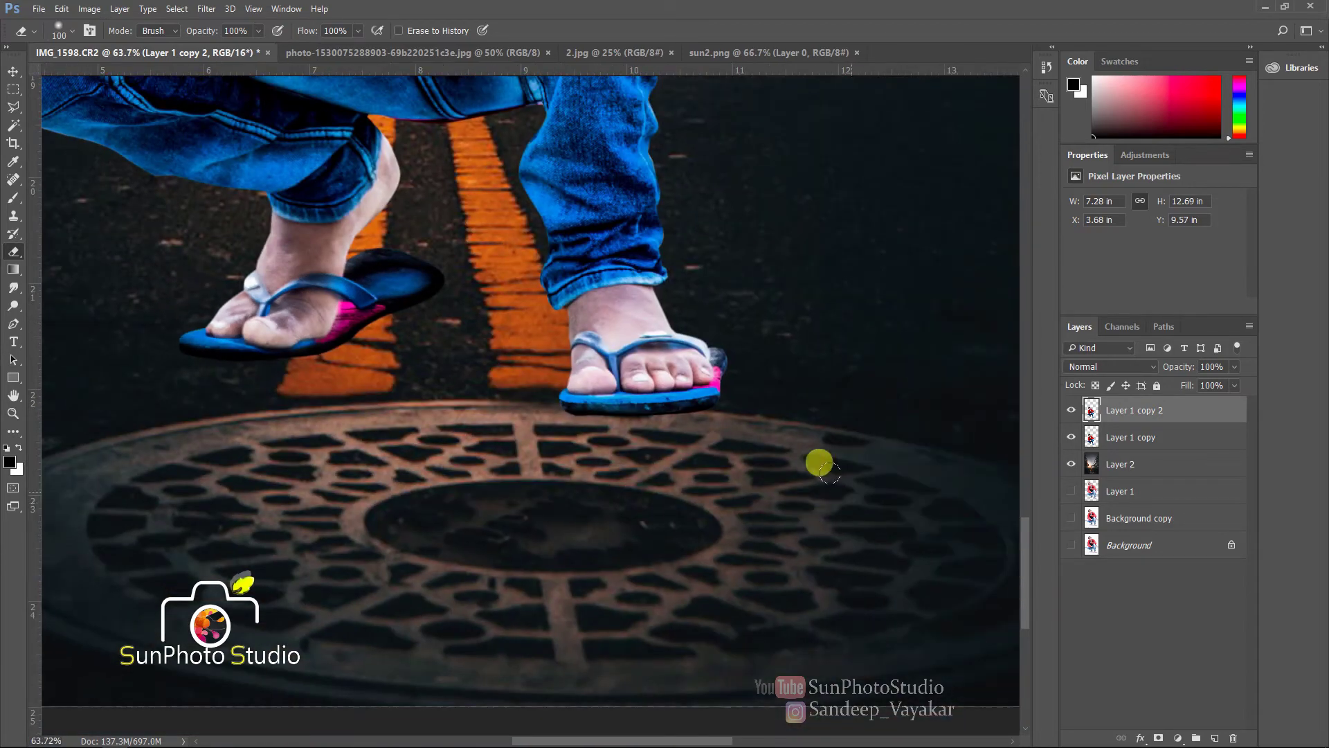
{"action": "key", "text": "bracketright"}
{"action": "mouse_move", "coordinate": [742, 407]}
{"action": "left_mouse_down"}
{"action": "mouse_move", "coordinate": [531, 408]}
{"action": "mouse_move", "coordinate": [672, 411]}
{"action": "left_mouse_up"}
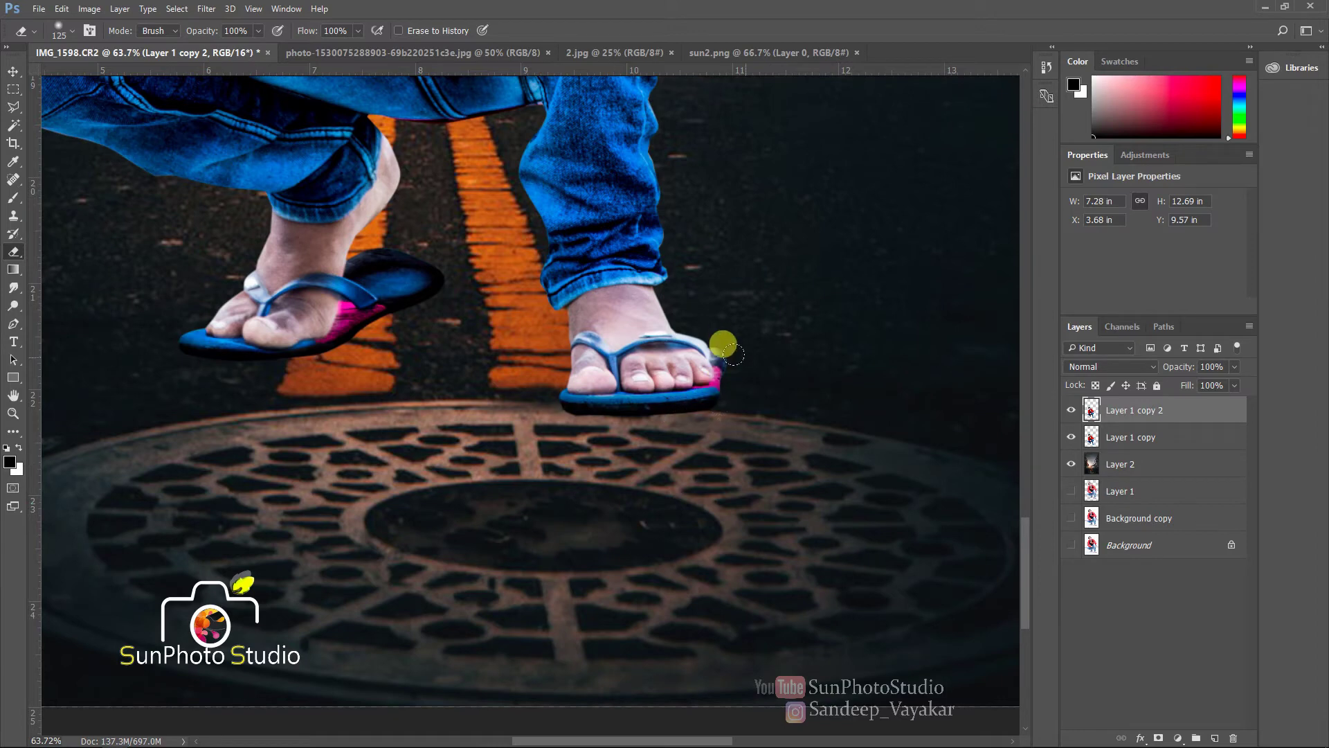
{"action": "scroll", "coordinate": [391, 362], "scroll_direction": "up", "scroll_amount": 1}
Clean up around the sandals on the Multiply layer, Layer 1 copy, with a 90-pixel eraser
{"action": "left_click", "coordinate": [1135, 437]}
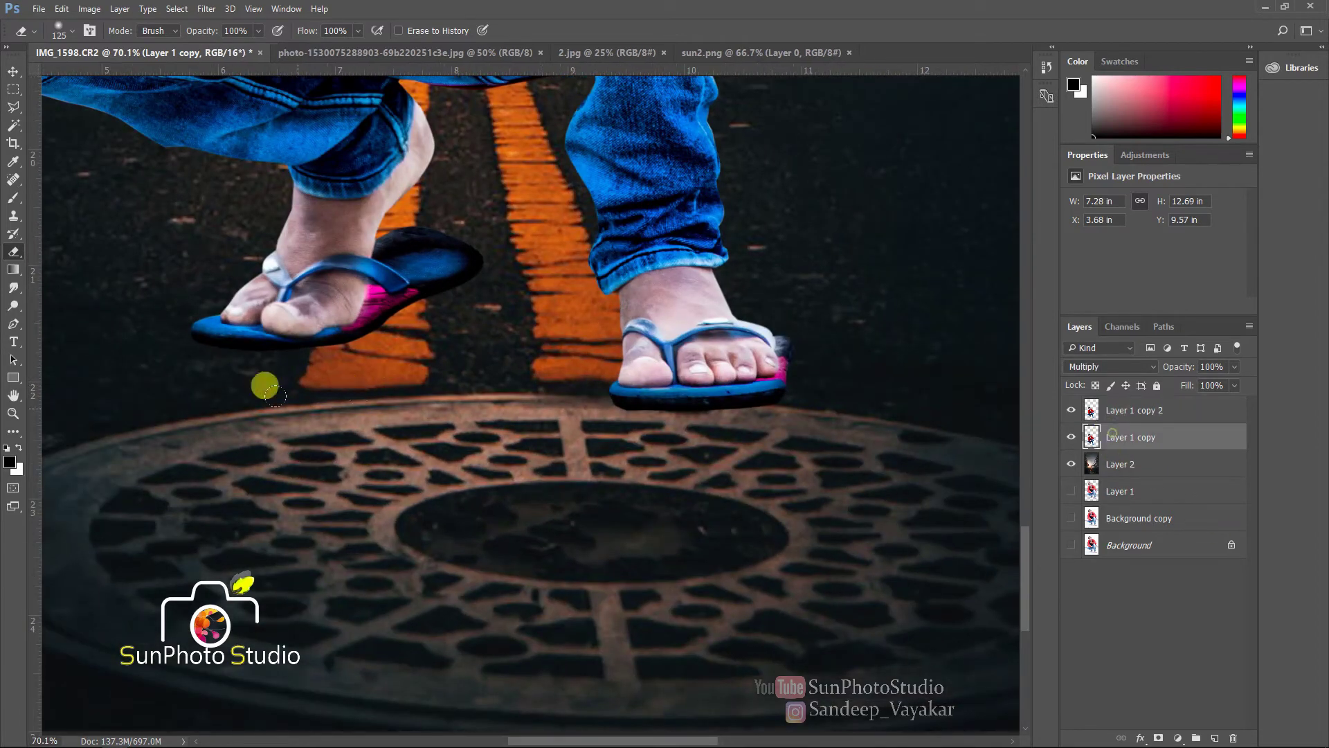
{"action": "scroll", "coordinate": [270, 367], "scroll_direction": "up", "scroll_amount": 2}
{"action": "key", "text": "bracketleft"}
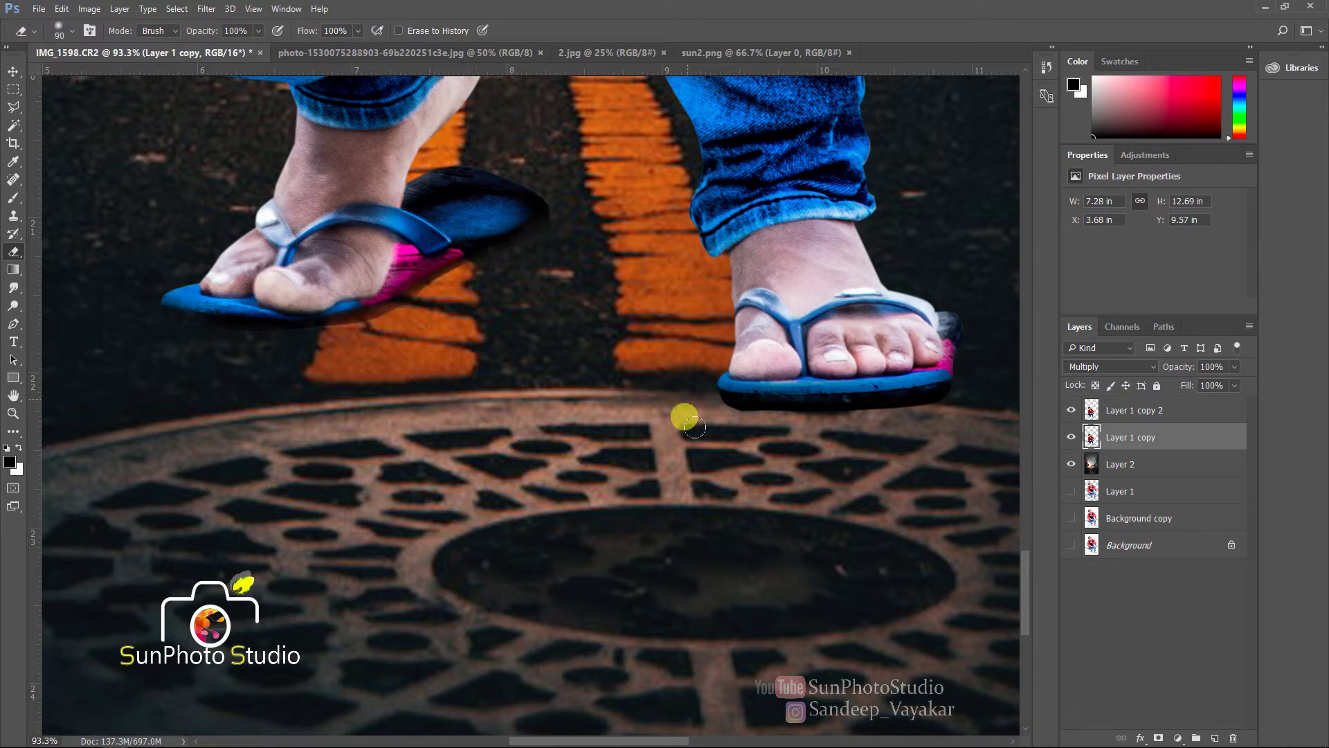
{"action": "key", "text": "bracketleft"}
{"action": "mouse_move", "coordinate": [665, 408]}
{"action": "left_mouse_down"}
{"action": "mouse_move", "coordinate": [786, 419]}
{"action": "mouse_move", "coordinate": [702, 420]}
{"action": "mouse_move", "coordinate": [931, 394]}
{"action": "mouse_move", "coordinate": [967, 353]}
{"action": "left_mouse_up"}
{"action": "scroll", "coordinate": [550, 525], "scroll_direction": "down", "scroll_amount": 12}
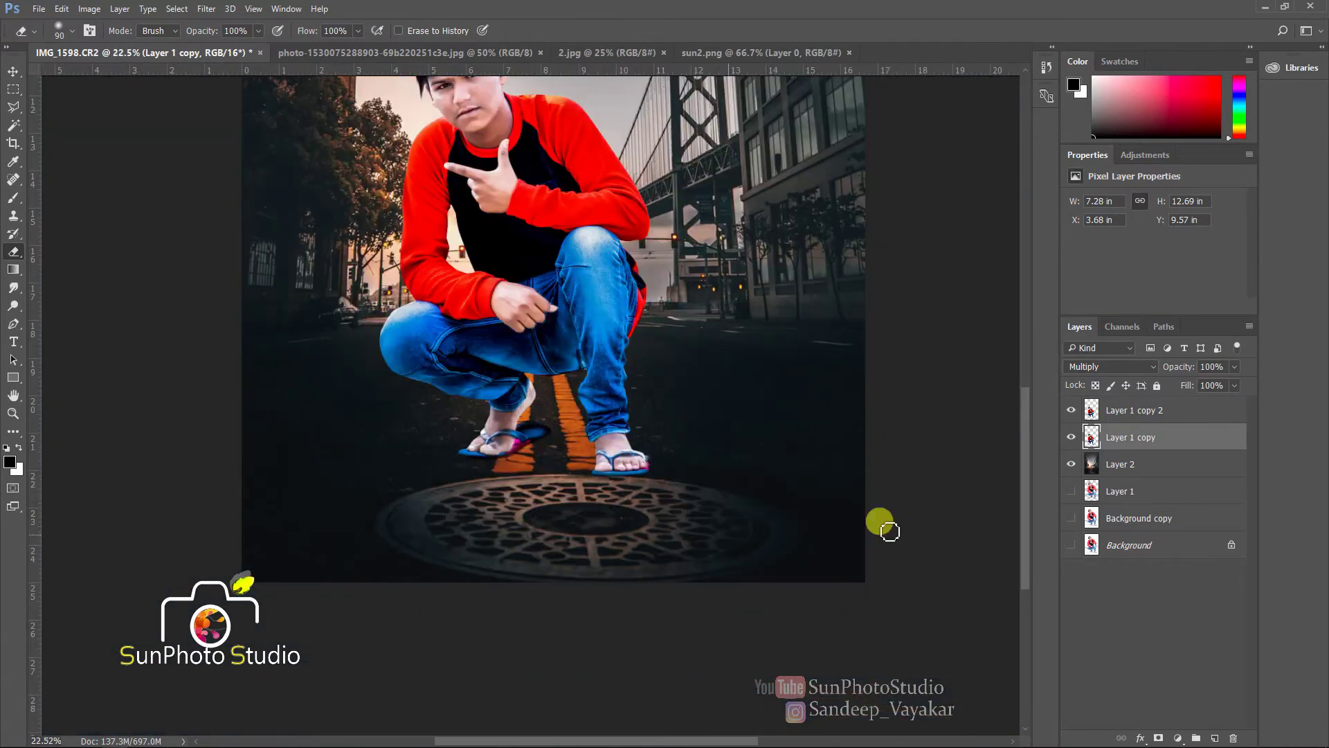
Create a new layer above Layer 2 and paint one soft black dab beneath the man's back foot with a 1600-pixel brush
{"action": "left_click", "coordinate": [1139, 474]}
{"action": "left_click", "coordinate": [1215, 738]}
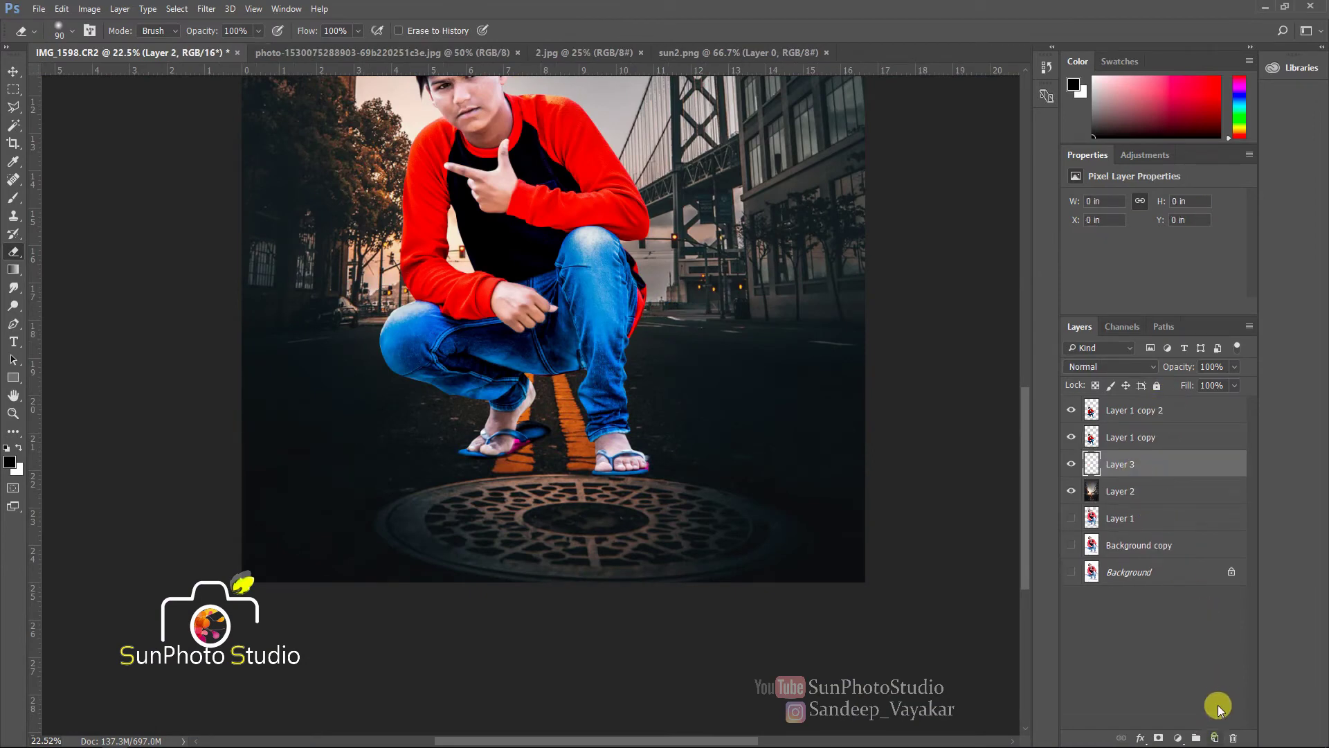
{"action": "left_click", "coordinate": [15, 204]}
{"action": "scroll", "coordinate": [637, 512], "scroll_direction": "up", "scroll_amount": 4}
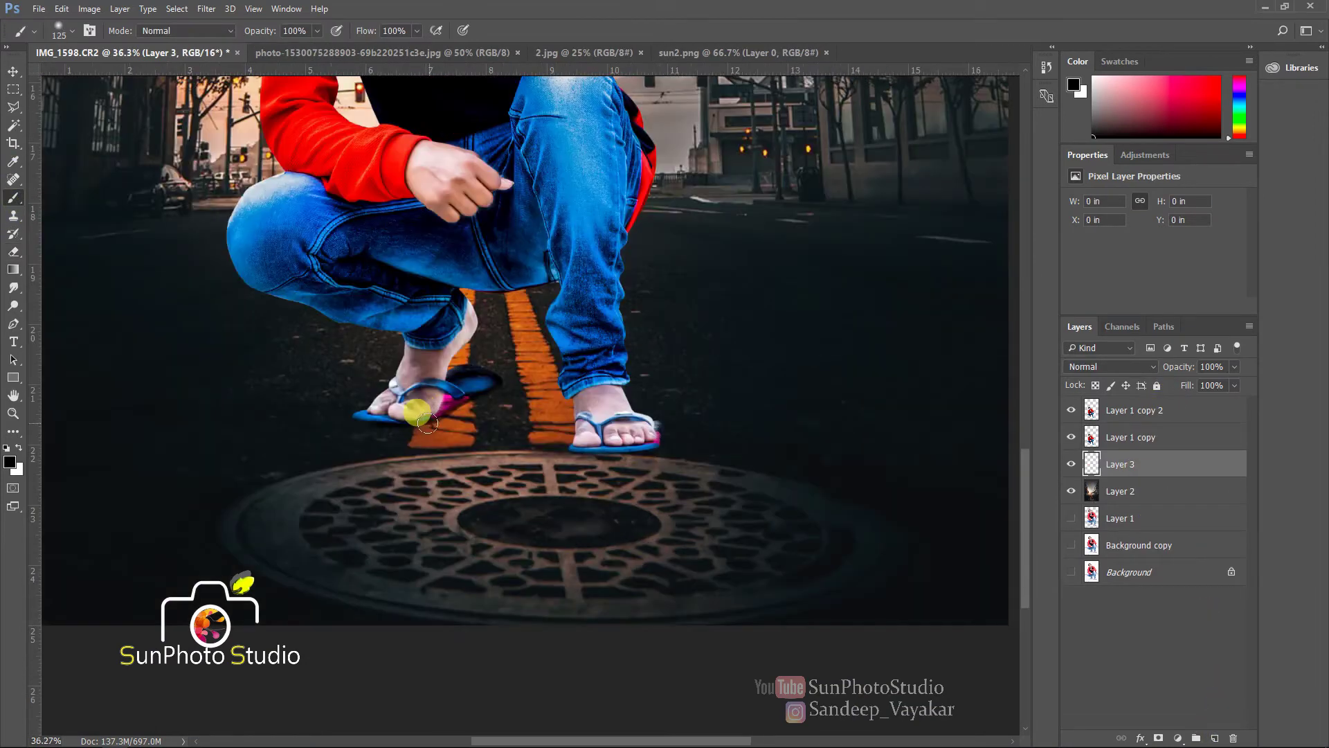
{"action": "left_click", "coordinate": [435, 427]}
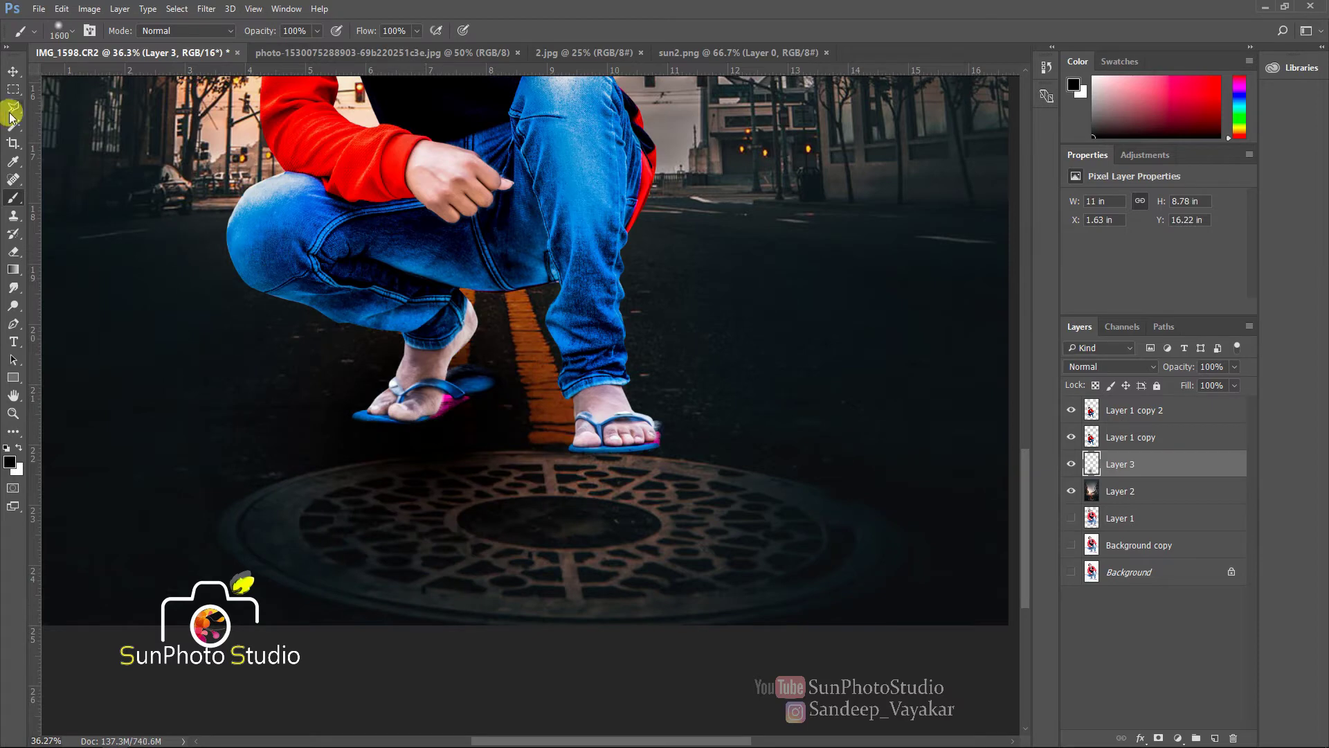
Shrink and skew the black dab on Layer 3 to about 31% width and 30% height, positioning it under the back foot
{"action": "left_click", "coordinate": [14, 70]}
{"action": "scroll", "coordinate": [528, 430], "scroll_direction": "down", "scroll_amount": 3}
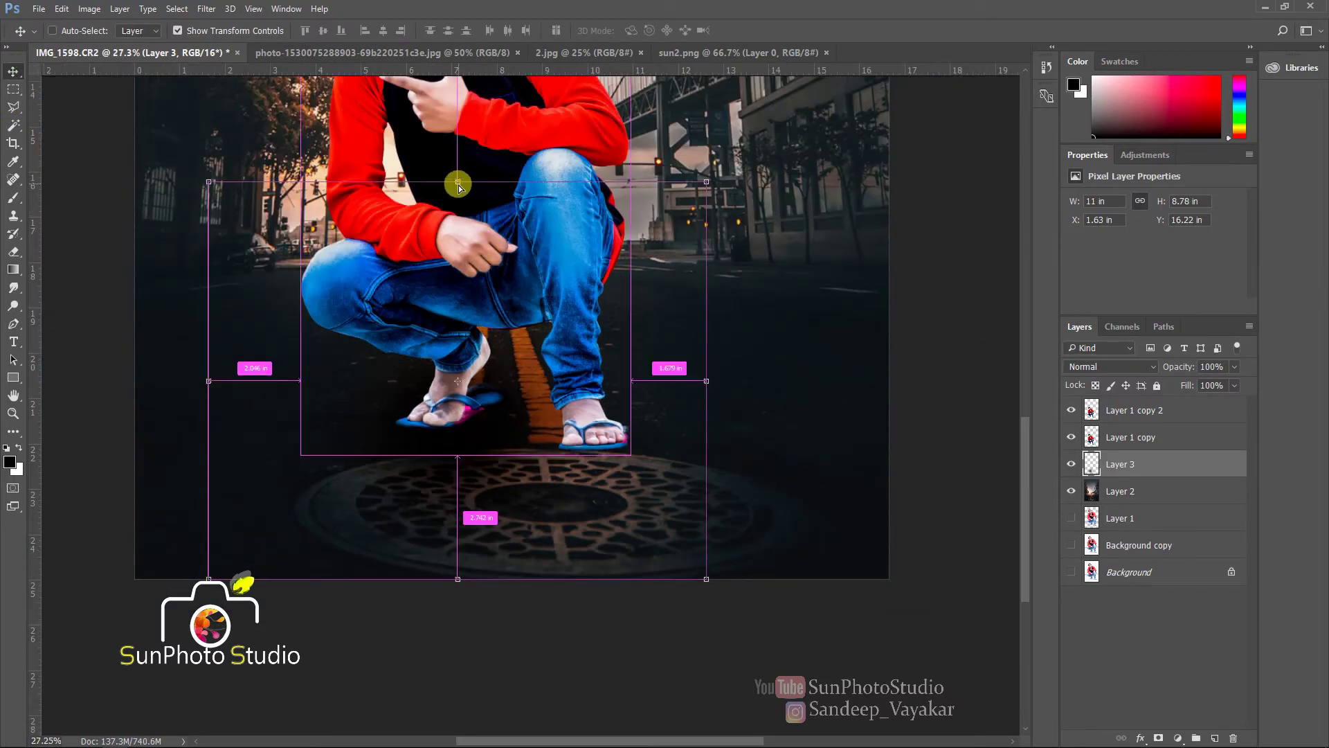
{"action": "left_click_drag", "start_coordinate": [458, 183], "coordinate": [532, 346]}
{"action": "left_click_drag", "start_coordinate": [250, 396], "coordinate": [488, 396]}
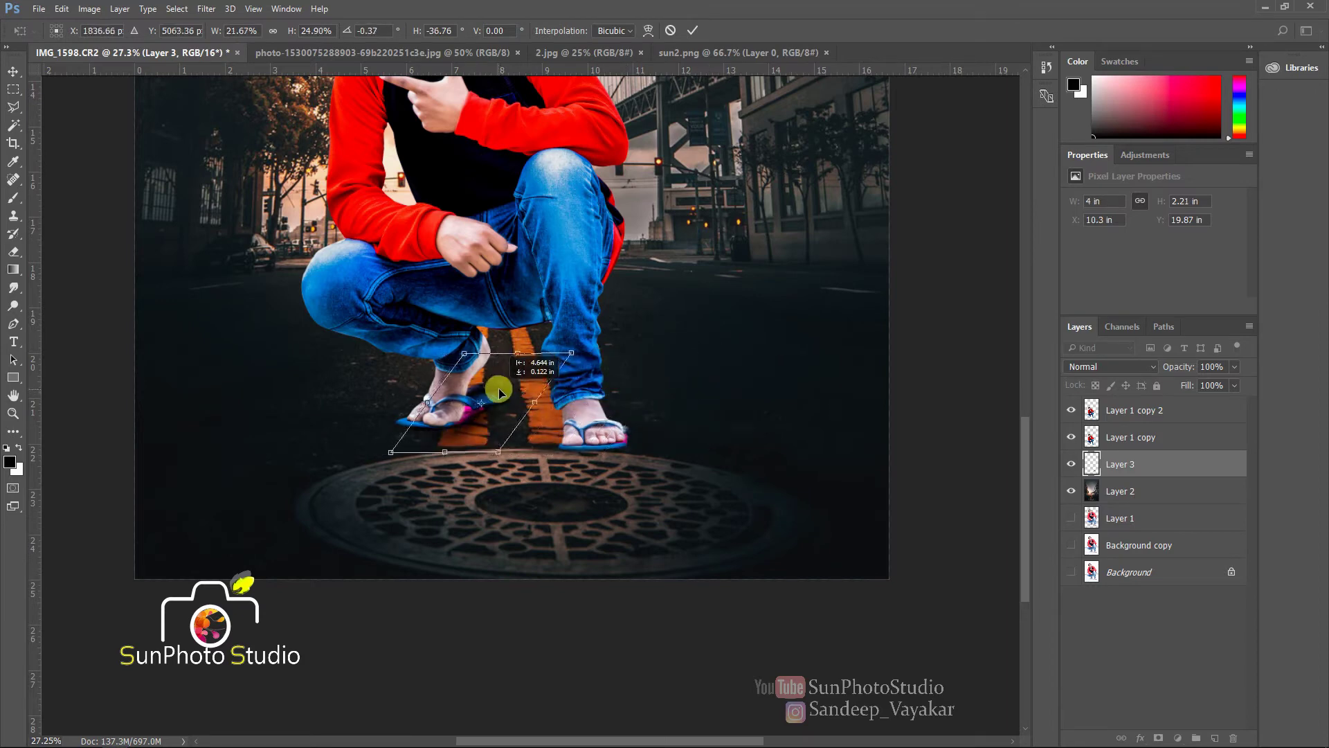
{"action": "left_click_drag", "start_coordinate": [521, 354], "coordinate": [546, 345]}
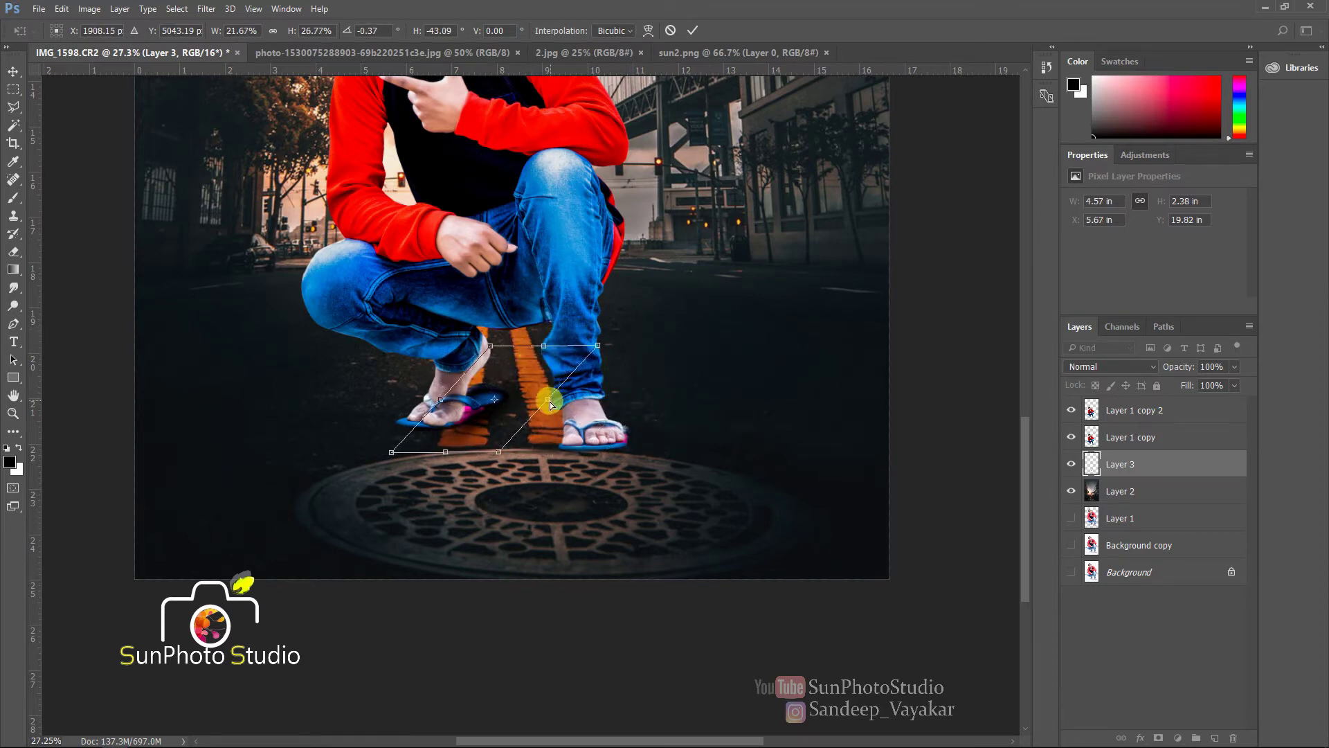
{"action": "left_click_drag", "start_coordinate": [548, 398], "coordinate": [593, 417]}
{"action": "left_click_drag", "start_coordinate": [494, 410], "coordinate": [478, 398]}
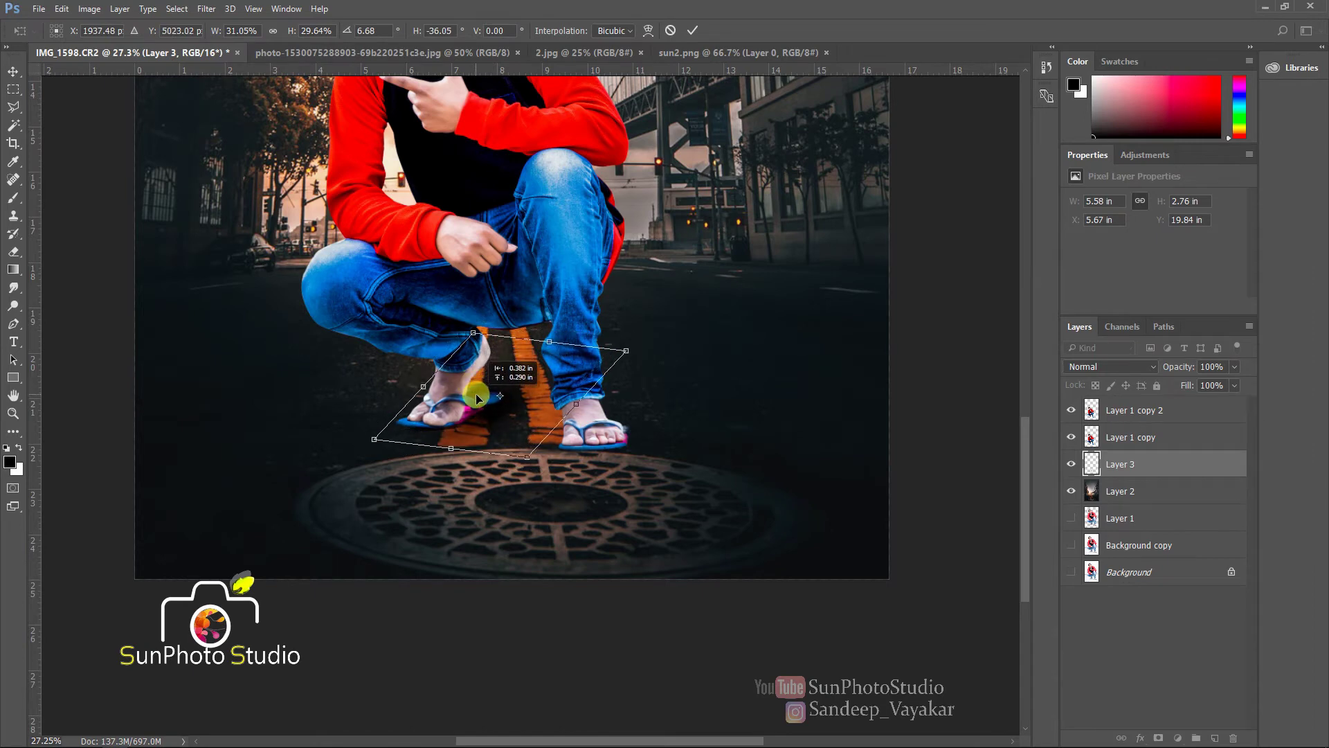
Stretch the Layer 3 shadow into a wide diagonal shape about 58% wide and 48% high, spanning the ground behind both feet
{"action": "left_click_drag", "start_coordinate": [551, 339], "coordinate": [596, 249]}
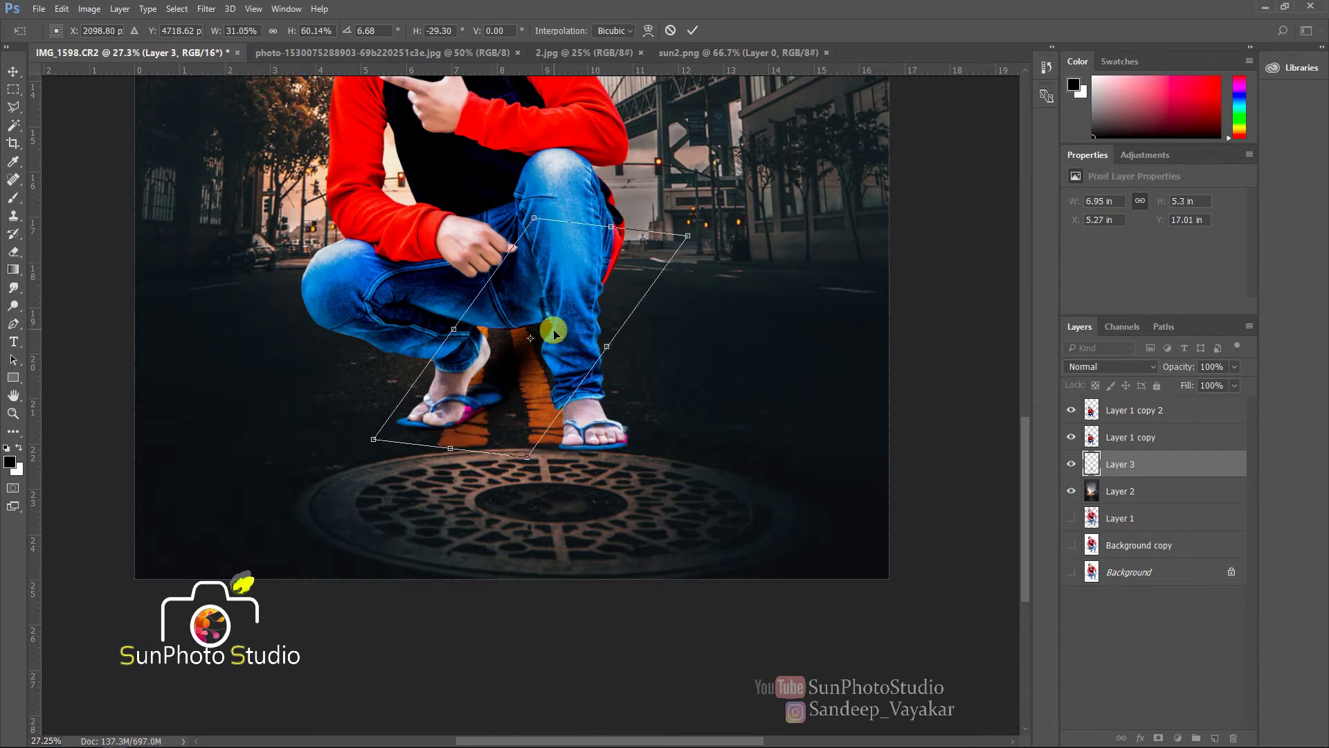
{"action": "left_click_drag", "start_coordinate": [551, 326], "coordinate": [540, 367]}
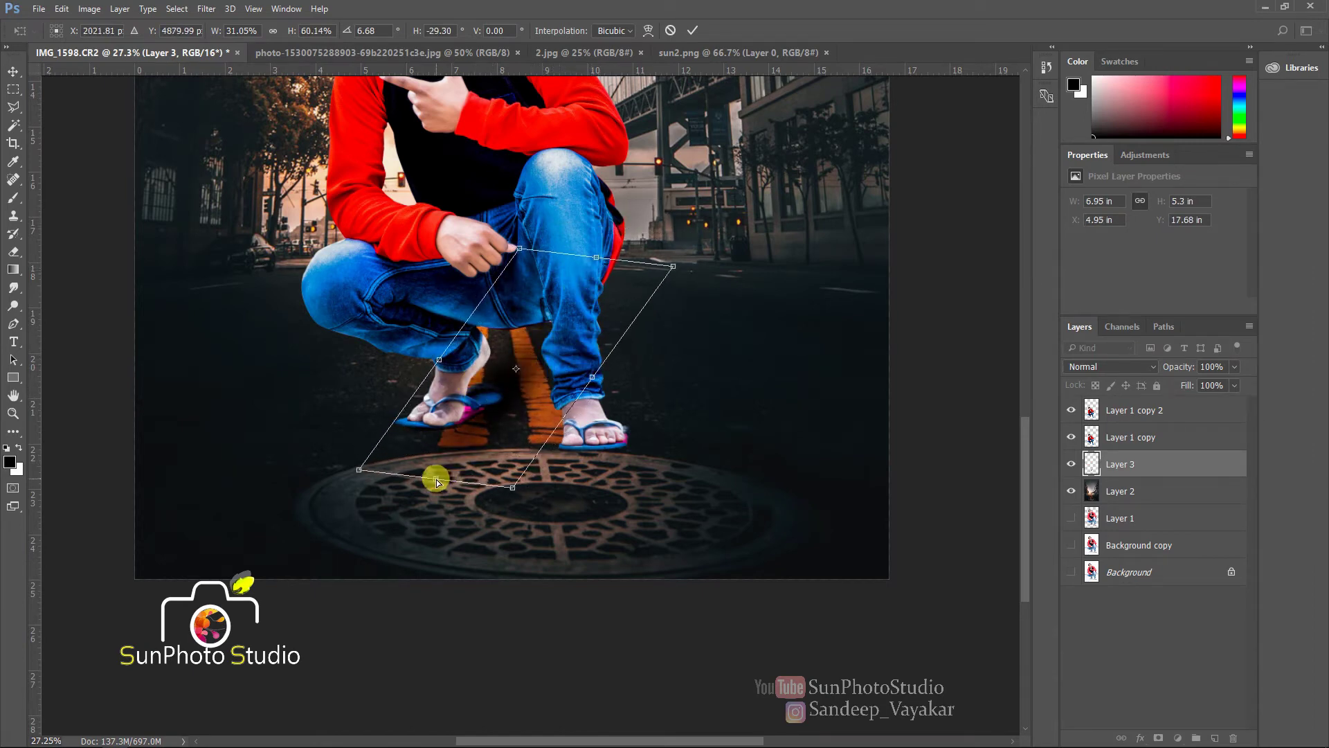
{"action": "left_click_drag", "start_coordinate": [437, 481], "coordinate": [220, 339]}
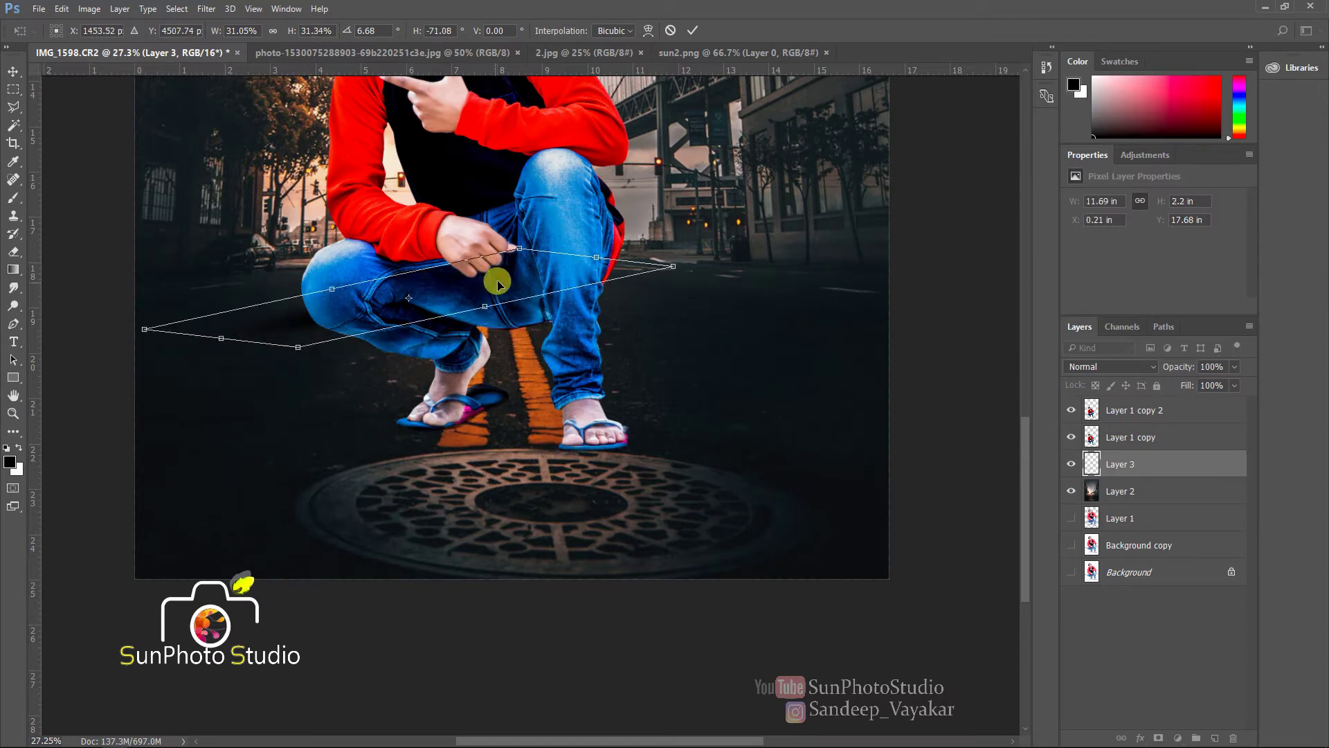
{"action": "left_click_drag", "start_coordinate": [498, 284], "coordinate": [638, 382]}
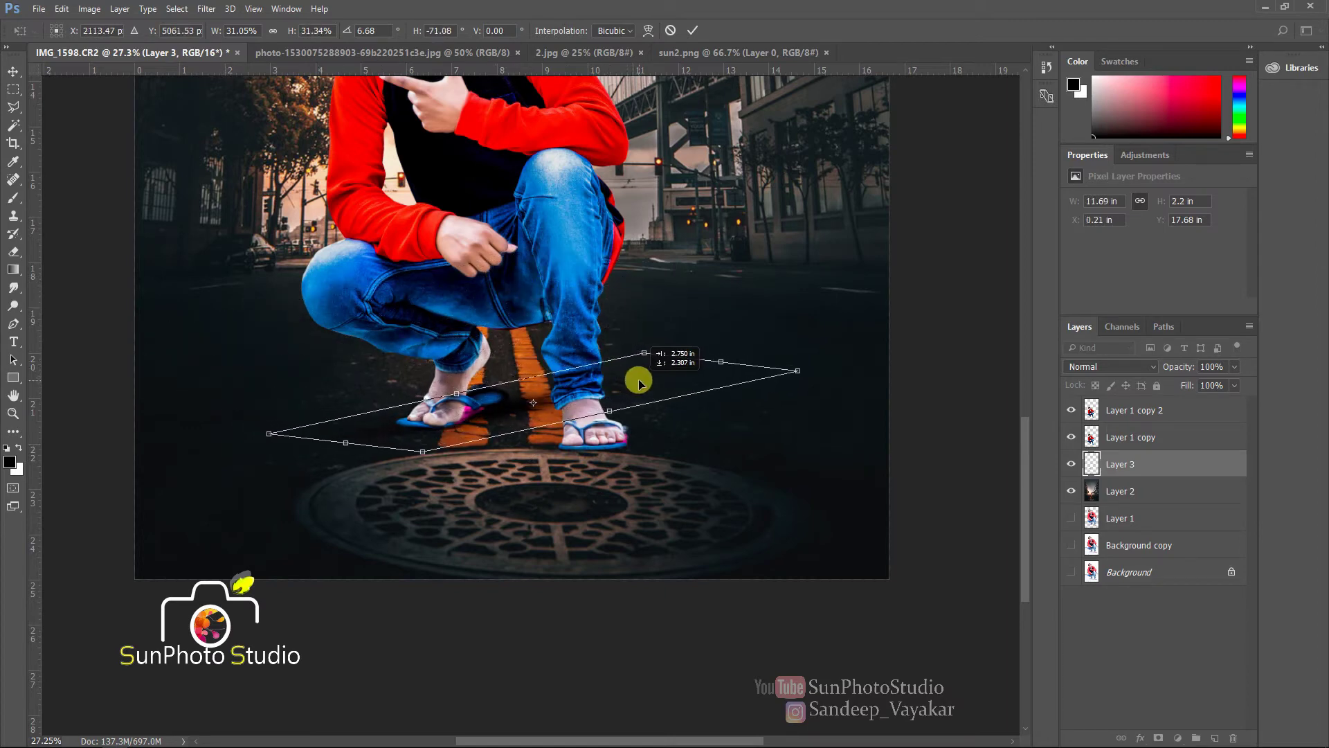
{"action": "left_click_drag", "start_coordinate": [758, 440], "coordinate": [679, 426]}
{"action": "left_click_drag", "start_coordinate": [636, 339], "coordinate": [513, 323]}
{"action": "left_click_drag", "start_coordinate": [524, 415], "coordinate": [569, 376]}
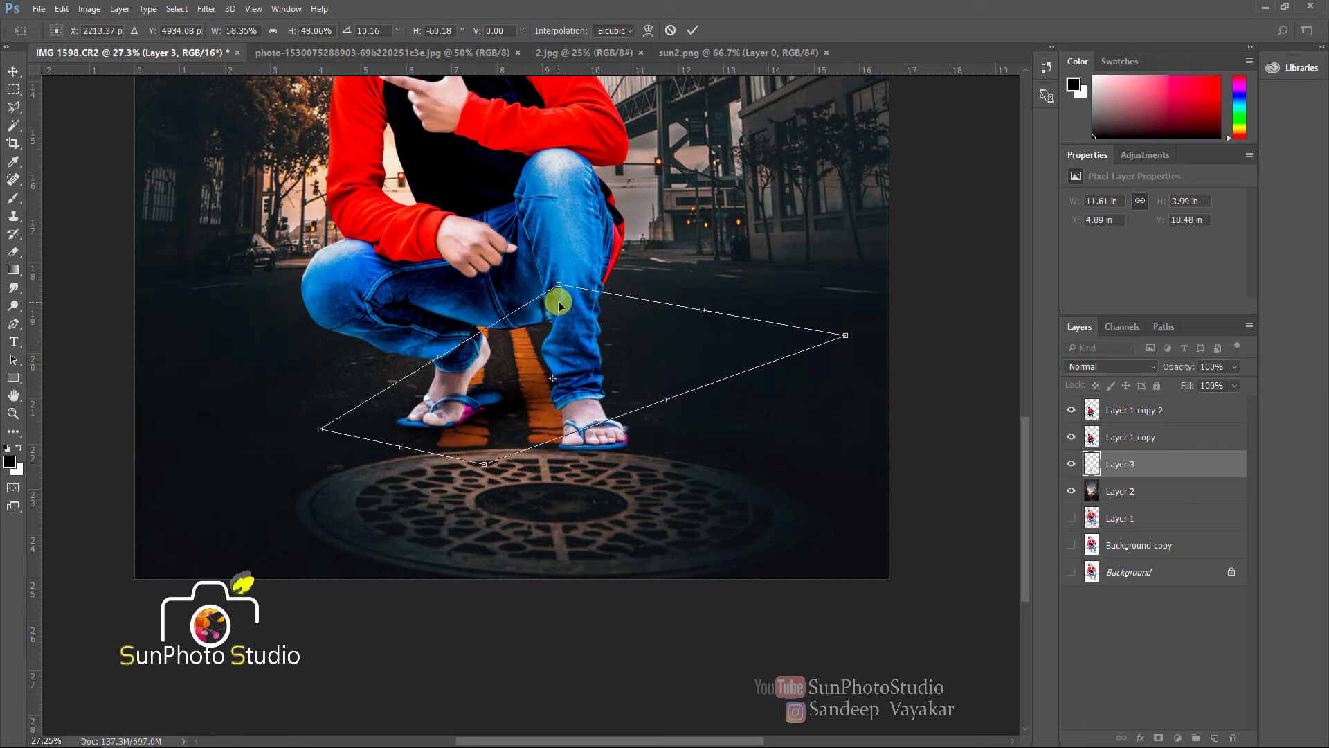
Narrow the Layer 3 shadow to about 6.62 by 3.34 in, apply the transform and set the layer's opacity to 71%
{"action": "left_click_drag", "start_coordinate": [833, 336], "coordinate": [680, 342]}
{"action": "left_click_drag", "start_coordinate": [550, 394], "coordinate": [555, 395]}
{"action": "key", "text": "Return"}
{"action": "scroll", "coordinate": [554, 395], "scroll_direction": "up", "scroll_amount": 3}
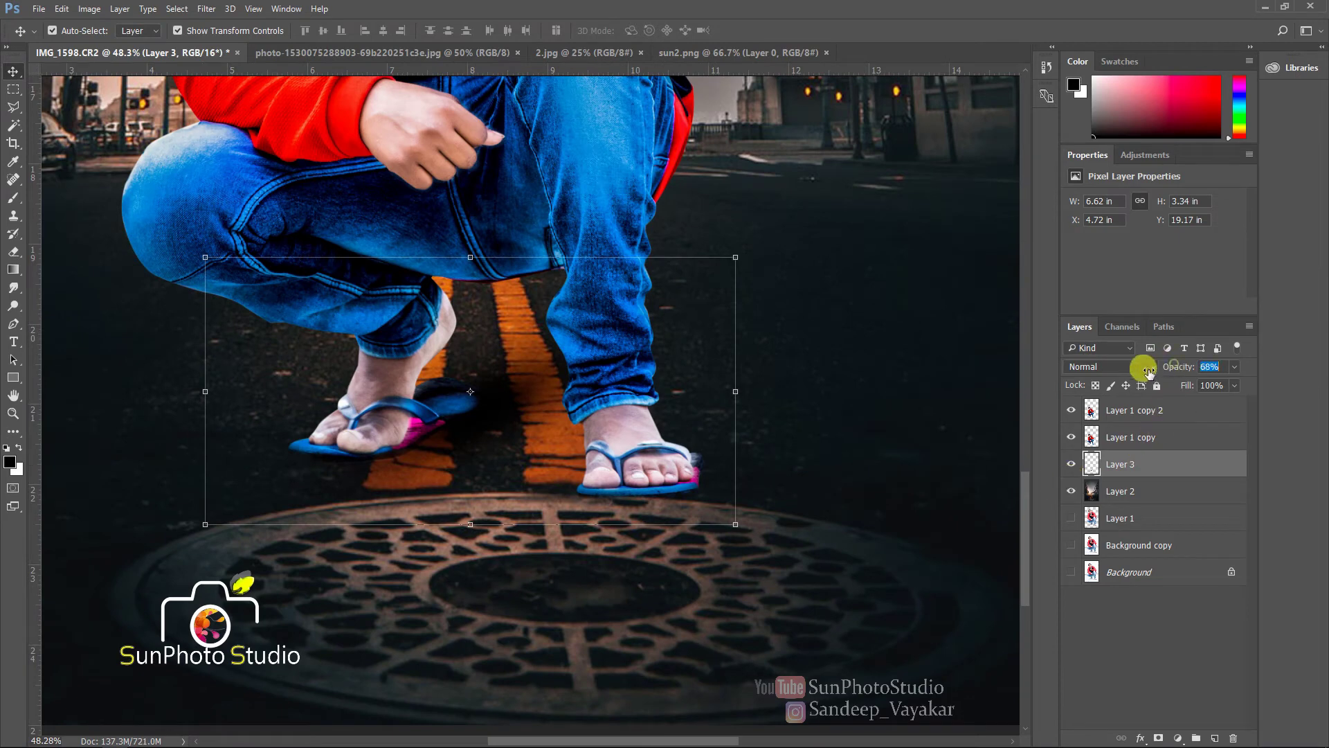
{"action": "left_click_drag", "start_coordinate": [1148, 372], "coordinate": [1154, 370]}
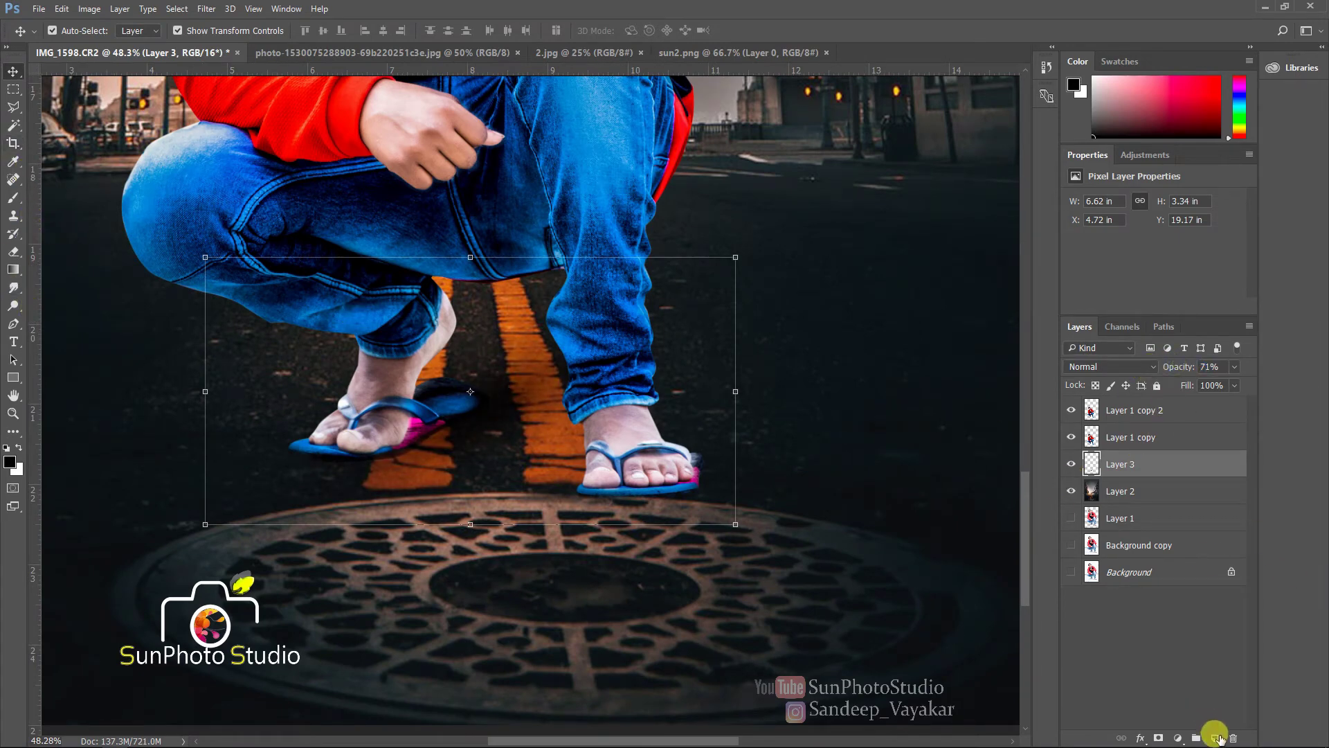
Create a new layer above Layer 3 and paint one soft black dab at the front foot with an 800-pixel brush
{"action": "left_click", "coordinate": [1216, 738]}
{"action": "key", "text": "b"}
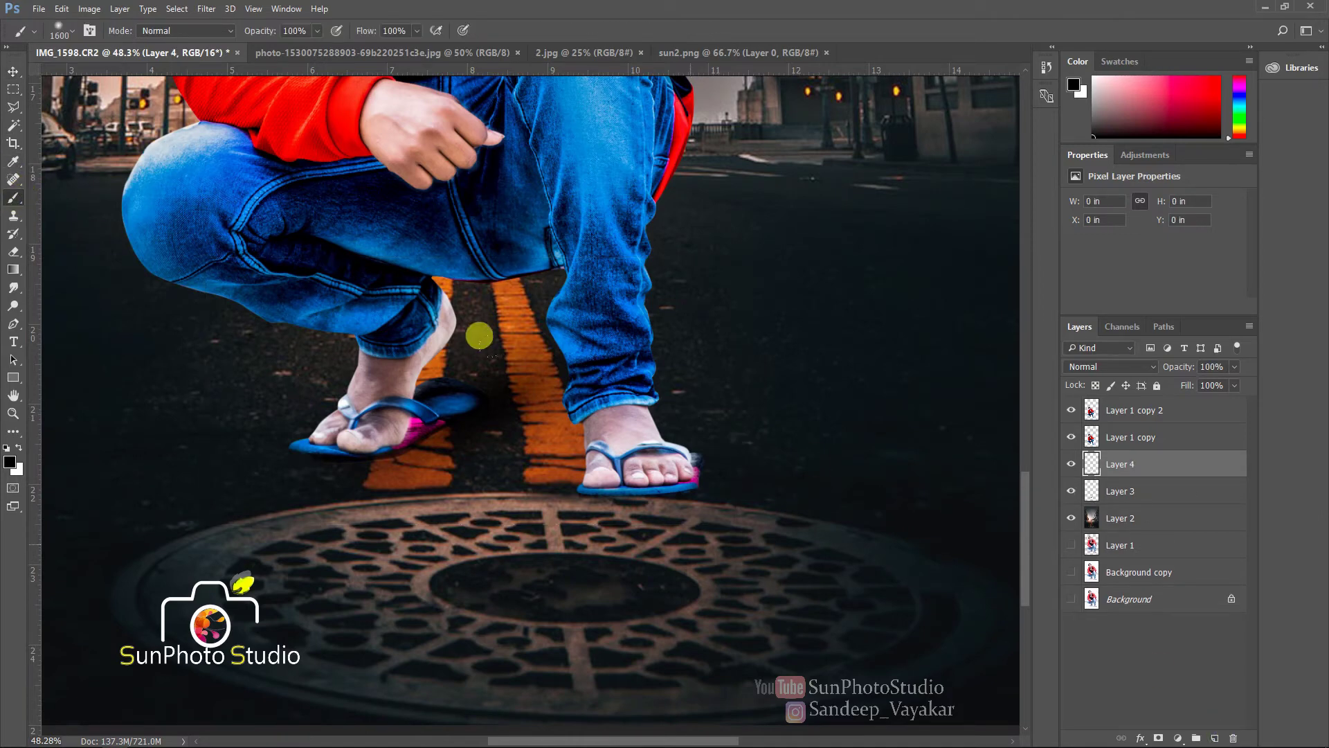
{"action": "left_click", "coordinate": [627, 490]}
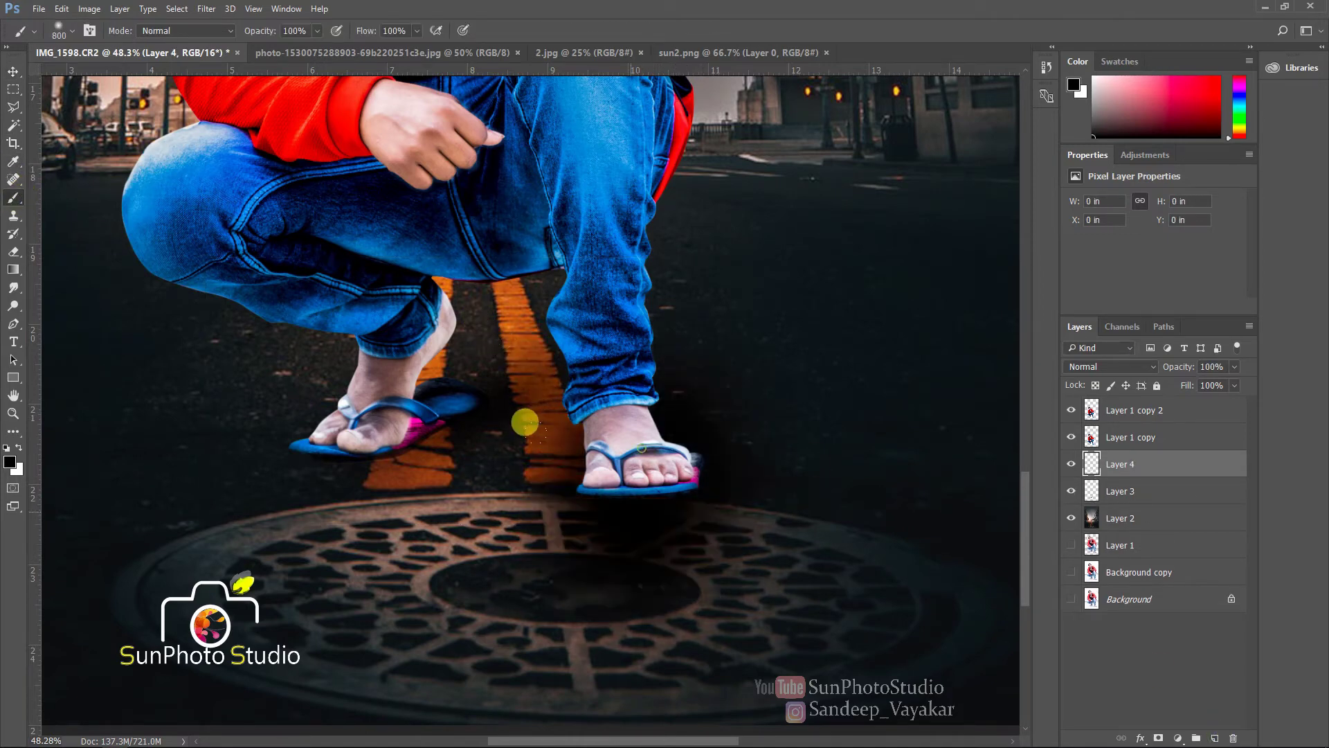
Scale the Layer 4 dab to about 68% width and 55% height with a slight skew, centring it on the front foot
{"action": "left_click", "coordinate": [15, 69]}
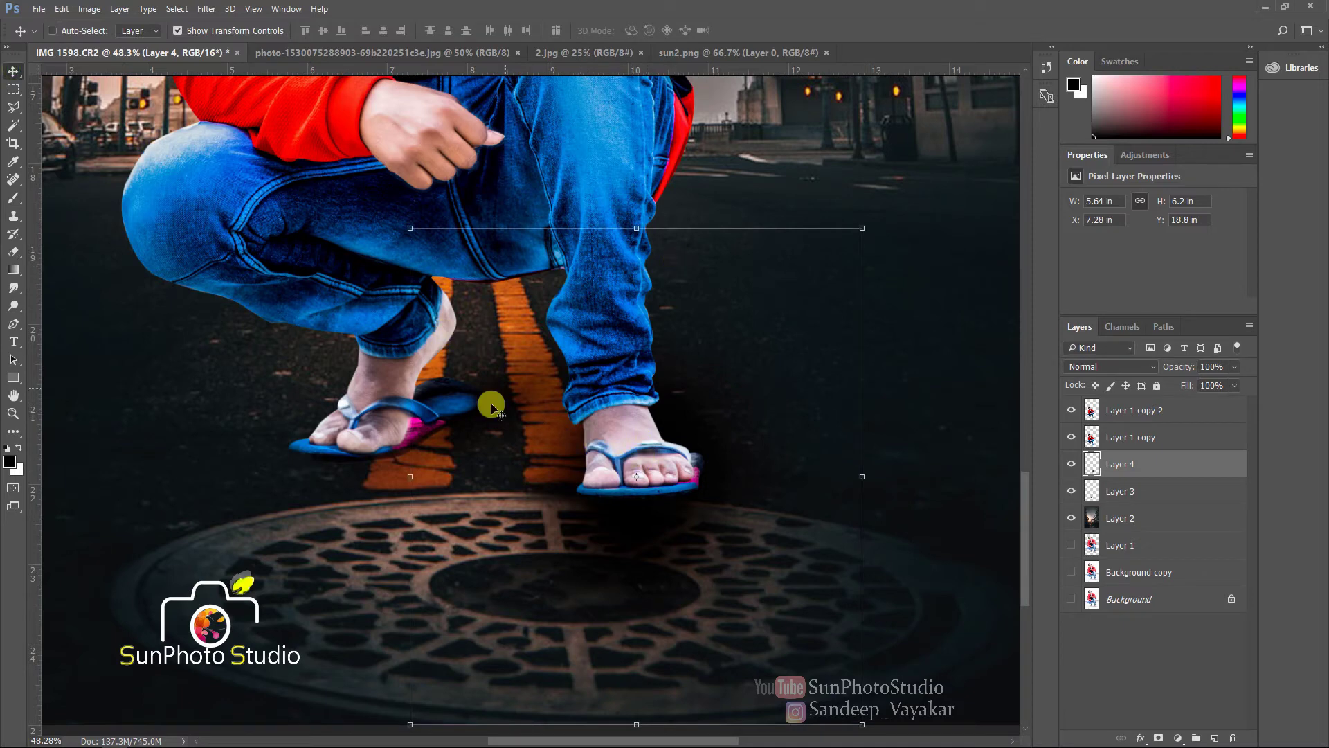
{"action": "left_click_drag", "start_coordinate": [492, 409], "coordinate": [406, 479]}
{"action": "left_click_drag", "start_coordinate": [633, 226], "coordinate": [705, 248]}
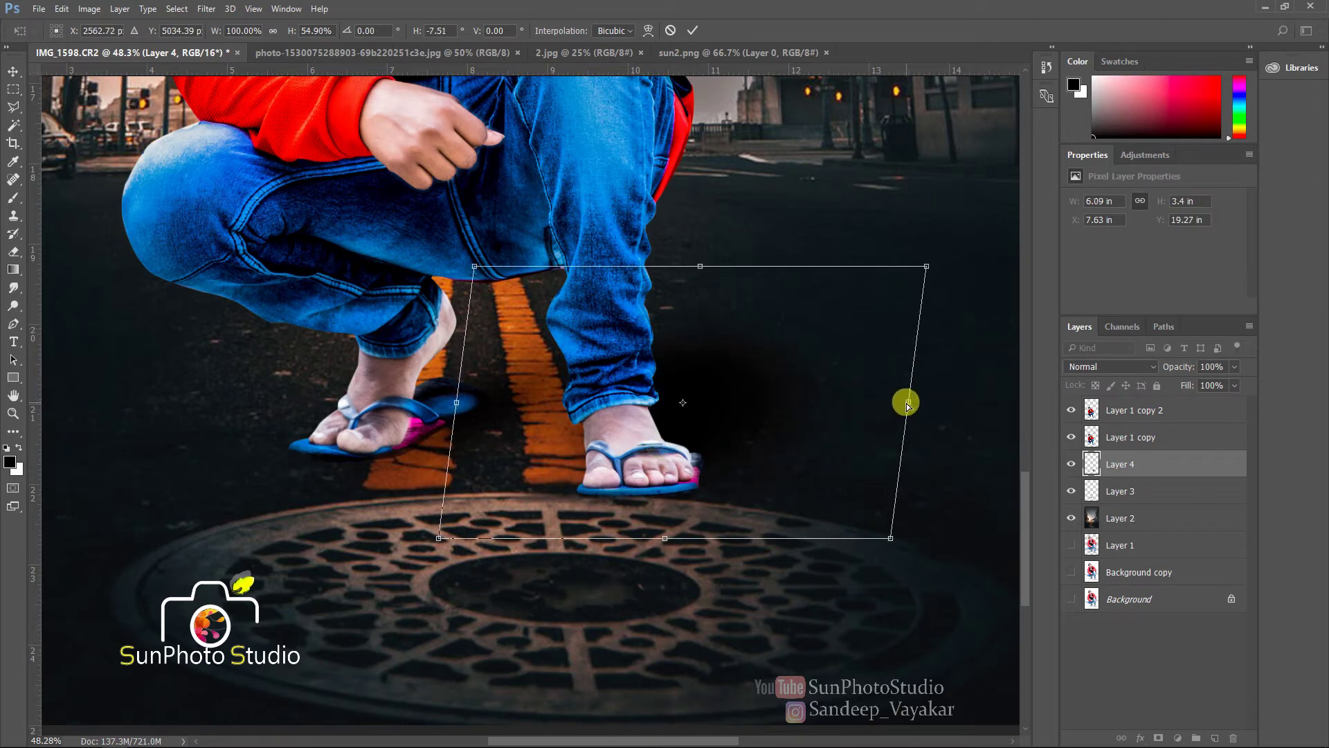
{"action": "left_click_drag", "start_coordinate": [908, 405], "coordinate": [849, 448]}
{"action": "left_click_drag", "start_coordinate": [775, 475], "coordinate": [725, 477]}
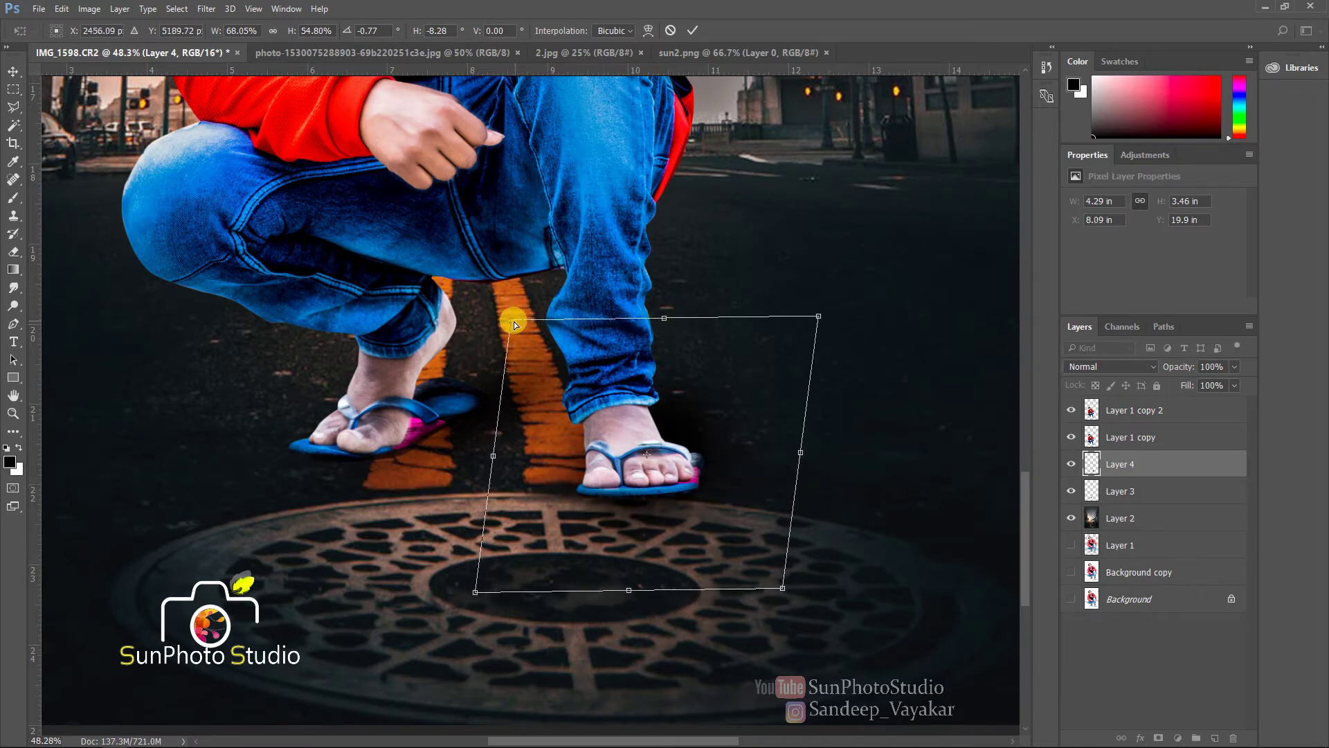
Distort the Layer 4 shadow with a narrow upper edge and widely spread lower corners, place it beside the front foot and apply the transform
{"action": "left_click_drag", "start_coordinate": [513, 322], "coordinate": [658, 347]}
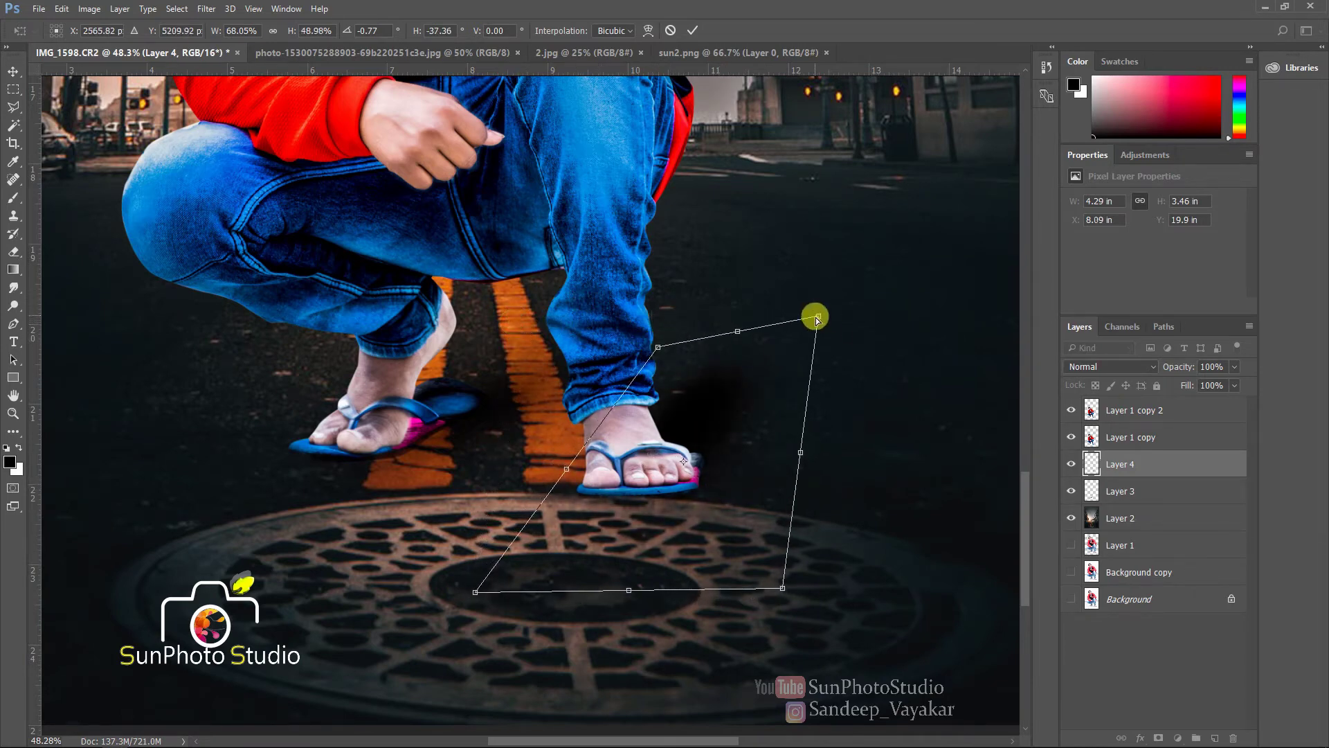
{"action": "left_click_drag", "start_coordinate": [818, 320], "coordinate": [707, 342]}
{"action": "left_click_drag", "start_coordinate": [702, 502], "coordinate": [691, 528]}
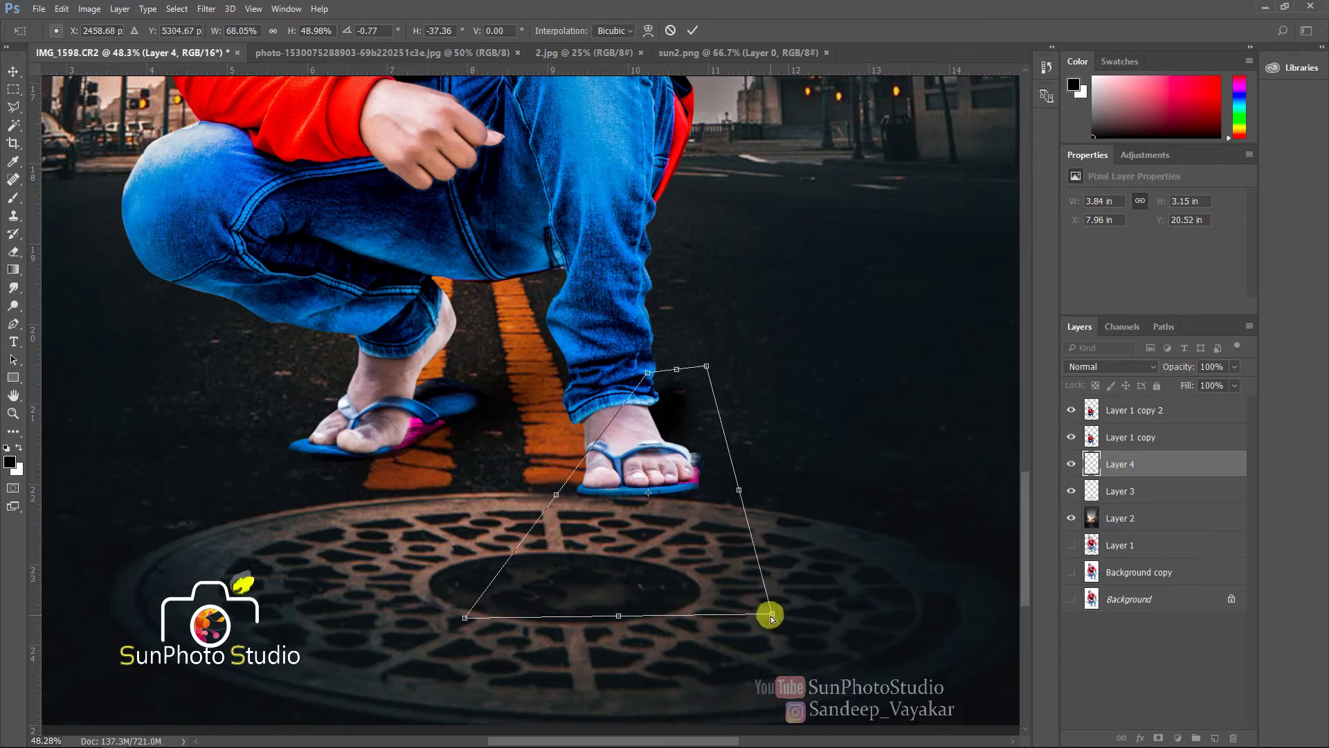
{"action": "left_click_drag", "start_coordinate": [772, 616], "coordinate": [1011, 670]}
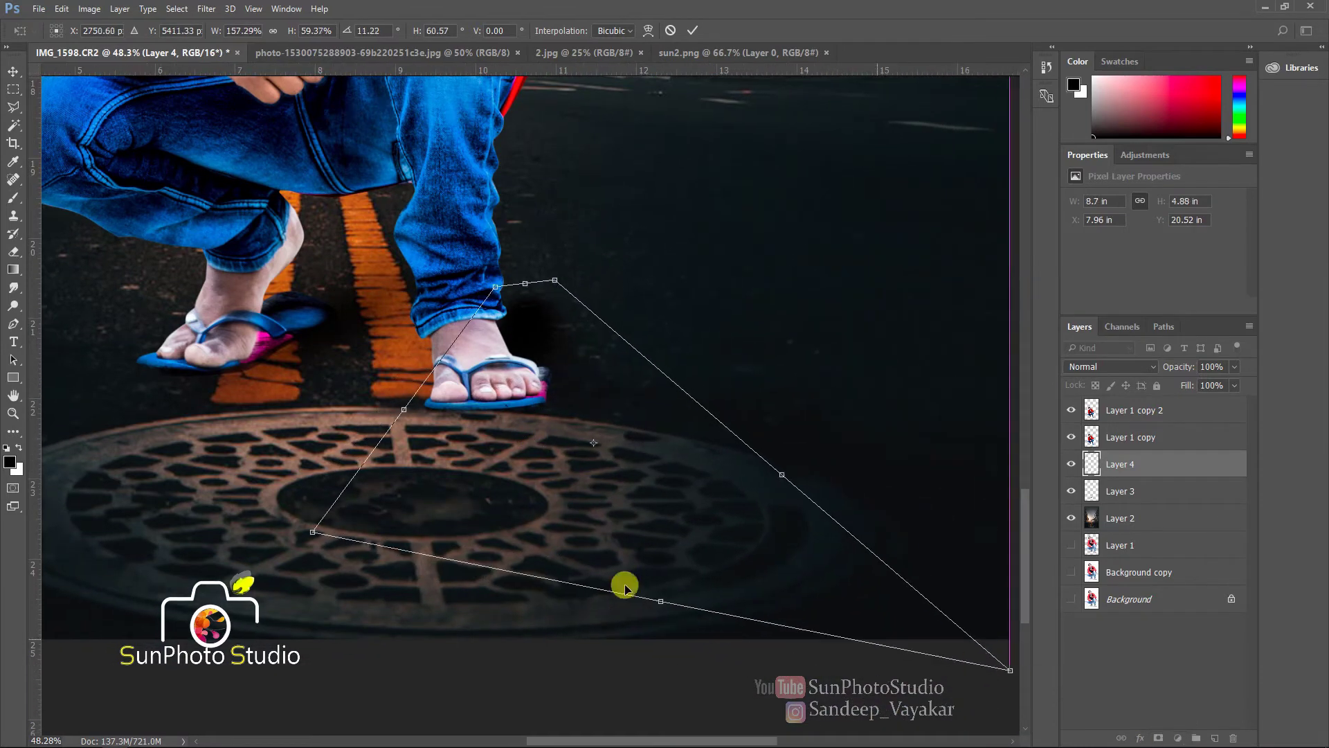
{"action": "left_click_drag", "start_coordinate": [311, 534], "coordinate": [12, 569]}
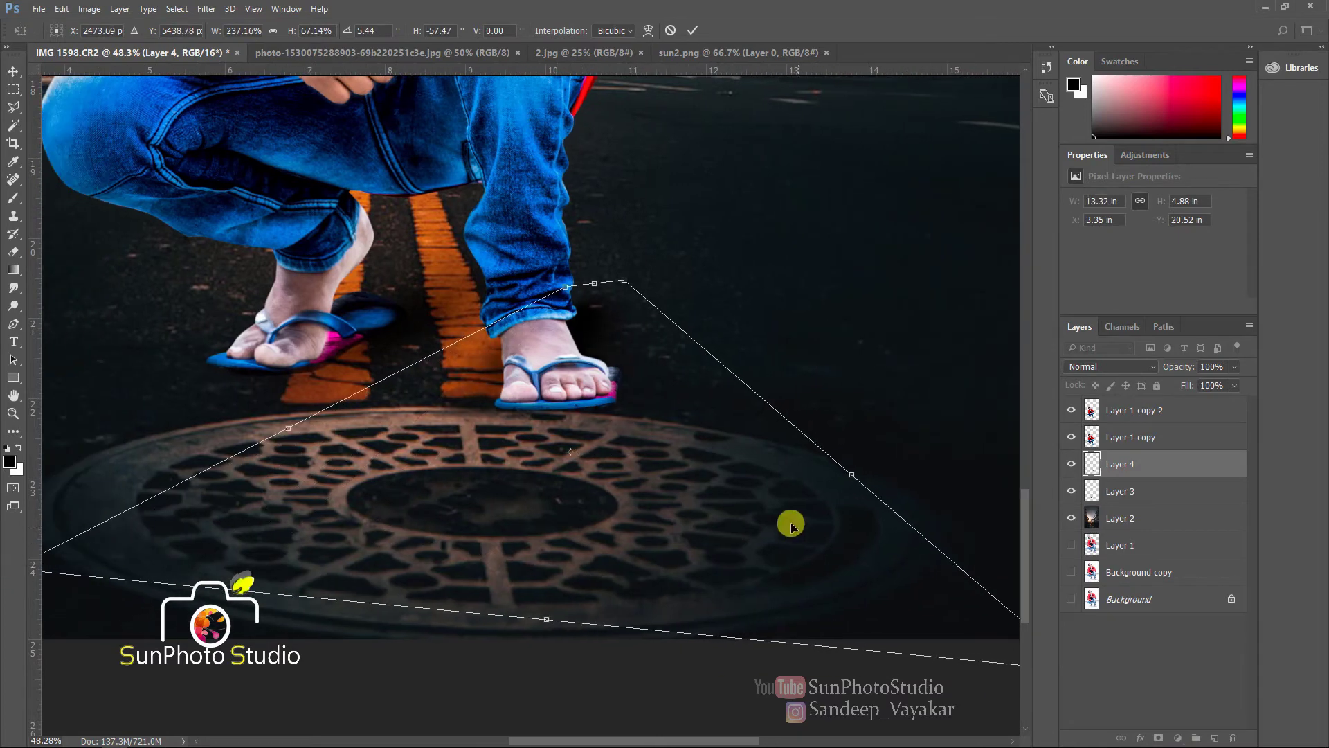
{"action": "left_click_drag", "start_coordinate": [668, 474], "coordinate": [694, 508]}
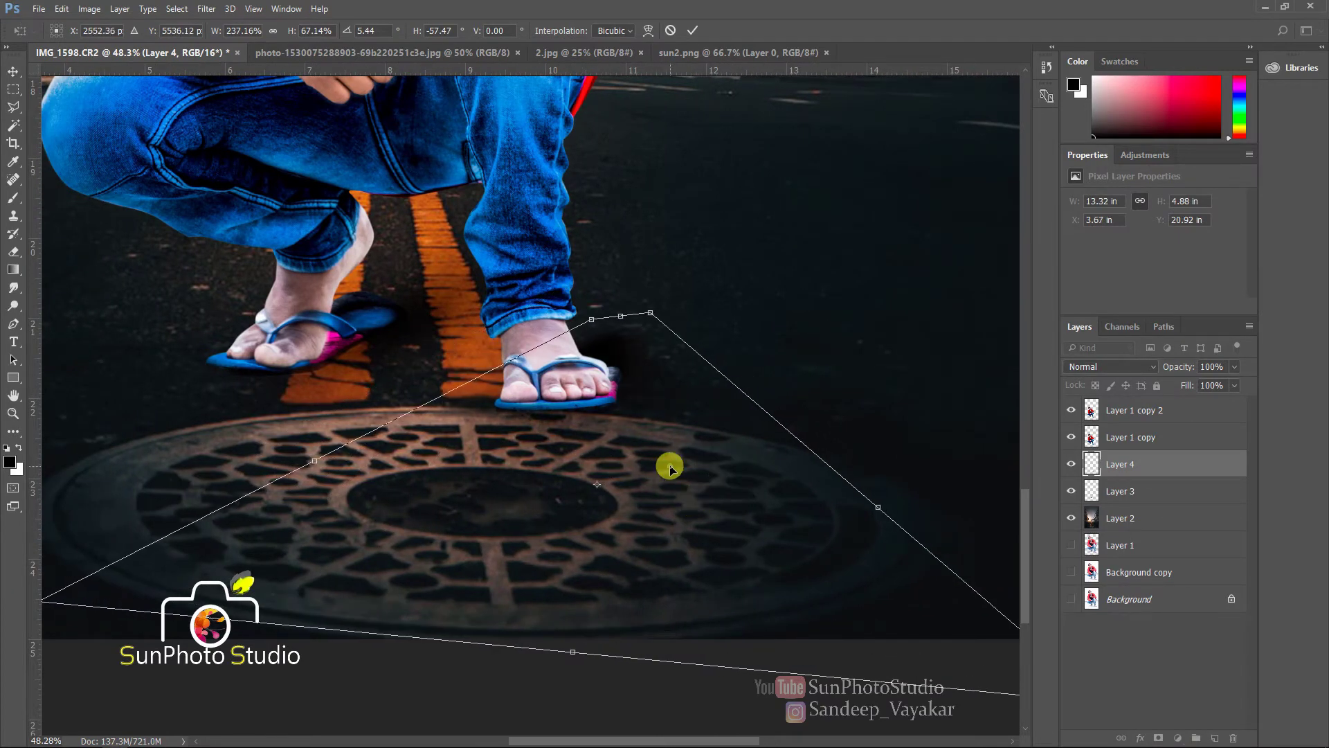
{"action": "key", "text": "Return"}
Lower Layer 4's opacity to about 53% and reduce the opacity of the back foot's shadow on Layer 3
{"action": "scroll", "coordinate": [544, 457], "scroll_direction": "down", "scroll_amount": 9}
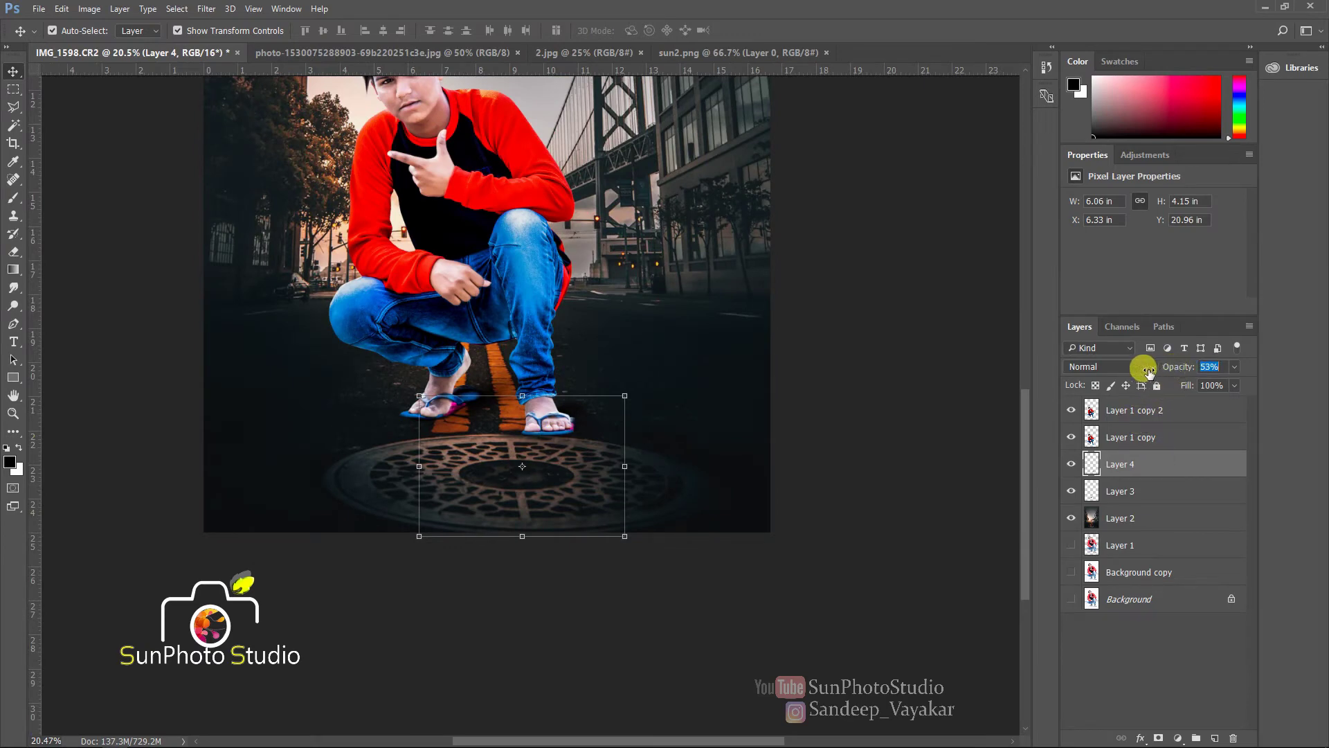
{"action": "left_click", "coordinate": [483, 405]}
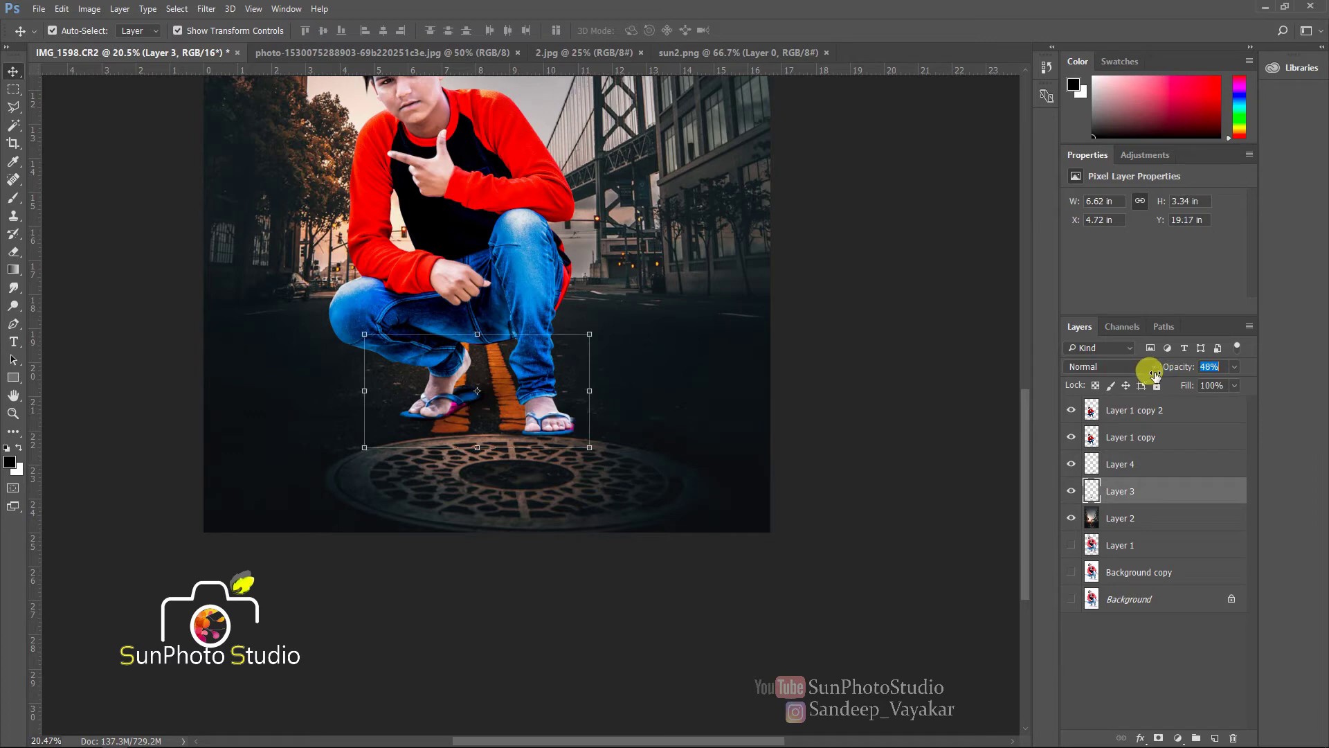
{"action": "left_click", "coordinate": [474, 225]}
{"action": "scroll", "coordinate": [481, 367], "scroll_direction": "down", "scroll_amount": 5}
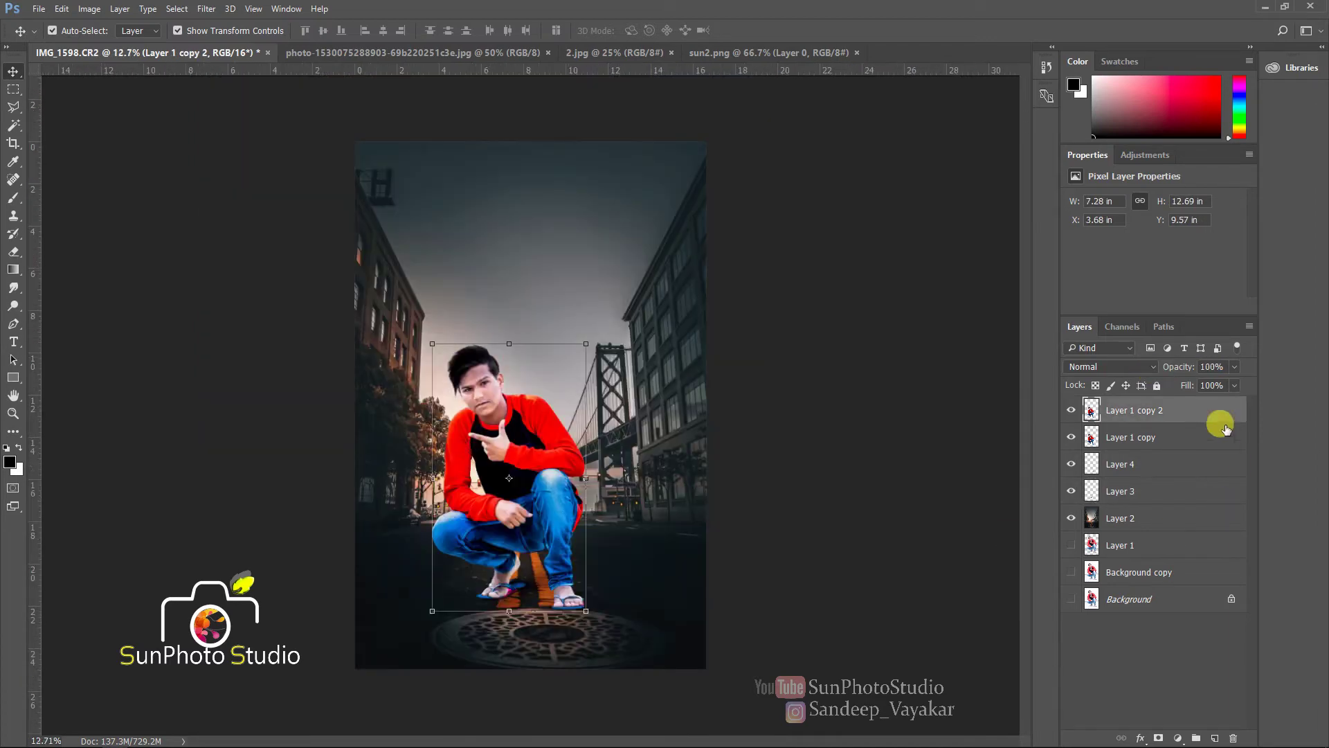
{"action": "left_click", "coordinate": [1144, 442]}
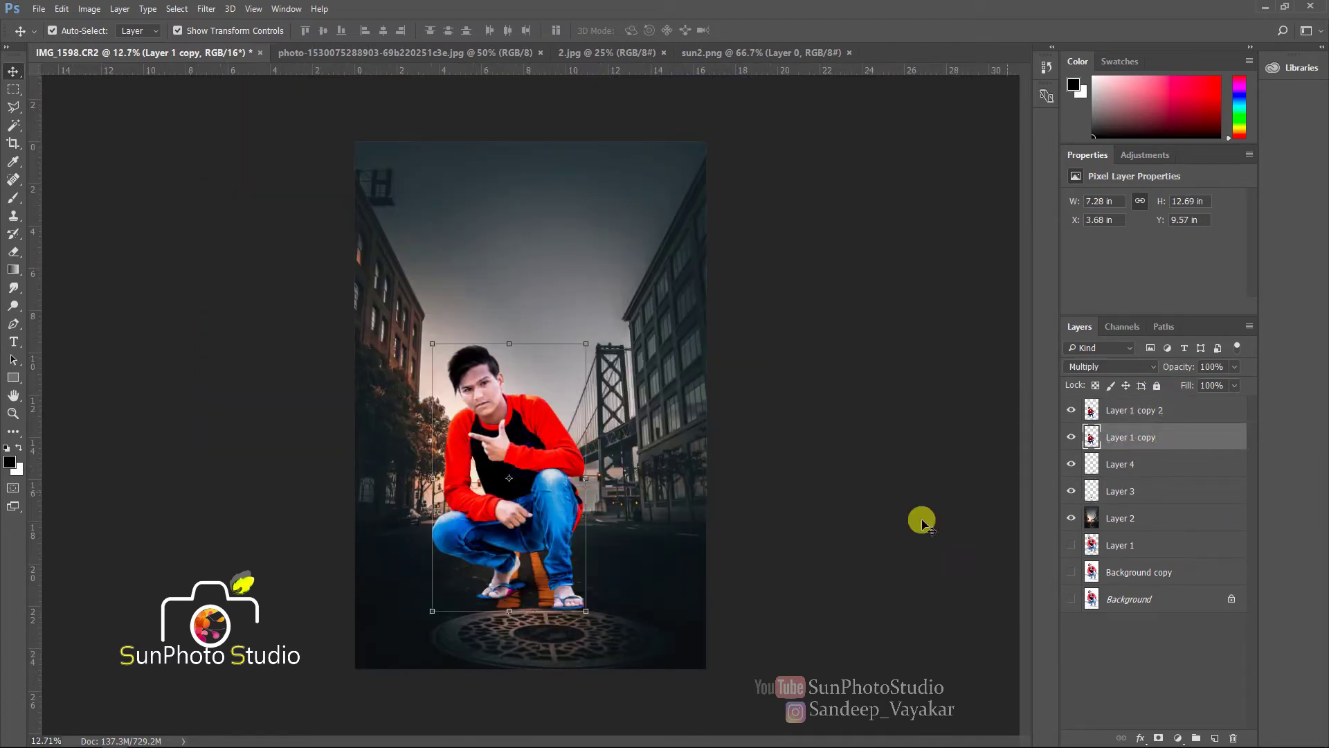
{"action": "left_click", "coordinate": [772, 564]}
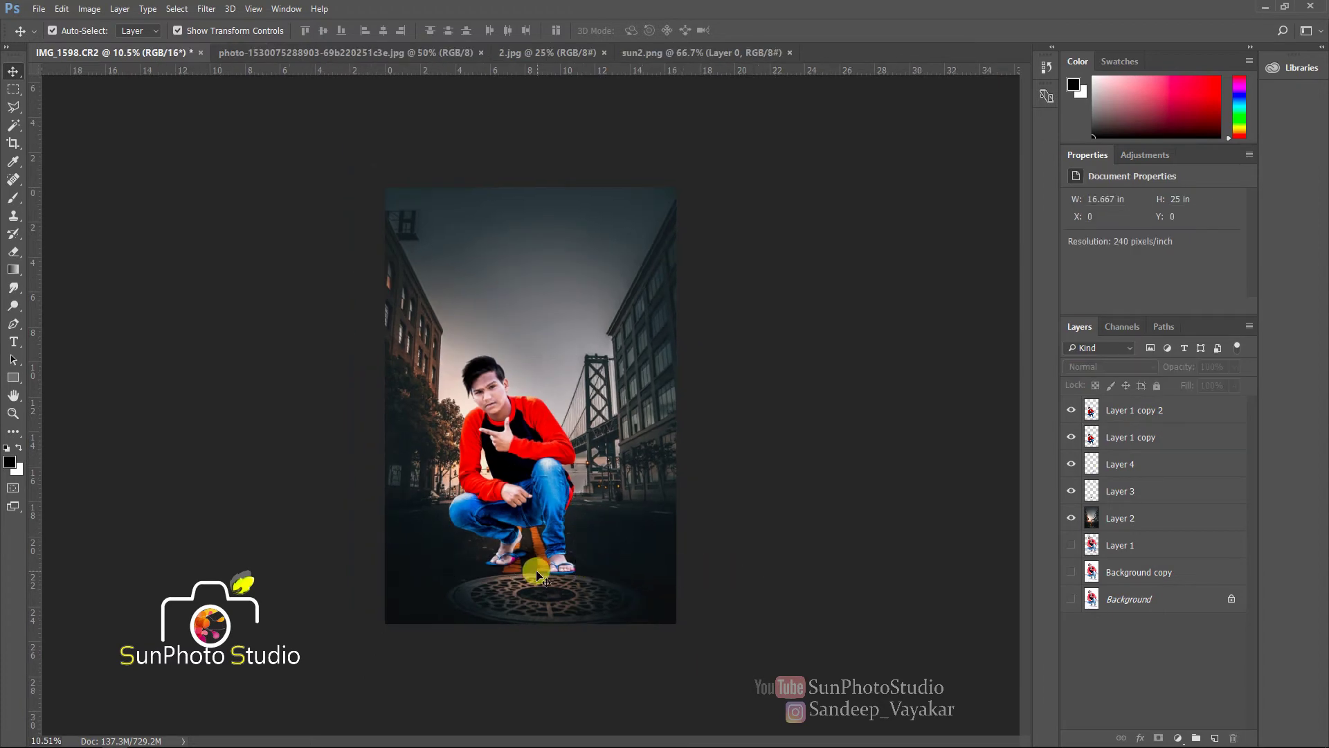
{"action": "scroll", "coordinate": [535, 566], "scroll_direction": "up", "scroll_amount": 3}
{"action": "scroll", "coordinate": [534, 566], "scroll_direction": "down", "scroll_amount": 2}
Copy the fireworks image from 2.jpg into the IMG_1598.CR2 composite and place its layer directly below Layer 1 copy
{"action": "left_click", "coordinate": [507, 471]}
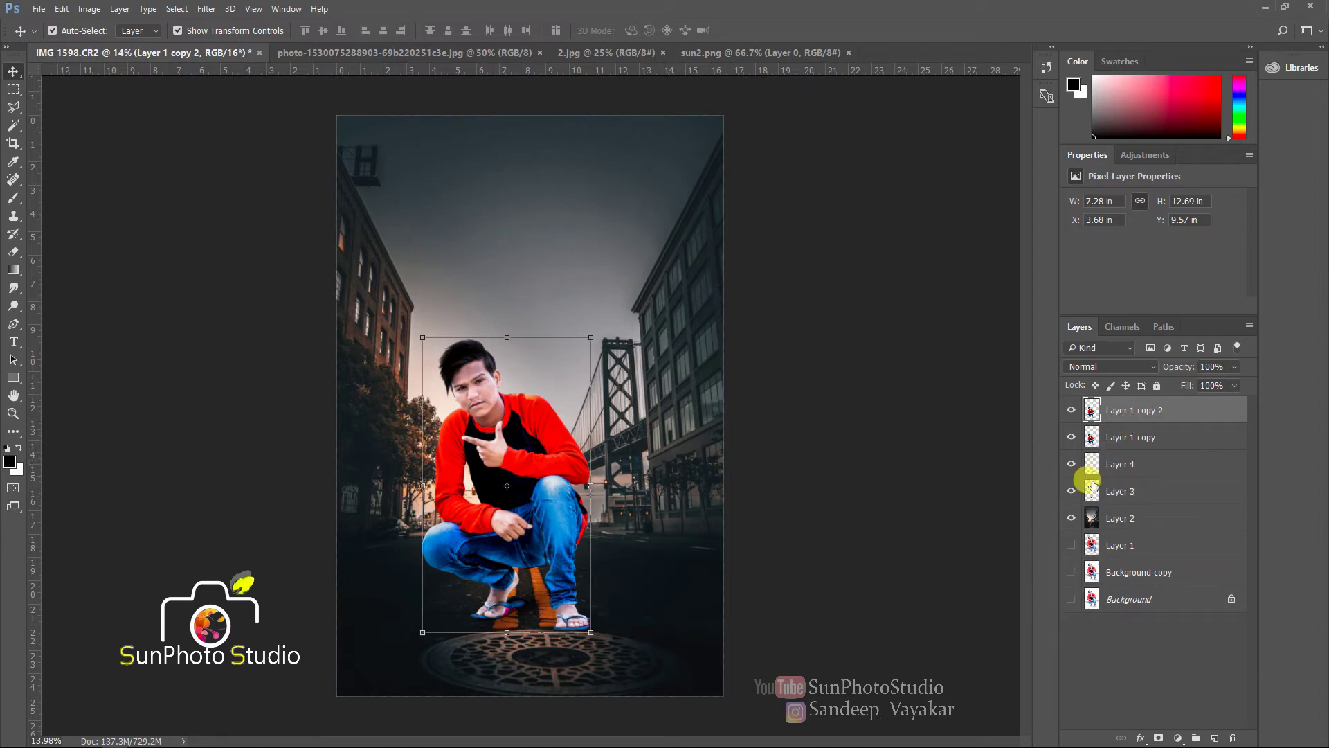
{"action": "left_click", "coordinate": [769, 54]}
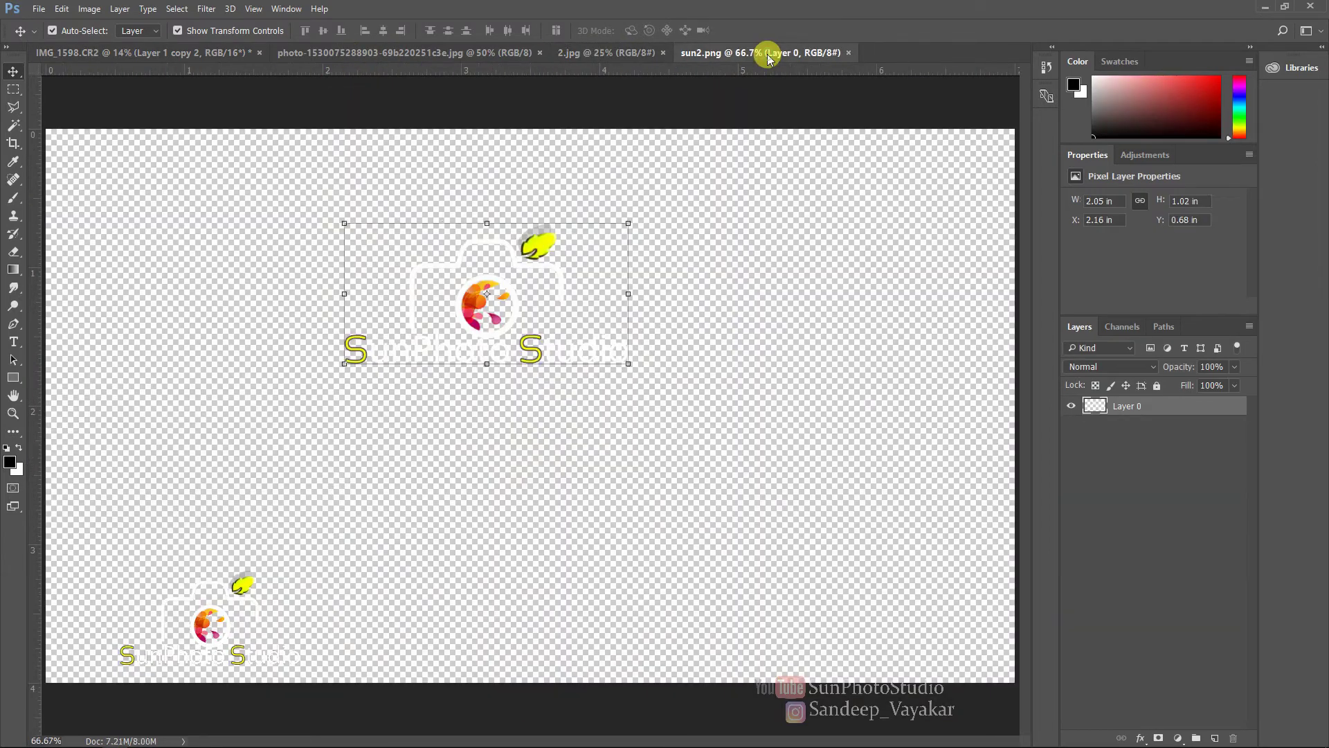
{"action": "left_click", "coordinate": [609, 52]}
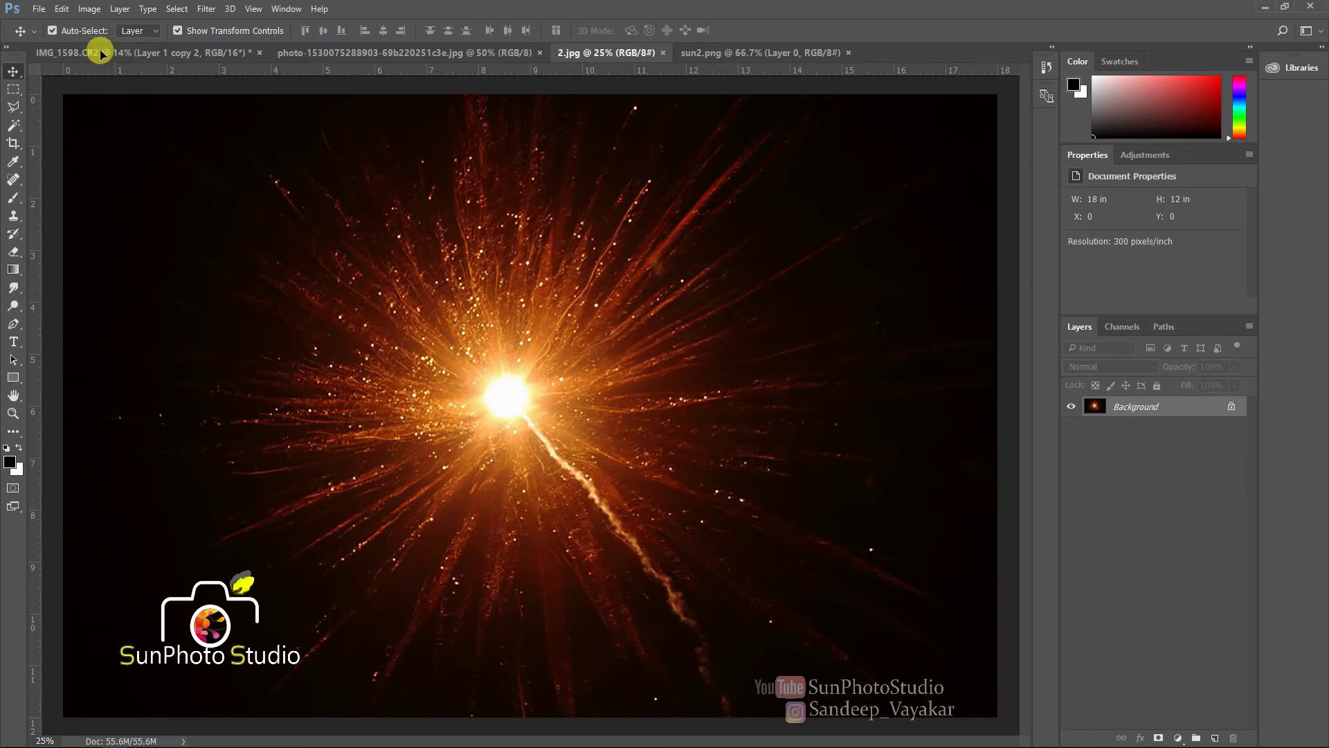
{"action": "left_click_drag", "start_coordinate": [100, 53], "coordinate": [526, 437]}
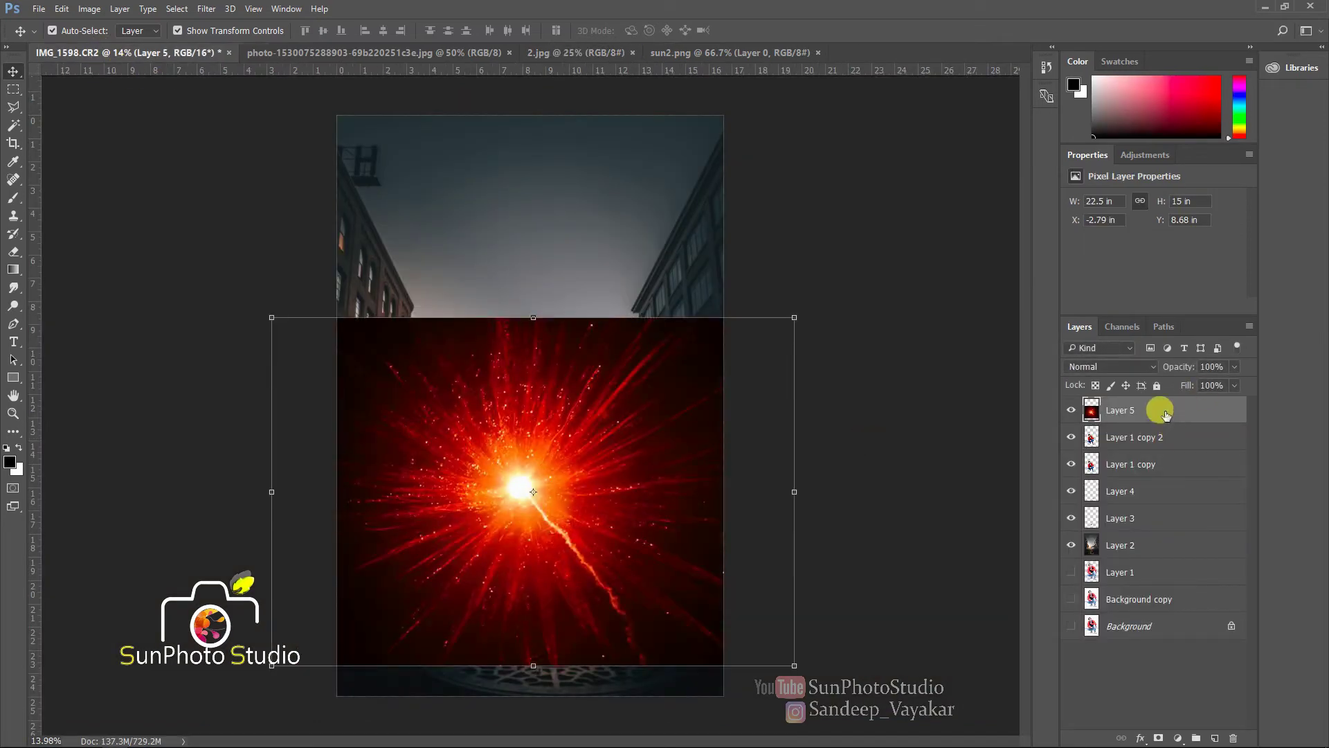
{"action": "left_click_drag", "start_coordinate": [1166, 414], "coordinate": [1149, 474]}
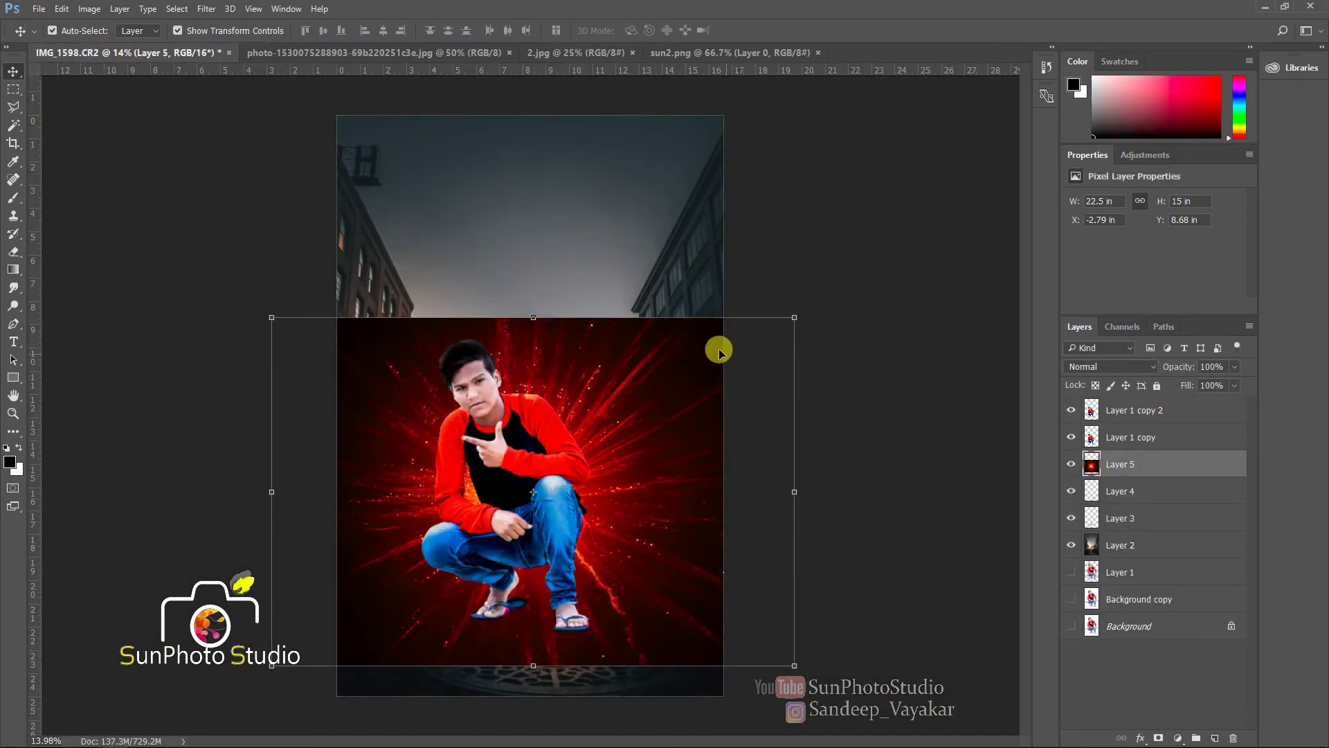
Apply a Gaussian Blur of 164.7 pixels to the Layer 5 fireworks image and set its blend mode to Screen
{"action": "left_click", "coordinate": [211, 9]}
{"action": "mouse_move", "coordinate": [264, 166]}
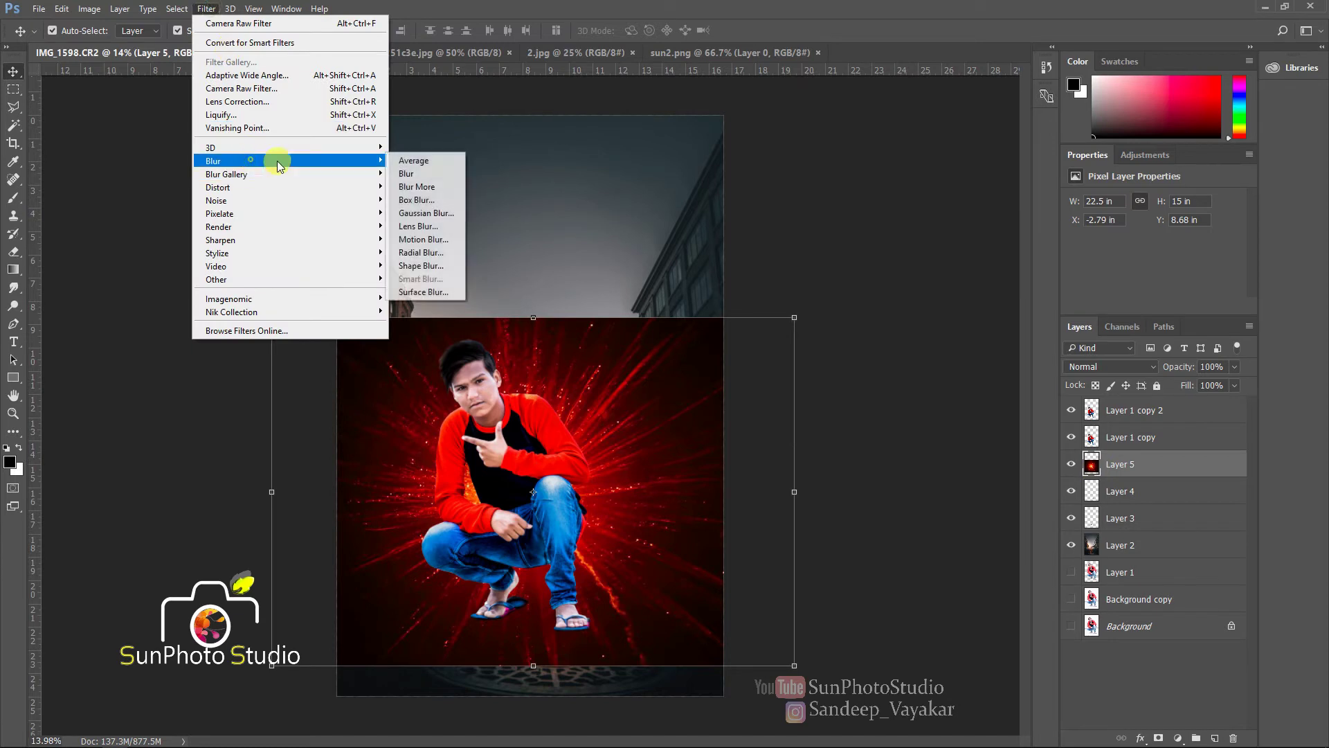
{"action": "left_click", "coordinate": [423, 210]}
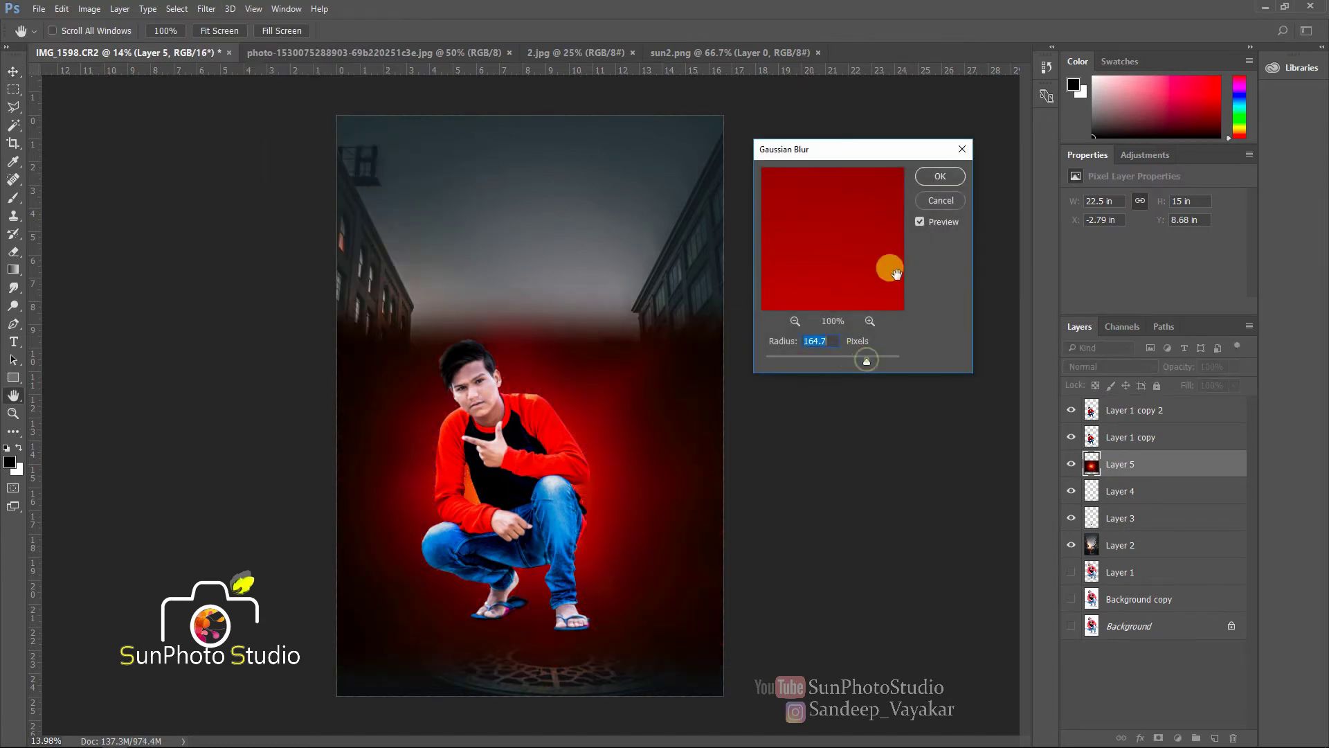
{"action": "left_click", "coordinate": [939, 176]}
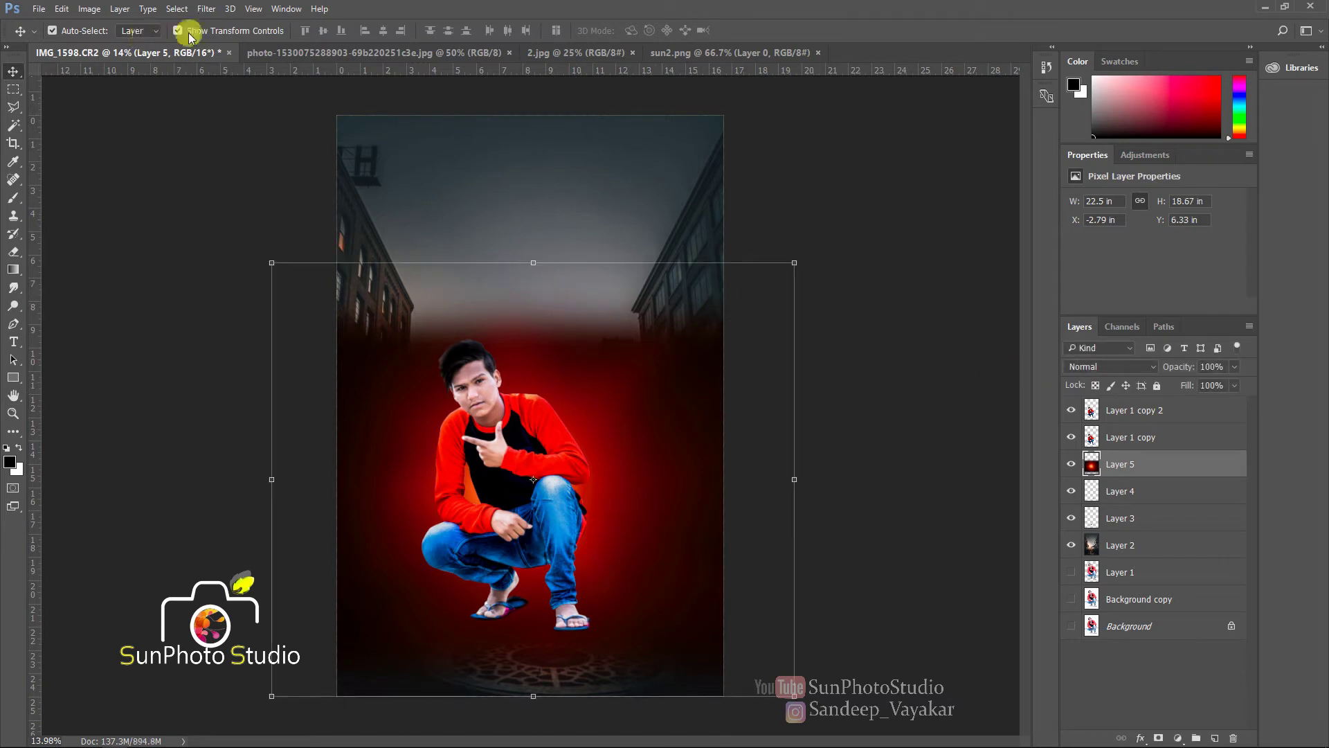
{"action": "left_click", "coordinate": [1108, 366]}
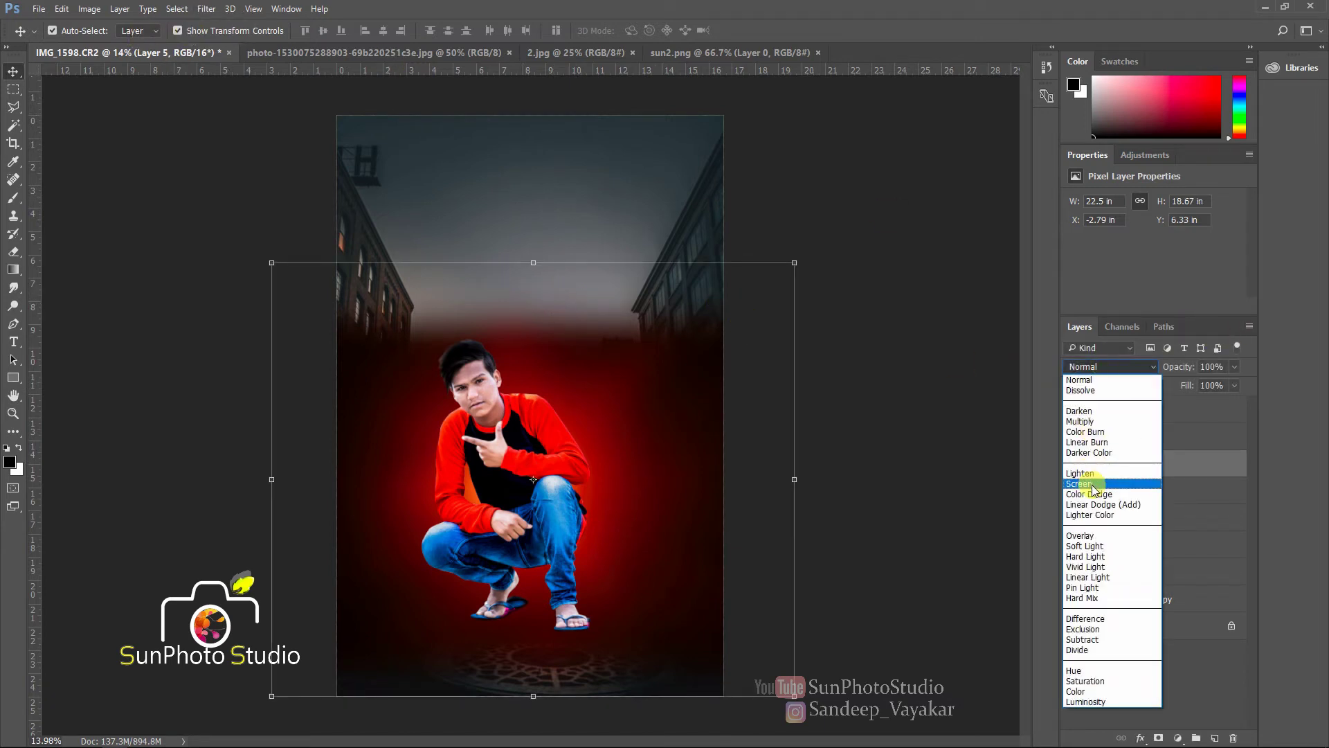
{"action": "left_click", "coordinate": [1093, 484]}
{"action": "left_click", "coordinate": [728, 365], "text": "shift"}
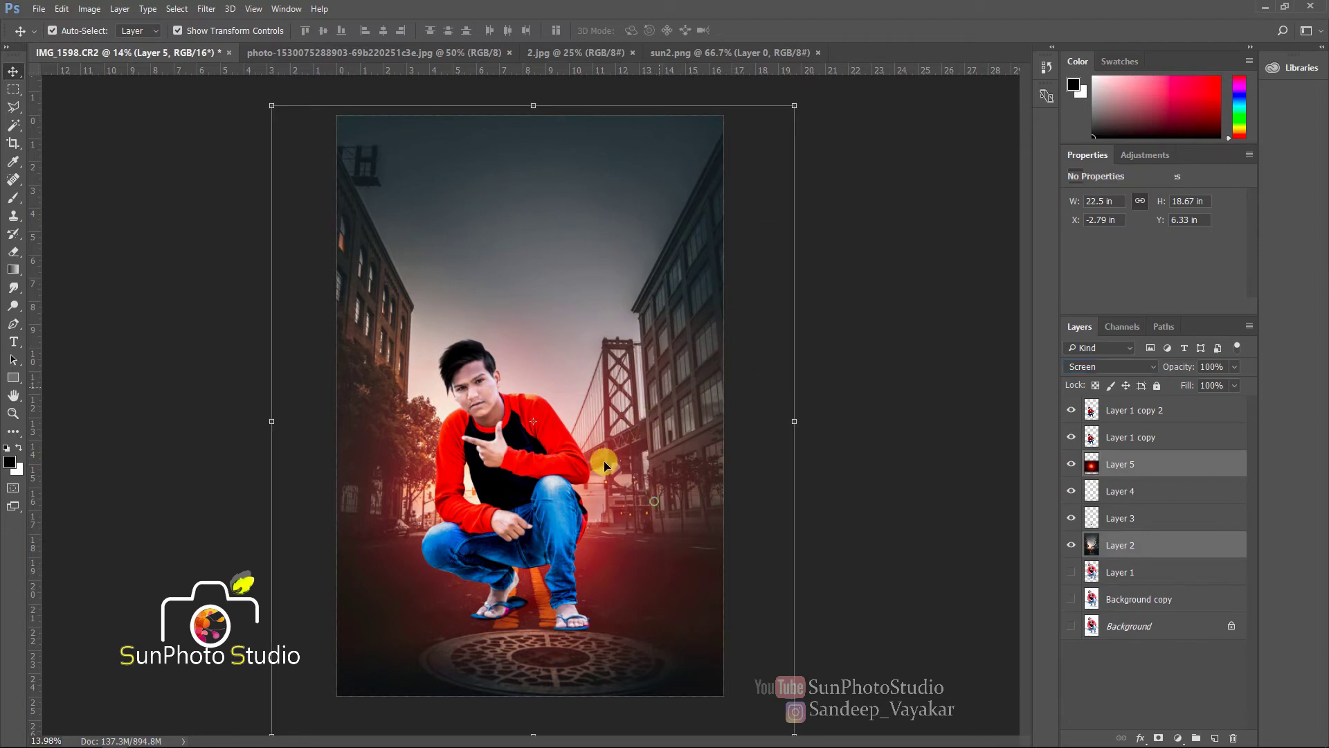
{"action": "left_click_drag", "start_coordinate": [618, 459], "coordinate": [605, 425]}
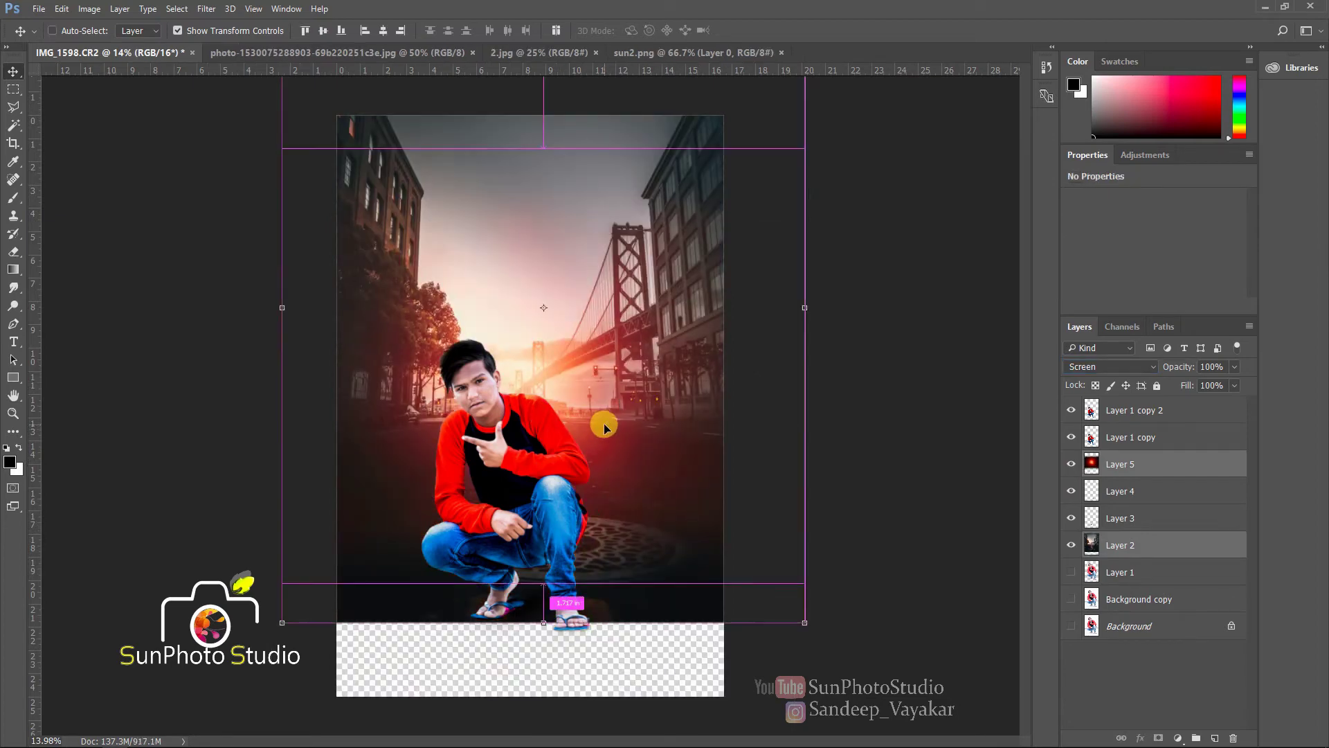
{"action": "key", "text": "ctrl+z"}
Raise the Layer 5 glow behind the man's head, scale it to about 78% and apply the transform
{"action": "left_click", "coordinate": [1161, 466]}
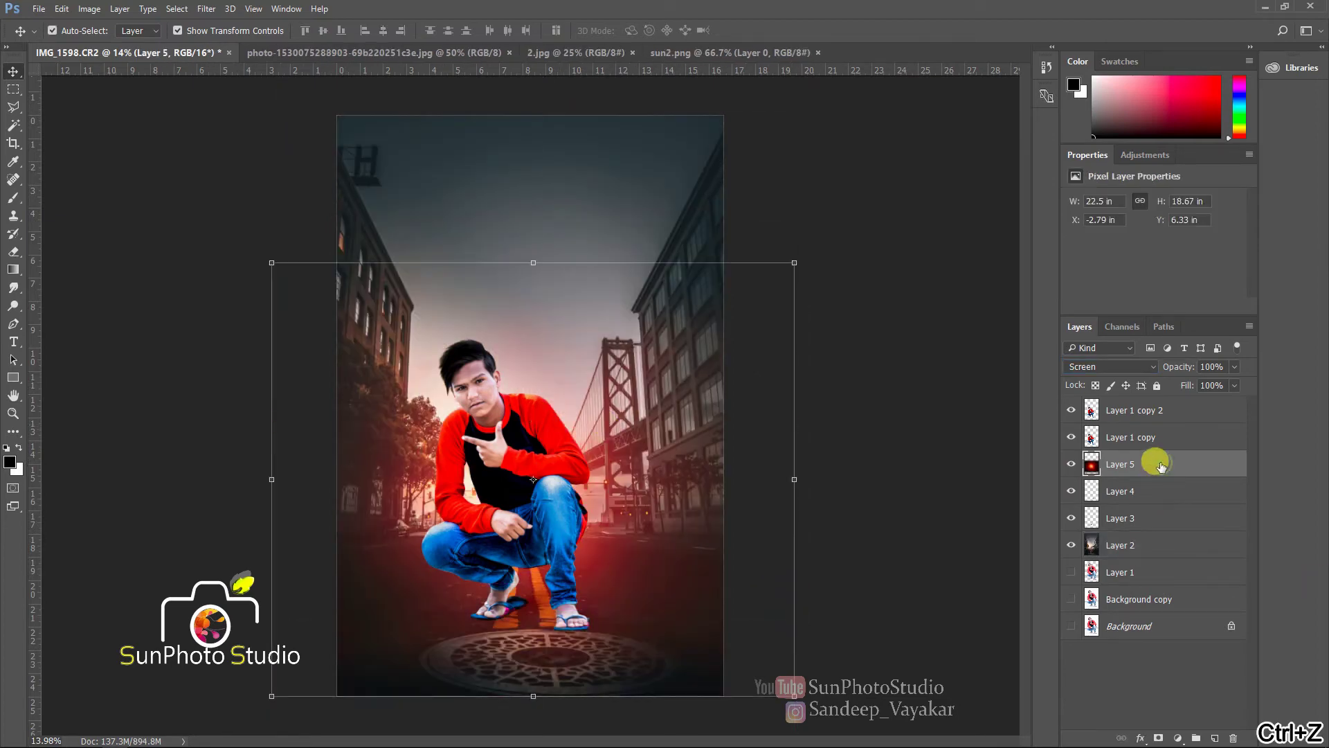
{"action": "left_click_drag", "start_coordinate": [652, 500], "coordinate": [664, 412]}
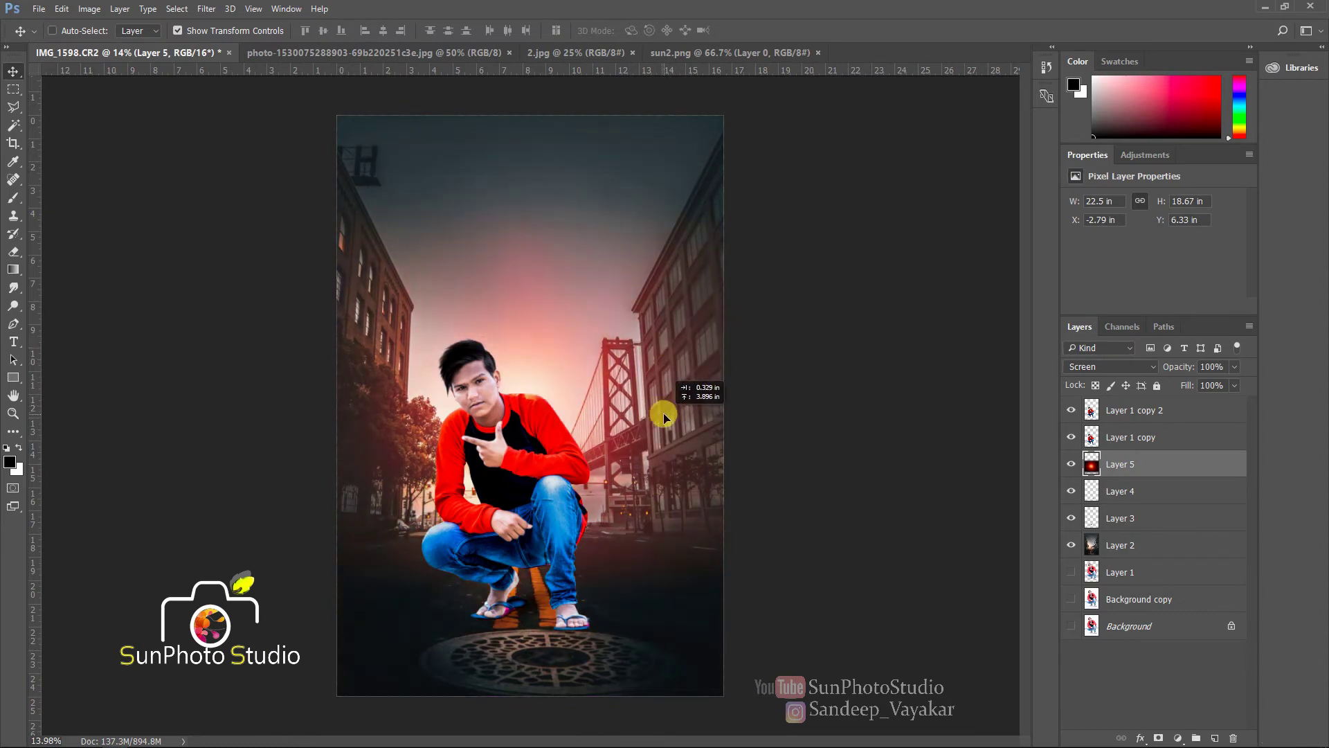
{"action": "key", "text": "ctrl+minus"}
{"action": "key", "text": "ctrl+minus"}
{"action": "left_click_drag", "start_coordinate": [671, 284], "coordinate": [960, 104]}
{"action": "left_click_drag", "start_coordinate": [782, 294], "coordinate": [659, 400]}
{"action": "scroll", "coordinate": [555, 413], "scroll_direction": "up", "scroll_amount": 2}
{"action": "scroll", "coordinate": [551, 450], "scroll_direction": "down", "scroll_amount": 2}
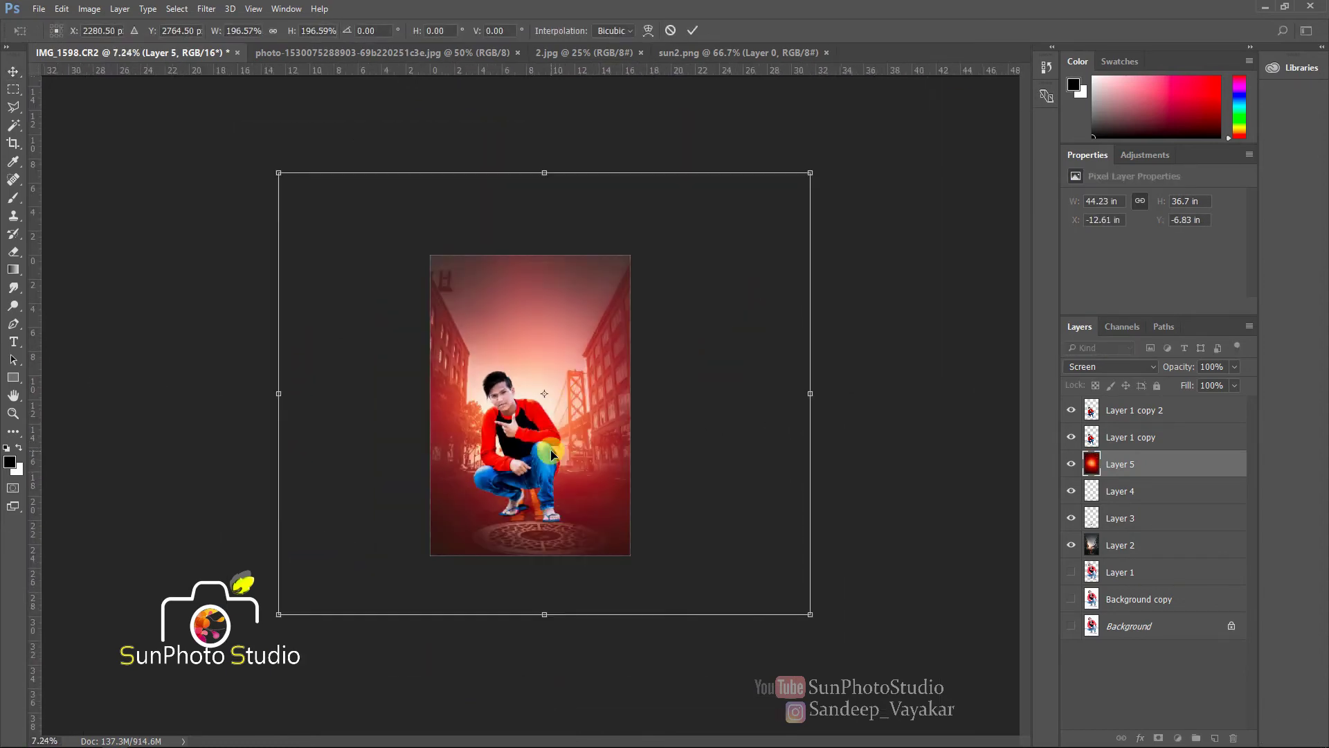
{"action": "left_click_drag", "start_coordinate": [810, 173], "coordinate": [471, 424]}
{"action": "left_click_drag", "start_coordinate": [447, 472], "coordinate": [591, 331]}
{"action": "key", "text": "Return"}
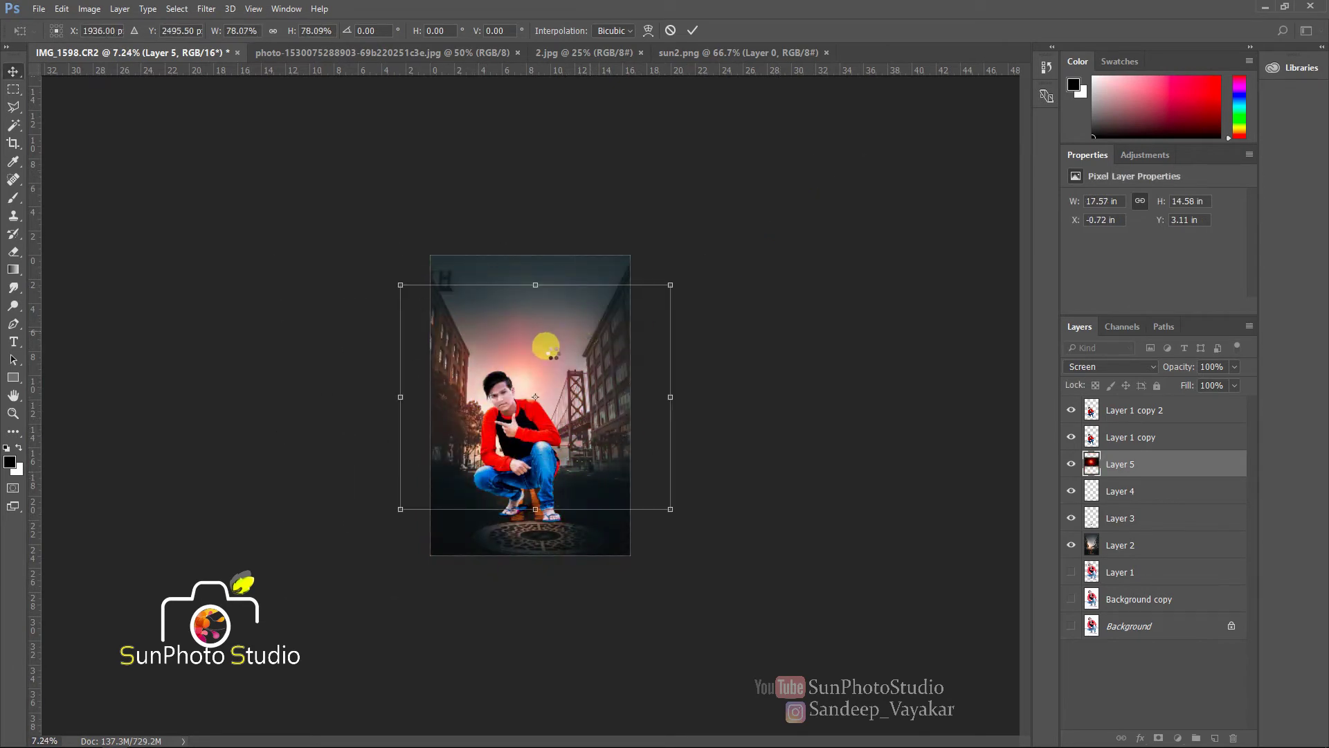
Apply another Gaussian Blur to the Layer 5 glow to soften it further
{"action": "scroll", "coordinate": [553, 355], "scroll_direction": "up", "scroll_amount": 8}
{"action": "left_click", "coordinate": [206, 8]}
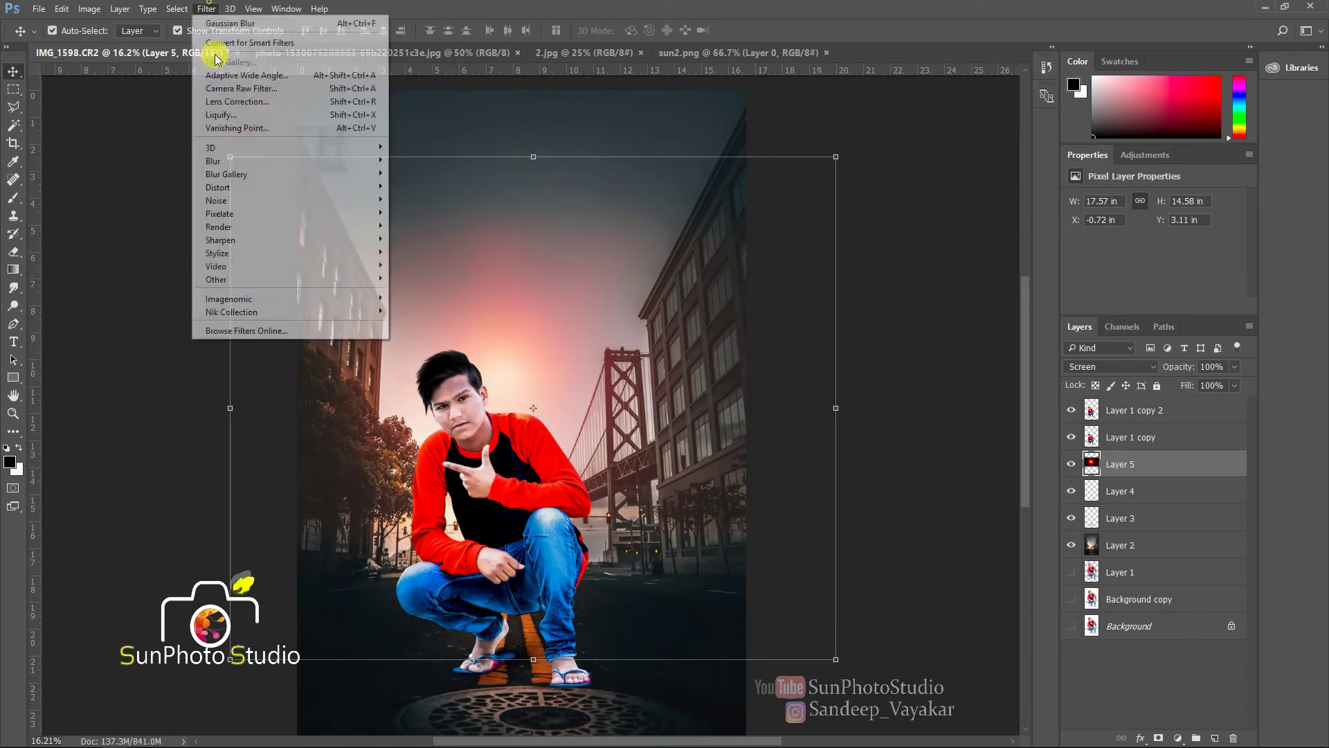
{"action": "mouse_move", "coordinate": [230, 164]}
{"action": "left_click", "coordinate": [448, 219]}
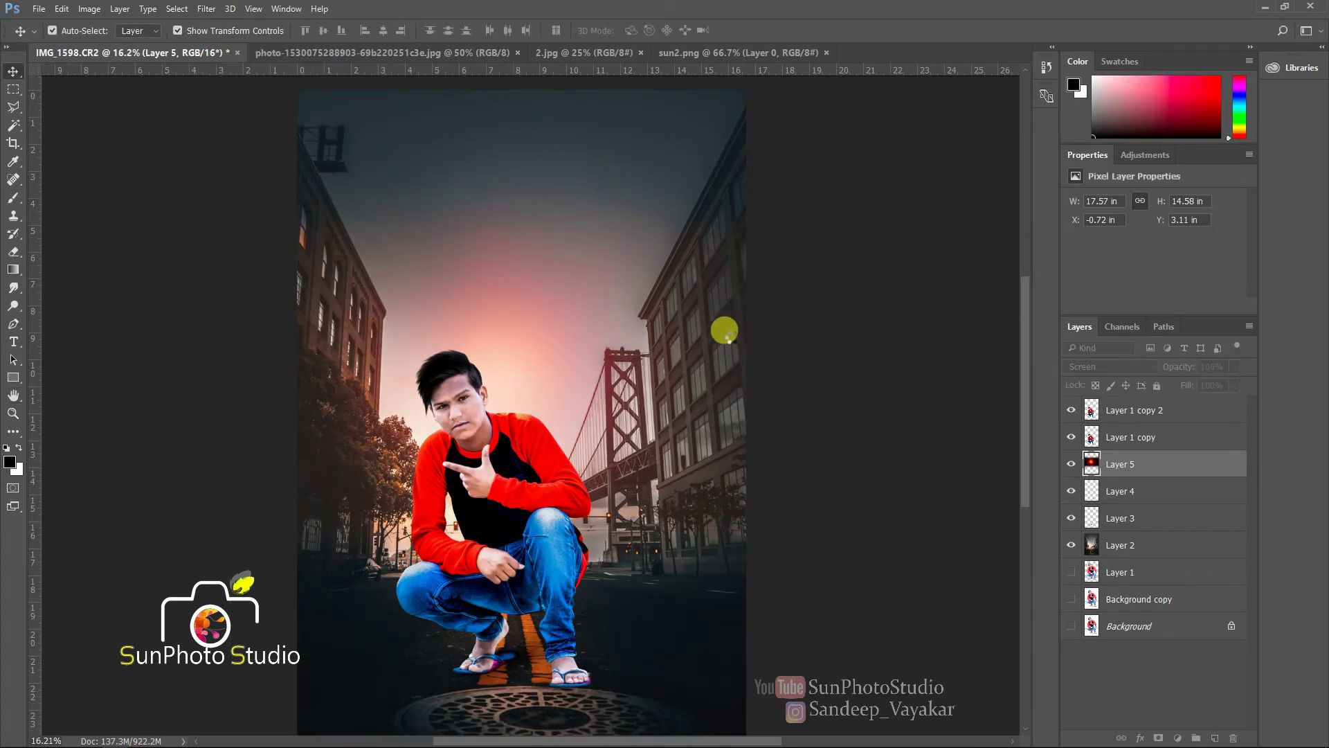
{"action": "key", "text": "Return"}
Scale the Layer 5 glow to about 161%, centre it behind the man's head and apply the transform
{"action": "key", "text": "ctrl+t"}
{"action": "scroll", "coordinate": [596, 325], "scroll_direction": "down", "scroll_amount": 3}
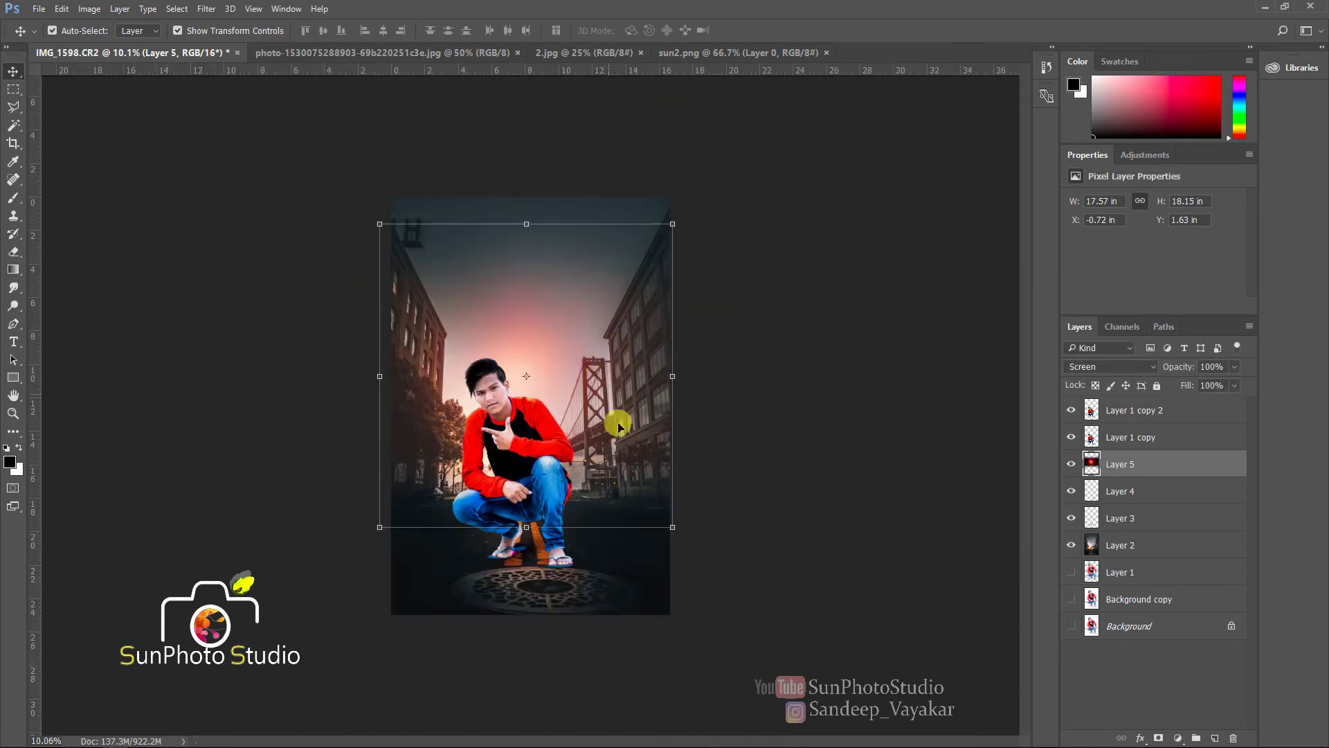
{"action": "left_click_drag", "start_coordinate": [669, 522], "coordinate": [846, 662]}
{"action": "left_click_drag", "start_coordinate": [676, 540], "coordinate": [612, 457]}
{"action": "key", "text": "Return"}
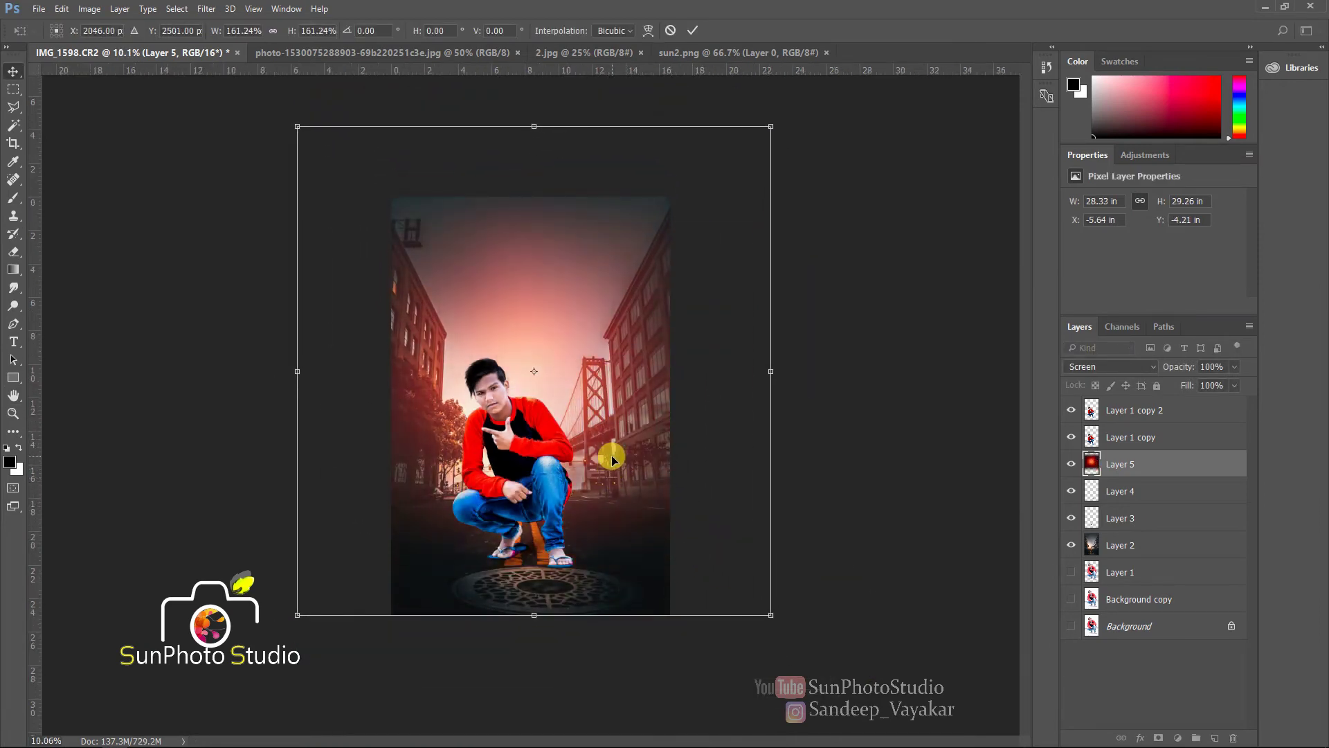
Duplicate Layer 5 and place the copy at the top of the layer stack, above Layer 1 copy 2
{"action": "scroll", "coordinate": [518, 387], "scroll_direction": "up", "scroll_amount": 5}
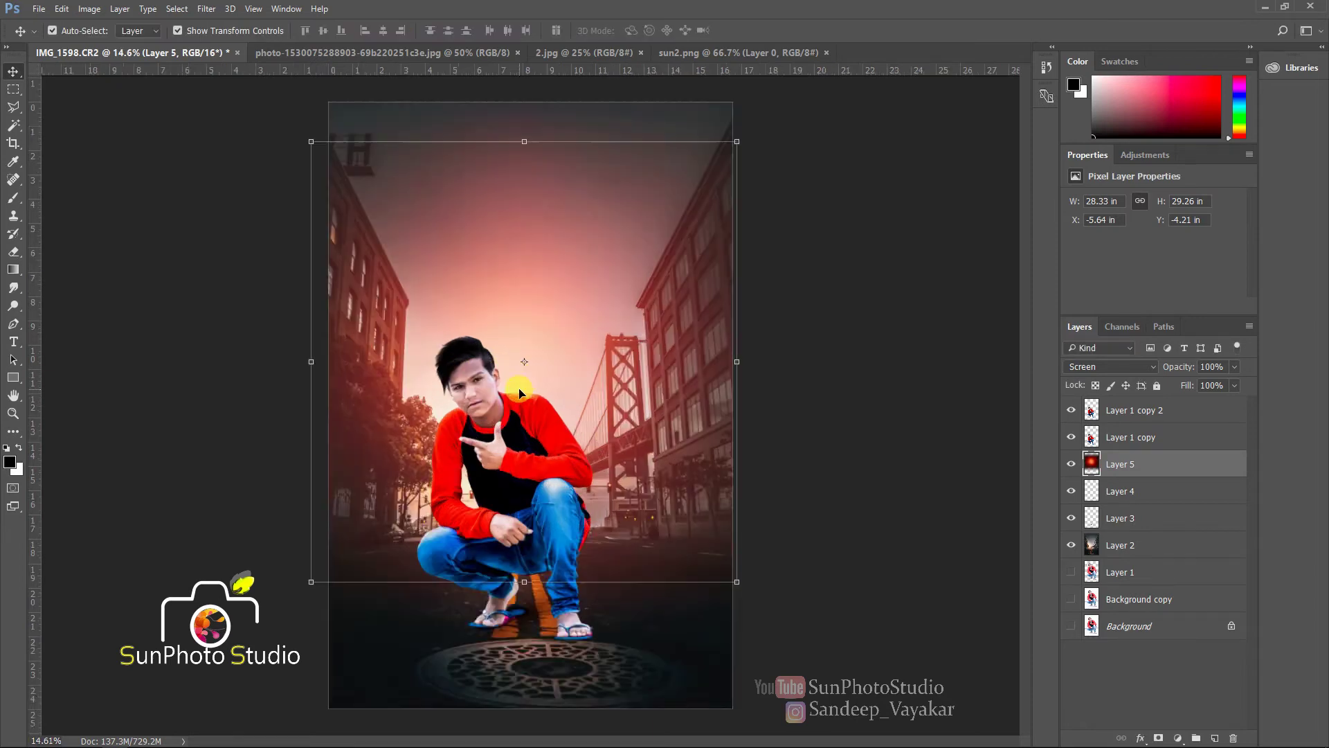
{"action": "key", "text": "ctrl+j"}
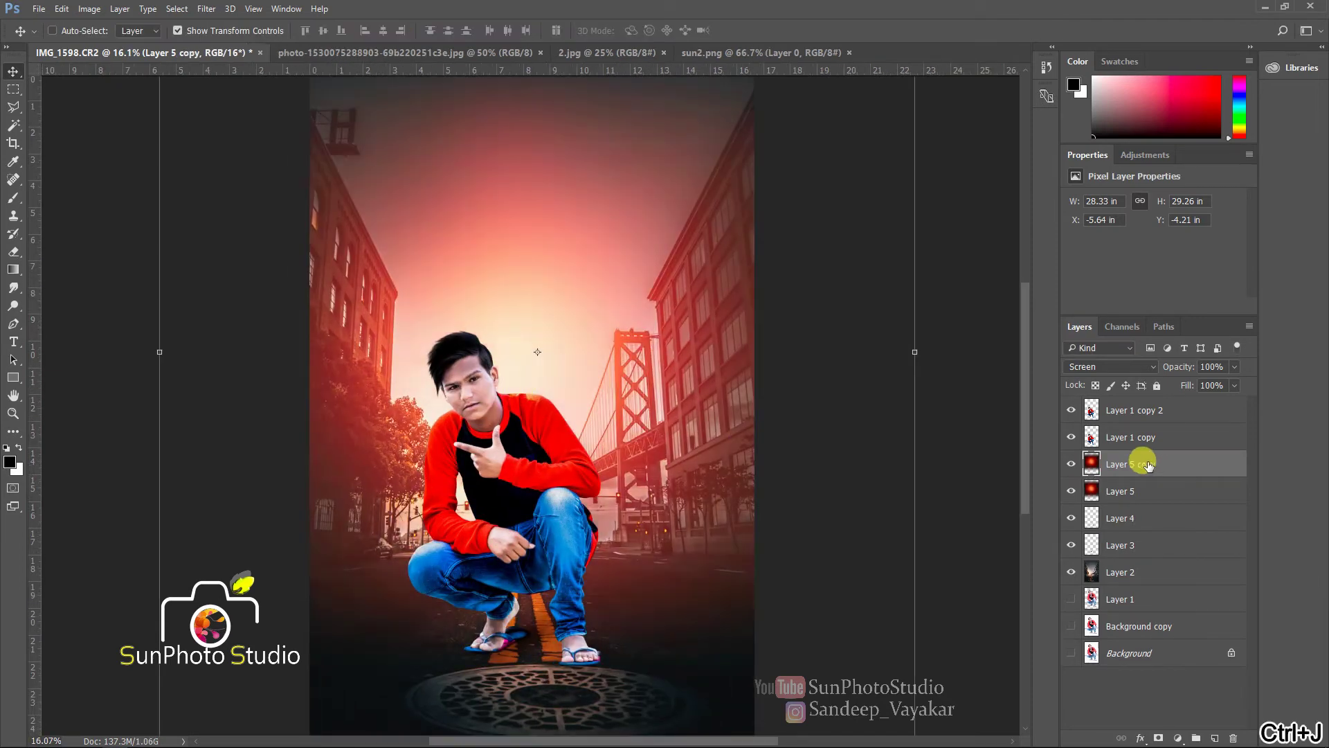
{"action": "left_click_drag", "start_coordinate": [1149, 452], "coordinate": [1143, 404]}
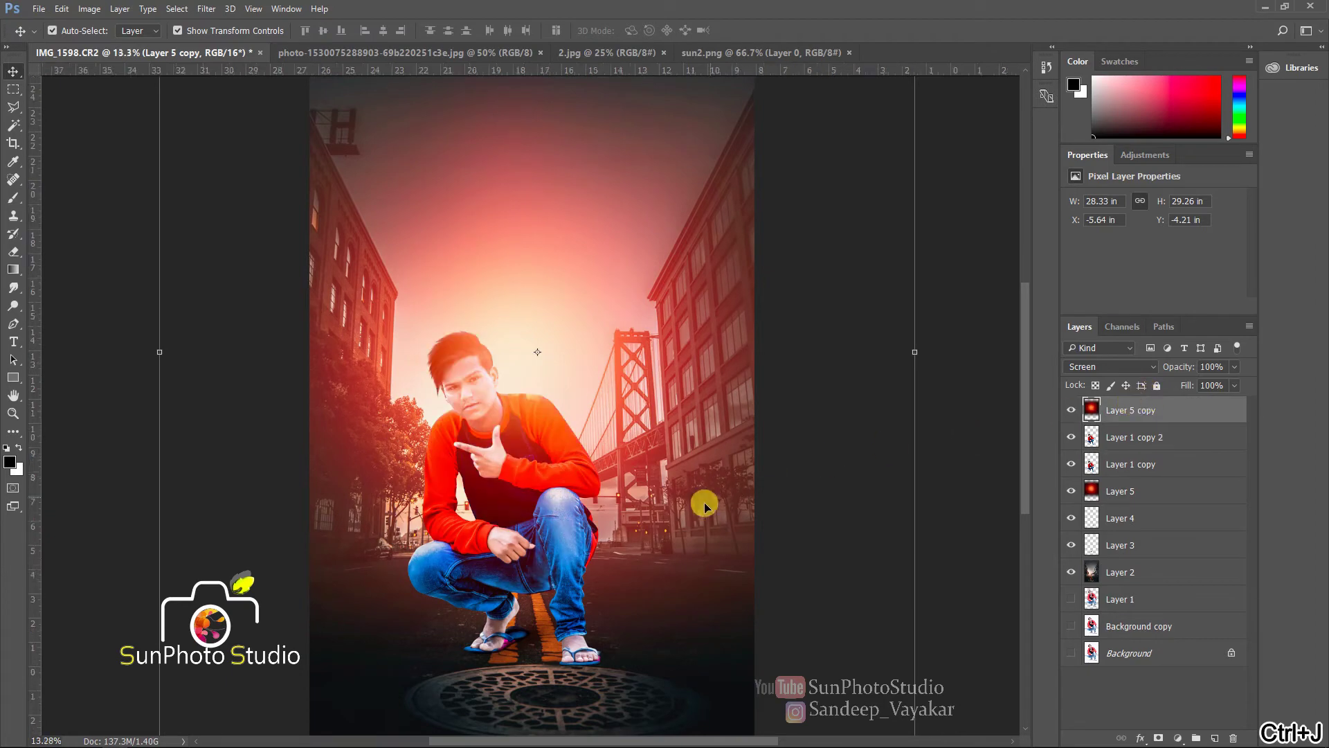
Scale Layer 5 copy to about 59% over the man's upper body, keep its blend mode at Screen and apply the transform
{"action": "scroll", "coordinate": [759, 266], "scroll_direction": "down", "scroll_amount": 3}
{"action": "left_click_drag", "start_coordinate": [783, 97], "coordinate": [691, 349]}
{"action": "left_click_drag", "start_coordinate": [506, 401], "coordinate": [611, 370]}
{"action": "scroll", "coordinate": [554, 383], "scroll_direction": "up", "scroll_amount": 3}
{"action": "scroll", "coordinate": [534, 415], "scroll_direction": "down", "scroll_amount": 2}
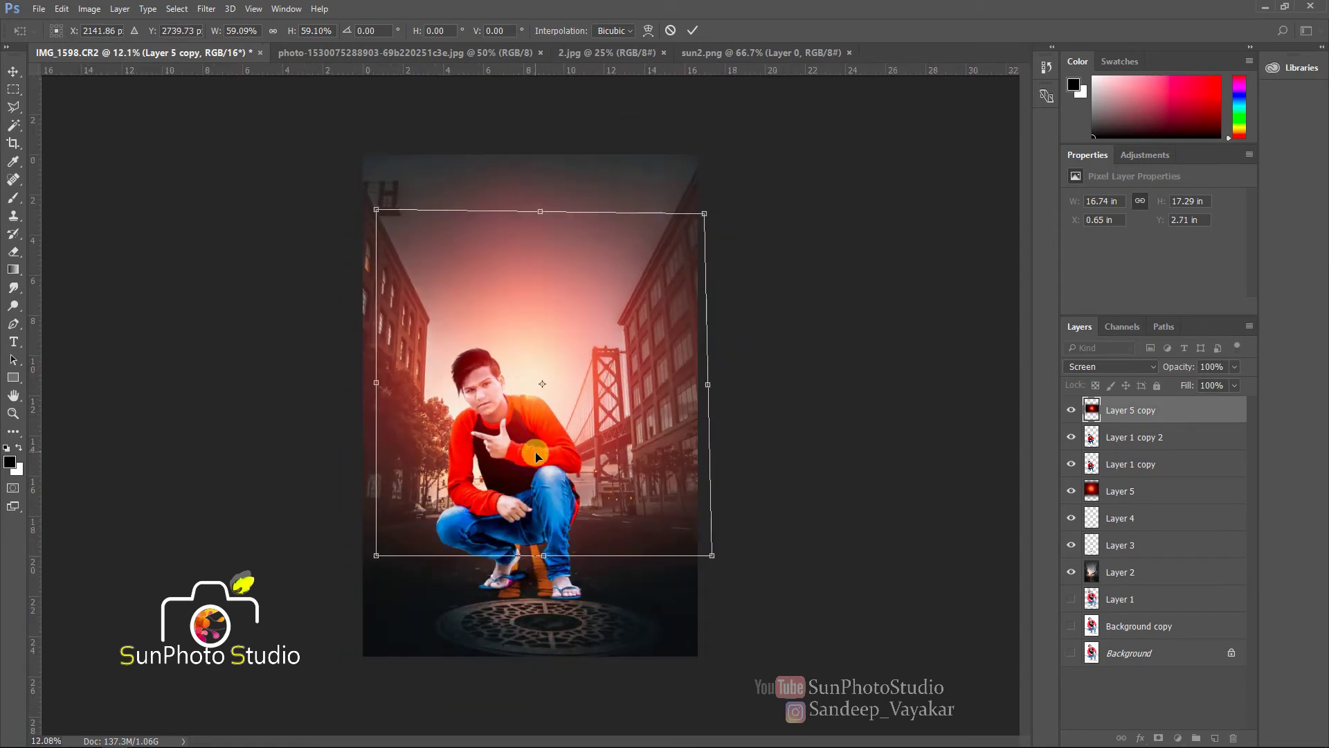
{"action": "left_click", "coordinate": [1087, 367]}
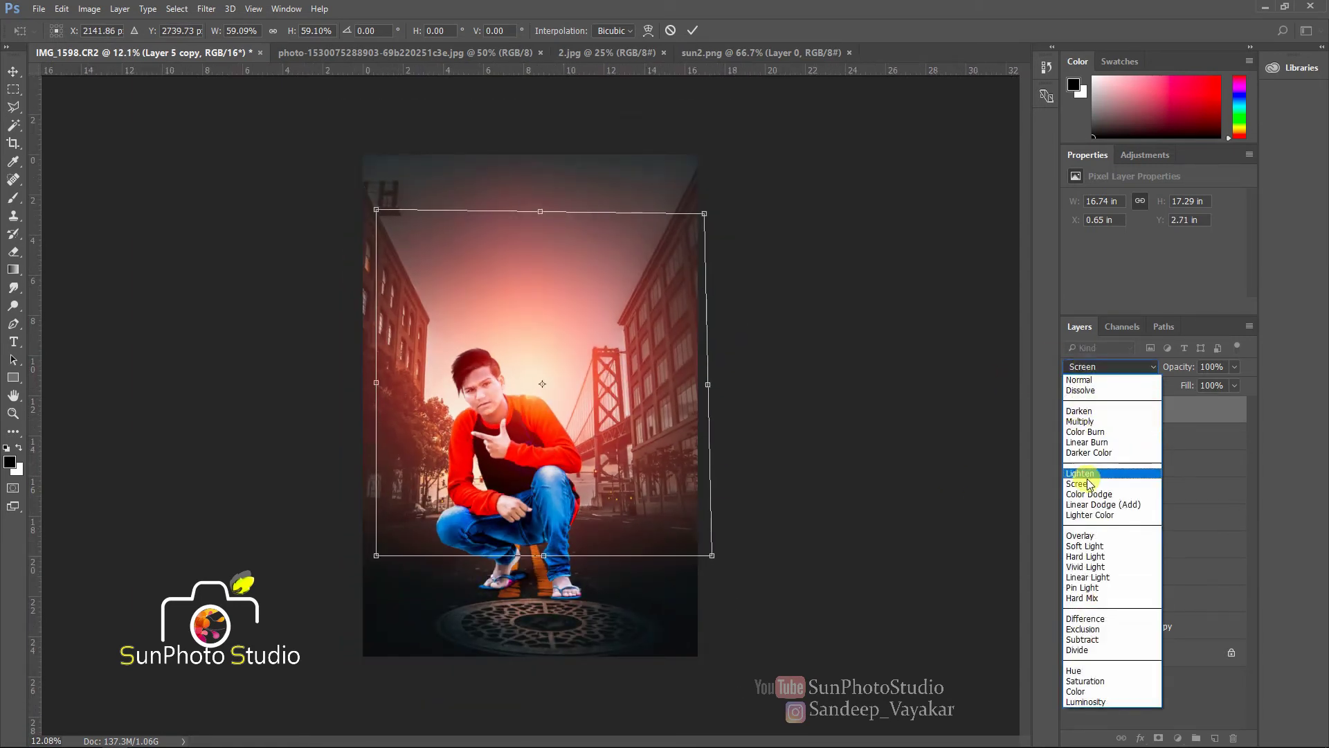
{"action": "left_click", "coordinate": [1087, 481]}
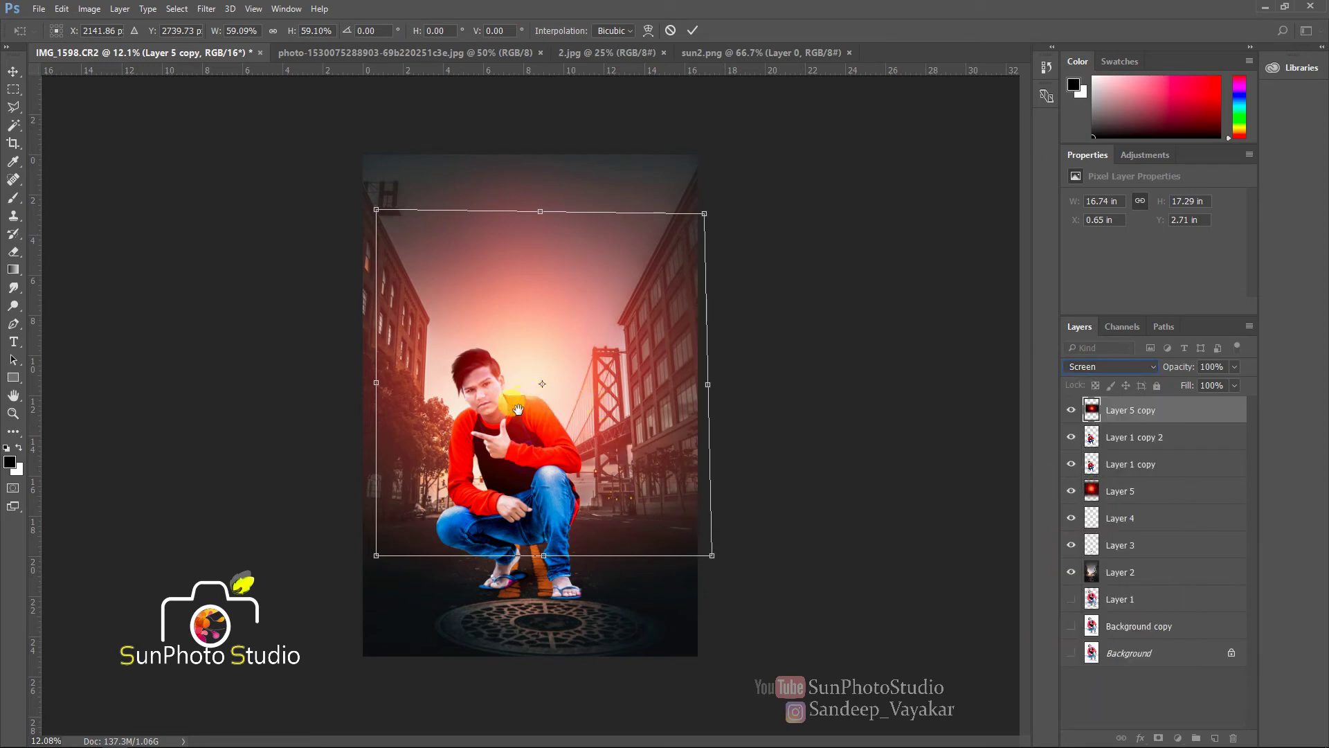
{"action": "key", "text": "ctrl+space"}
{"action": "left_click_drag", "start_coordinate": [521, 403], "coordinate": [511, 443]}
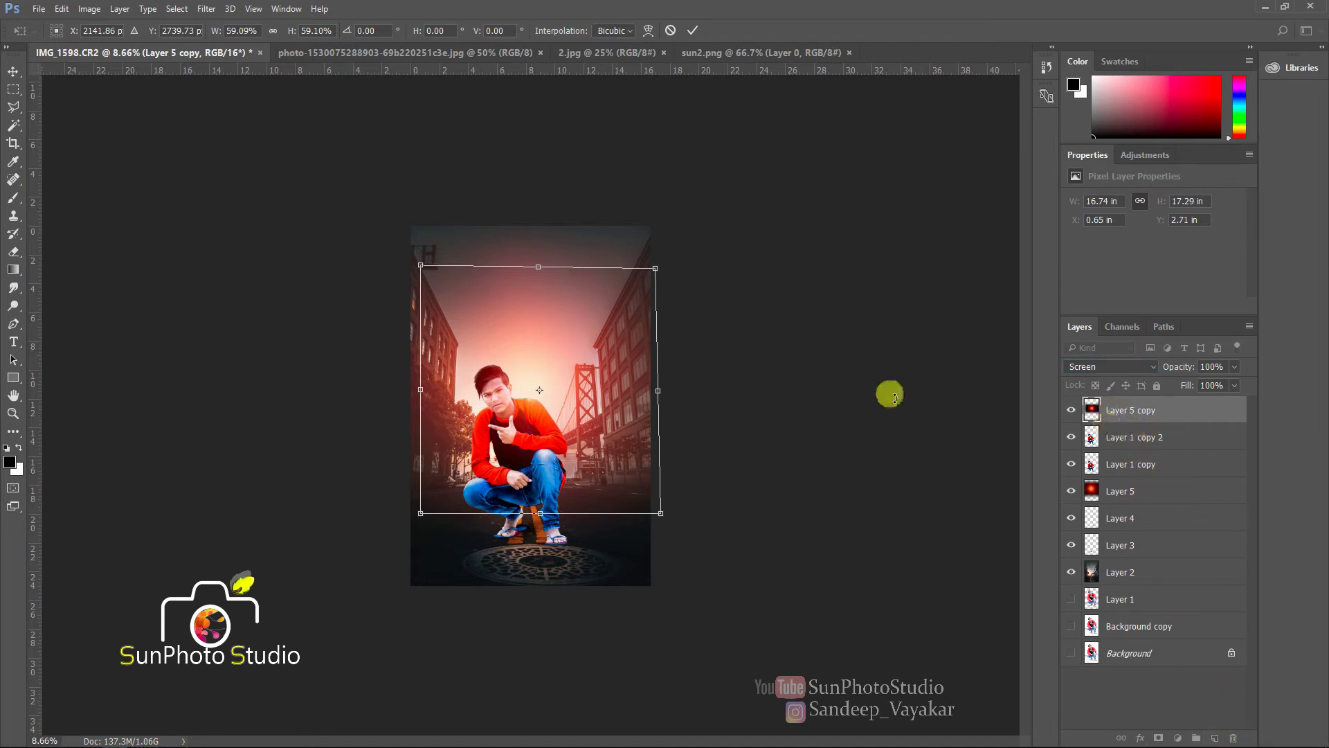
{"action": "key", "text": "Return"}
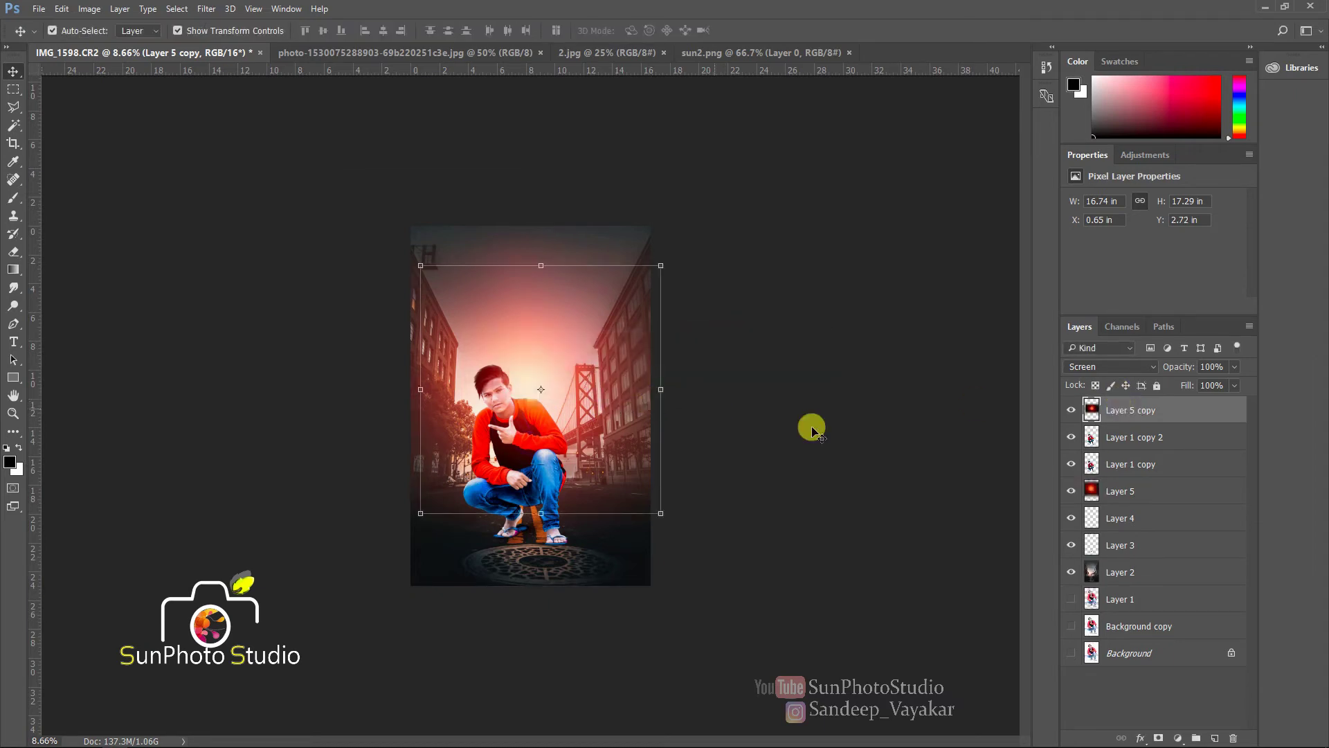
Stamp all visible layers into a new top layer and hide the layers beneath it
{"action": "left_click", "coordinate": [1215, 739]}
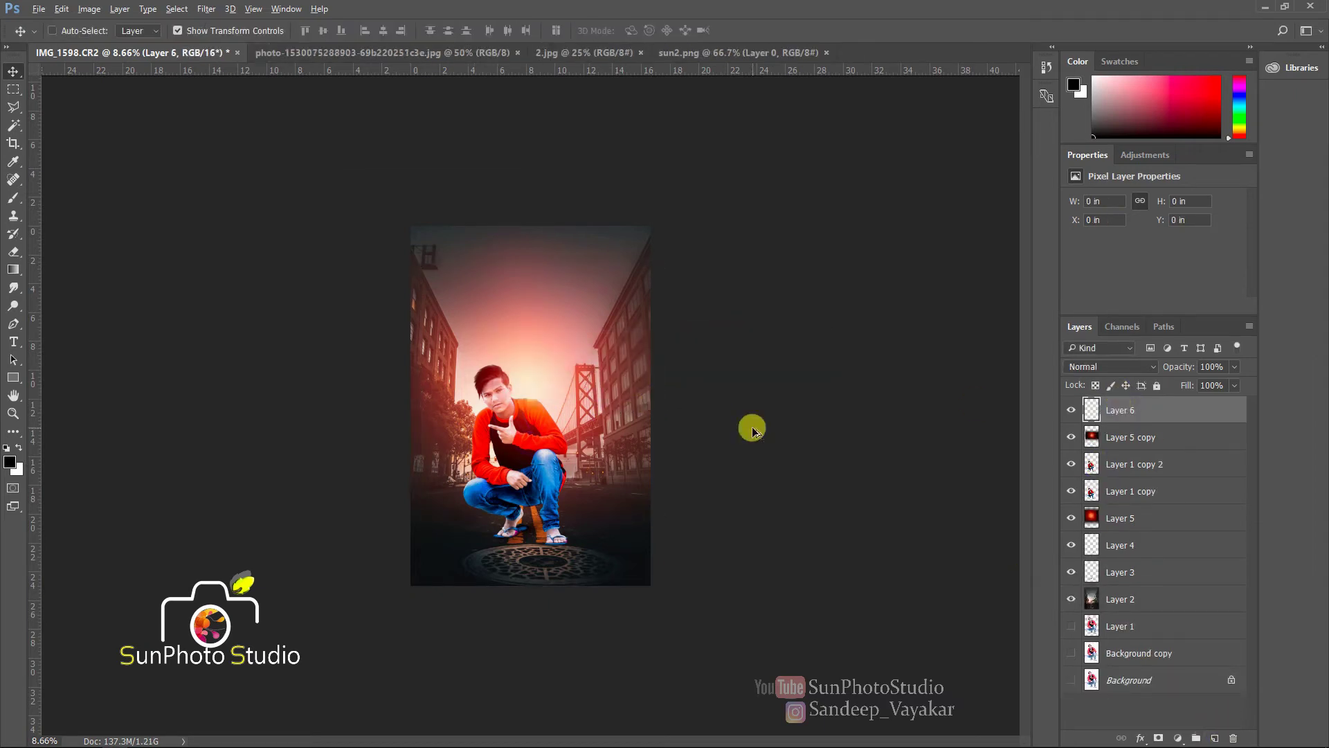
{"action": "key", "text": "ctrl+alt+shift+e"}
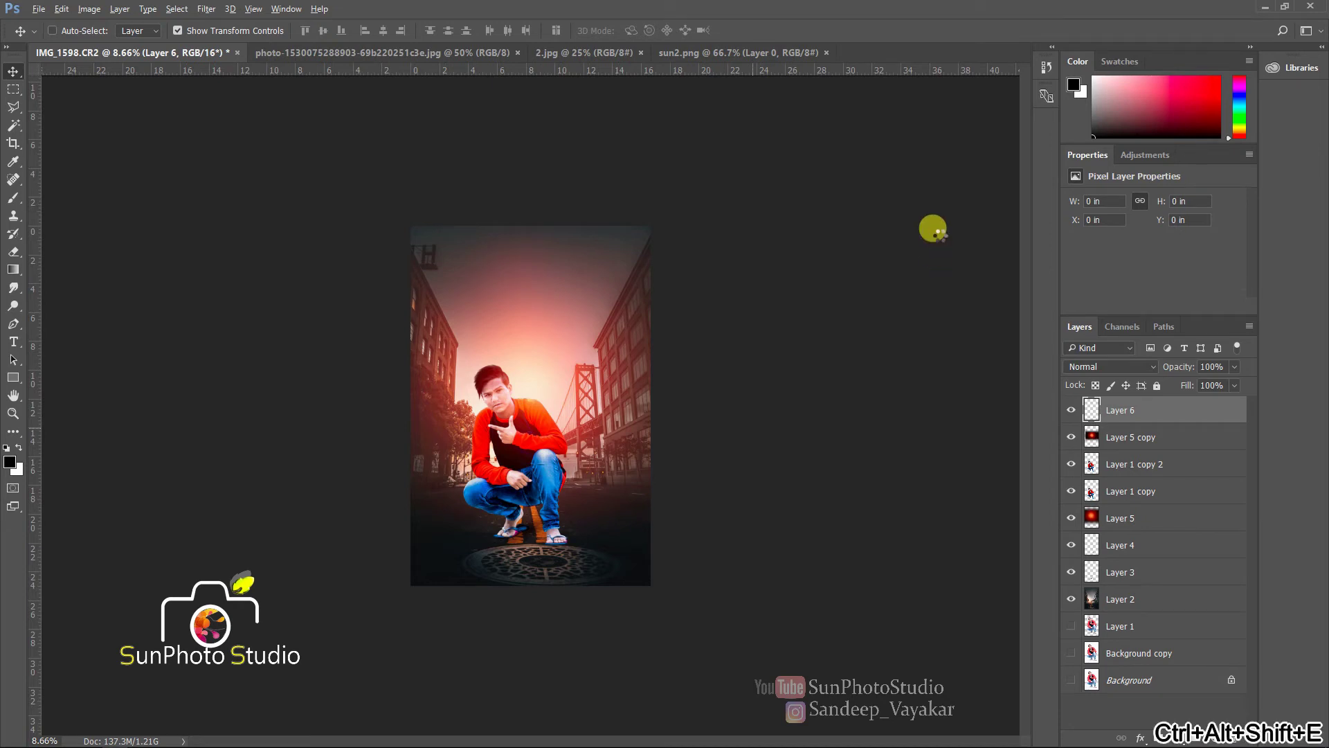
{"action": "left_click_drag", "start_coordinate": [1066, 437], "coordinate": [1064, 585]}
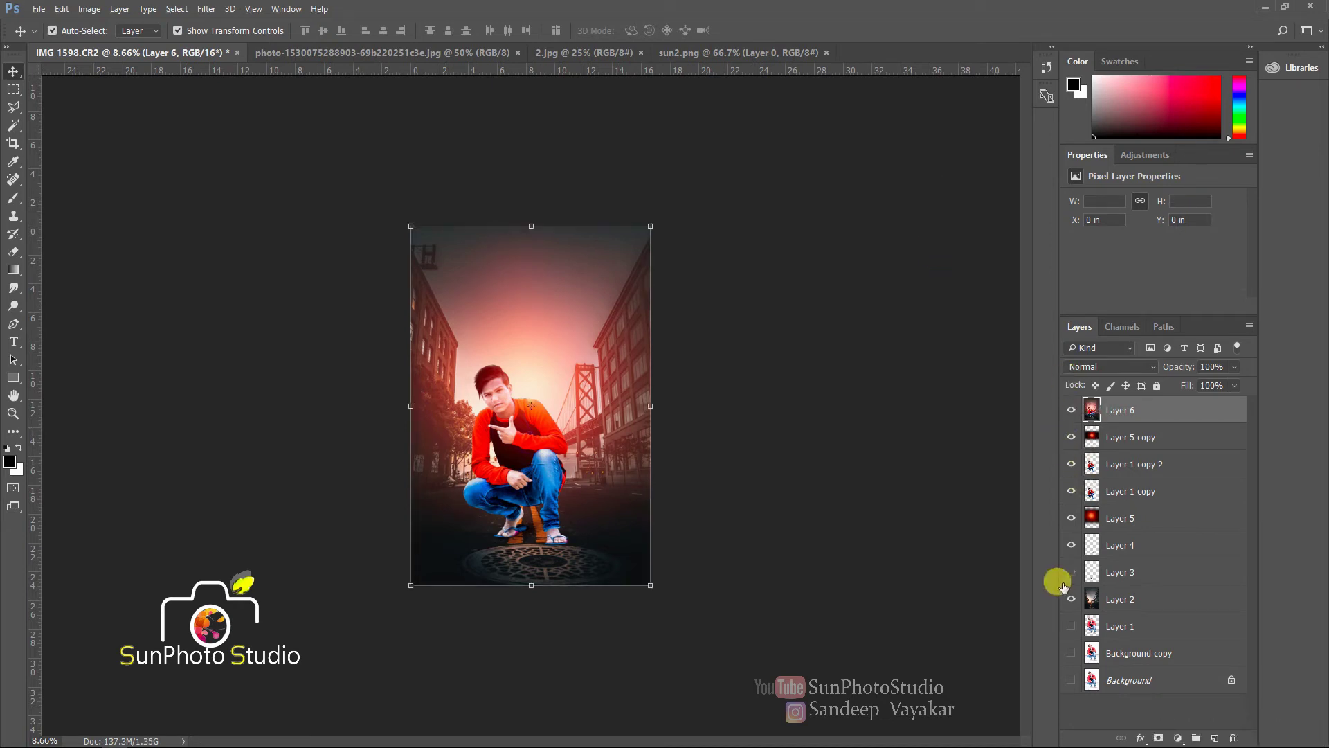
{"action": "left_click_drag", "start_coordinate": [1071, 435], "coordinate": [1064, 575]}
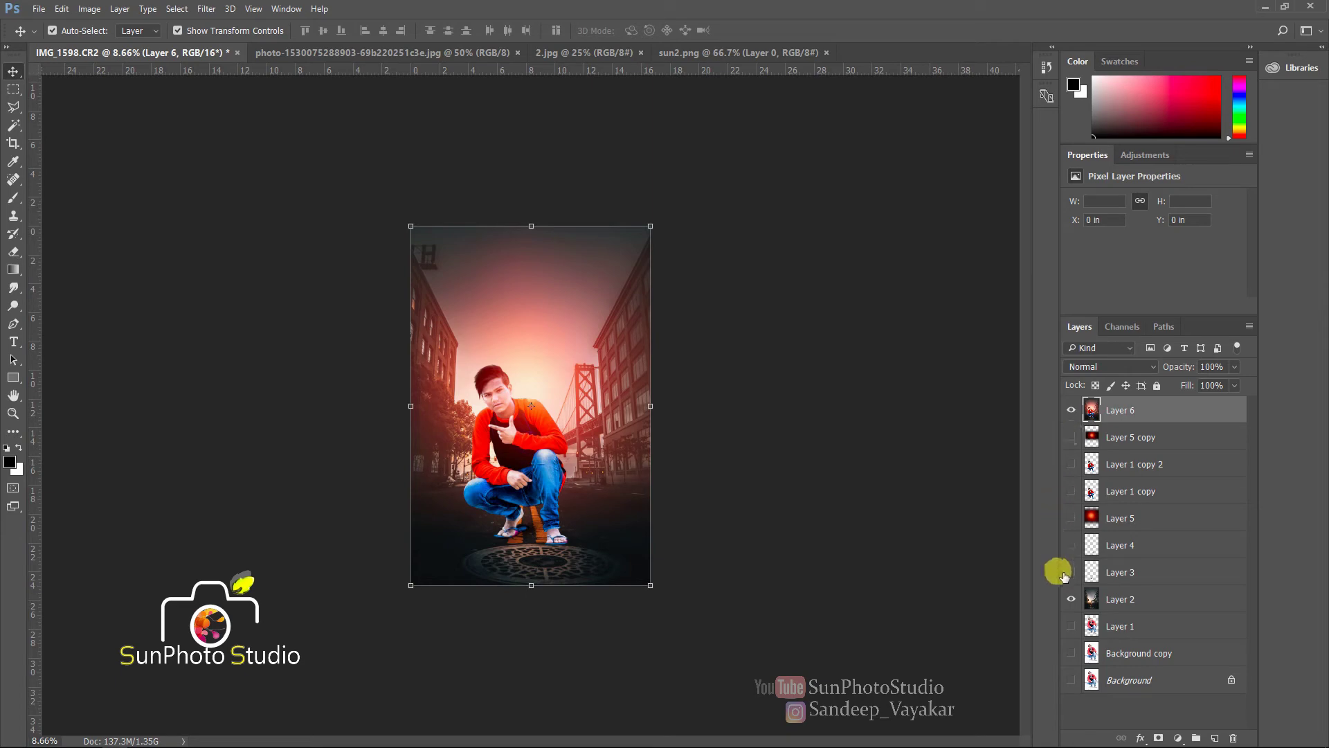
{"action": "left_click", "coordinate": [206, 10]}
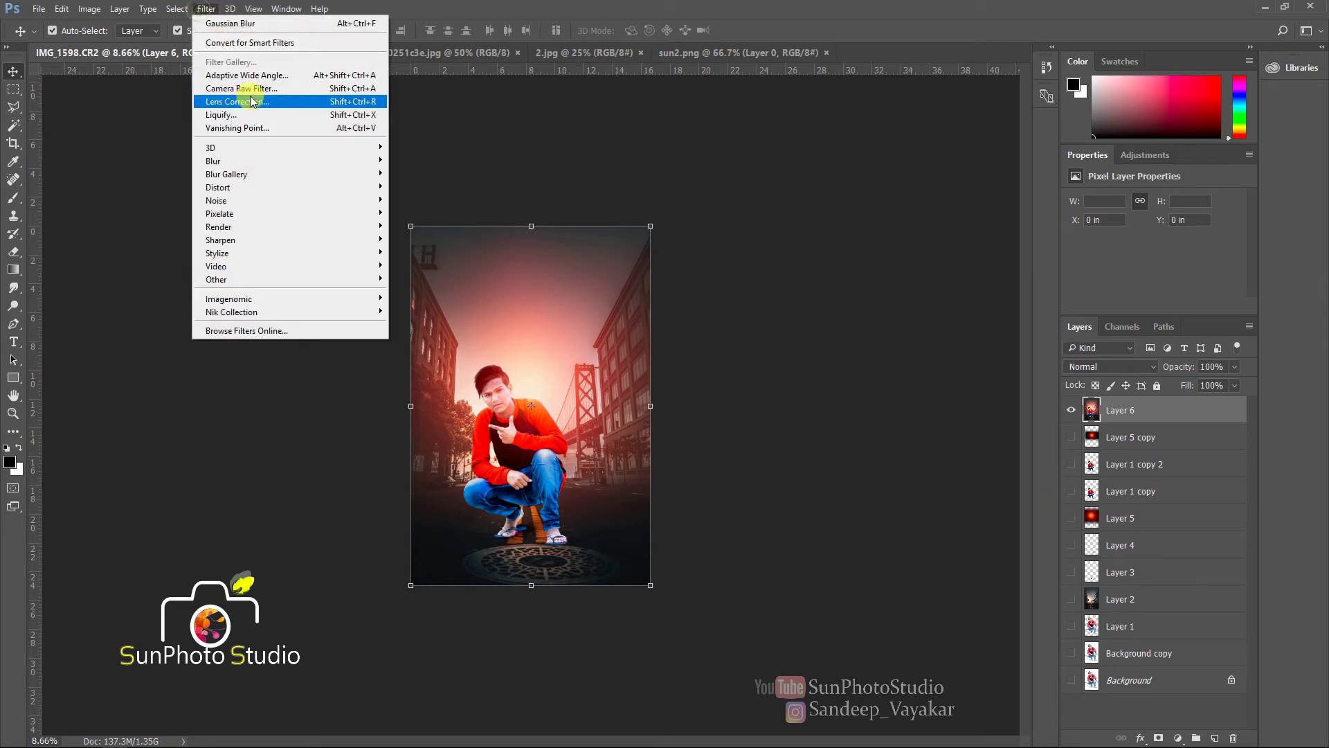
{"action": "left_click", "coordinate": [251, 101]}
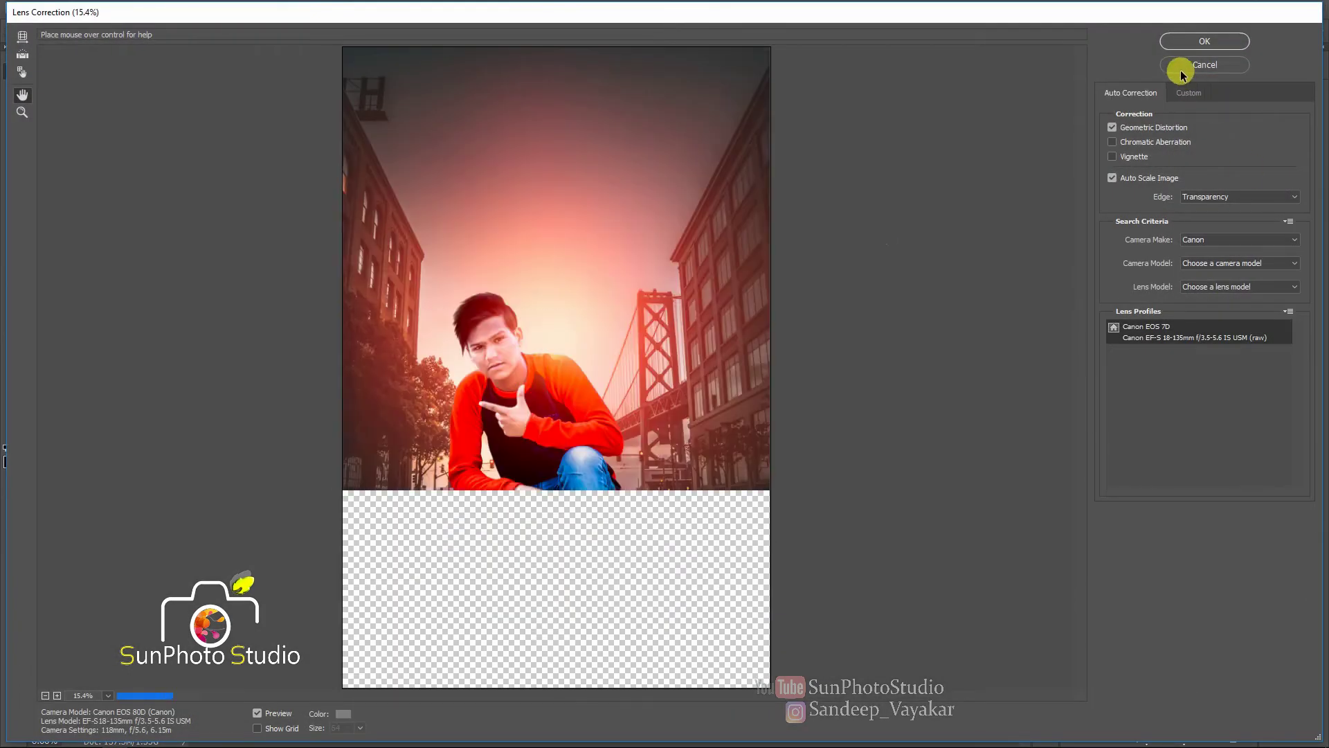
{"action": "left_click", "coordinate": [1175, 68]}
Apply the Camera Raw Filter to Layer 6 with Clarity +37 and a Post Crop Vignetting amount of -14
{"action": "left_click", "coordinate": [205, 8]}
{"action": "left_click", "coordinate": [222, 85]}
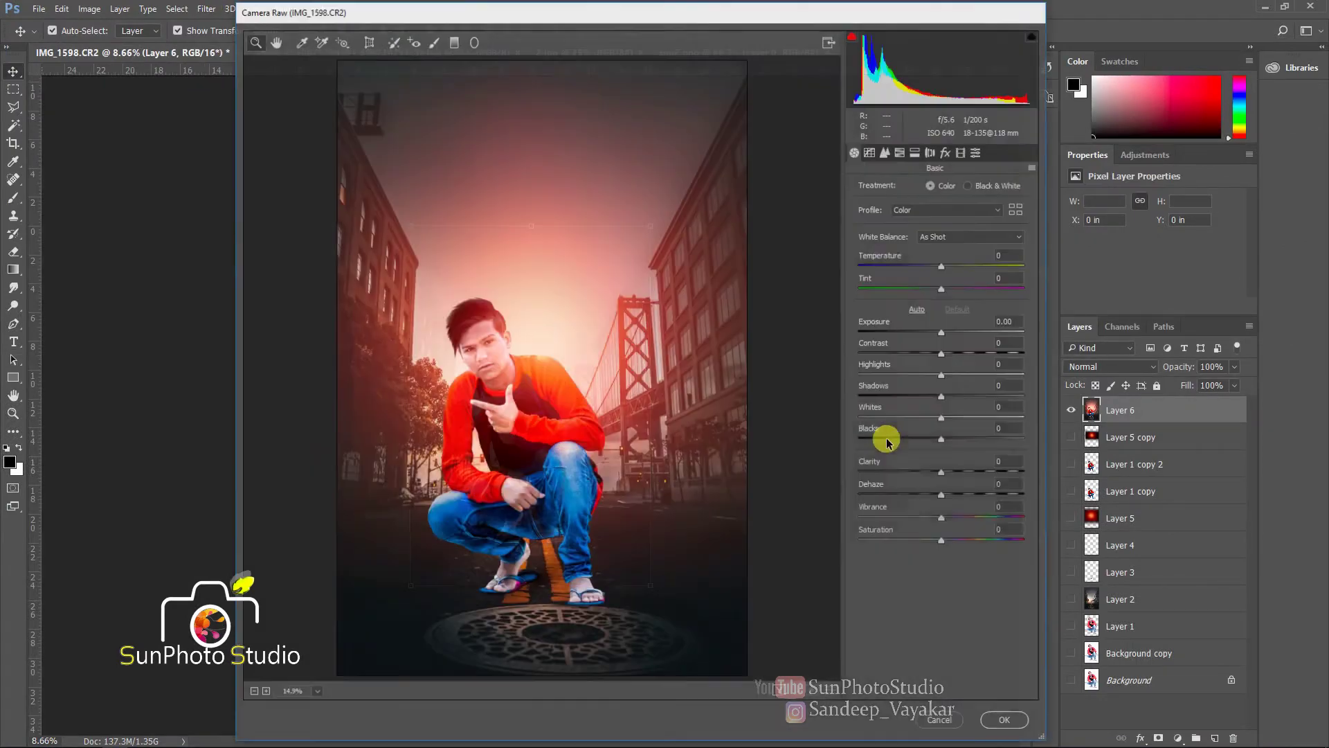
{"action": "left_click_drag", "start_coordinate": [953, 474], "coordinate": [965, 477]}
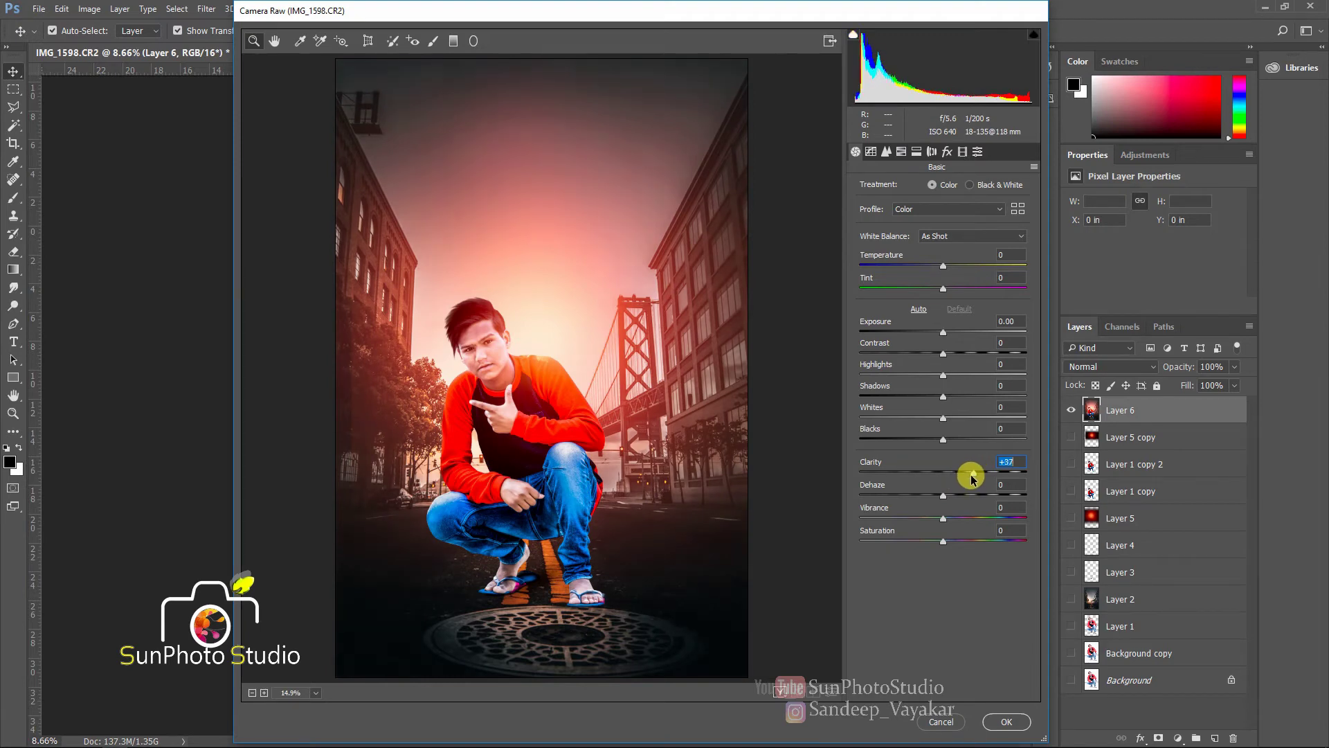
{"action": "left_click", "coordinate": [947, 152]}
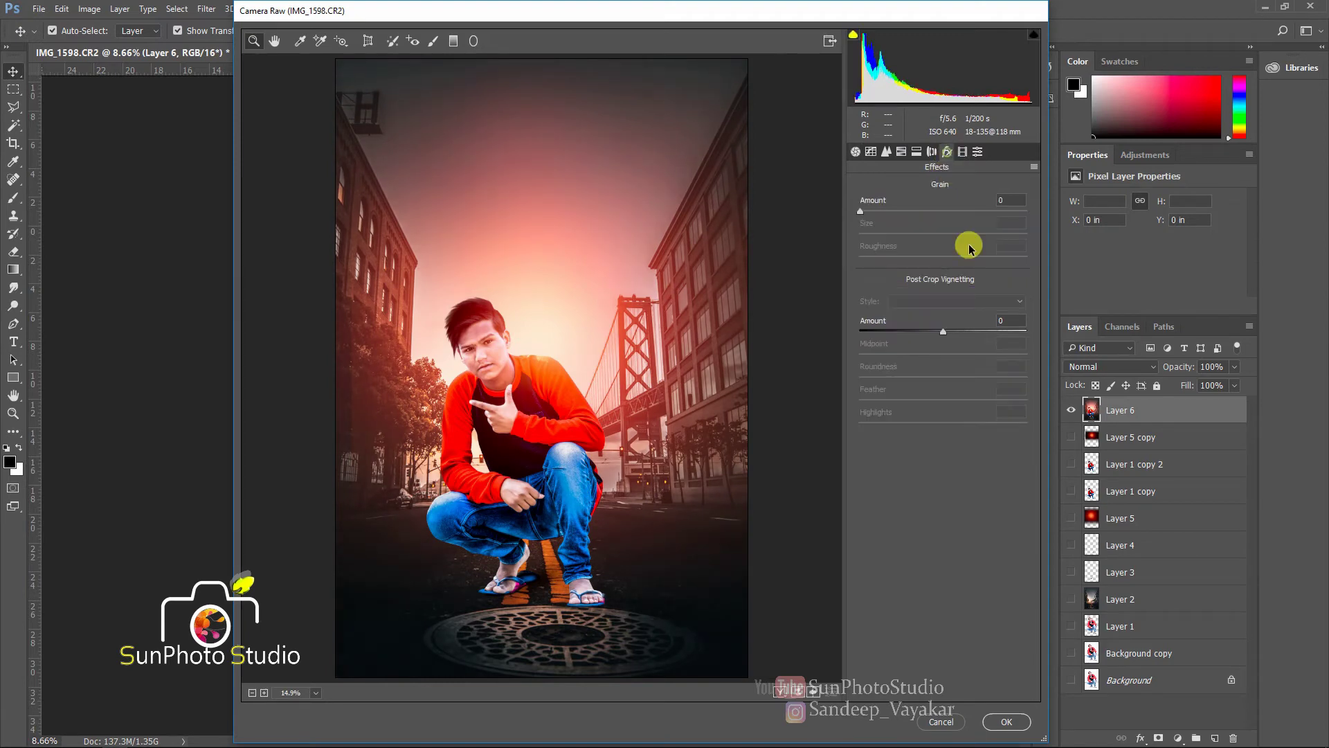
{"action": "mouse_move", "coordinate": [943, 331]}
{"action": "left_mouse_down"}
{"action": "mouse_move", "coordinate": [916, 331]}
{"action": "mouse_move", "coordinate": [928, 333]}
{"action": "left_mouse_up"}
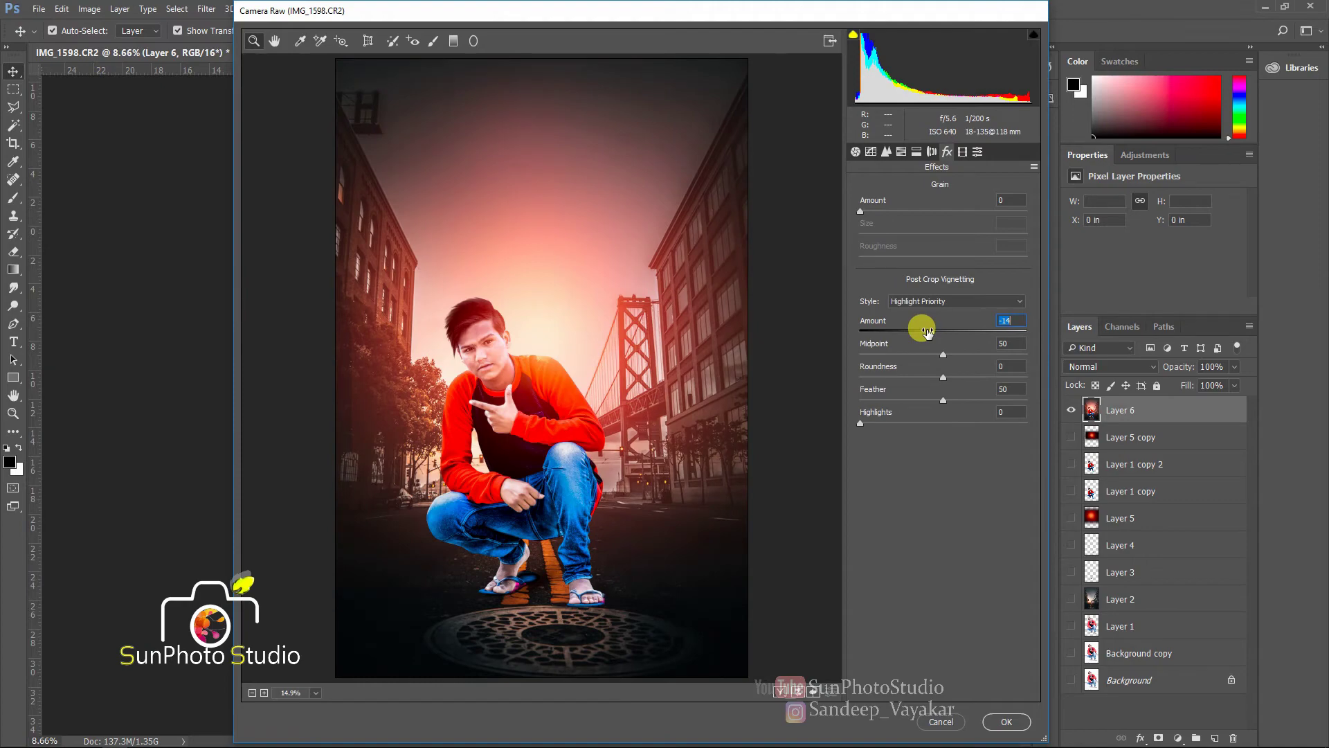
{"action": "left_click", "coordinate": [1002, 720]}
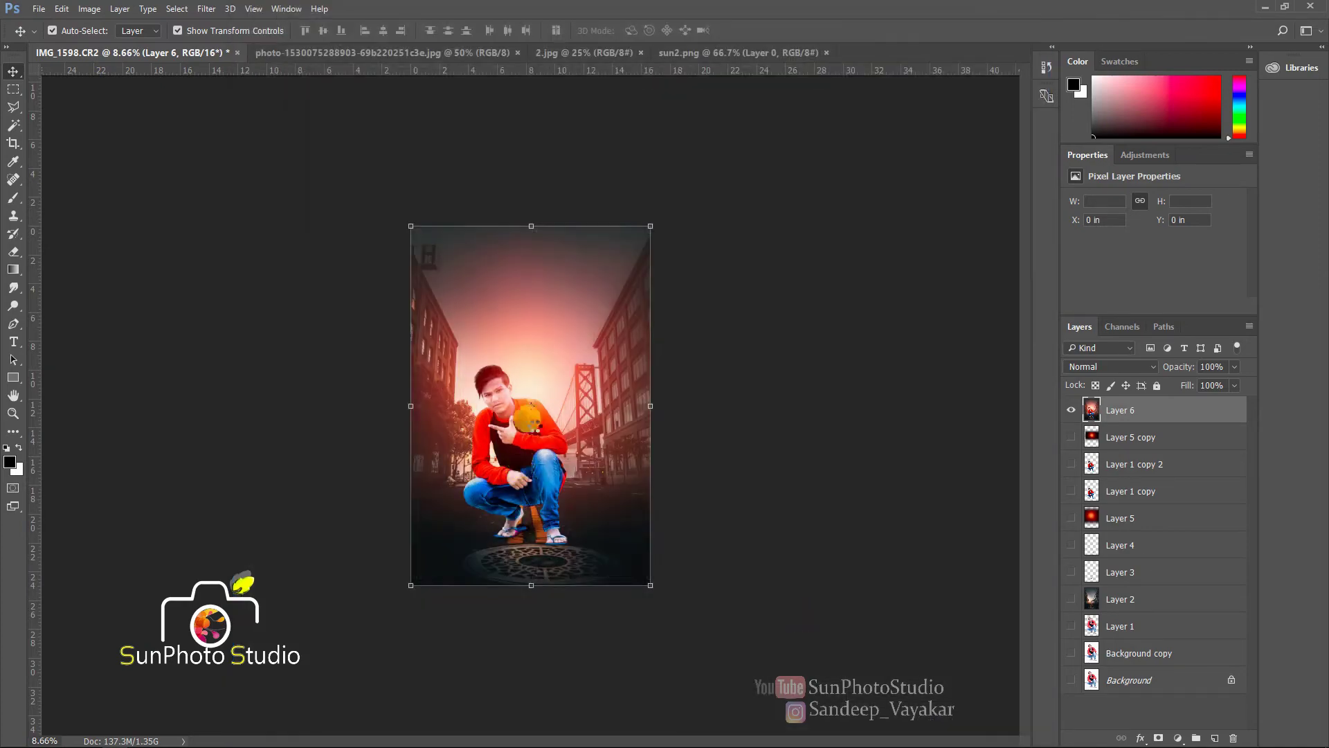
{"action": "scroll", "coordinate": [508, 415], "scroll_direction": "up", "scroll_amount": 12}
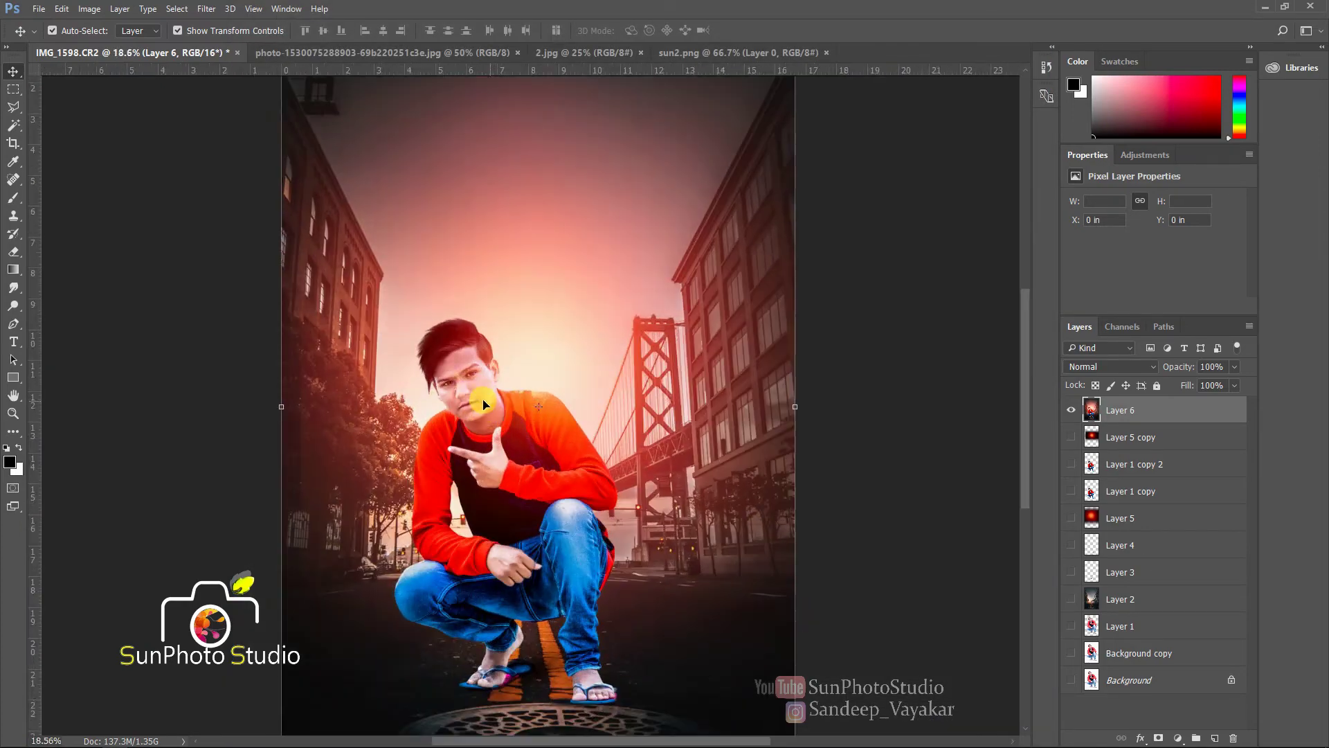
{"action": "scroll", "coordinate": [469, 377], "scroll_direction": "down", "scroll_amount": 6}
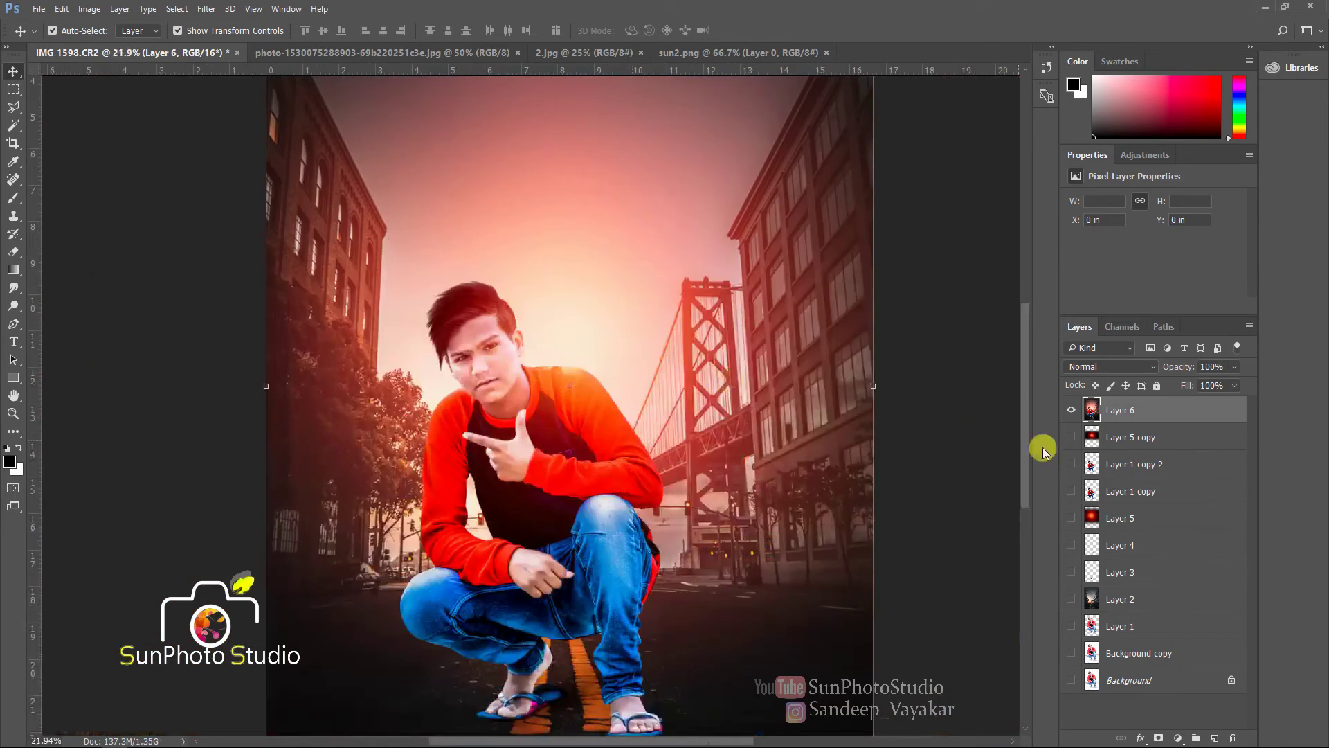
Duplicate Layer 6 and apply the Oil Paint filter to the copy with Stylization 1.8, Cleanliness 1.6 and Shine 0
{"action": "left_click_drag", "start_coordinate": [1203, 411], "coordinate": [1215, 738]}
{"action": "scroll", "coordinate": [519, 327], "scroll_direction": "down", "scroll_amount": 3}
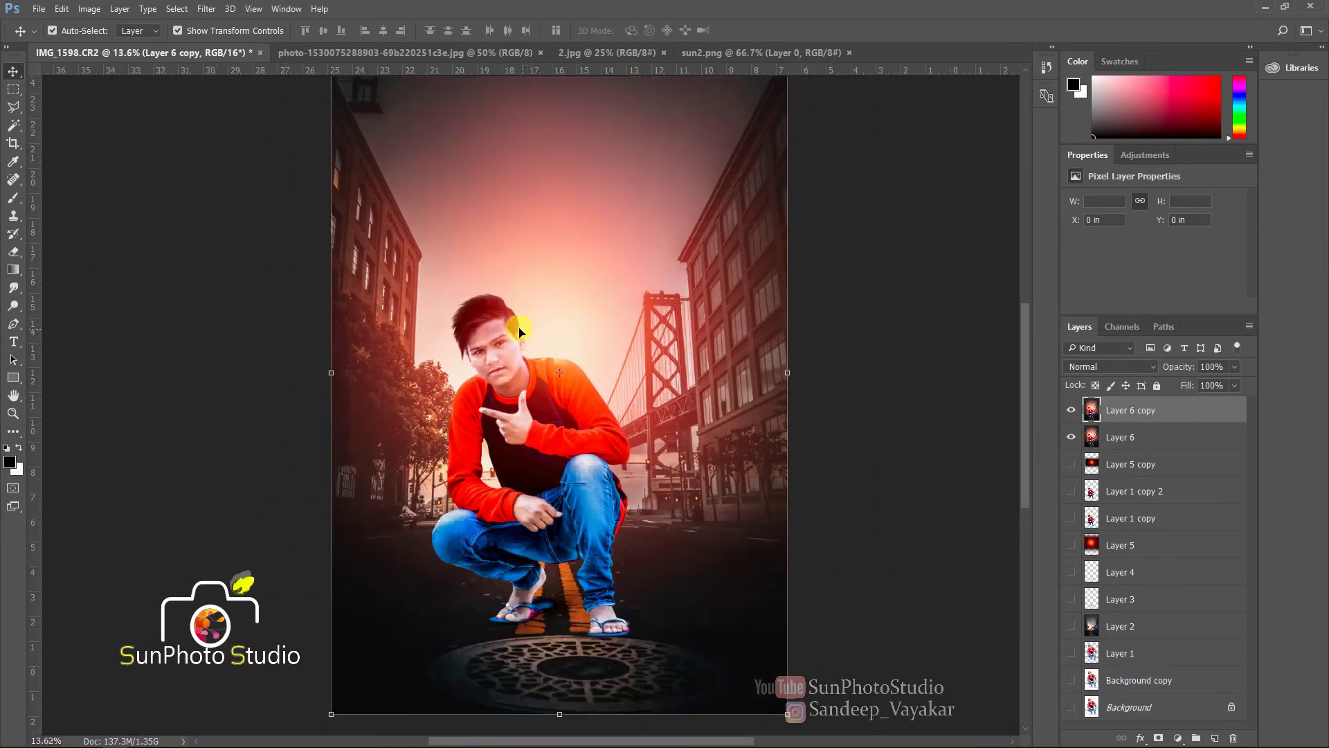
{"action": "left_click", "coordinate": [197, 12]}
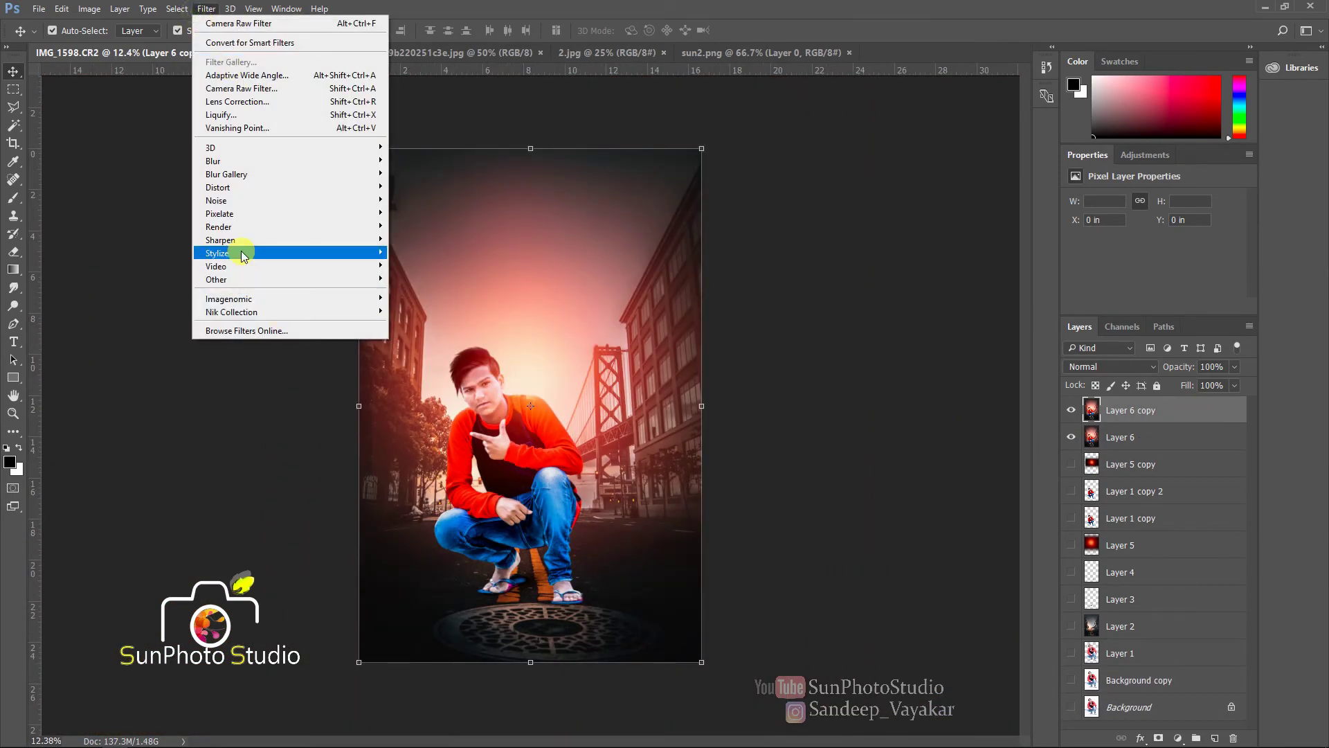
{"action": "mouse_move", "coordinate": [241, 252]}
{"action": "left_click", "coordinate": [419, 305]}
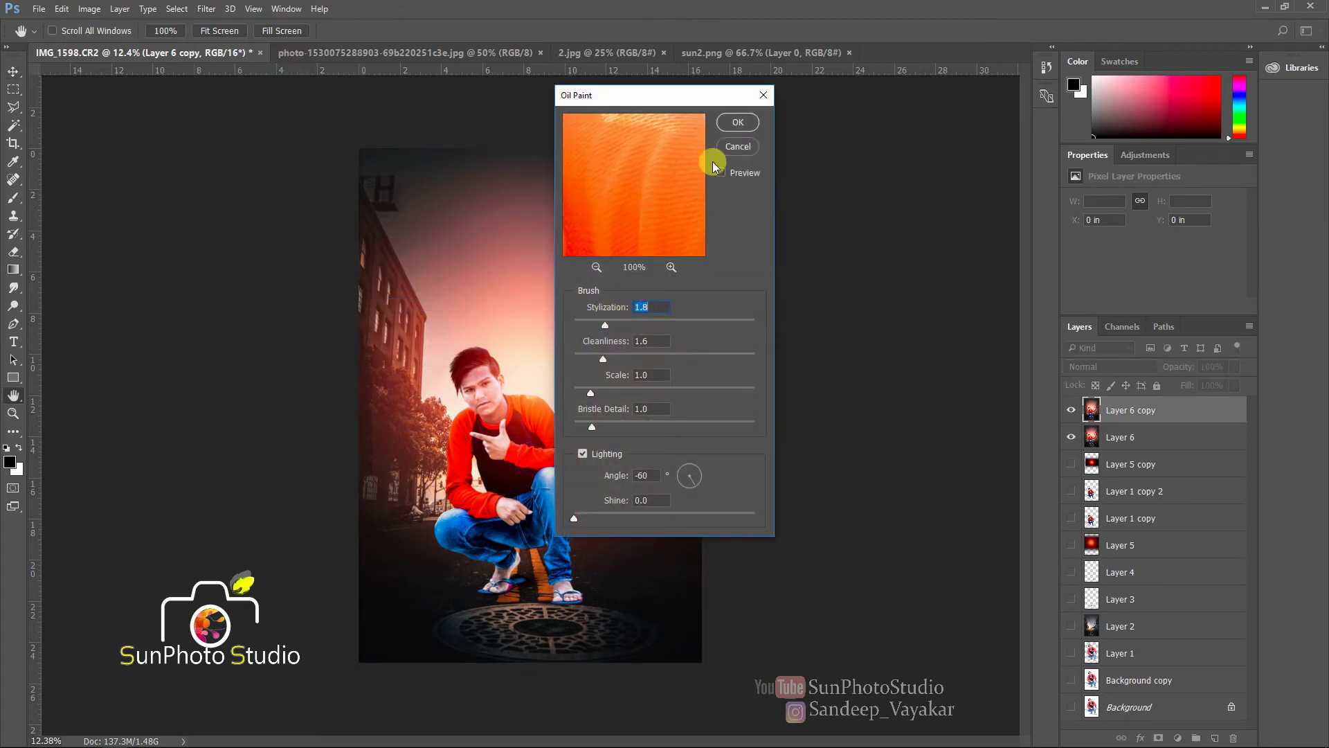
{"action": "left_click", "coordinate": [737, 122]}
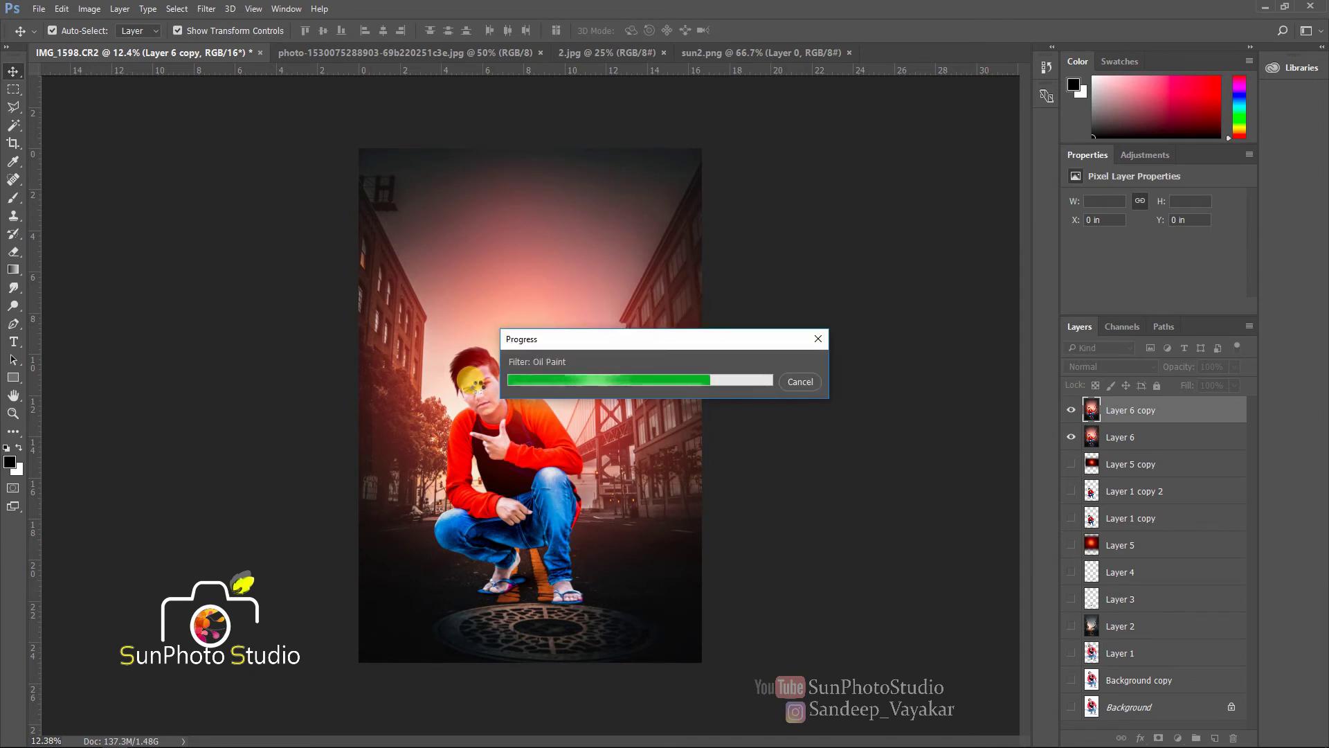
Duplicate Layer 6 copy and set the foreground colour to a light pink skin tone based on the man's forehead
{"action": "scroll", "coordinate": [477, 391], "scroll_direction": "up", "scroll_amount": 8}
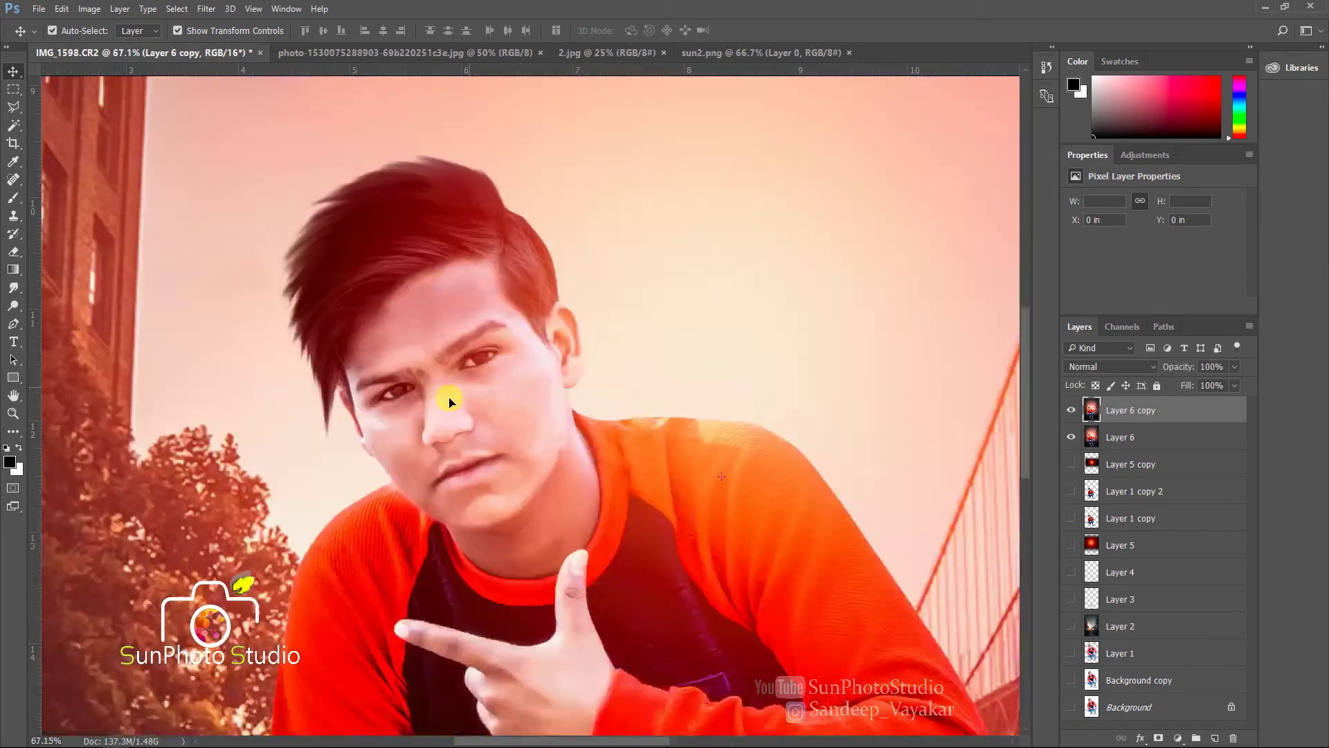
{"action": "left_click_drag", "start_coordinate": [1233, 413], "coordinate": [1216, 738]}
{"action": "left_click", "coordinate": [14, 198]}
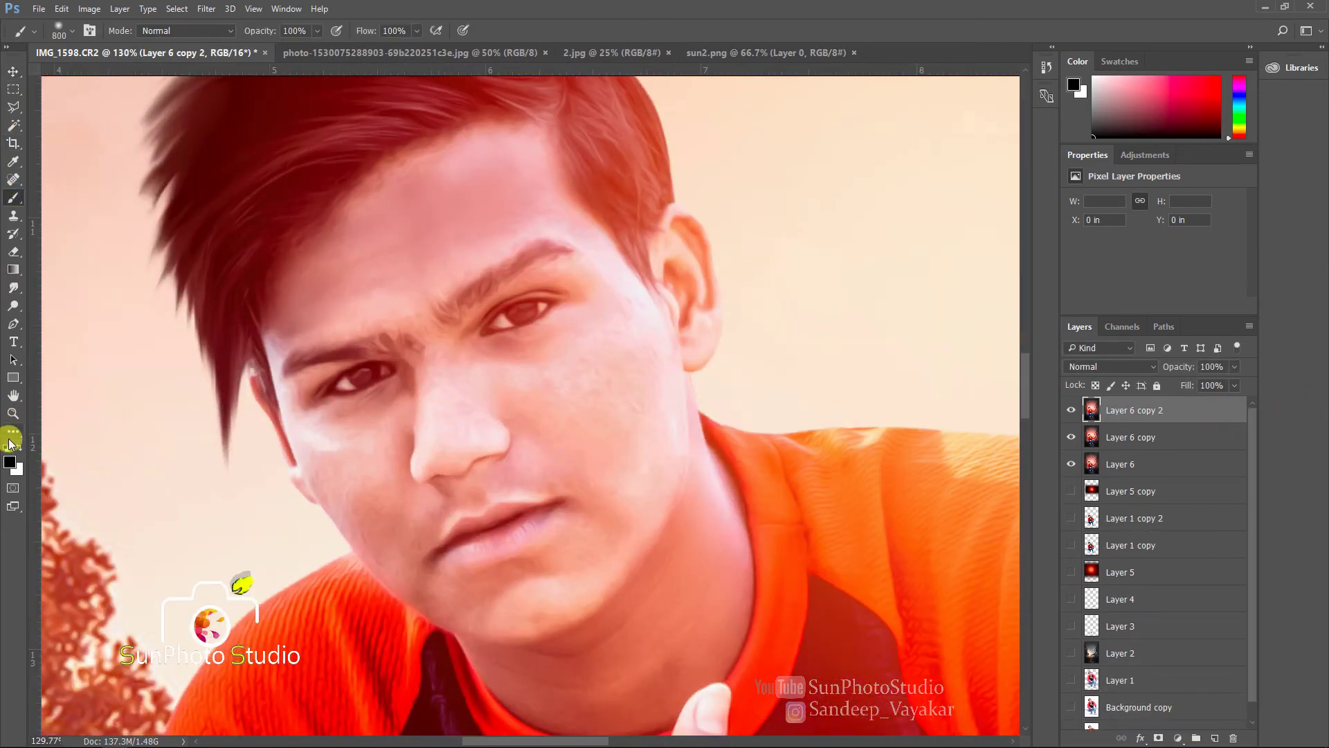
{"action": "left_click", "coordinate": [10, 461]}
{"action": "left_click", "coordinate": [425, 188]}
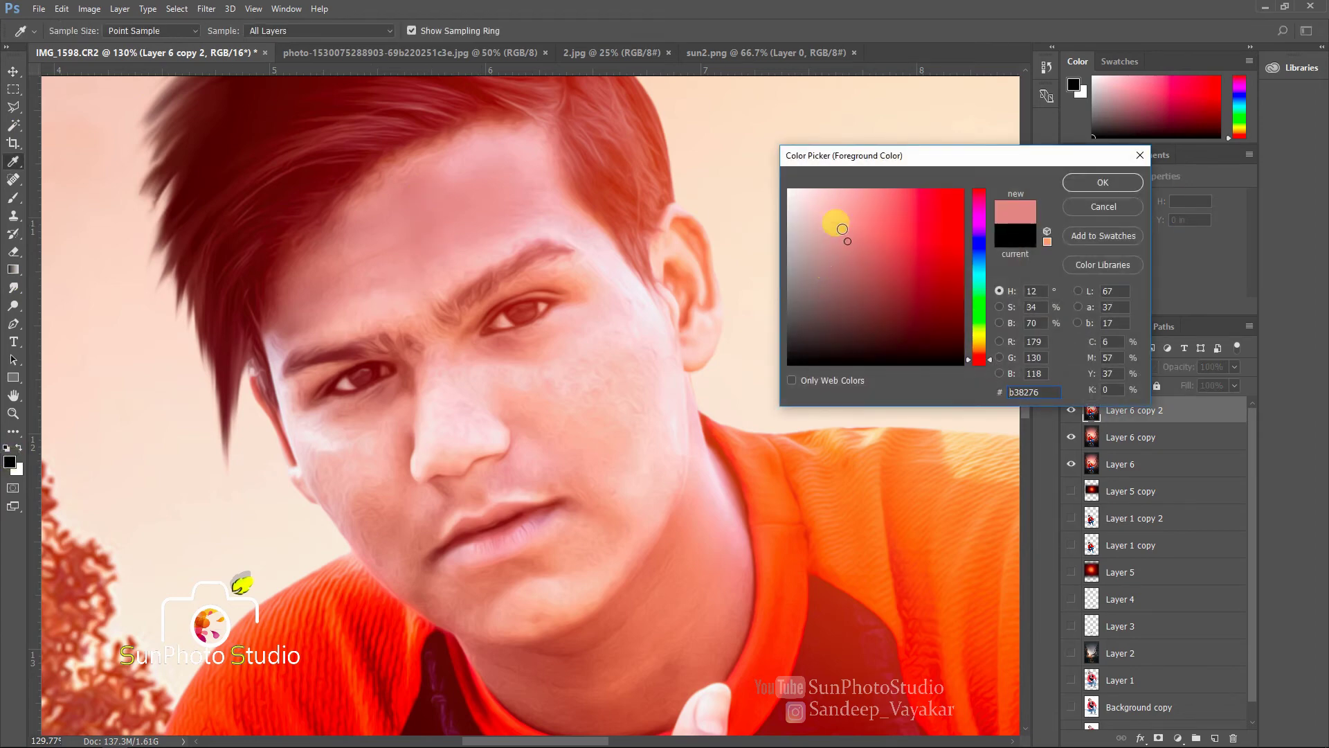
{"action": "left_click", "coordinate": [1100, 182]}
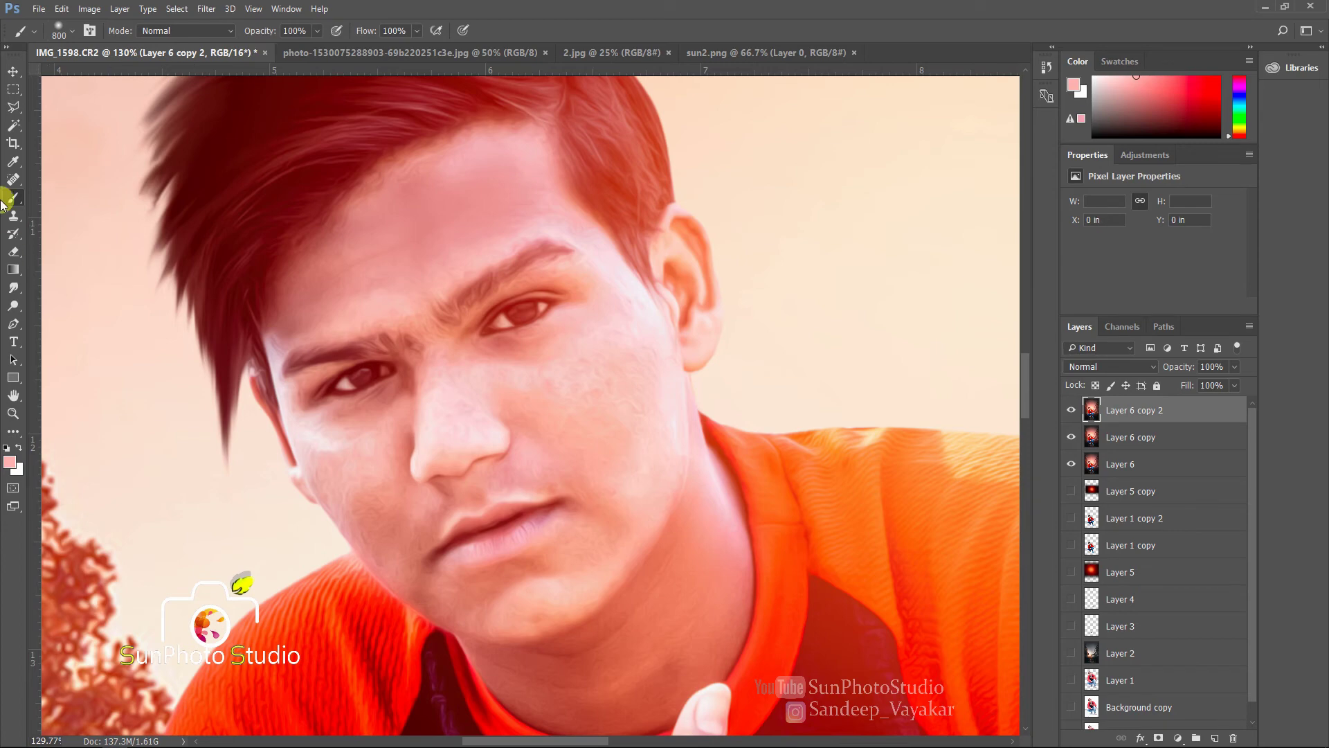
Smooth the skin of the man's forehead using the Mixer Brush at sizes of about 70 to 60
{"action": "right_click", "coordinate": [30, 202]}
{"action": "left_click", "coordinate": [61, 242]}
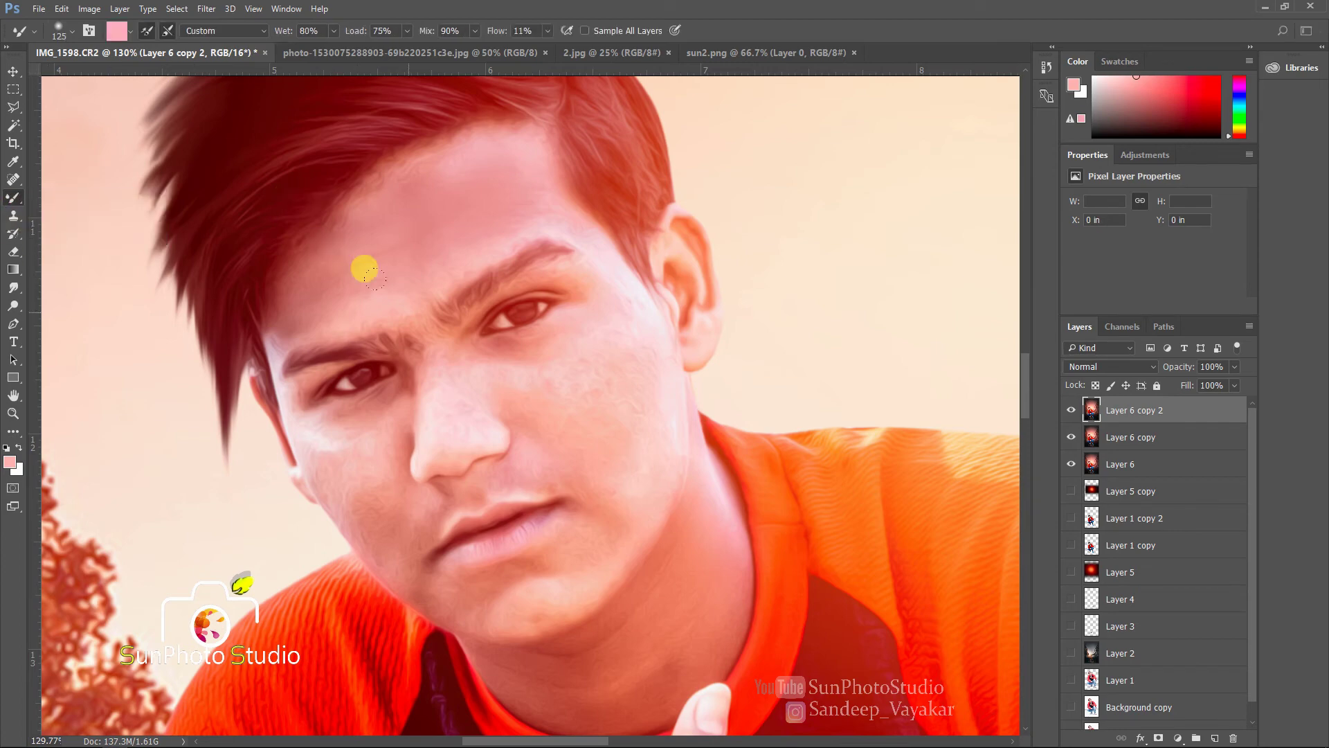
{"action": "key", "text": "bracketleft"}
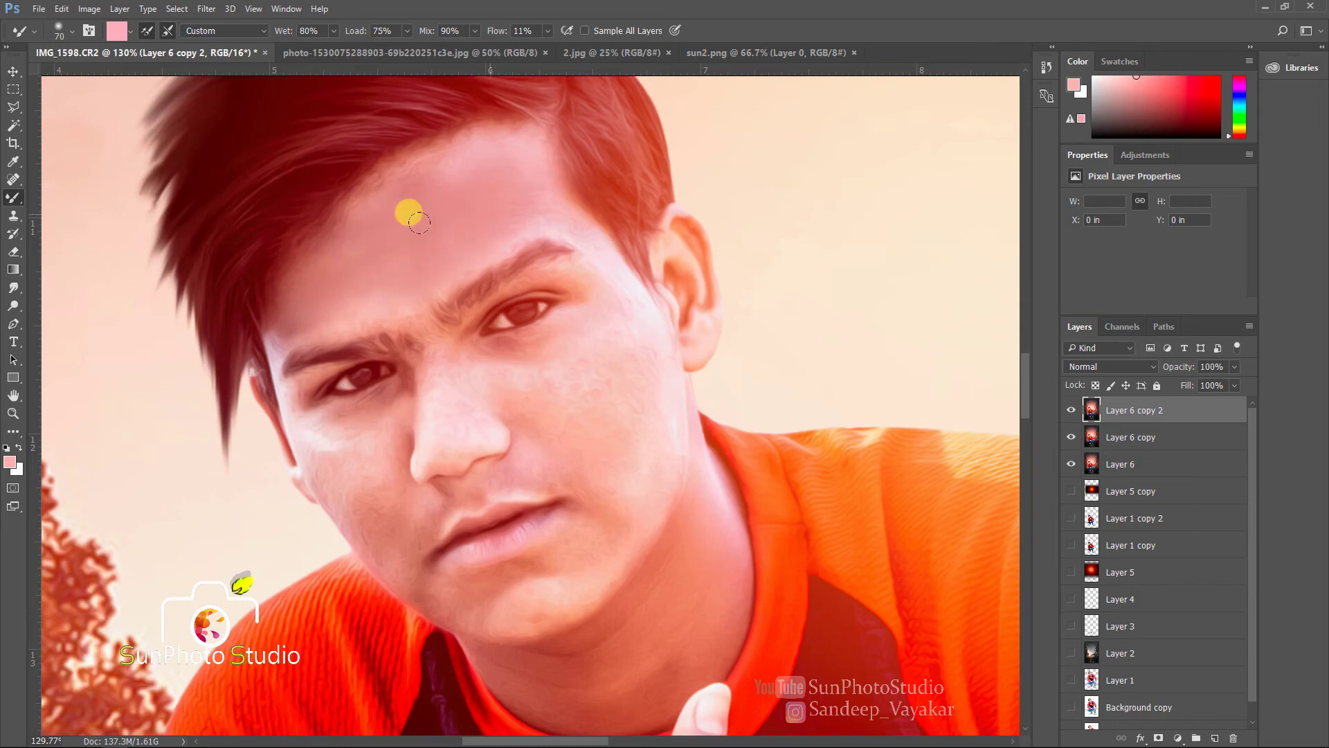
{"action": "key", "text": "bracketleft"}
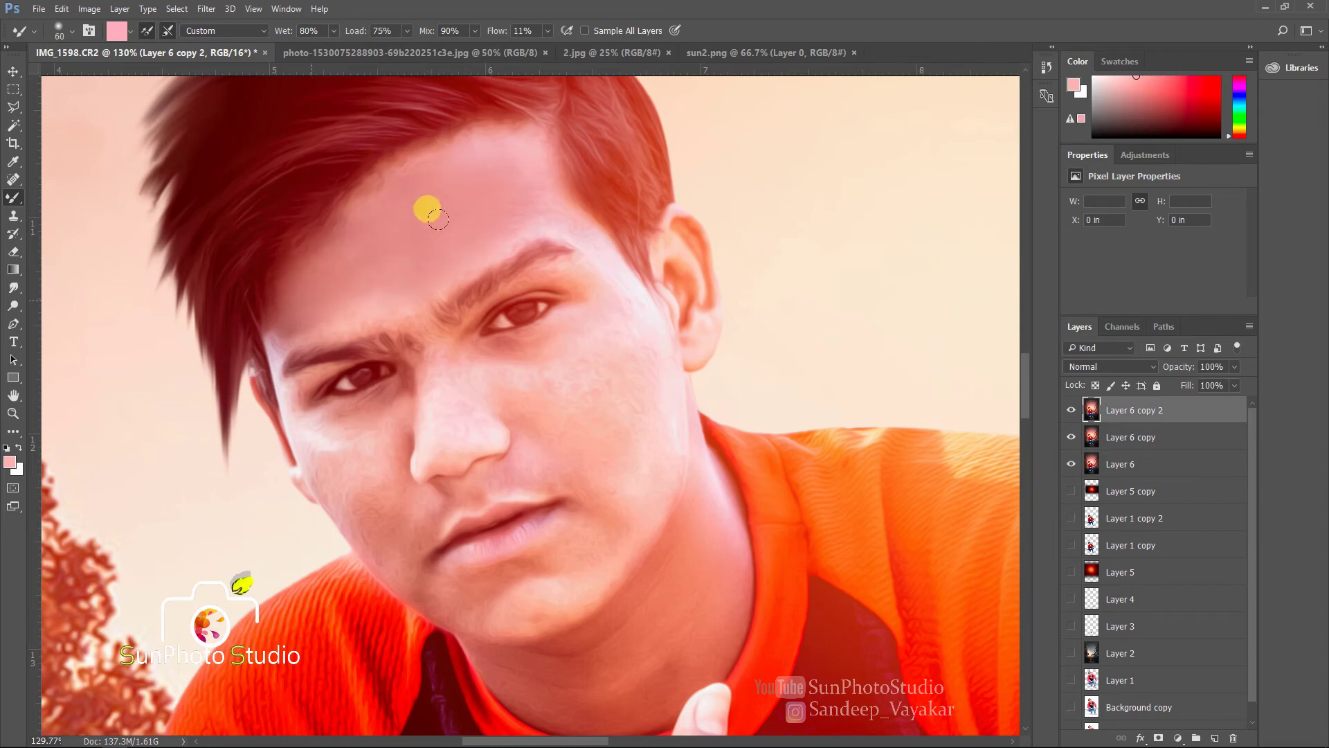
Blend the skin under the eye and on the cheek on the fringe side with the Mixer Brush at sizes 45 to 30
{"action": "key", "text": "bracketleft"}
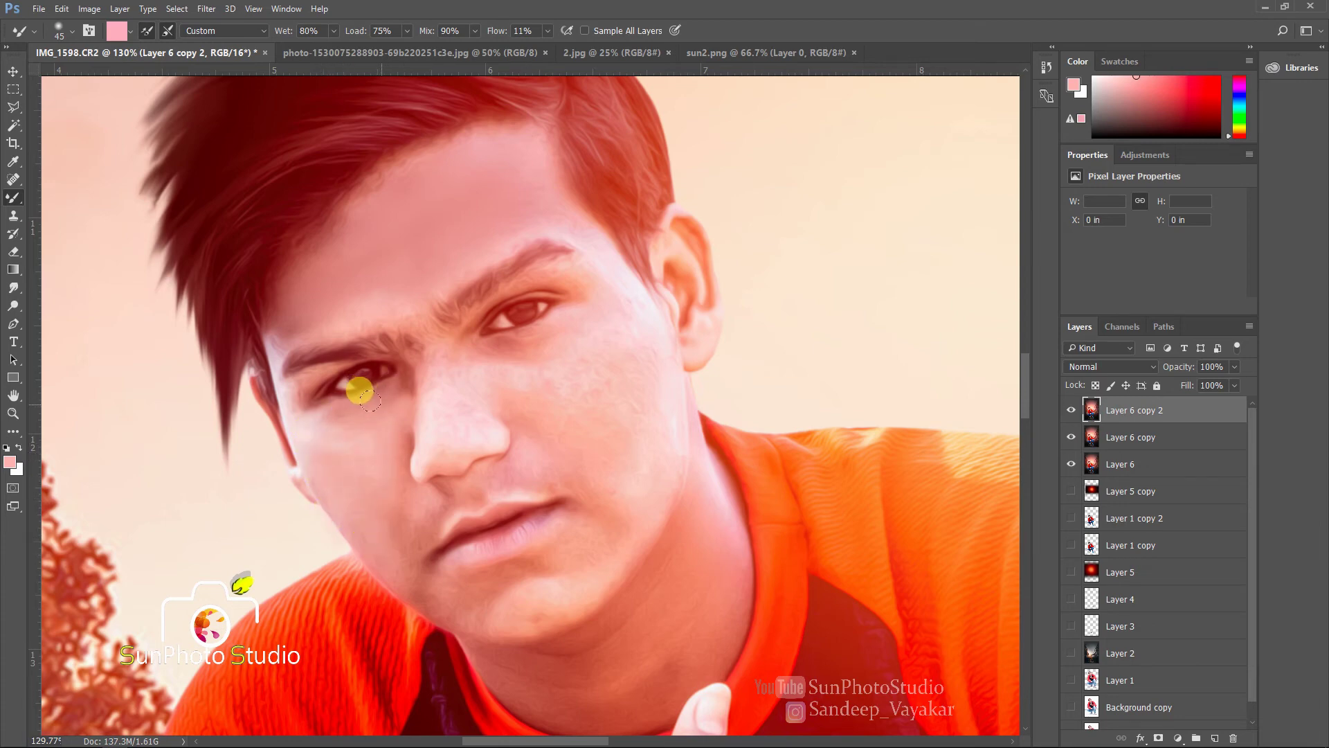
{"action": "key", "text": "bracketleft"}
{"action": "key", "text": "bracketleft"}
{"action": "key", "text": "bracketleft"}
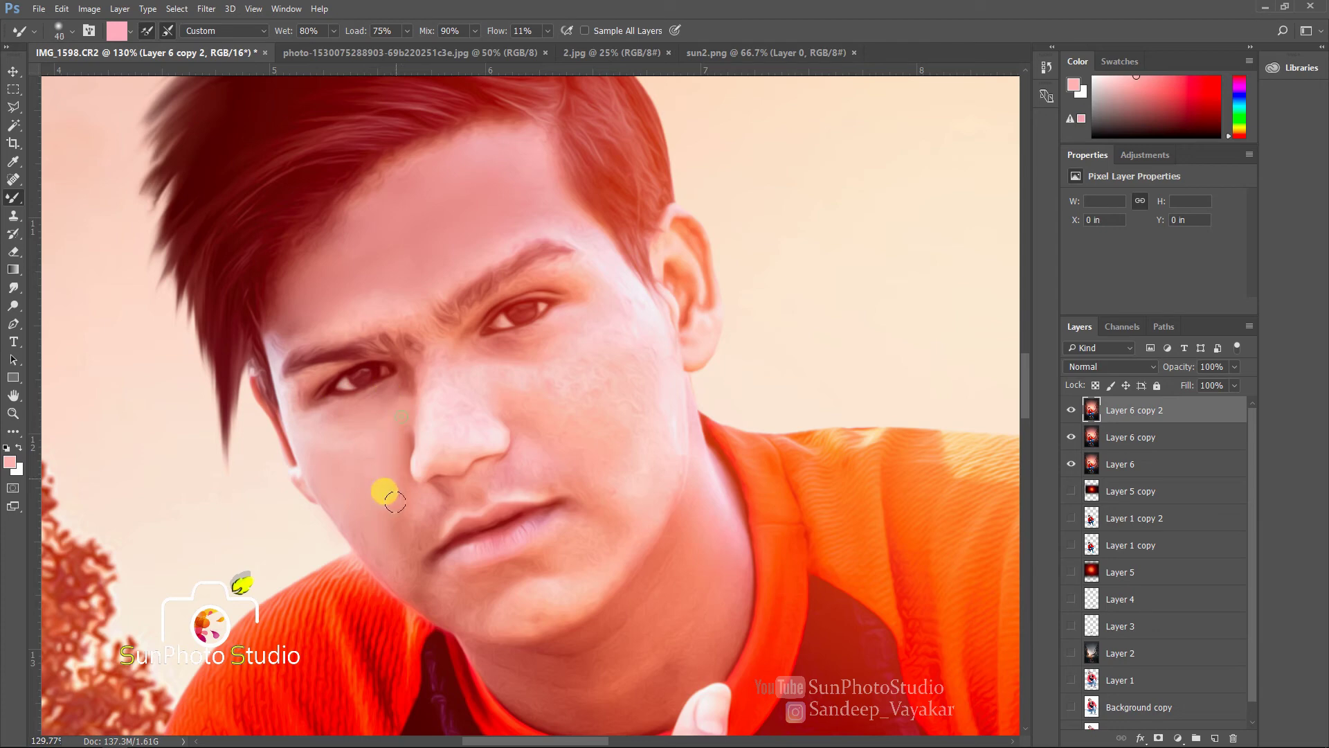
{"action": "key", "text": "bracketright"}
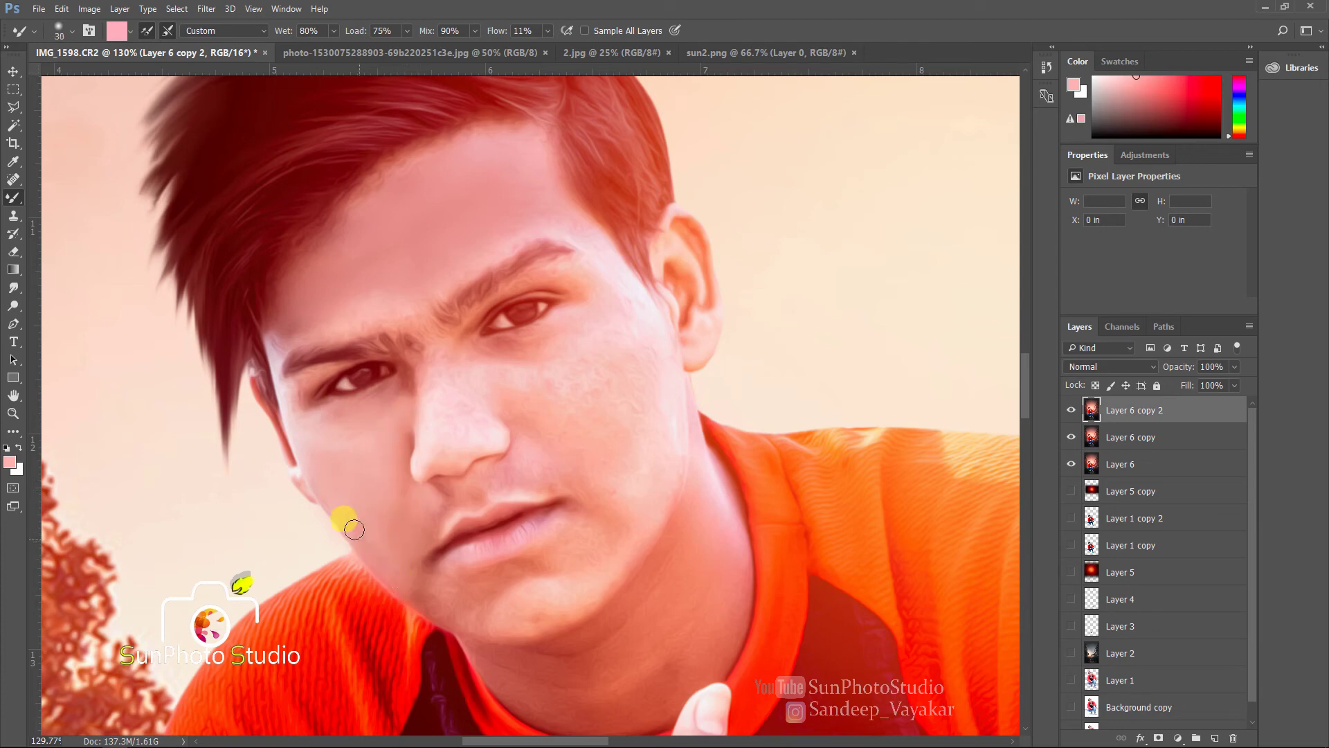
Smooth the cheek, jaw and temple on the ear side with the Mixer Brush at size 50
{"action": "key", "text": "bracketright"}
{"action": "key", "text": "bracketright"}
{"action": "key", "text": "bracketright"}
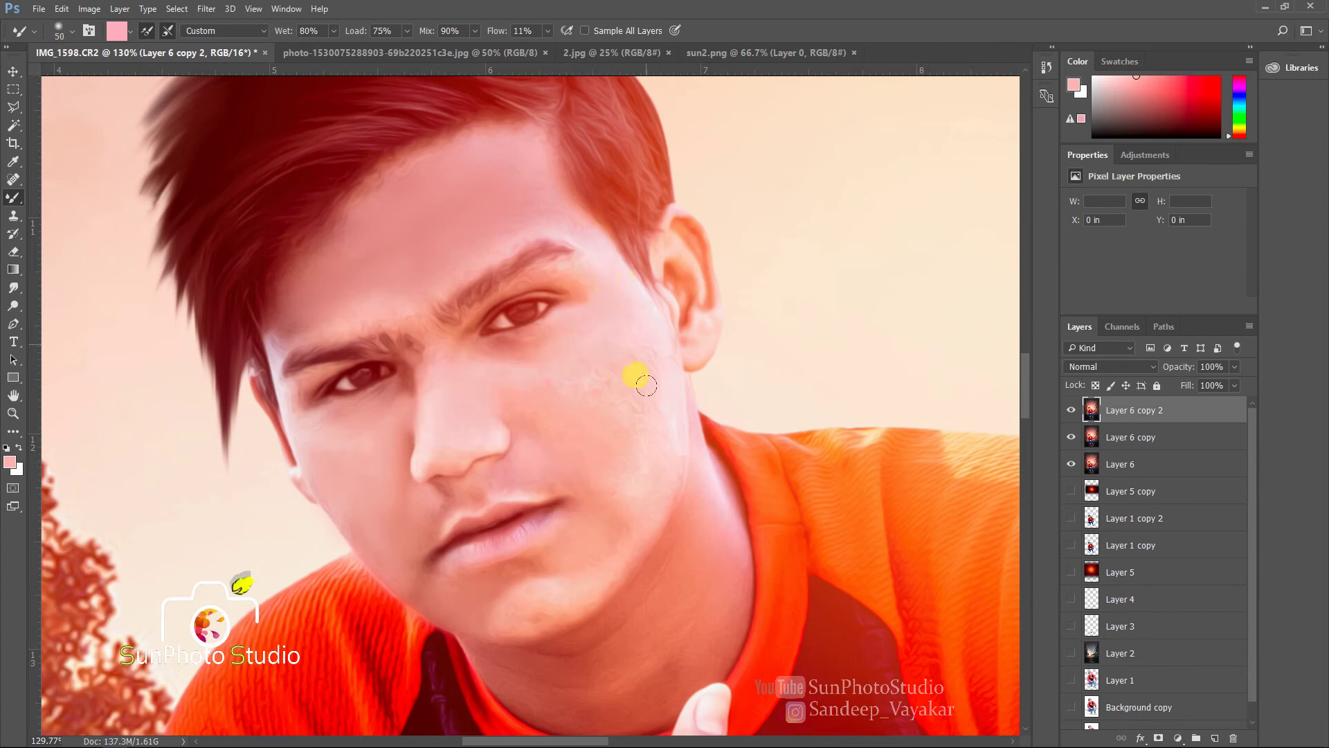
{"action": "left_click_drag", "start_coordinate": [624, 476], "coordinate": [641, 393]}
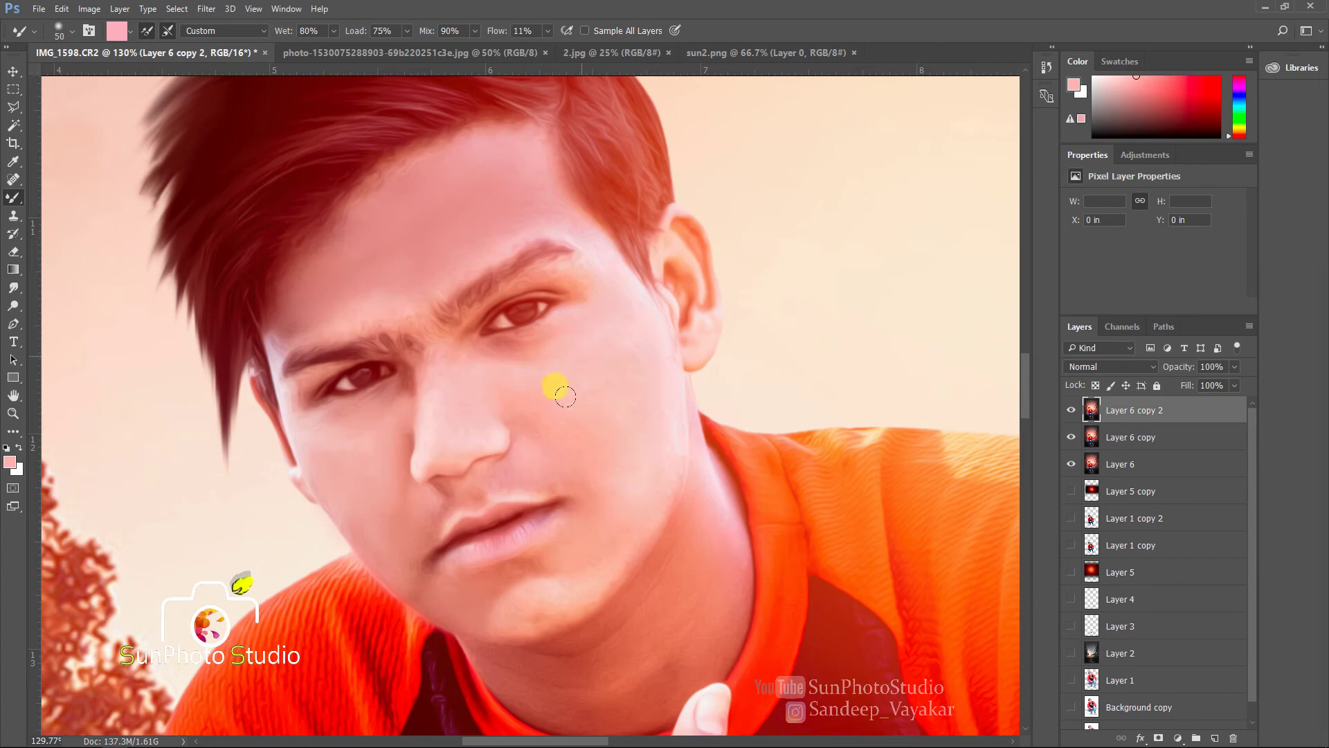
{"action": "left_click_drag", "start_coordinate": [616, 488], "coordinate": [584, 552]}
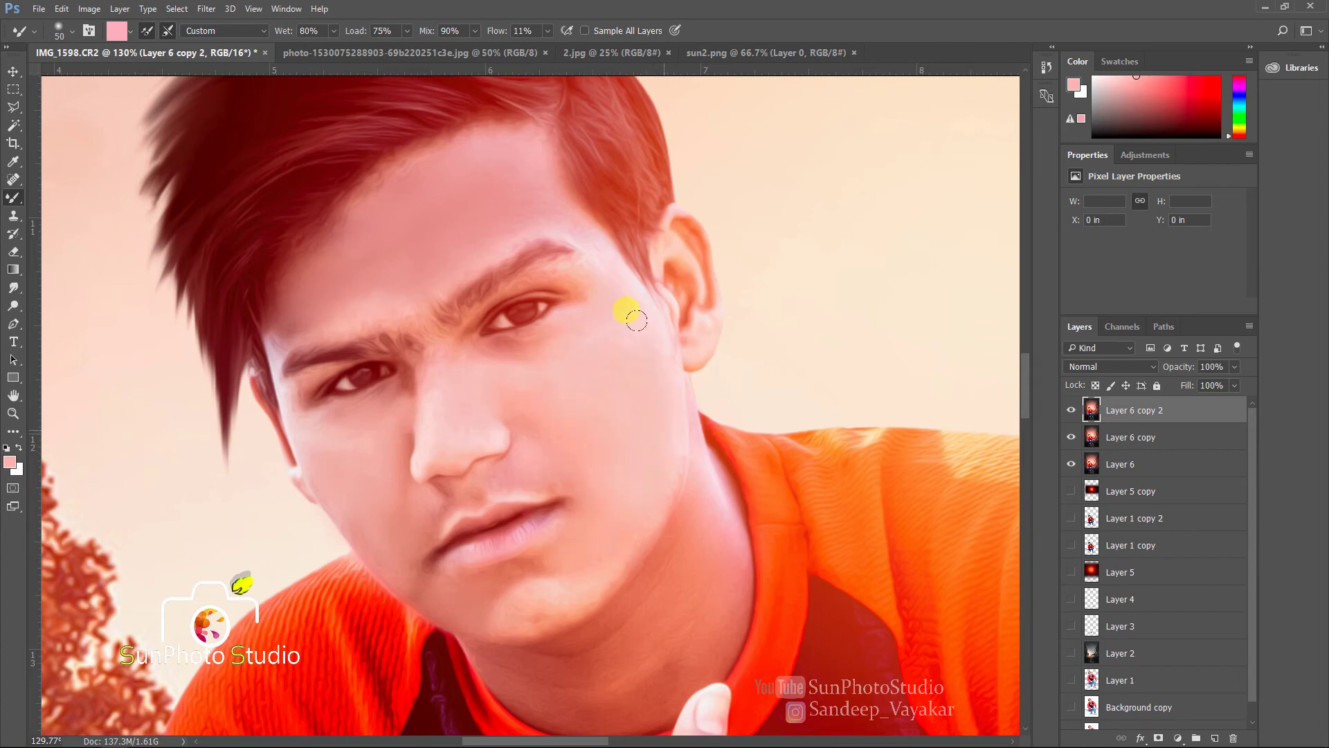
{"action": "mouse_move", "coordinate": [602, 279]}
{"action": "left_mouse_down"}
{"action": "mouse_move", "coordinate": [565, 212]}
{"action": "mouse_move", "coordinate": [518, 223]}
{"action": "mouse_move", "coordinate": [550, 217]}
{"action": "left_mouse_up"}
Touch up the remaining uneven skin with the Mixer Brush, varying its size from about 40
{"action": "scroll", "coordinate": [432, 180], "scroll_direction": "down", "scroll_amount": 7}
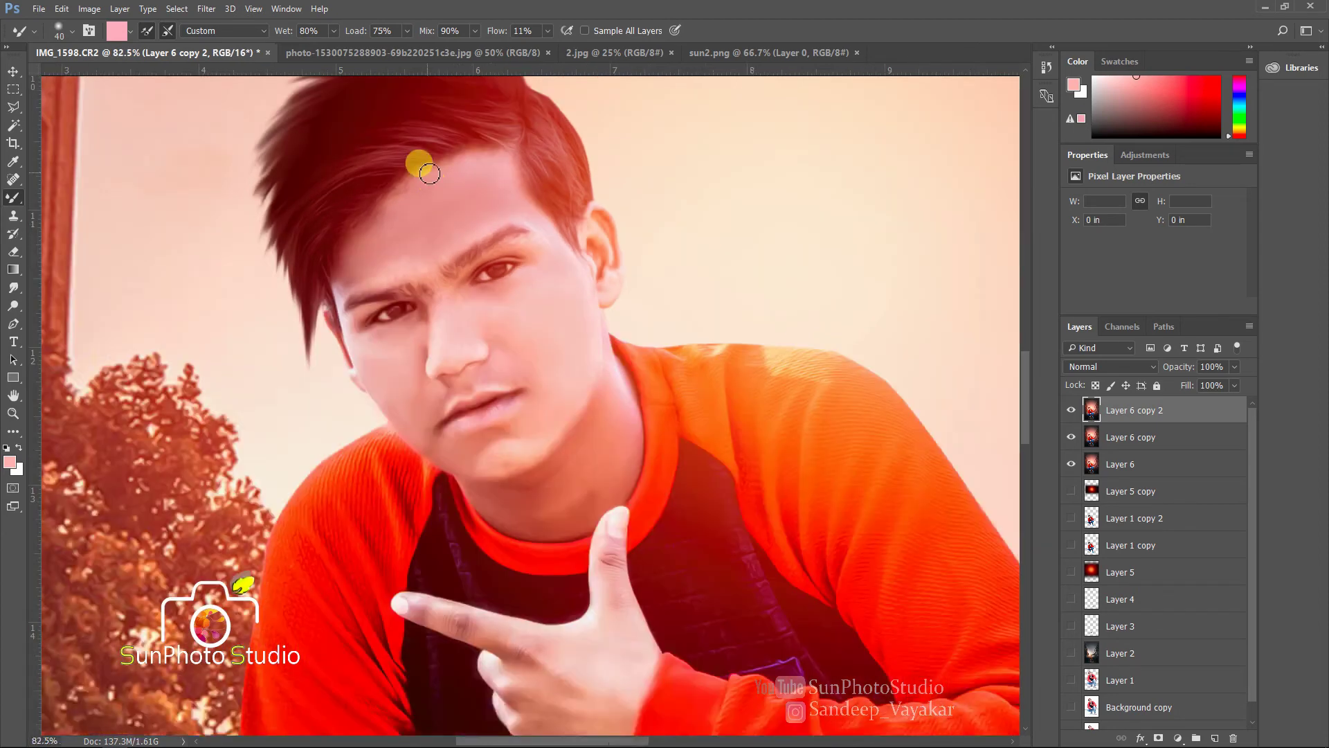
{"action": "scroll", "coordinate": [554, 385], "scroll_direction": "up", "scroll_amount": 5}
{"action": "key", "text": "["}
{"action": "key", "text": "bracketright"}
{"action": "key", "text": "bracketright"}
{"action": "key", "text": "bracketright"}
{"action": "mouse_move", "coordinate": [551, 390]}
{"action": "left_mouse_down"}
{"action": "mouse_move", "coordinate": [494, 365]}
{"action": "mouse_move", "coordinate": [529, 299]}
{"action": "mouse_move", "coordinate": [475, 394]}
{"action": "mouse_move", "coordinate": [497, 404]}
{"action": "mouse_move", "coordinate": [527, 353]}
{"action": "mouse_move", "coordinate": [486, 435]}
{"action": "mouse_move", "coordinate": [463, 437]}
{"action": "mouse_move", "coordinate": [492, 401]}
{"action": "mouse_move", "coordinate": [473, 438]}
{"action": "mouse_move", "coordinate": [394, 423]}
{"action": "mouse_move", "coordinate": [468, 378]}
{"action": "mouse_move", "coordinate": [402, 415]}
{"action": "mouse_move", "coordinate": [469, 370]}
{"action": "mouse_move", "coordinate": [525, 296]}
{"action": "mouse_move", "coordinate": [506, 322]}
{"action": "mouse_move", "coordinate": [531, 333]}
{"action": "mouse_move", "coordinate": [482, 441]}
{"action": "mouse_move", "coordinate": [382, 447]}
{"action": "mouse_move", "coordinate": [364, 434]}
{"action": "mouse_move", "coordinate": [477, 416]}
{"action": "mouse_move", "coordinate": [510, 386]}
{"action": "mouse_move", "coordinate": [508, 350]}
{"action": "mouse_move", "coordinate": [461, 407]}
{"action": "mouse_move", "coordinate": [522, 306]}
{"action": "mouse_move", "coordinate": [509, 414]}
{"action": "mouse_move", "coordinate": [452, 445]}
{"action": "mouse_move", "coordinate": [445, 317]}
{"action": "mouse_move", "coordinate": [402, 357]}
{"action": "mouse_move", "coordinate": [347, 359]}
{"action": "mouse_move", "coordinate": [344, 372]}
{"action": "mouse_move", "coordinate": [413, 386]}
{"action": "mouse_move", "coordinate": [371, 335]}
{"action": "mouse_move", "coordinate": [351, 343]}
{"action": "mouse_move", "coordinate": [378, 336]}
{"action": "mouse_move", "coordinate": [343, 341]}
{"action": "mouse_move", "coordinate": [401, 320]}
{"action": "mouse_move", "coordinate": [362, 323]}
{"action": "mouse_move", "coordinate": [345, 300]}
{"action": "mouse_move", "coordinate": [333, 331]}
{"action": "mouse_move", "coordinate": [358, 304]}
{"action": "left_mouse_up"}
{"action": "key", "text": "bracketright"}
Restore the default black and white colours and blend around the fringe-side eye with the Mixer Brush at sizes 10 to 20
{"action": "left_click", "coordinate": [5, 446]}
{"action": "key", "text": "bracketright"}
{"action": "key", "text": "bracketleft"}
{"action": "key", "text": "bracketleft"}
{"action": "key", "text": "bracketleft"}
{"action": "key", "text": "bracketleft"}
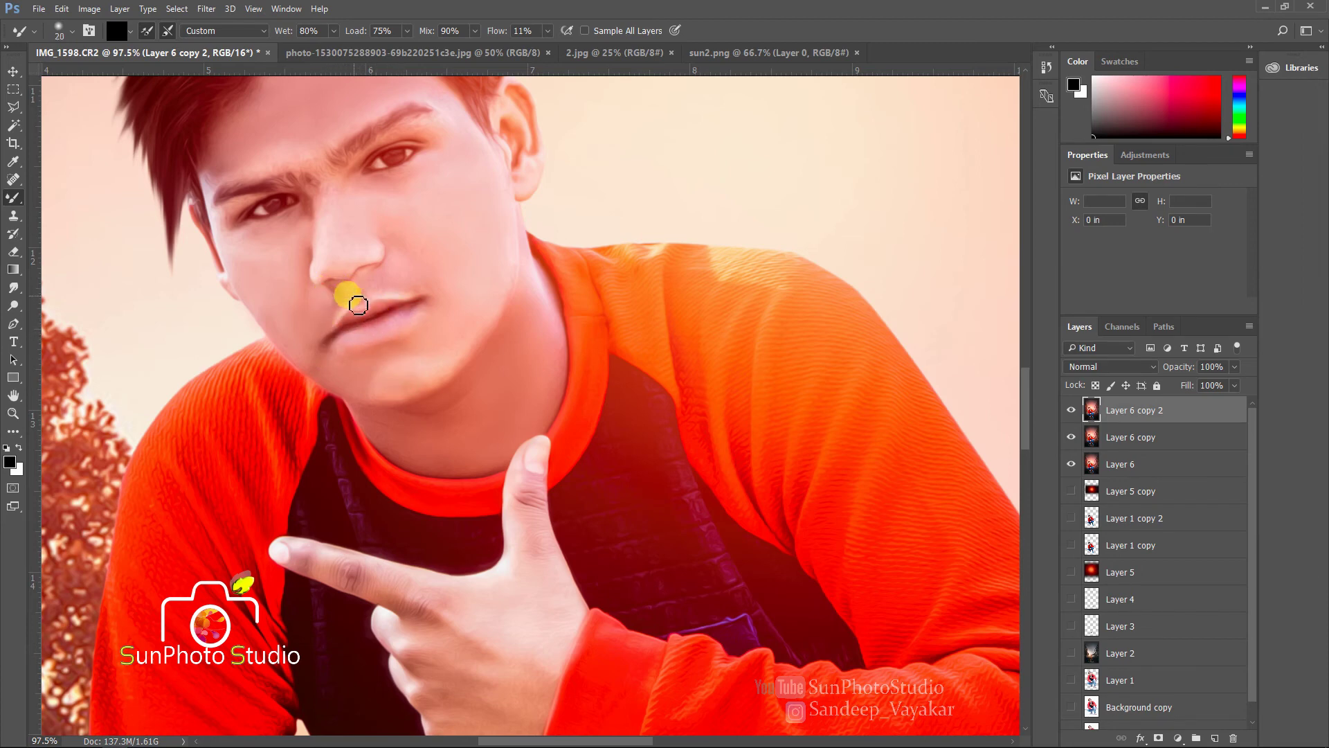
{"action": "scroll", "coordinate": [229, 180], "scroll_direction": "up", "scroll_amount": 5}
{"action": "key", "text": "bracketleft"}
{"action": "key", "text": "bracketleft"}
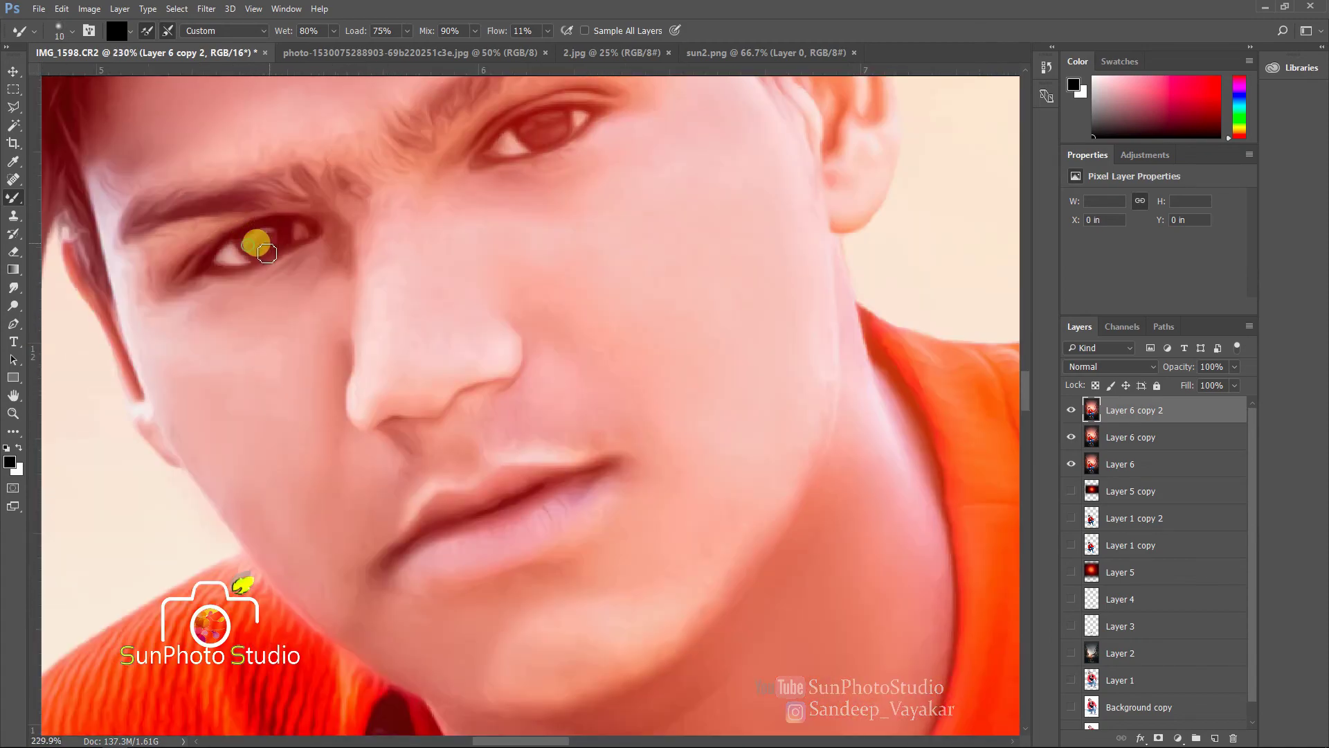
{"action": "mouse_move", "coordinate": [252, 258]}
{"action": "left_mouse_down"}
{"action": "mouse_move", "coordinate": [234, 266]}
{"action": "mouse_move", "coordinate": [247, 260]}
{"action": "left_mouse_up"}
{"action": "key", "text": "bracketright"}
{"action": "key", "text": "bracketright"}
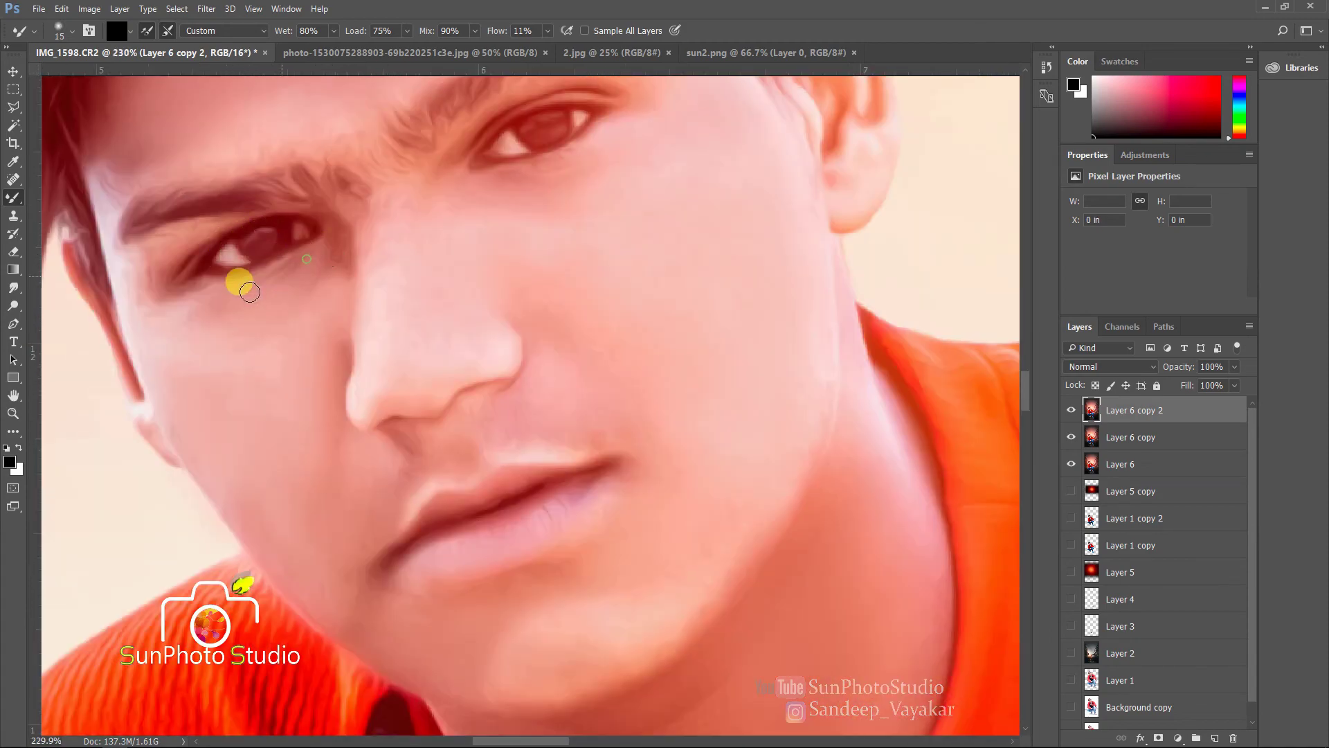
Blend the skin around the ear-side eye and eyebrow with the Mixer Brush at sizes 20 to 25
{"action": "scroll", "coordinate": [188, 388], "scroll_direction": "down", "scroll_amount": 3}
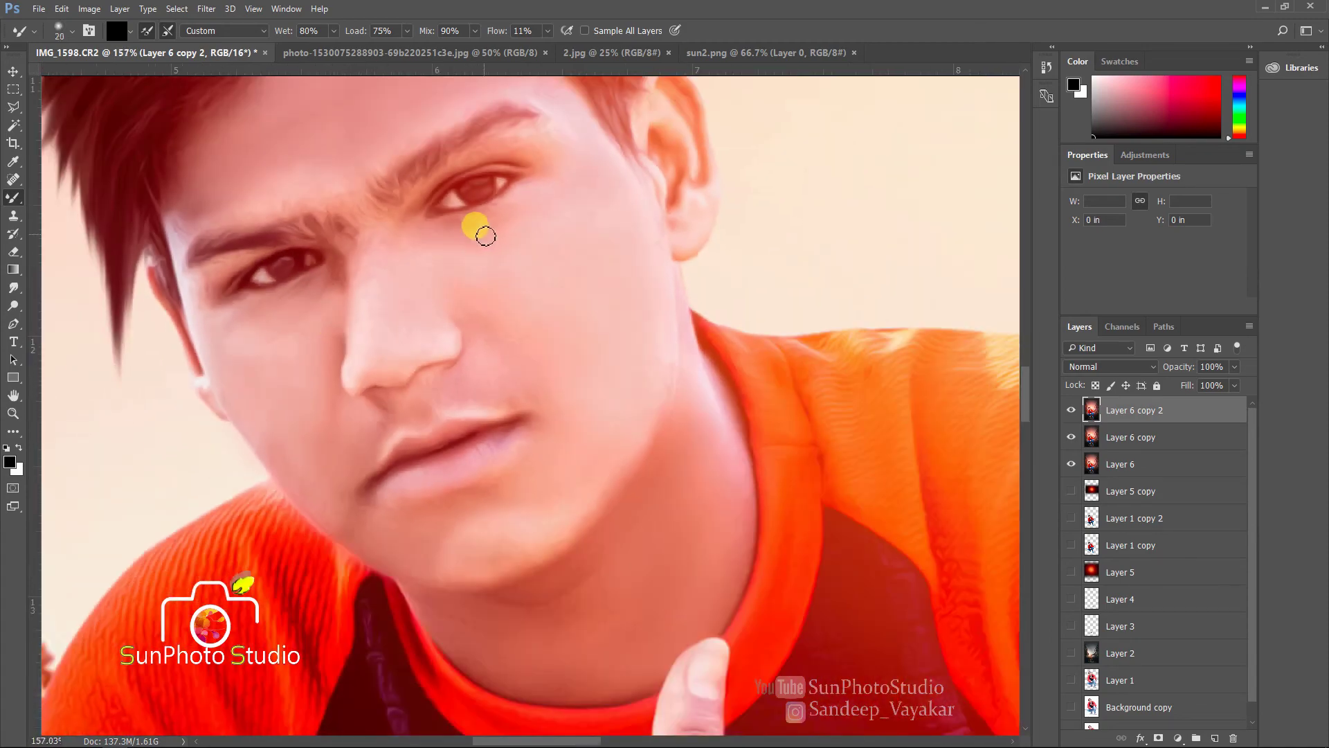
{"action": "mouse_move", "coordinate": [486, 236]}
{"action": "left_mouse_down"}
{"action": "mouse_move", "coordinate": [503, 210]}
{"action": "mouse_move", "coordinate": [474, 222]}
{"action": "mouse_move", "coordinate": [528, 183]}
{"action": "mouse_move", "coordinate": [466, 212]}
{"action": "mouse_move", "coordinate": [535, 148]}
{"action": "mouse_move", "coordinate": [484, 149]}
{"action": "mouse_move", "coordinate": [438, 179]}
{"action": "mouse_move", "coordinate": [492, 153]}
{"action": "mouse_move", "coordinate": [461, 171]}
{"action": "mouse_move", "coordinate": [481, 148]}
{"action": "mouse_move", "coordinate": [527, 133]}
{"action": "mouse_move", "coordinate": [544, 145]}
{"action": "mouse_move", "coordinate": [448, 160]}
{"action": "mouse_move", "coordinate": [513, 128]}
{"action": "mouse_move", "coordinate": [544, 128]}
{"action": "mouse_move", "coordinate": [504, 153]}
{"action": "mouse_move", "coordinate": [530, 145]}
{"action": "left_mouse_up"}
{"action": "key", "text": "bracketright"}
{"action": "scroll", "coordinate": [530, 145], "scroll_direction": "down", "scroll_amount": 15}
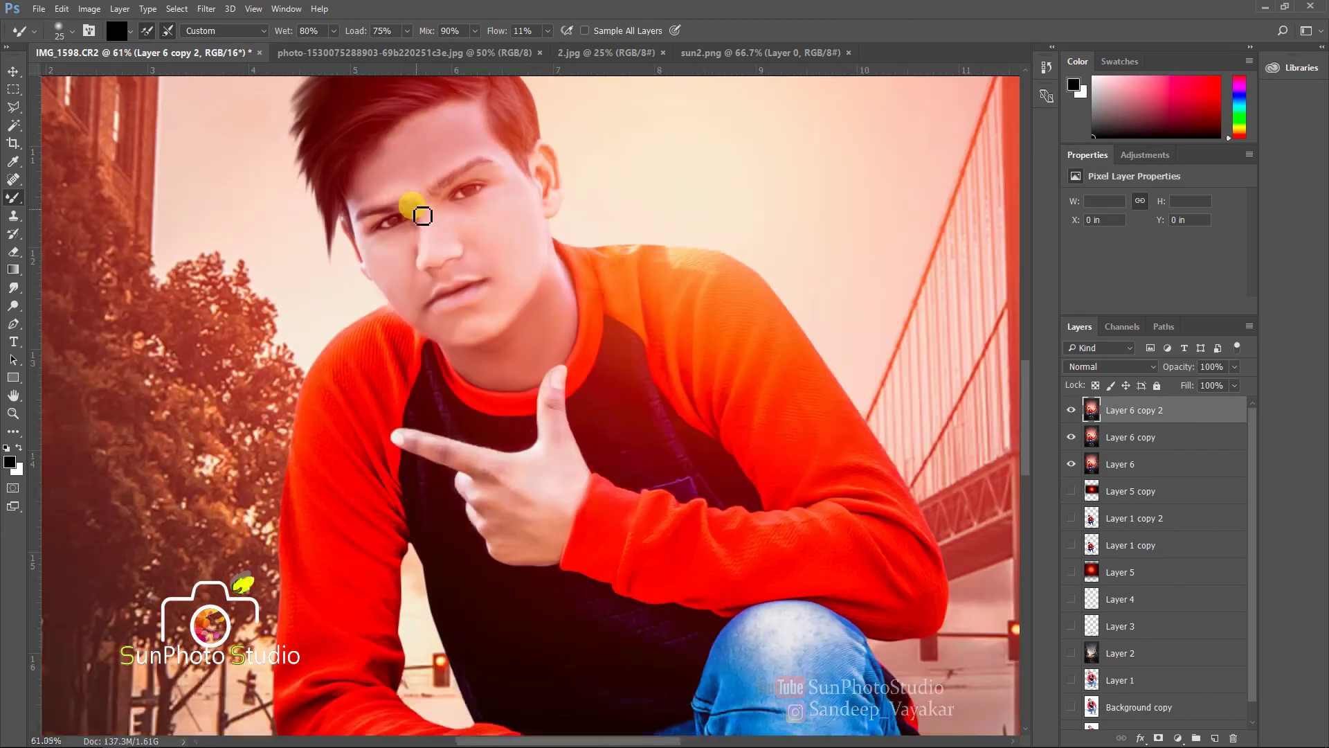
Try a Levels adjustment layer above Layer 6 copy 2 with a black input of 12 and midtones of 0.94
{"action": "scroll", "coordinate": [384, 430], "scroll_direction": "up", "scroll_amount": 5}
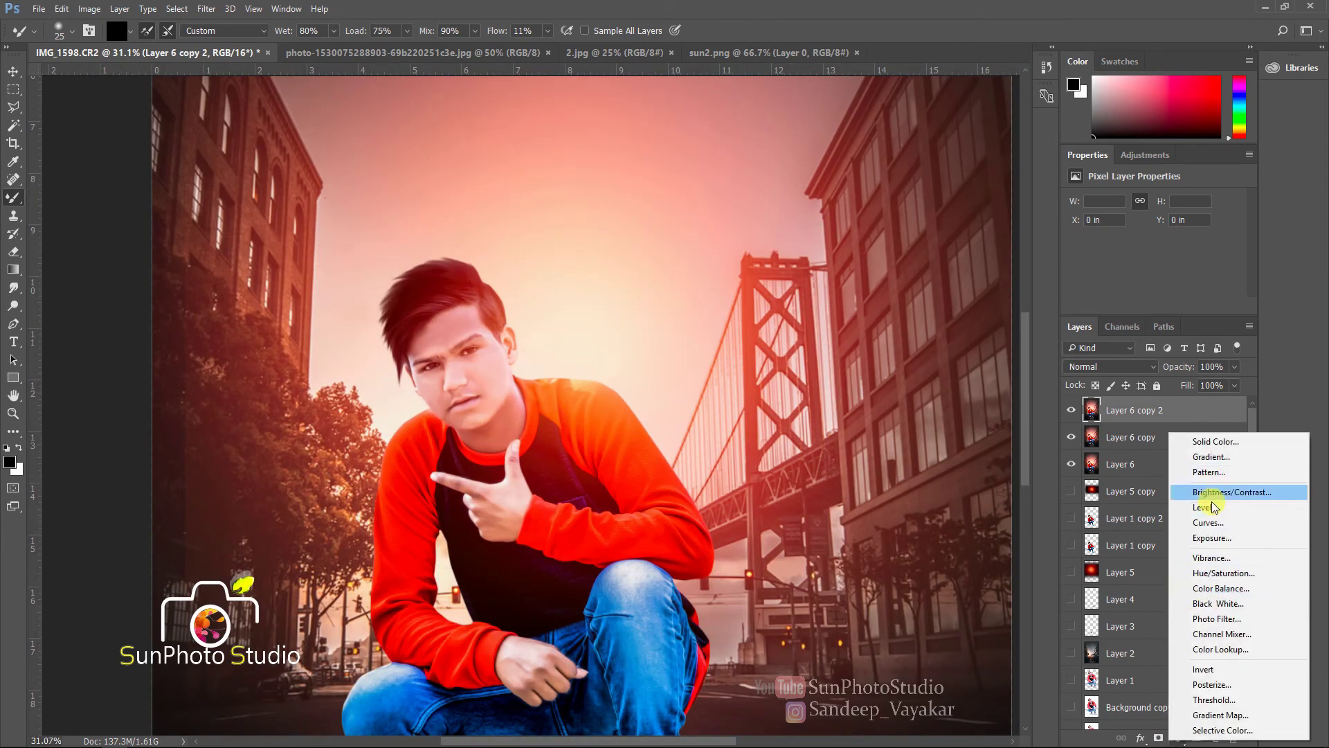
{"action": "left_click", "coordinate": [1208, 502]}
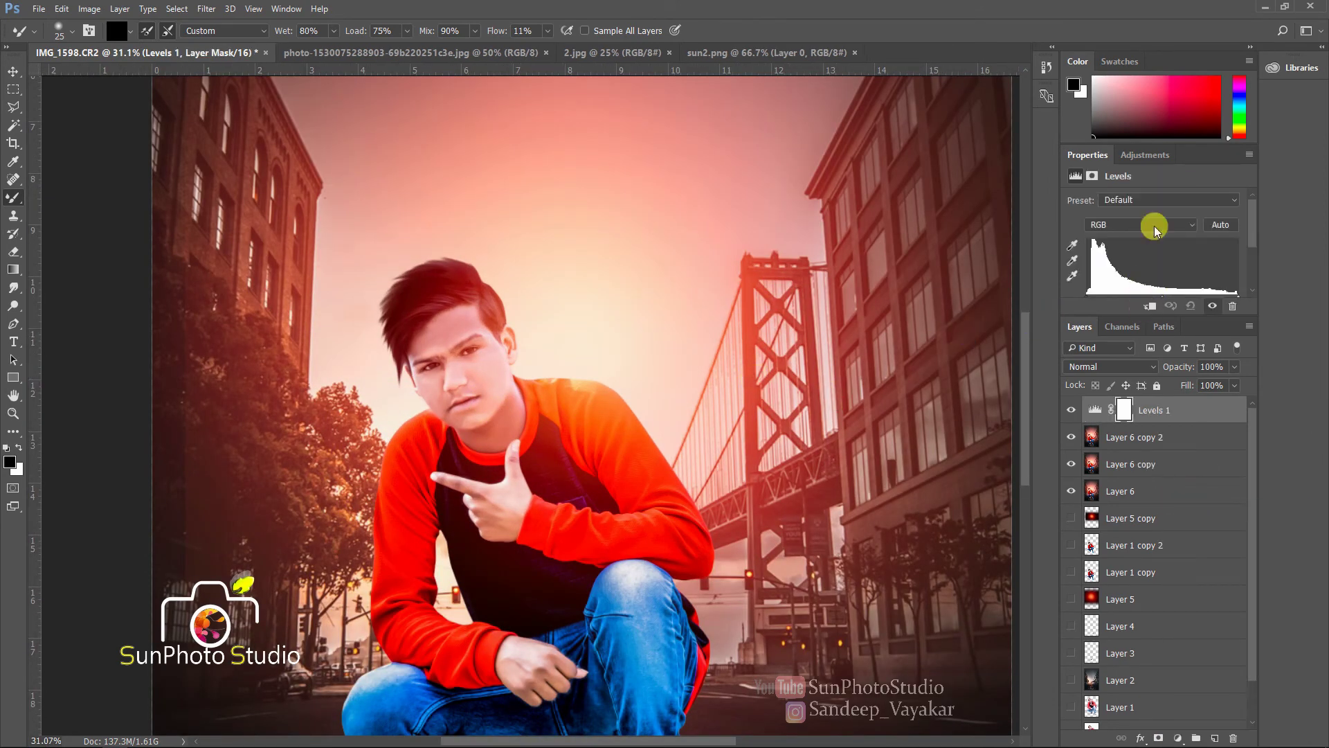
{"action": "scroll", "coordinate": [1138, 257], "scroll_direction": "down", "scroll_amount": 2}
{"action": "mouse_move", "coordinate": [1089, 260]}
{"action": "left_mouse_down"}
{"action": "mouse_move", "coordinate": [1177, 256]}
{"action": "mouse_move", "coordinate": [1094, 260]}
{"action": "left_mouse_up"}
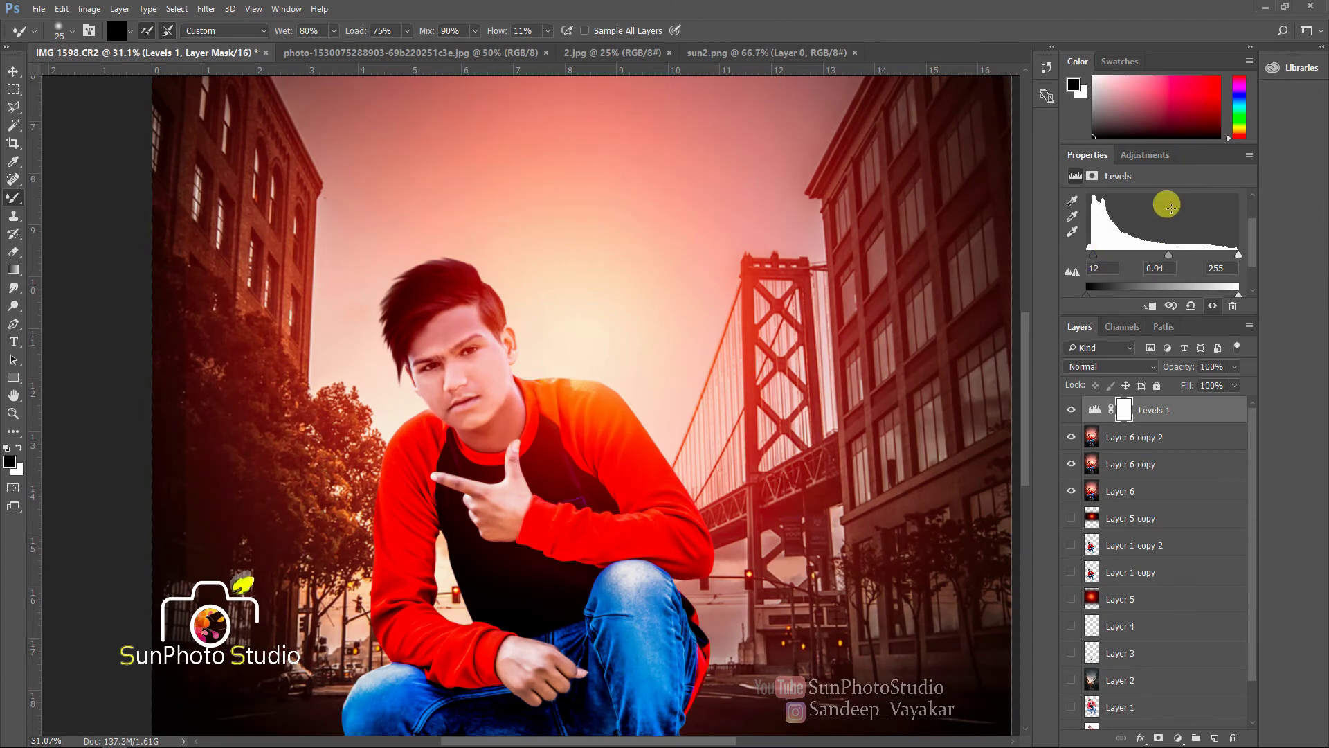
{"action": "scroll", "coordinate": [602, 330], "scroll_direction": "down", "scroll_amount": 3}
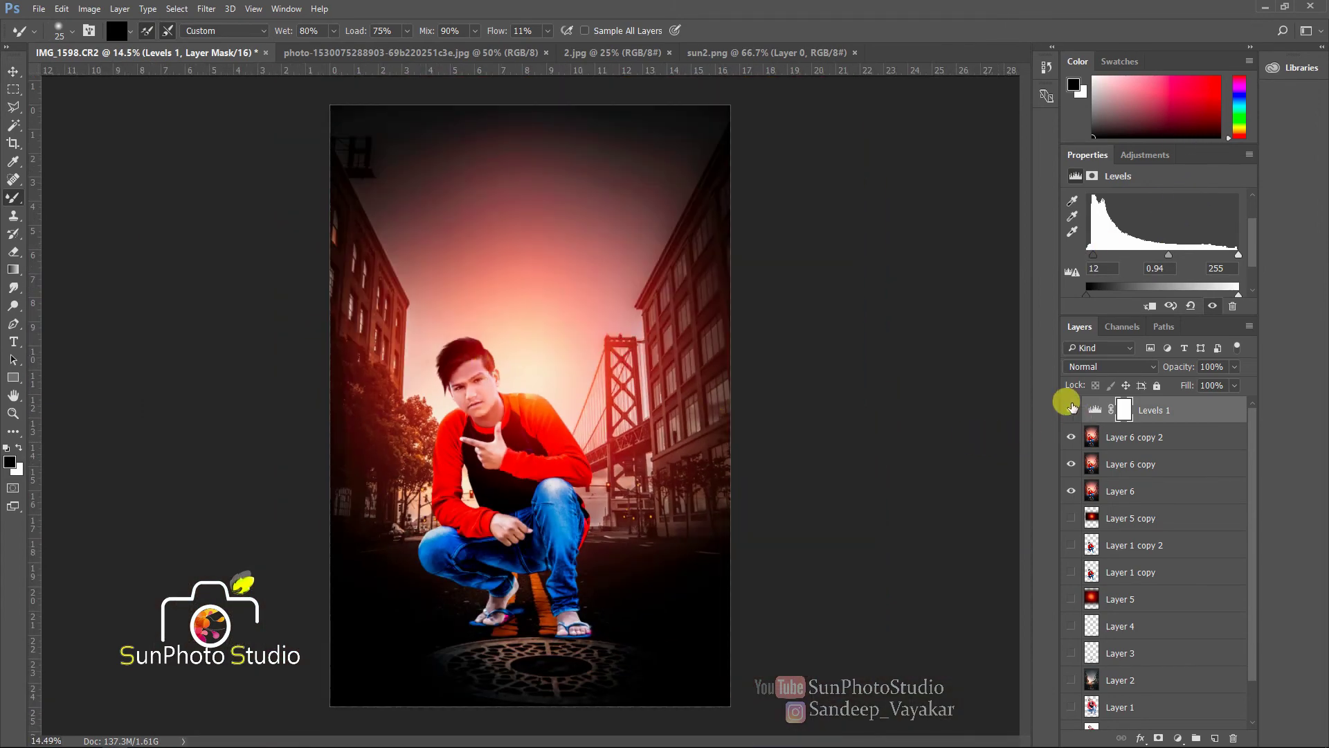
Hide and delete the Levels 1 adjustment layer
{"action": "left_click", "coordinate": [1072, 410]}
{"action": "key", "text": "Delete"}
{"action": "scroll", "coordinate": [376, 377], "scroll_direction": "down", "scroll_amount": 1}
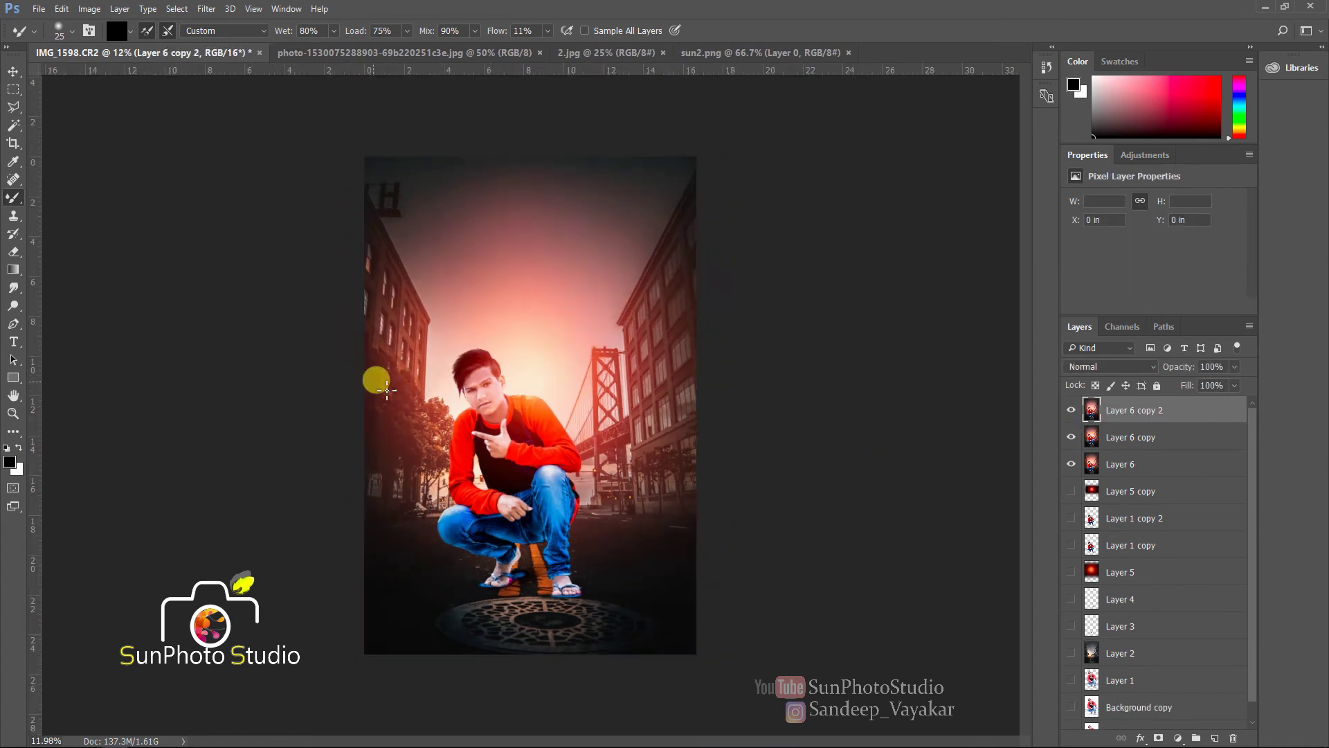
Apply the Camera Raw Filter to Layer 6 copy 2 with Exposure -0.20
{"action": "scroll", "coordinate": [522, 386], "scroll_direction": "up", "scroll_amount": 3}
{"action": "scroll", "coordinate": [398, 322], "scroll_direction": "down", "scroll_amount": 2}
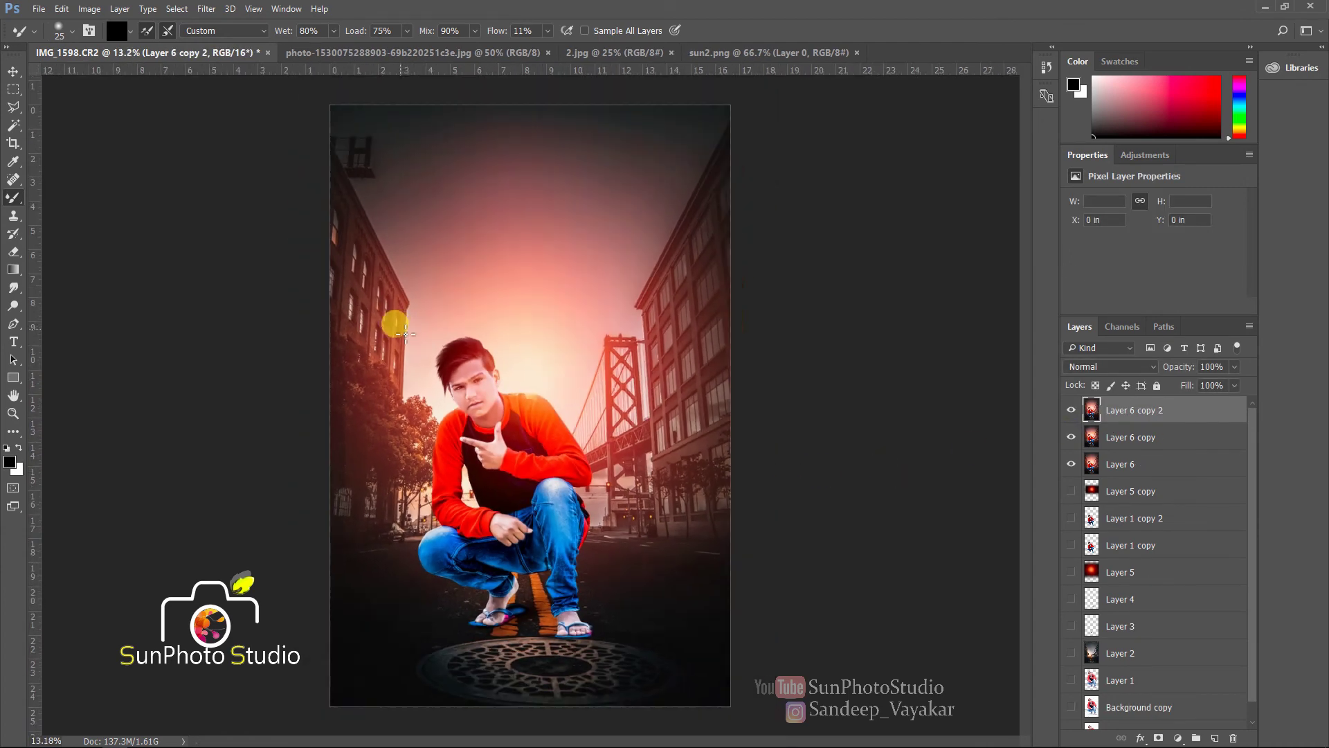
{"action": "left_click", "coordinate": [206, 8]}
{"action": "left_click", "coordinate": [223, 90]}
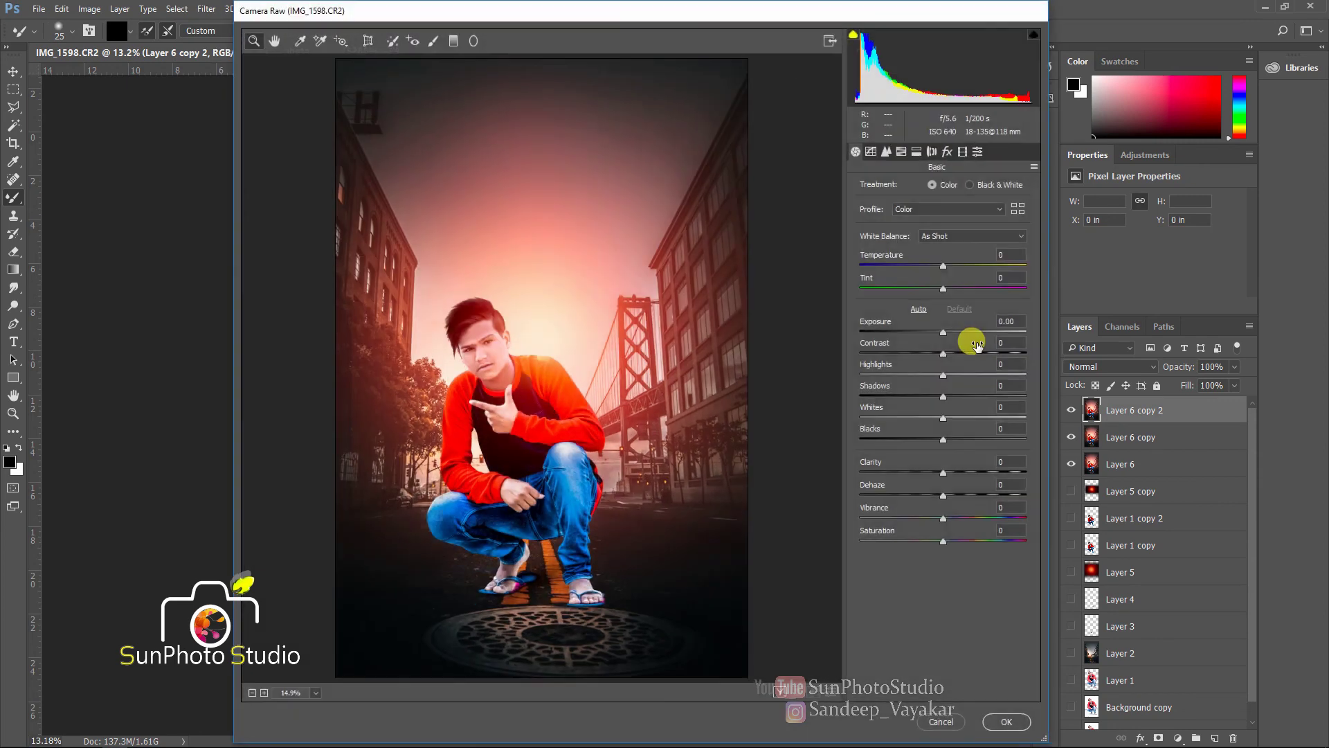
{"action": "left_click_drag", "start_coordinate": [939, 335], "coordinate": [940, 336]}
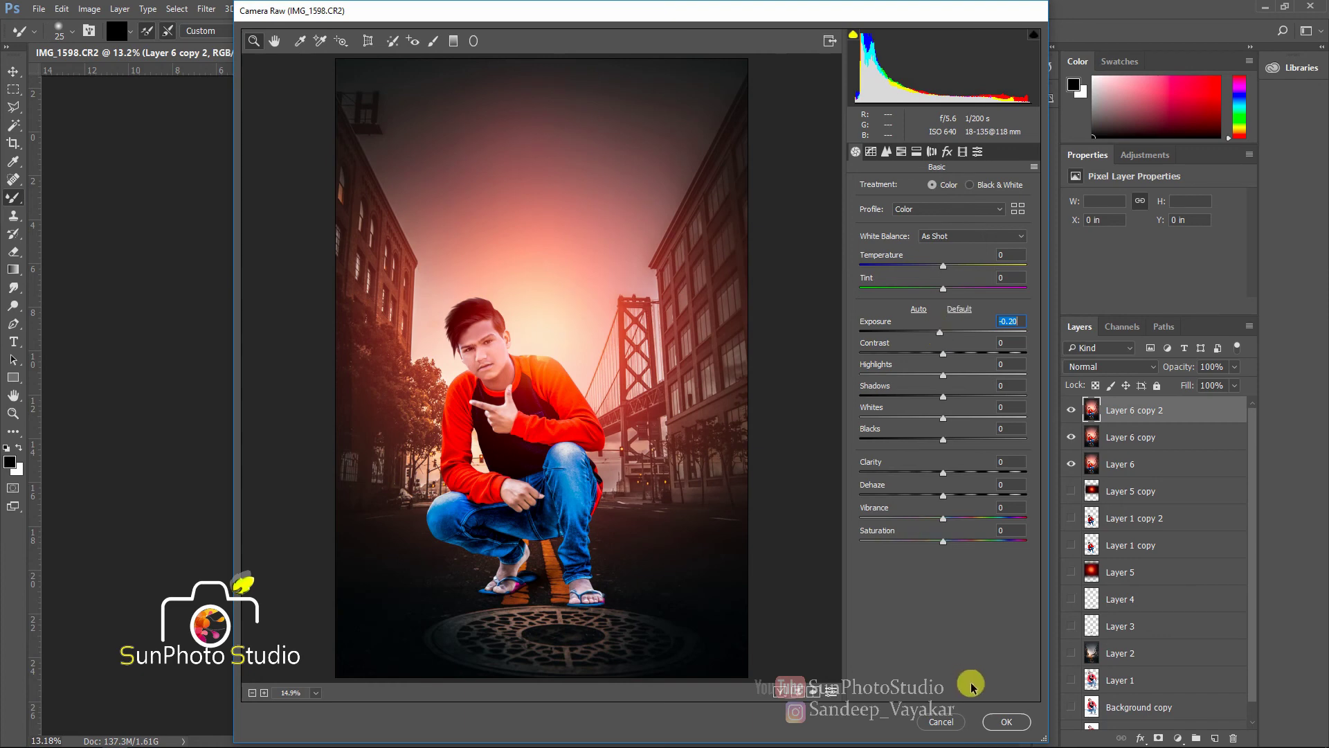
{"action": "left_click", "coordinate": [1013, 721]}
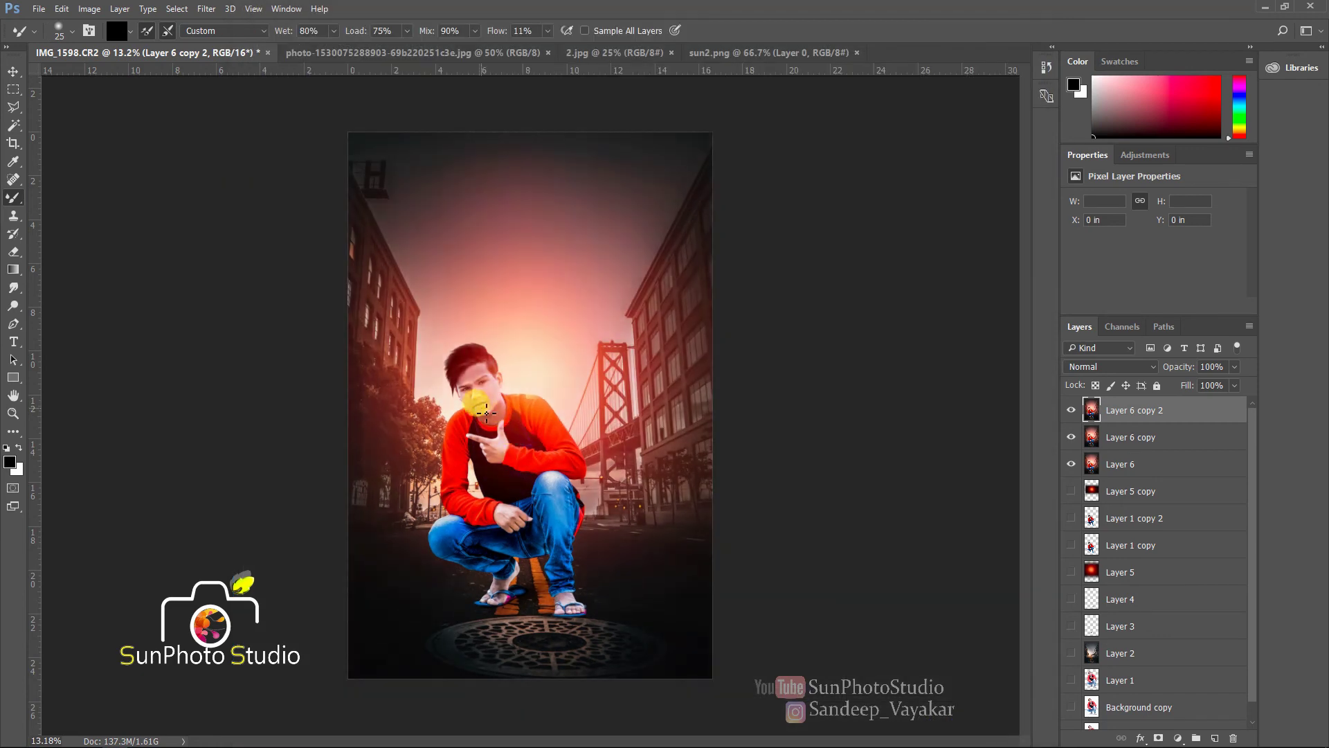
Try a Selective Color adjustment on the Blacks of Layer 6 copy 2, keeping the Black value at 0%
{"action": "scroll", "coordinate": [485, 405], "scroll_direction": "up", "scroll_amount": 7}
{"action": "scroll", "coordinate": [416, 306], "scroll_direction": "down", "scroll_amount": 4}
{"action": "left_click", "coordinate": [93, 9]}
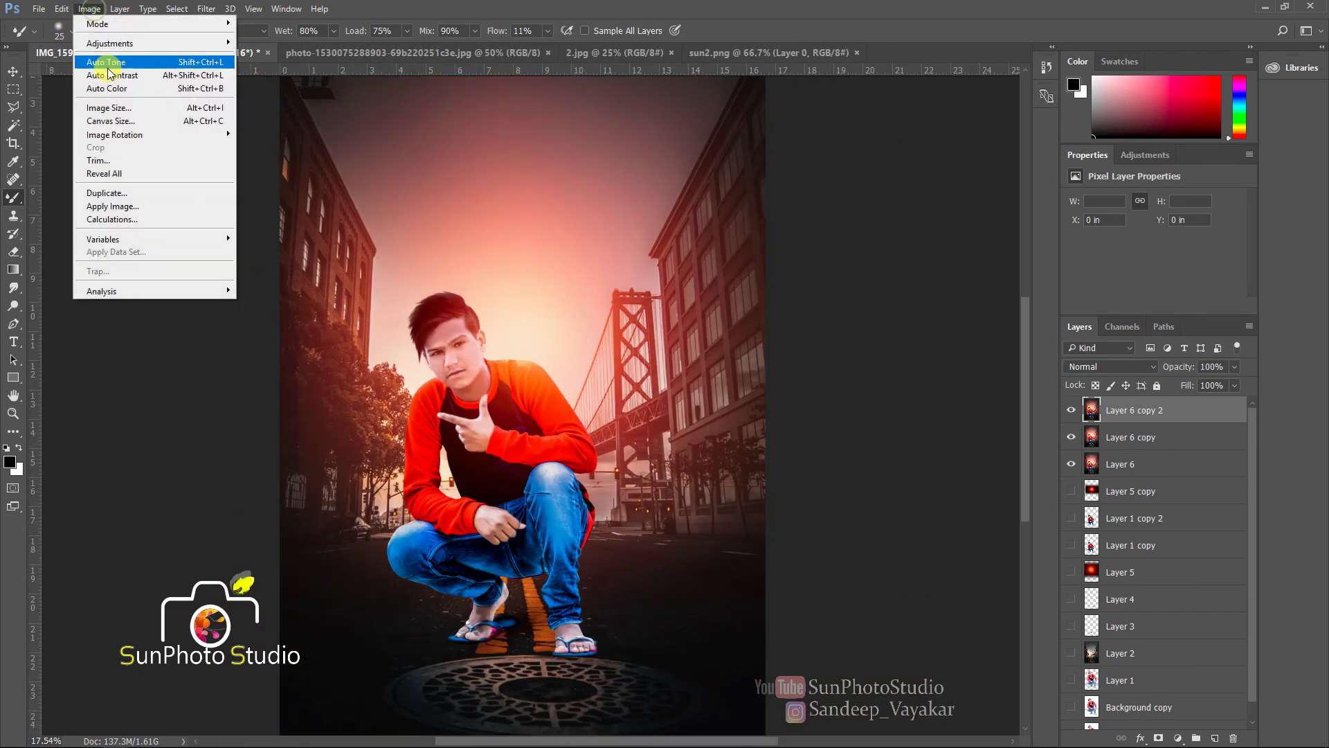
{"action": "mouse_move", "coordinate": [114, 42]}
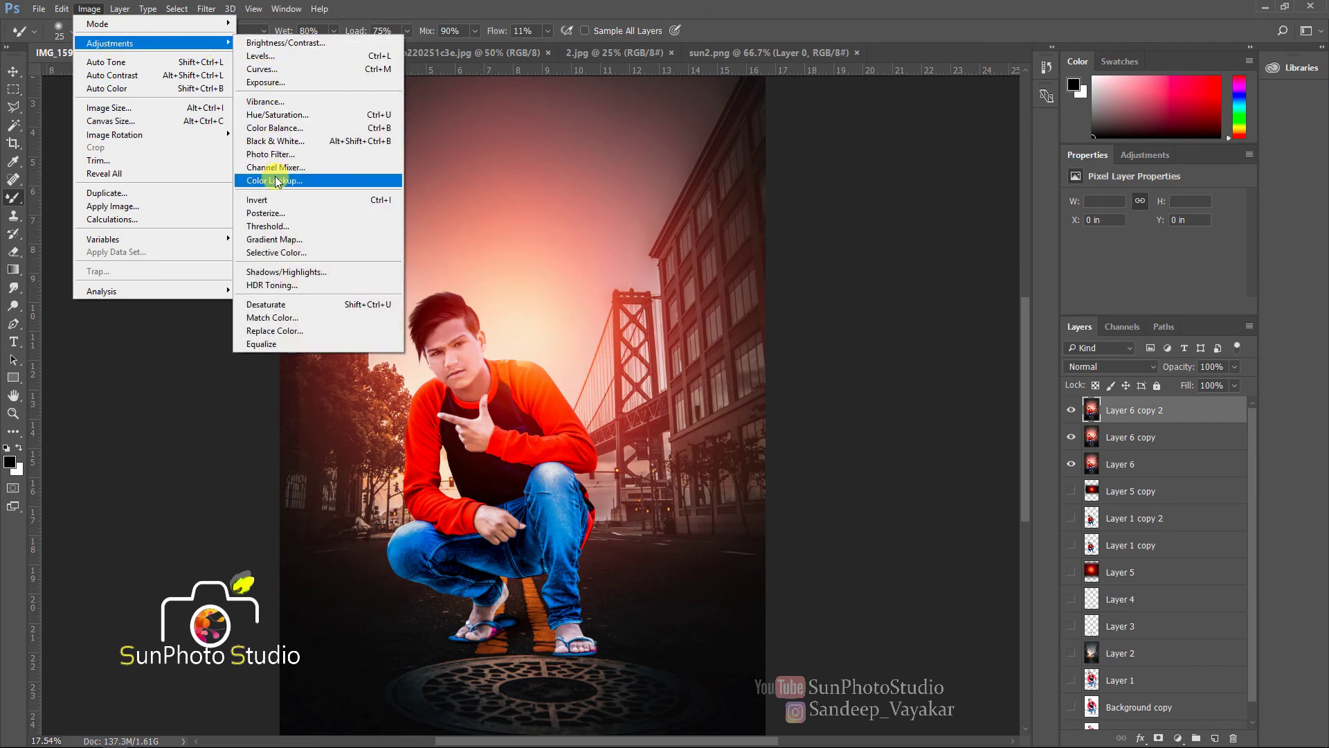
{"action": "left_click", "coordinate": [280, 254]}
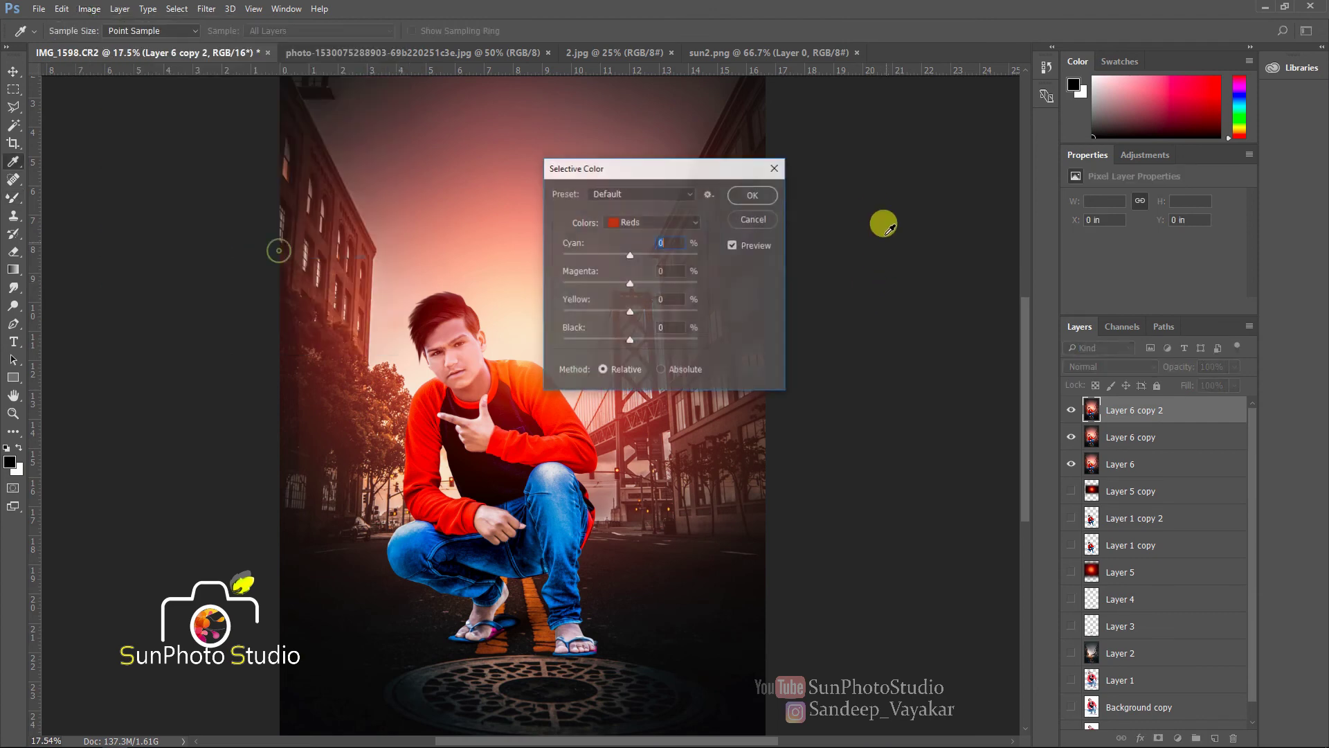
{"action": "left_click", "coordinate": [676, 222]}
{"action": "left_click", "coordinate": [644, 337]}
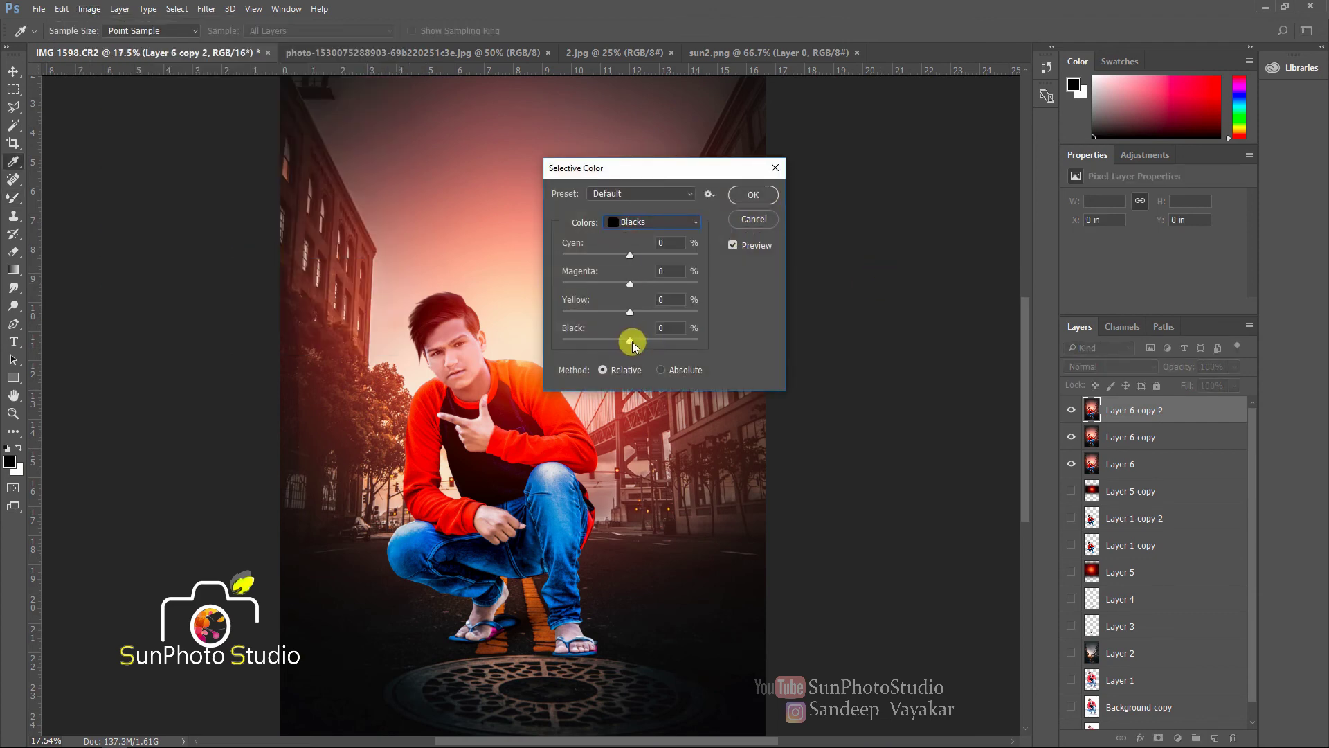
{"action": "left_click_drag", "start_coordinate": [632, 343], "coordinate": [630, 342]}
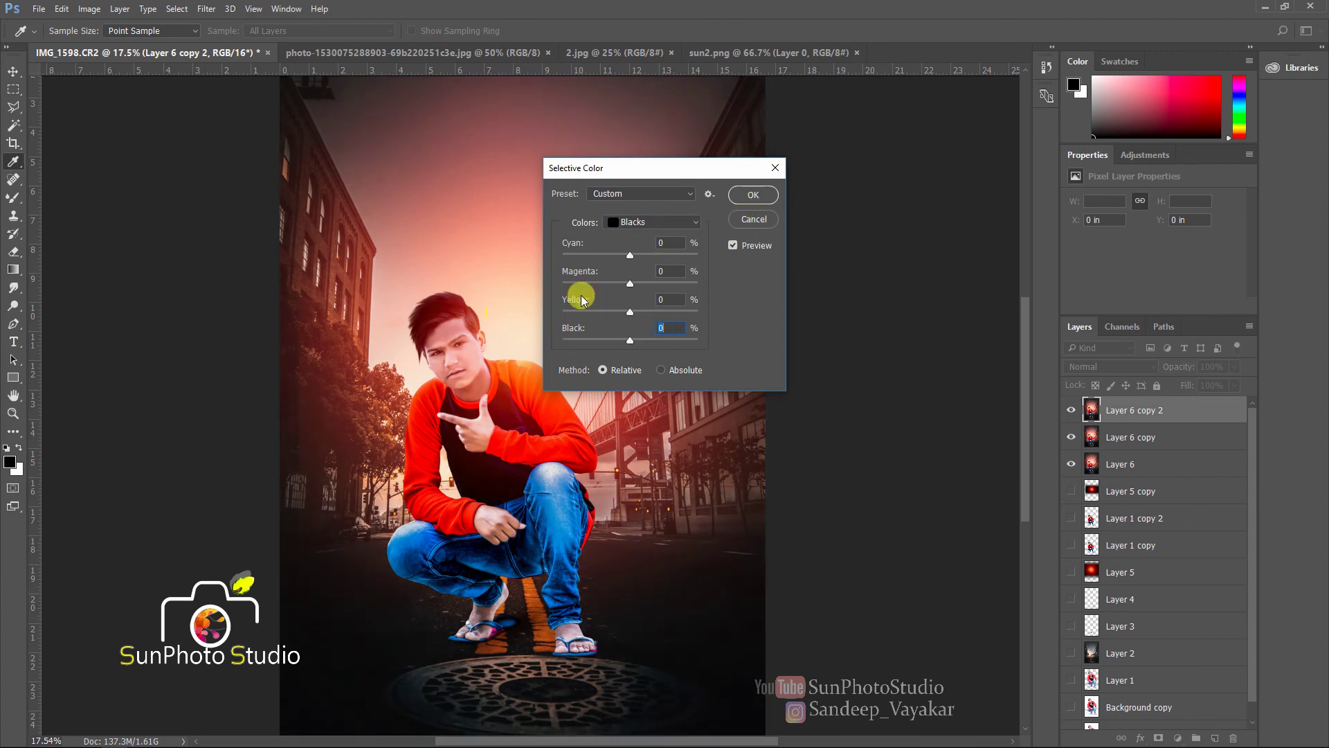
{"action": "left_click", "coordinate": [754, 196]}
Add a new empty layer above Layer 6 copy 2
{"action": "scroll", "coordinate": [415, 319], "scroll_direction": "down", "scroll_amount": 3}
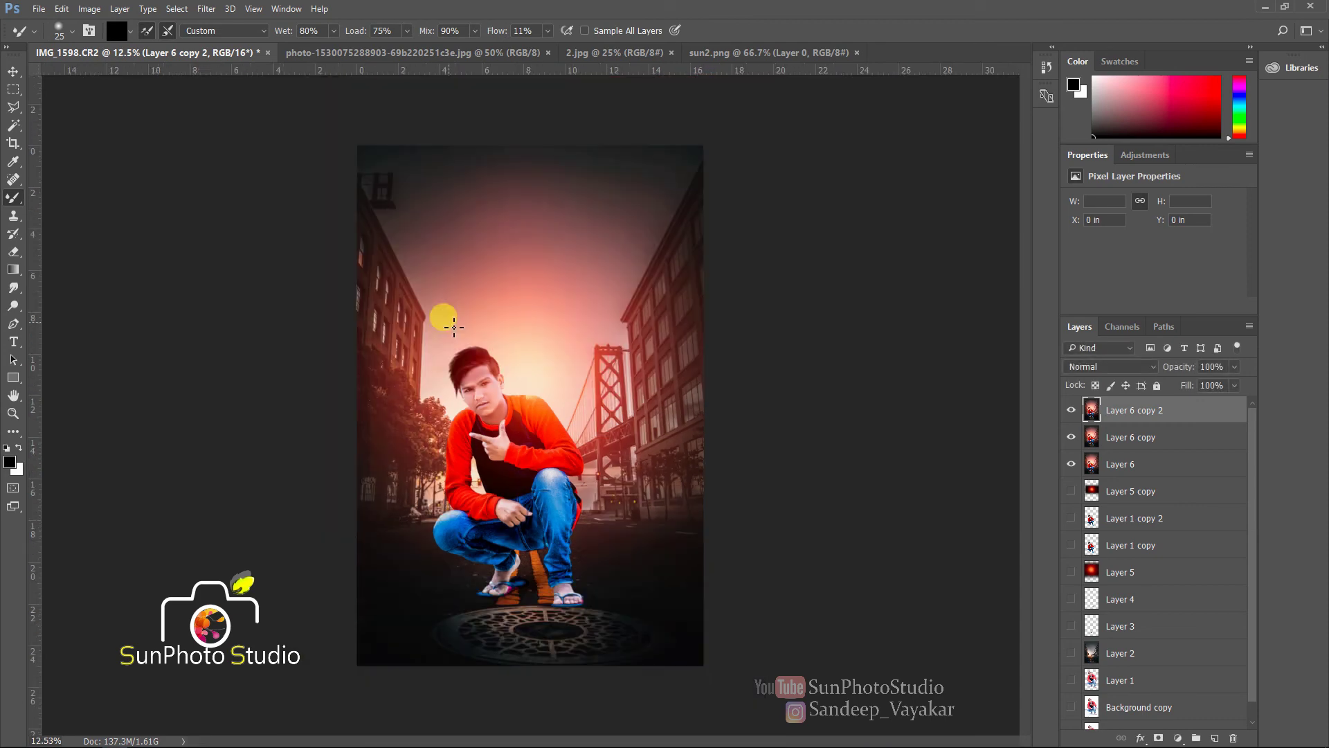
{"action": "scroll", "coordinate": [475, 394], "scroll_direction": "up", "scroll_amount": 5}
{"action": "scroll", "coordinate": [475, 395], "scroll_direction": "up", "scroll_amount": 5}
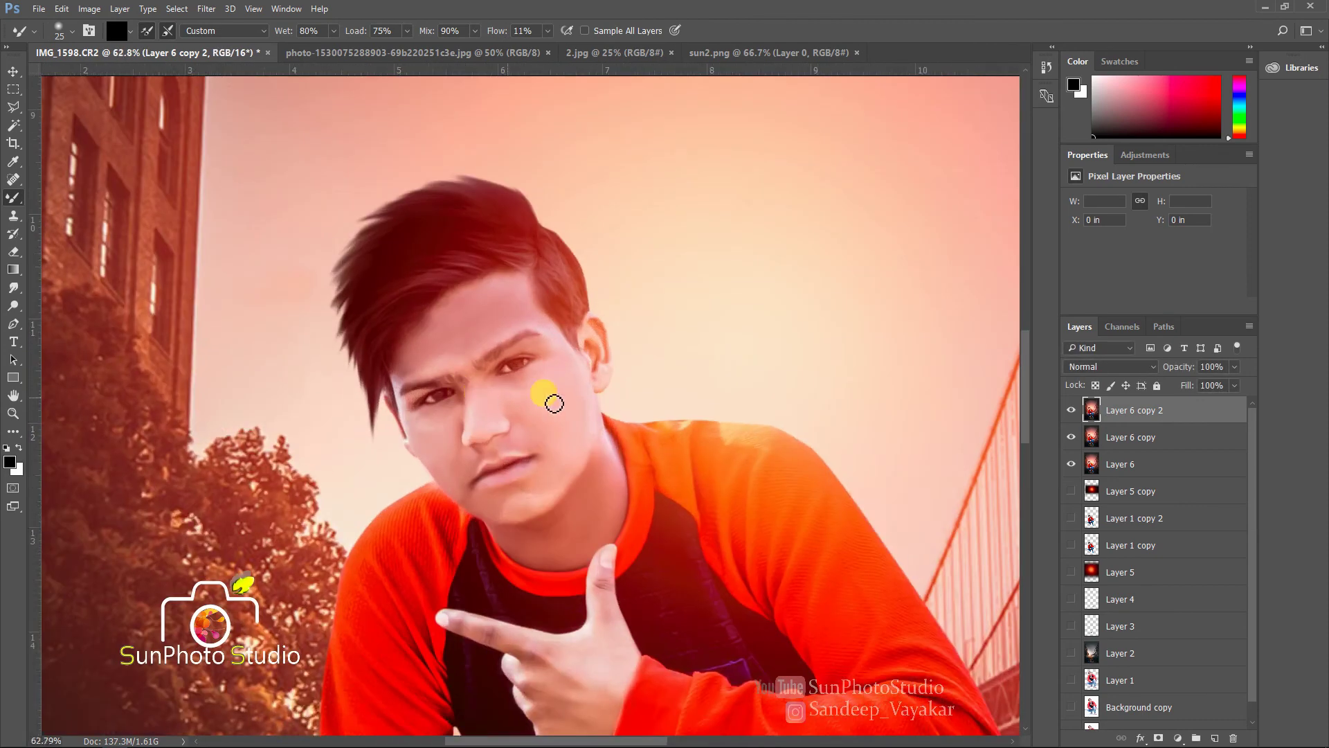
{"action": "left_click", "coordinate": [1216, 740]}
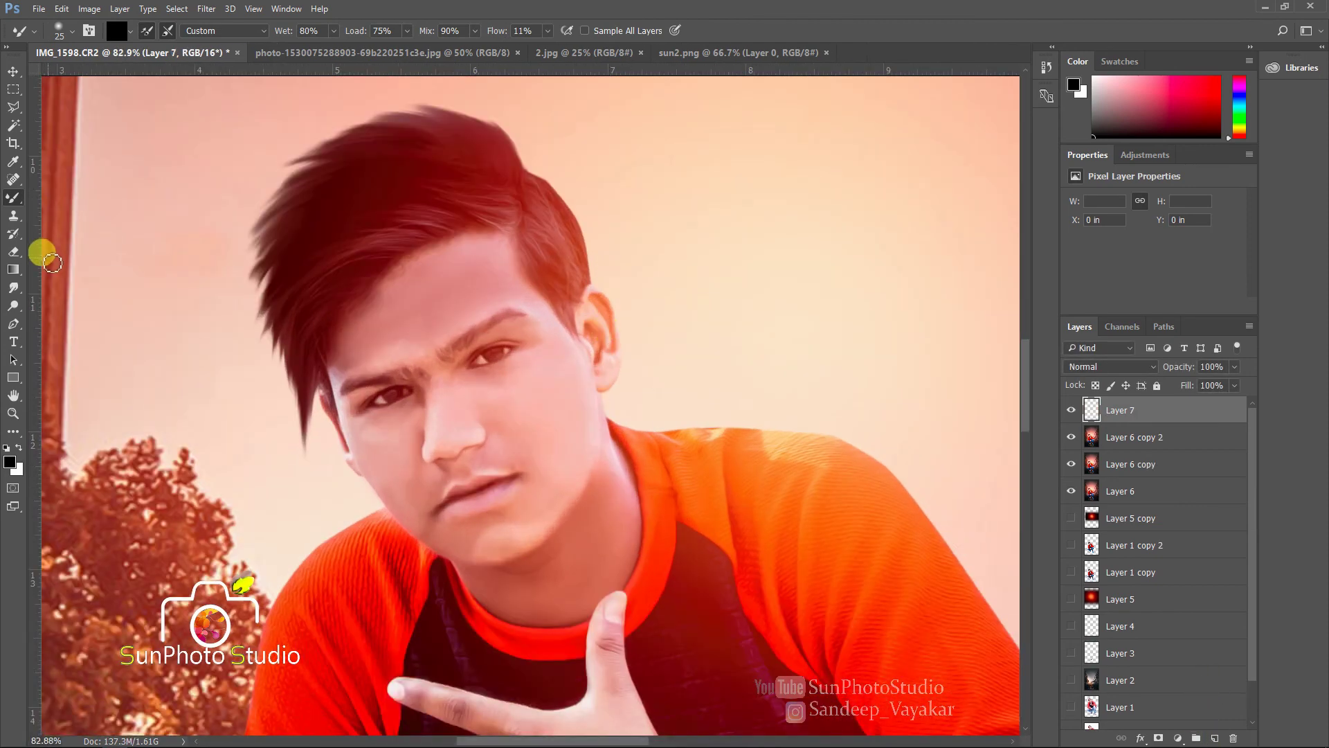
Stamp a white ring over each iris on Layer 7 using a ring-shaped Brush tip at size 30
{"action": "right_click", "coordinate": [15, 199]}
{"action": "left_click", "coordinate": [51, 193]}
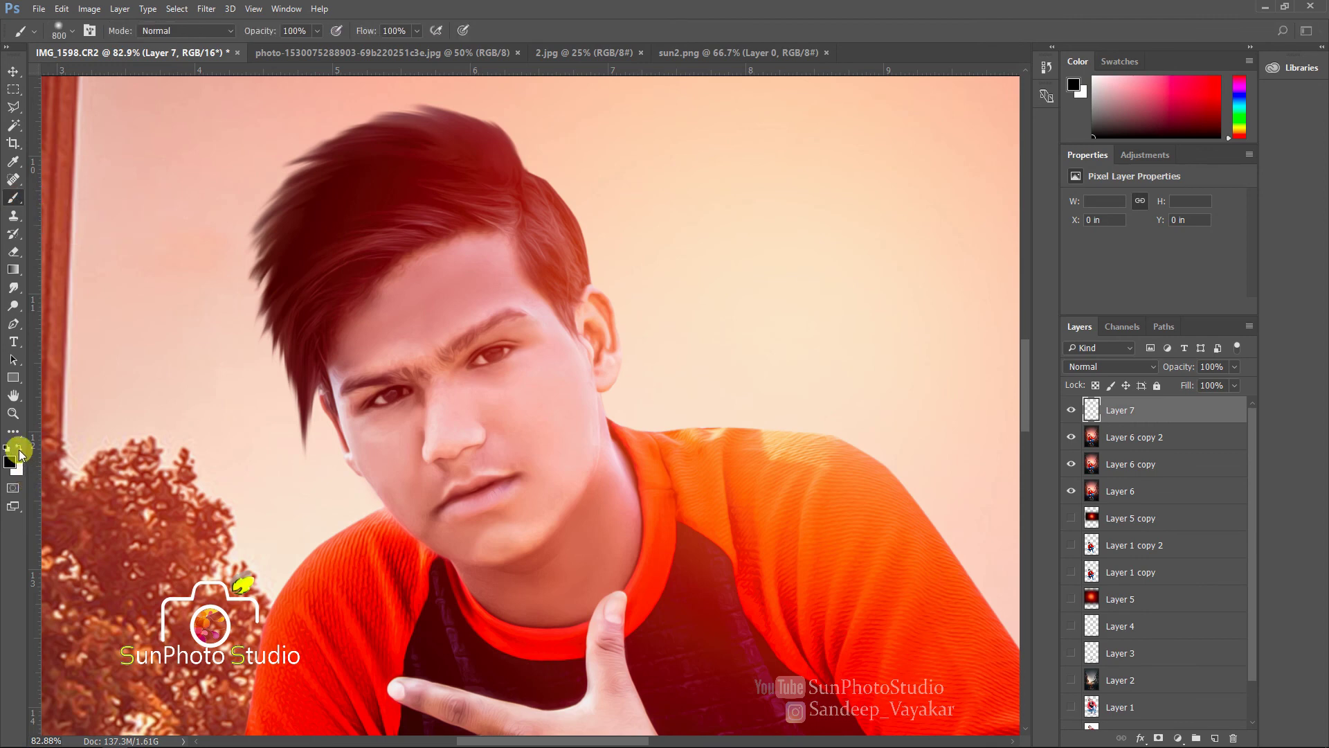
{"action": "left_click", "coordinate": [19, 449]}
{"action": "right_click", "coordinate": [424, 402]}
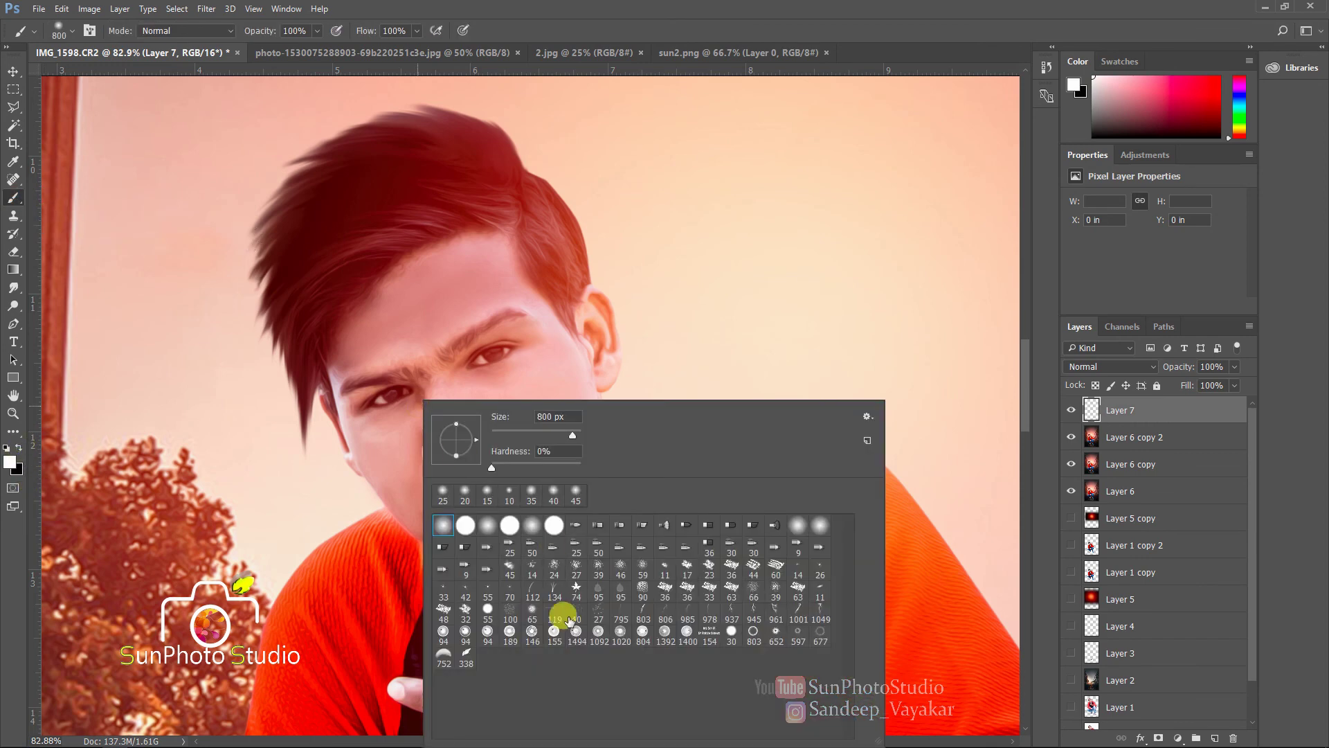
{"action": "double_click", "coordinate": [751, 632]}
{"action": "scroll", "coordinate": [405, 371], "scroll_direction": "up", "scroll_amount": 7}
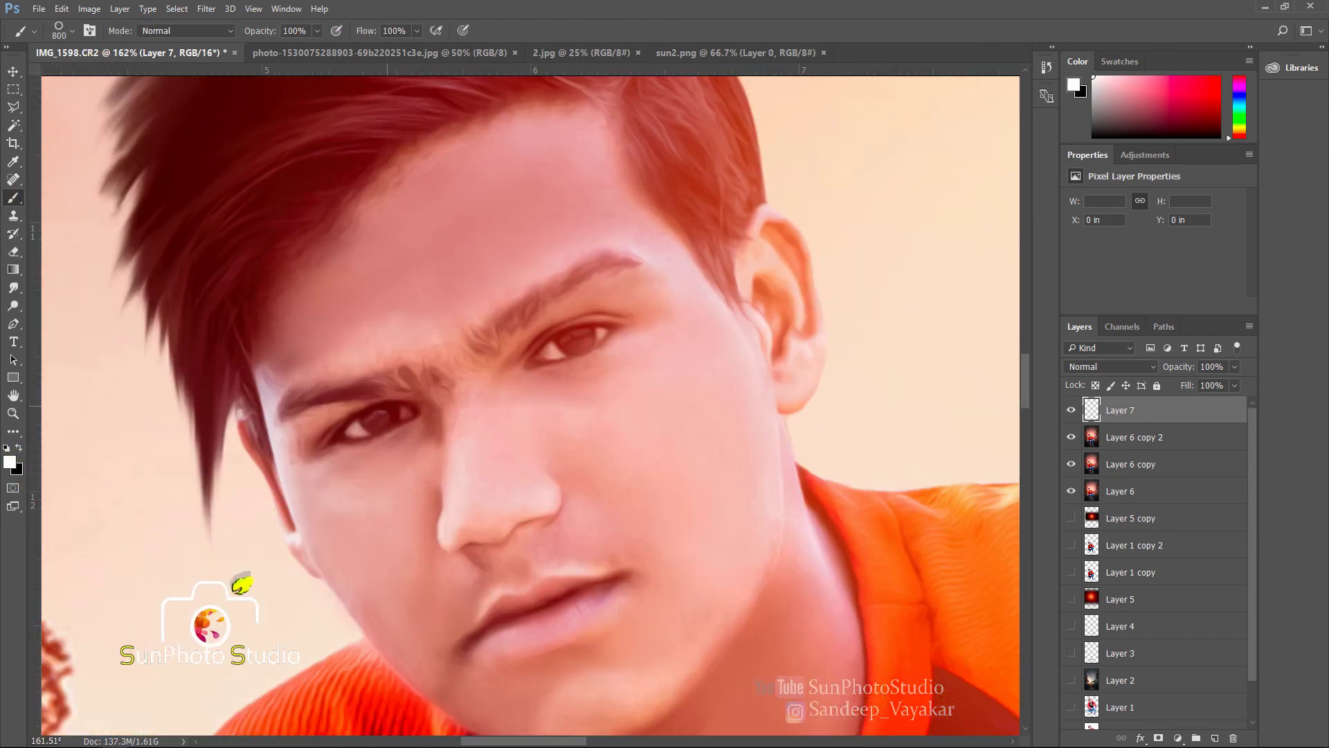
{"action": "scroll", "coordinate": [344, 392], "scroll_direction": "up", "scroll_amount": 3}
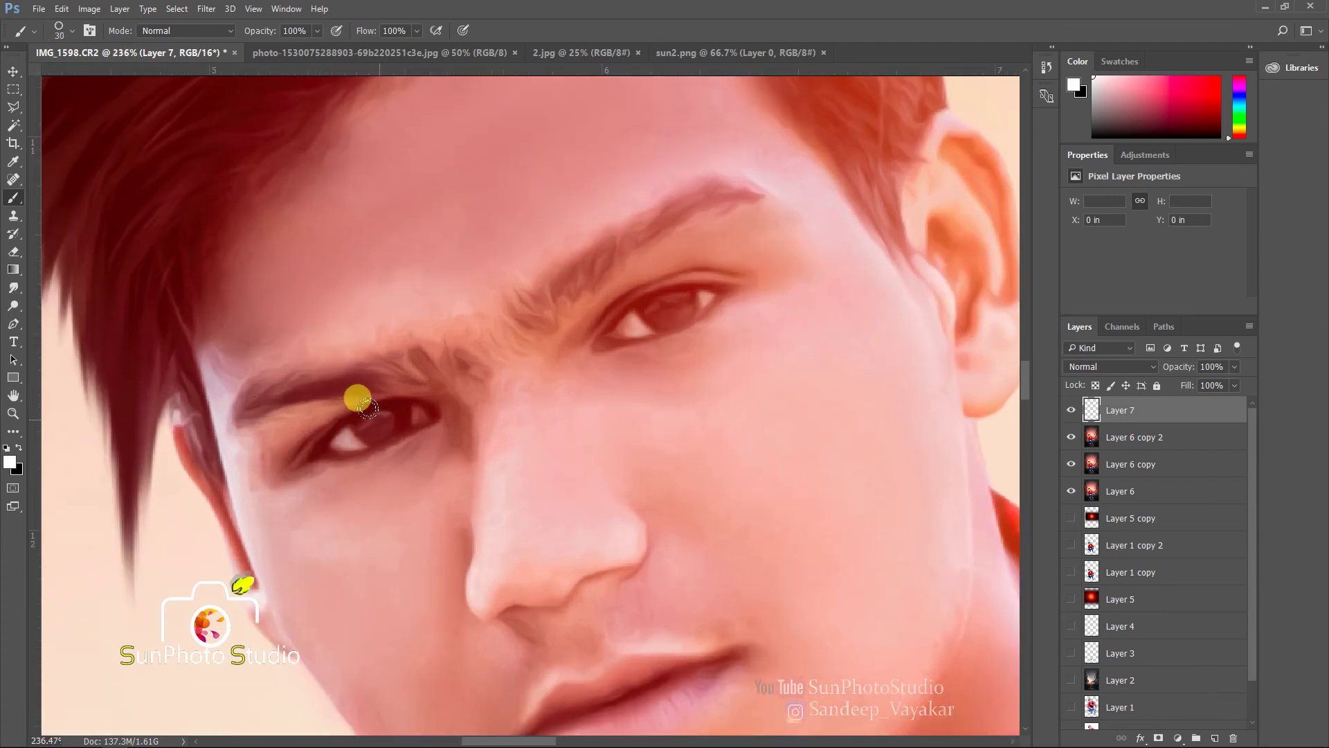
{"action": "left_click", "coordinate": [378, 418]}
{"action": "left_click", "coordinate": [669, 306]}
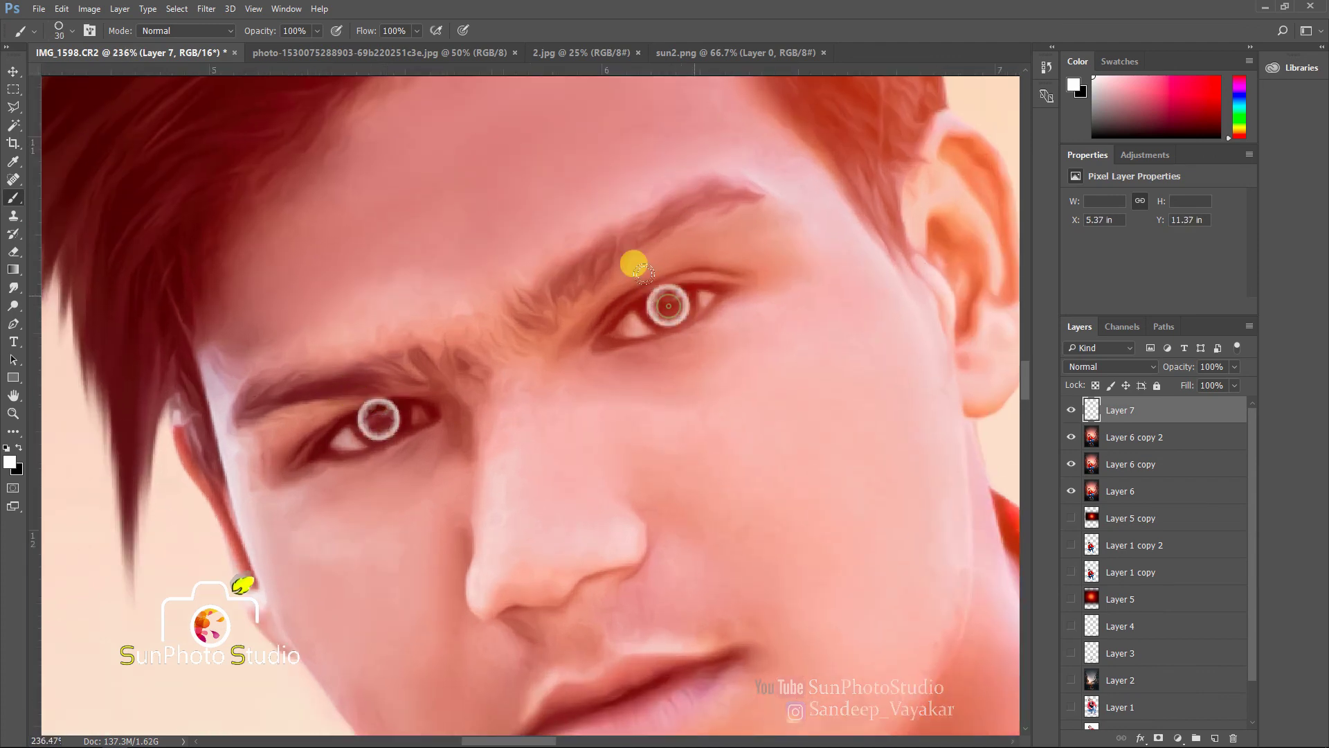
Erase the upper parts of both white eye rings with a soft size 20 Eraser
{"action": "left_click", "coordinate": [10, 249]}
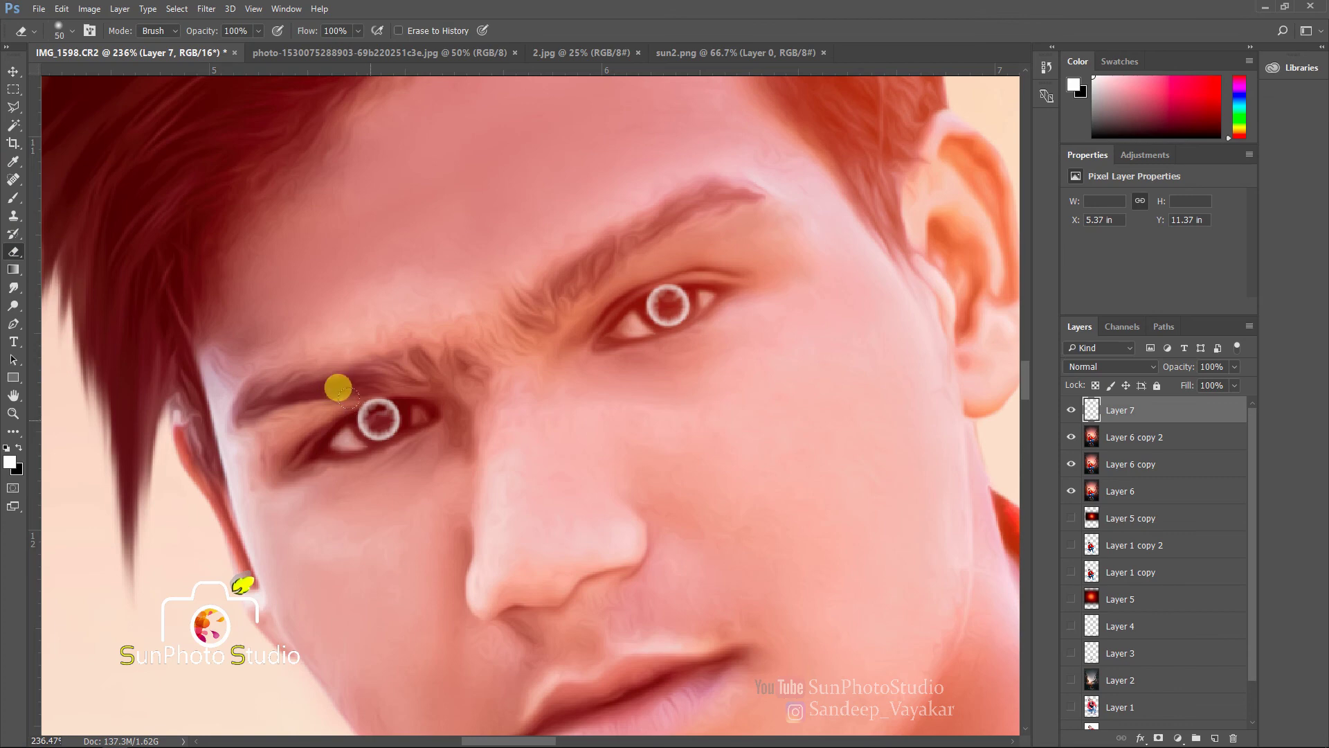
{"action": "mouse_move", "coordinate": [351, 408]}
{"action": "left_mouse_down"}
{"action": "mouse_move", "coordinate": [392, 381]}
{"action": "mouse_move", "coordinate": [338, 412]}
{"action": "mouse_move", "coordinate": [392, 389]}
{"action": "mouse_move", "coordinate": [412, 403]}
{"action": "mouse_move", "coordinate": [410, 439]}
{"action": "mouse_move", "coordinate": [371, 452]}
{"action": "mouse_move", "coordinate": [524, 416]}
{"action": "left_mouse_up"}
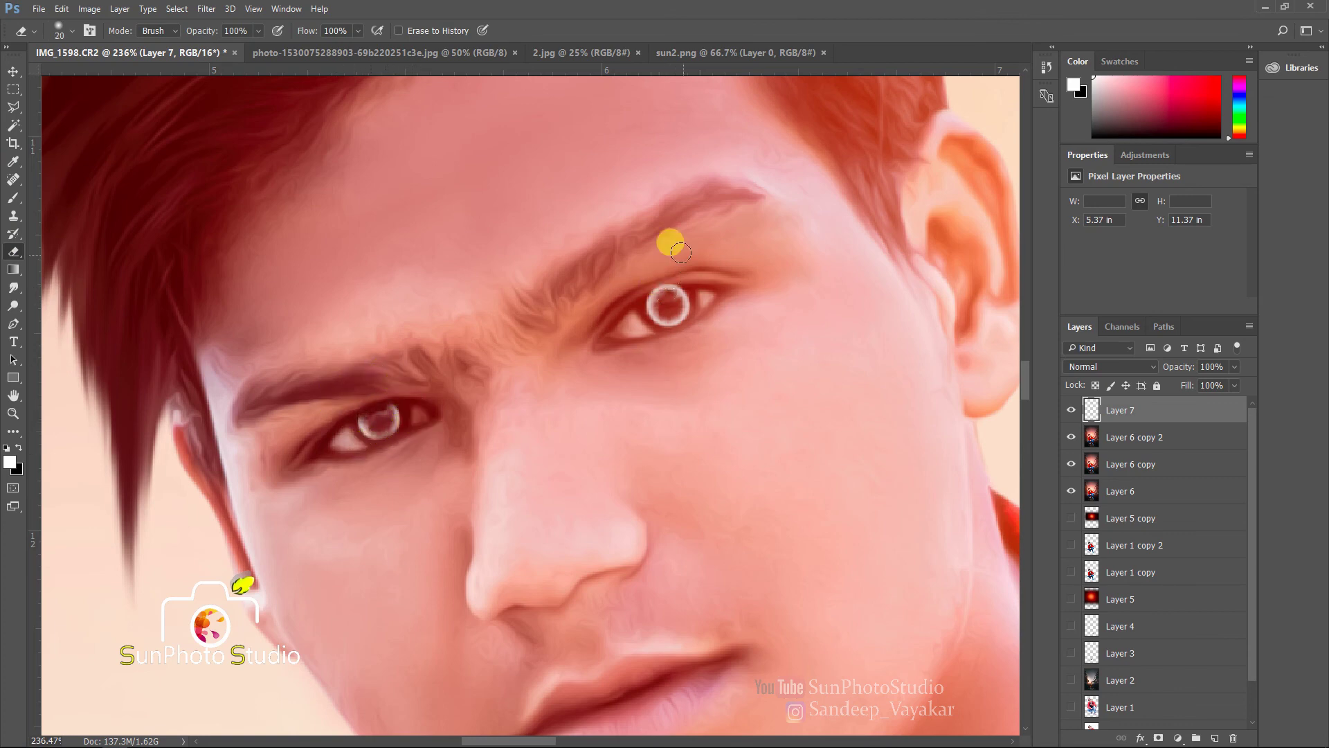
{"action": "mouse_move", "coordinate": [680, 252]}
{"action": "left_mouse_down"}
{"action": "mouse_move", "coordinate": [621, 299]}
{"action": "mouse_move", "coordinate": [694, 270]}
{"action": "mouse_move", "coordinate": [641, 279]}
{"action": "left_mouse_up"}
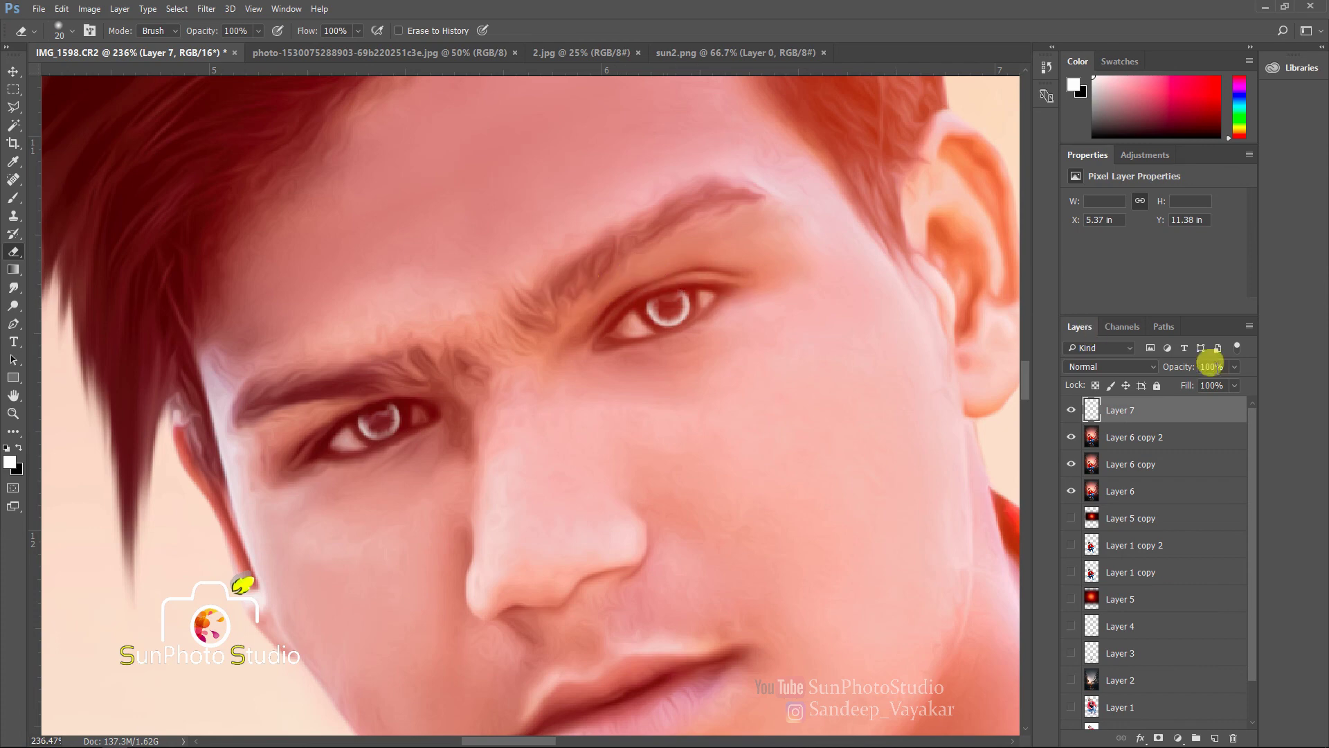
Set the opacity of the eye-ring layer, Layer 7, to 89%
{"action": "left_click_drag", "start_coordinate": [1181, 370], "coordinate": [1159, 372]}
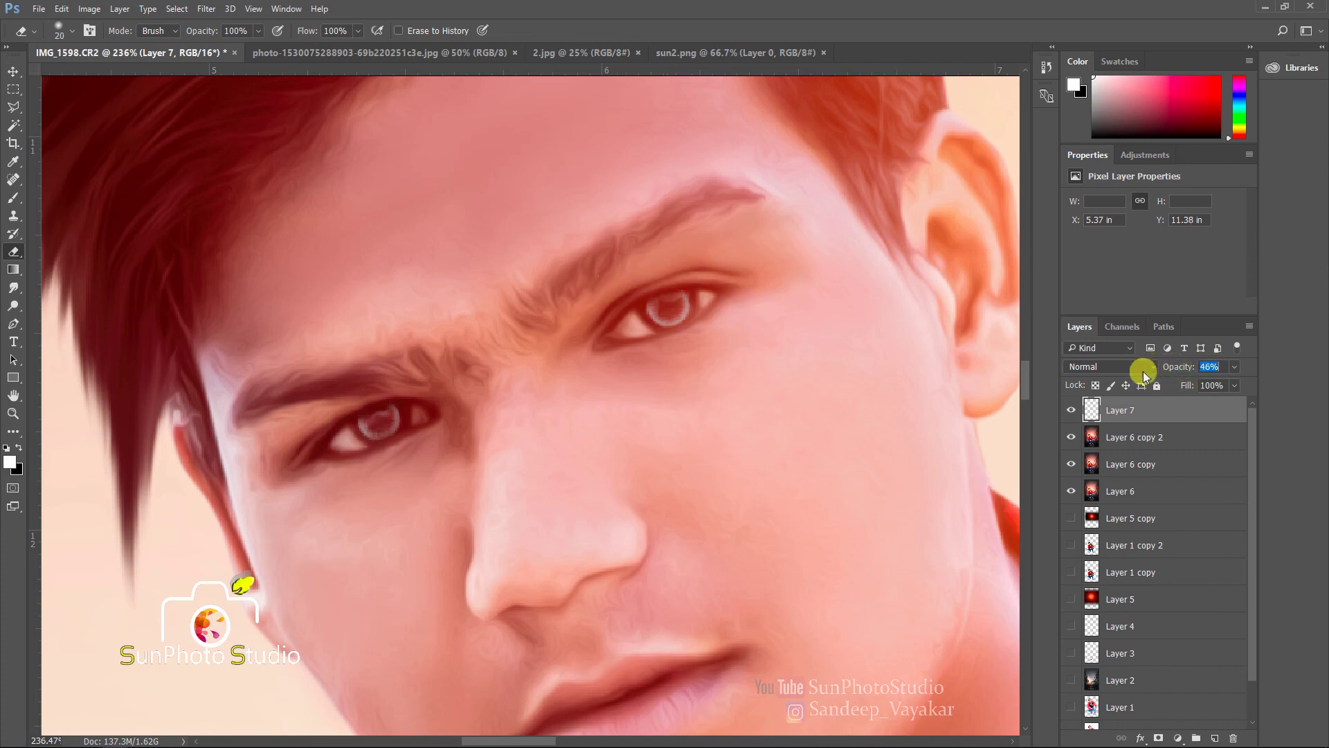
{"action": "key", "text": "ctrl+0"}
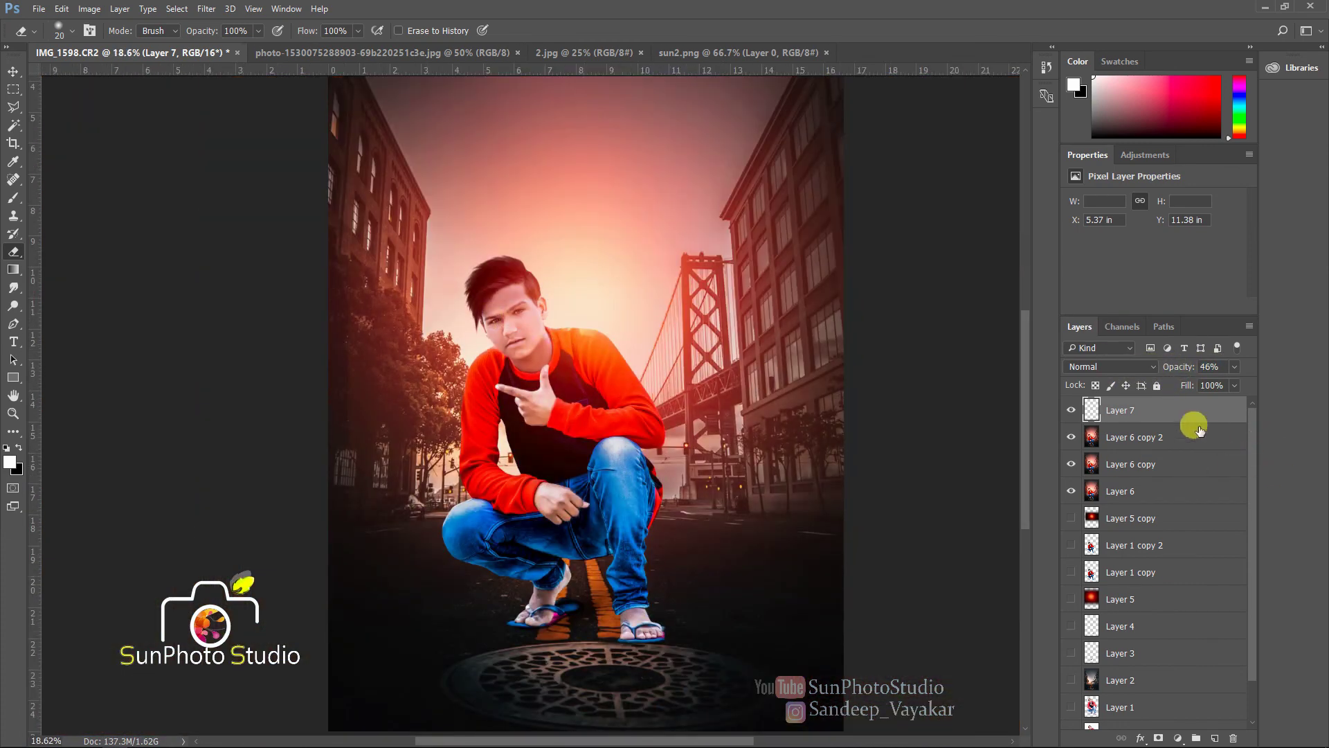
{"action": "left_click_drag", "start_coordinate": [1171, 372], "coordinate": [1249, 365]}
{"action": "scroll", "coordinate": [572, 374], "scroll_direction": "down", "scroll_amount": 1}
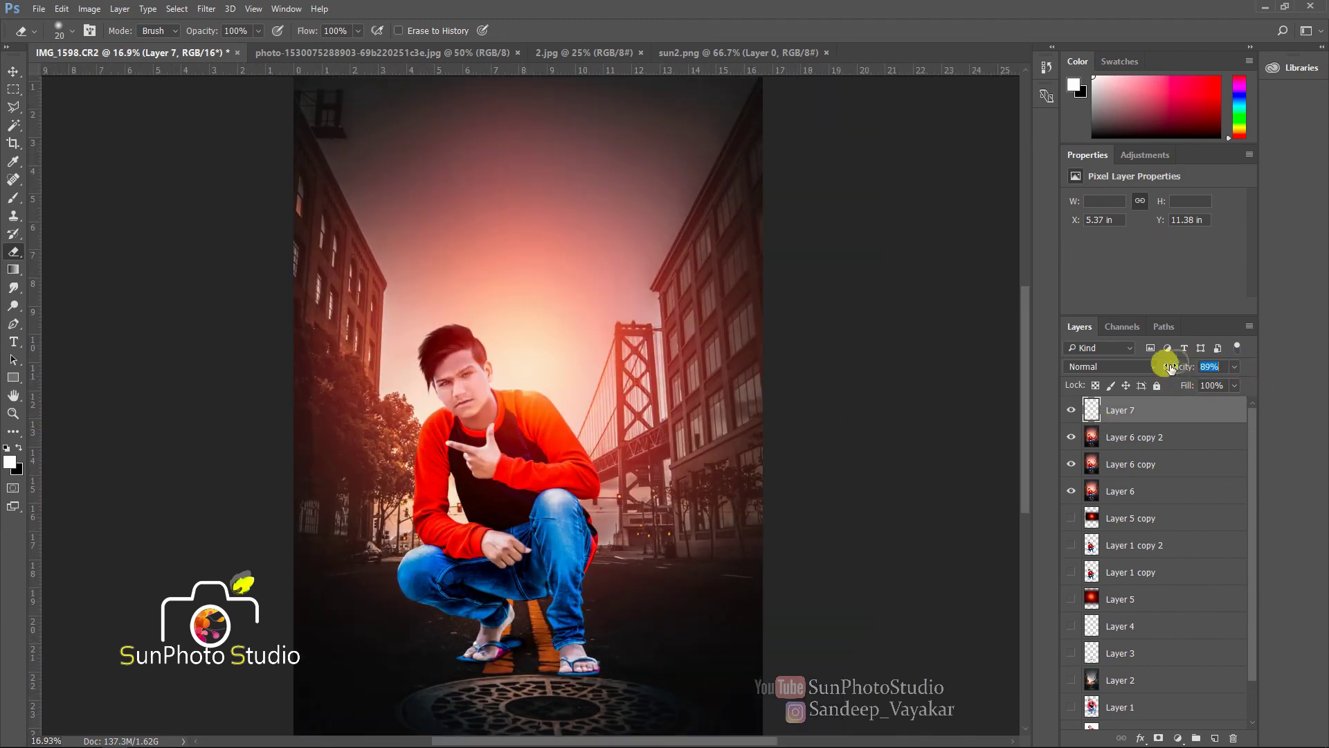
Merge all layers from Layer 7 down to Background copy into one, leaving the Background layer separate
{"action": "scroll", "coordinate": [1122, 577], "scroll_direction": "down", "scroll_amount": 2}
{"action": "left_click", "coordinate": [1133, 687], "text": "shift"}
{"action": "right_click", "coordinate": [1146, 602]}
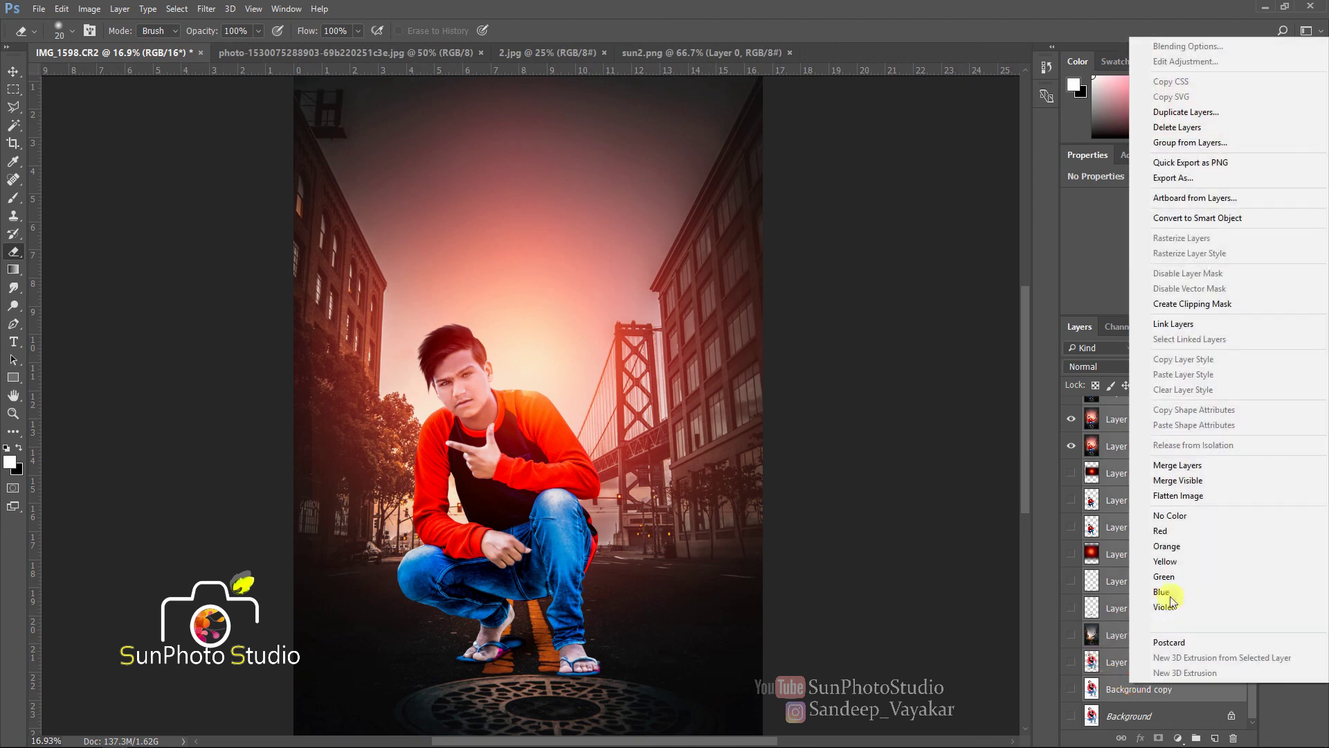
{"action": "left_click", "coordinate": [1149, 464]}
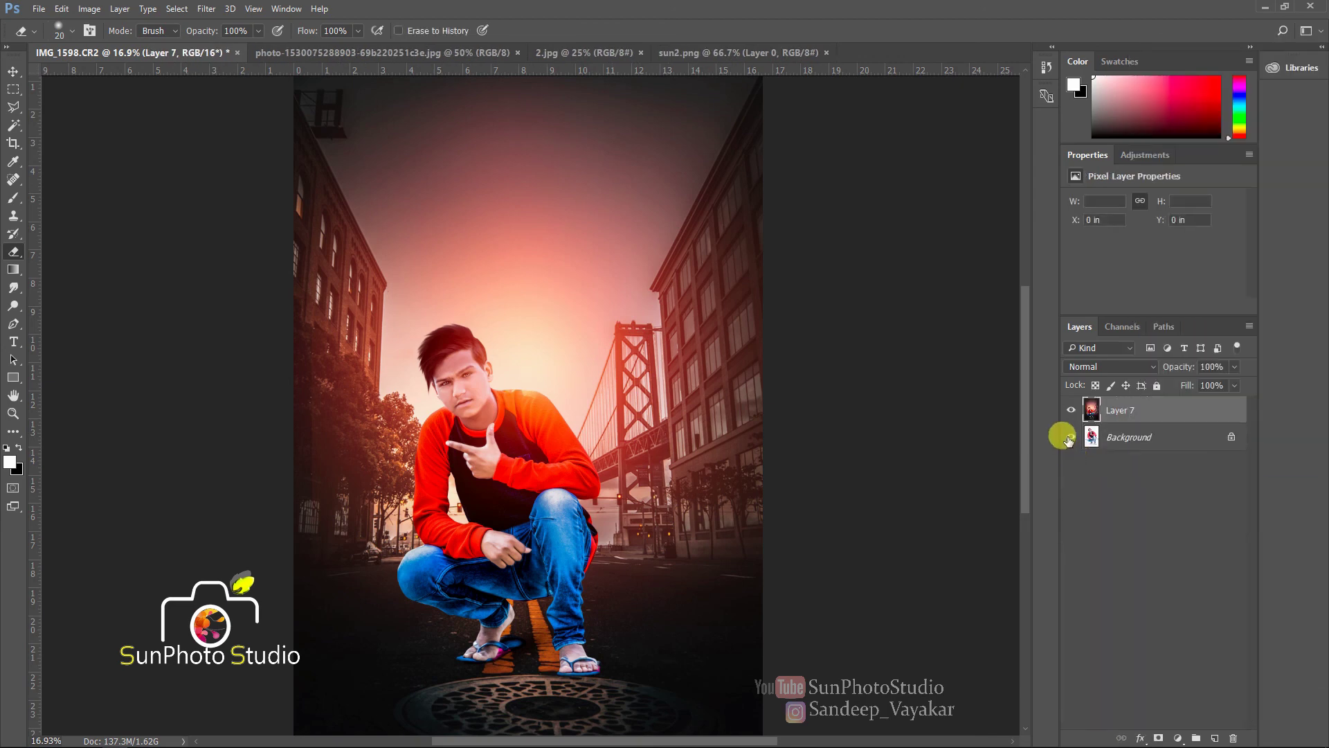
Copy the SunPhoto Studio logo from sun2.png into IMG_1598.CR2, scale it to about 133%, and place it in the image's upper-right corner
{"action": "scroll", "coordinate": [762, 250], "scroll_direction": "down", "scroll_amount": 2}
{"action": "left_click", "coordinate": [592, 57]}
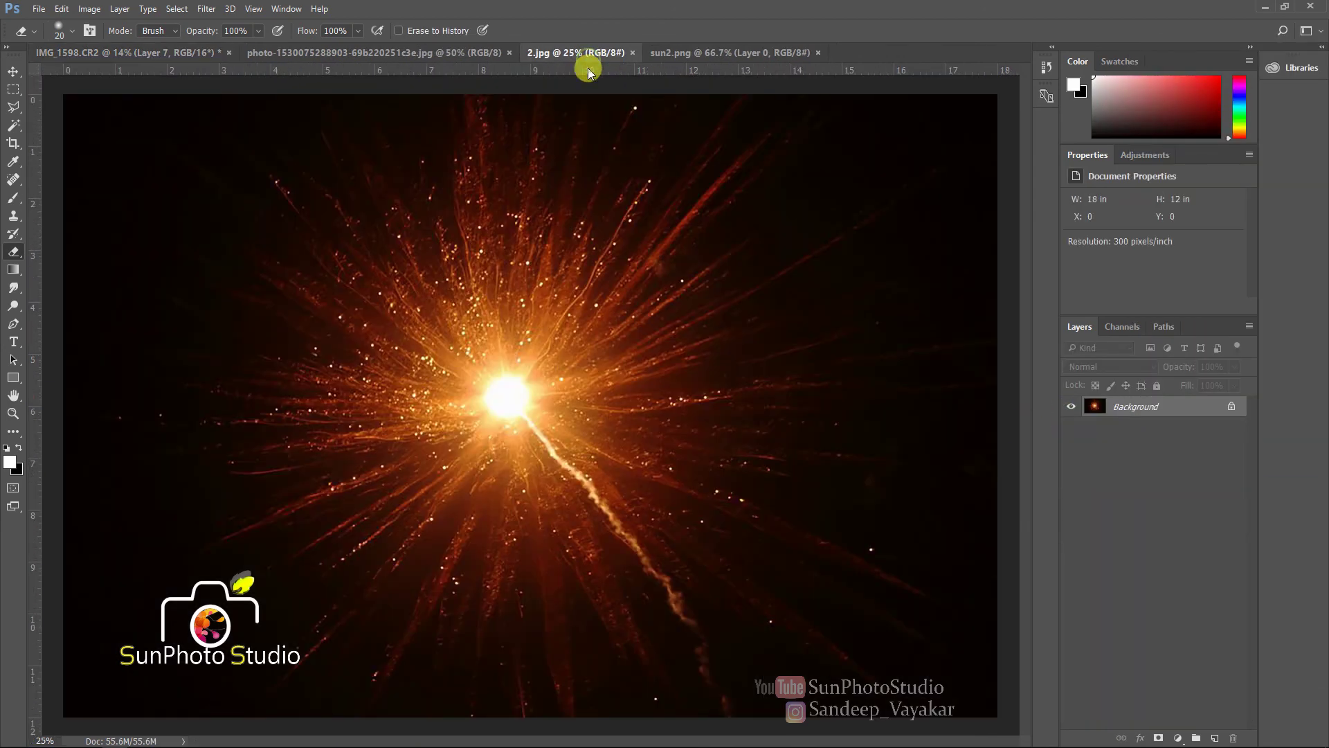
{"action": "left_click", "coordinate": [353, 52]}
{"action": "left_click", "coordinate": [720, 53]}
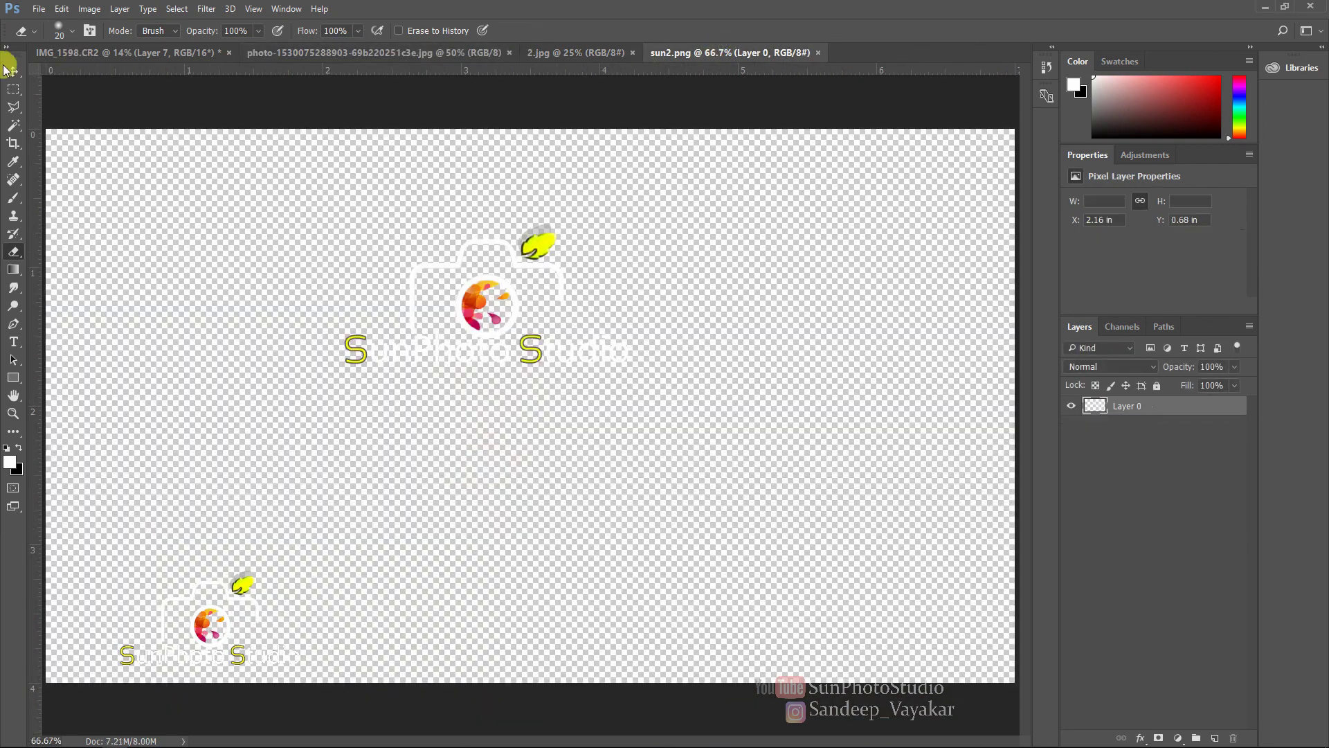
{"action": "key", "text": "v"}
{"action": "left_click_drag", "start_coordinate": [493, 248], "coordinate": [158, 57]}
{"action": "left_click_drag", "start_coordinate": [450, 202], "coordinate": [691, 143]}
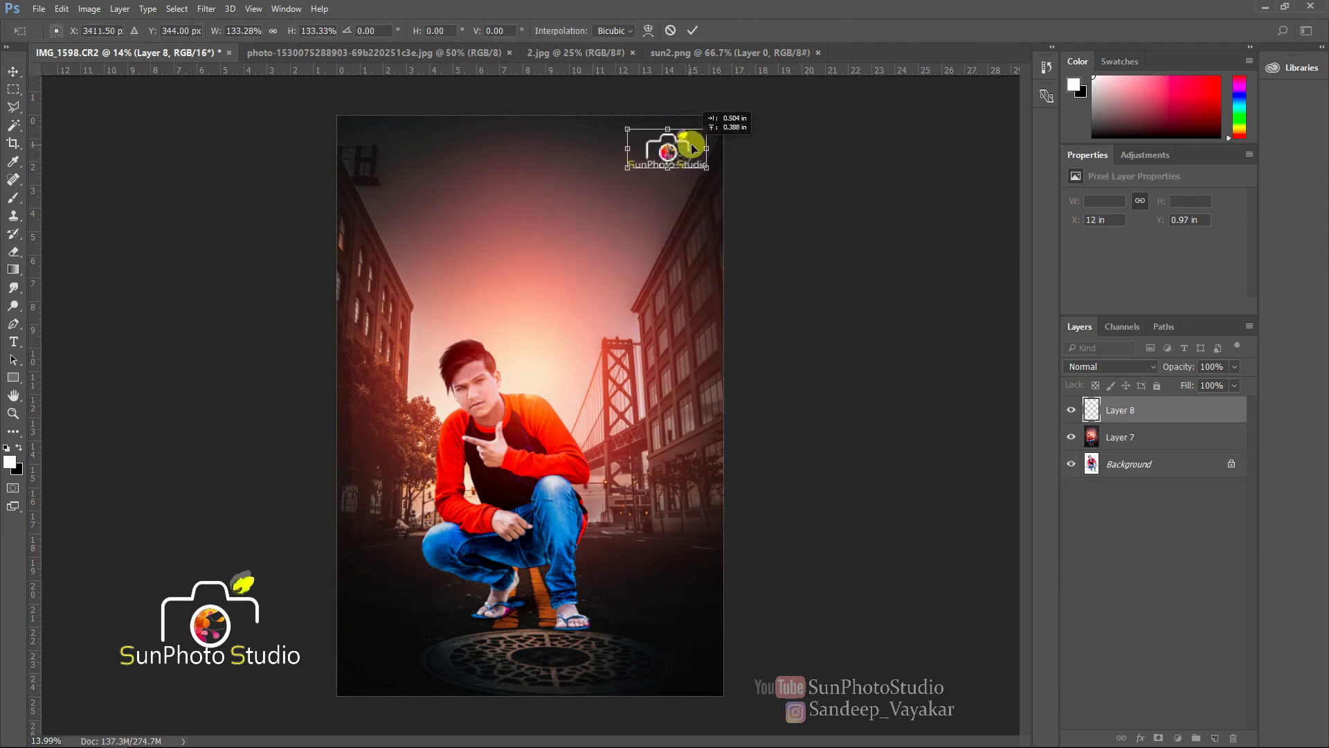
{"action": "key", "text": "Return"}
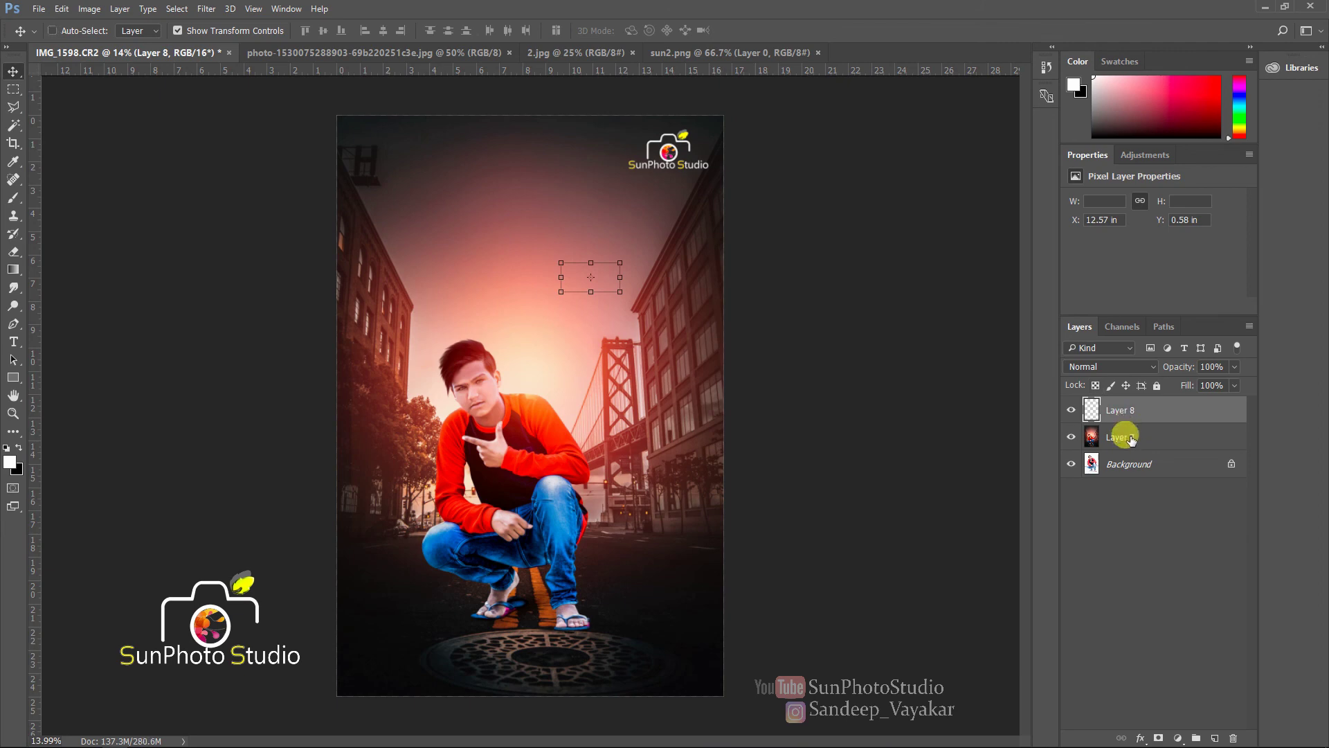
Merge the logo layer with Layer 7 while keeping Background separate, and toggle the merged layer's visibility to compare before and after
{"action": "key", "text": "ctrl+shift+e"}
{"action": "key", "text": "ctrl+alt+z"}
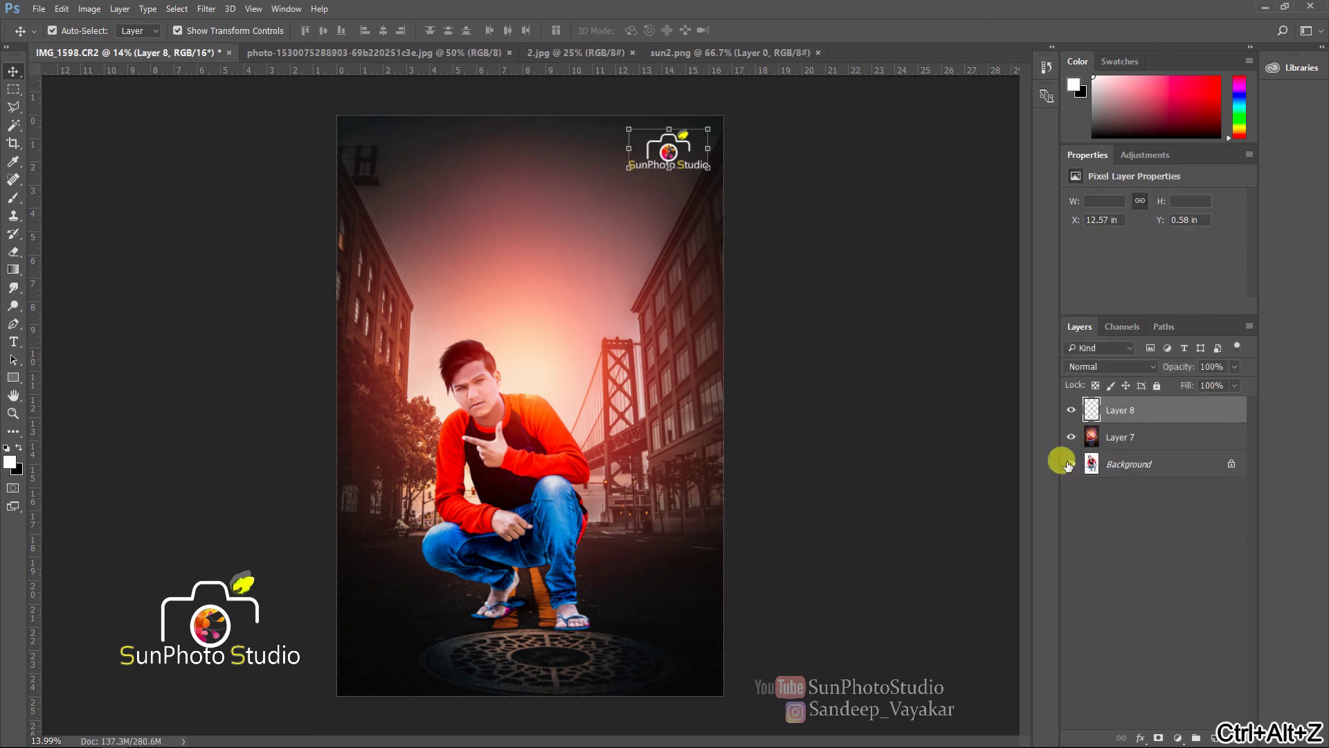
{"action": "key", "text": "ctrl+shift+e"}
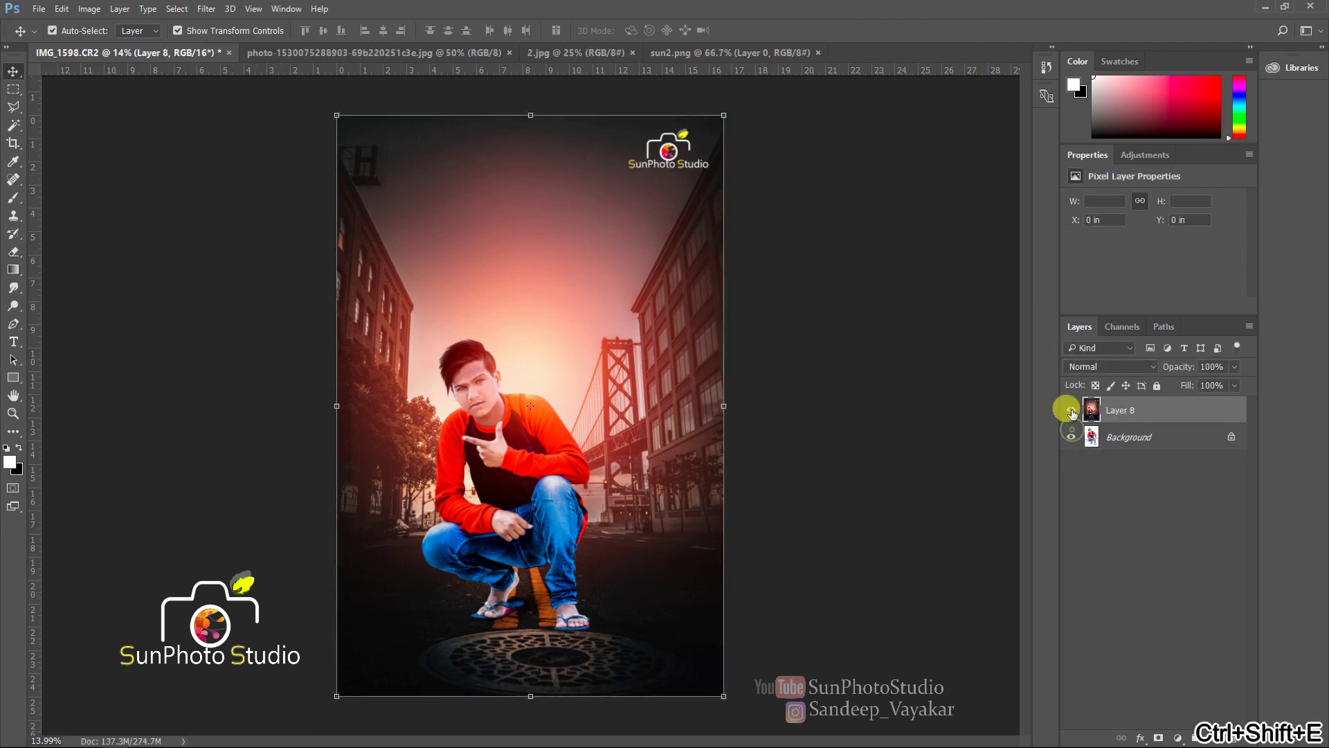
{"action": "left_click", "coordinate": [1071, 410]}
{"action": "left_click", "coordinate": [1071, 411]}
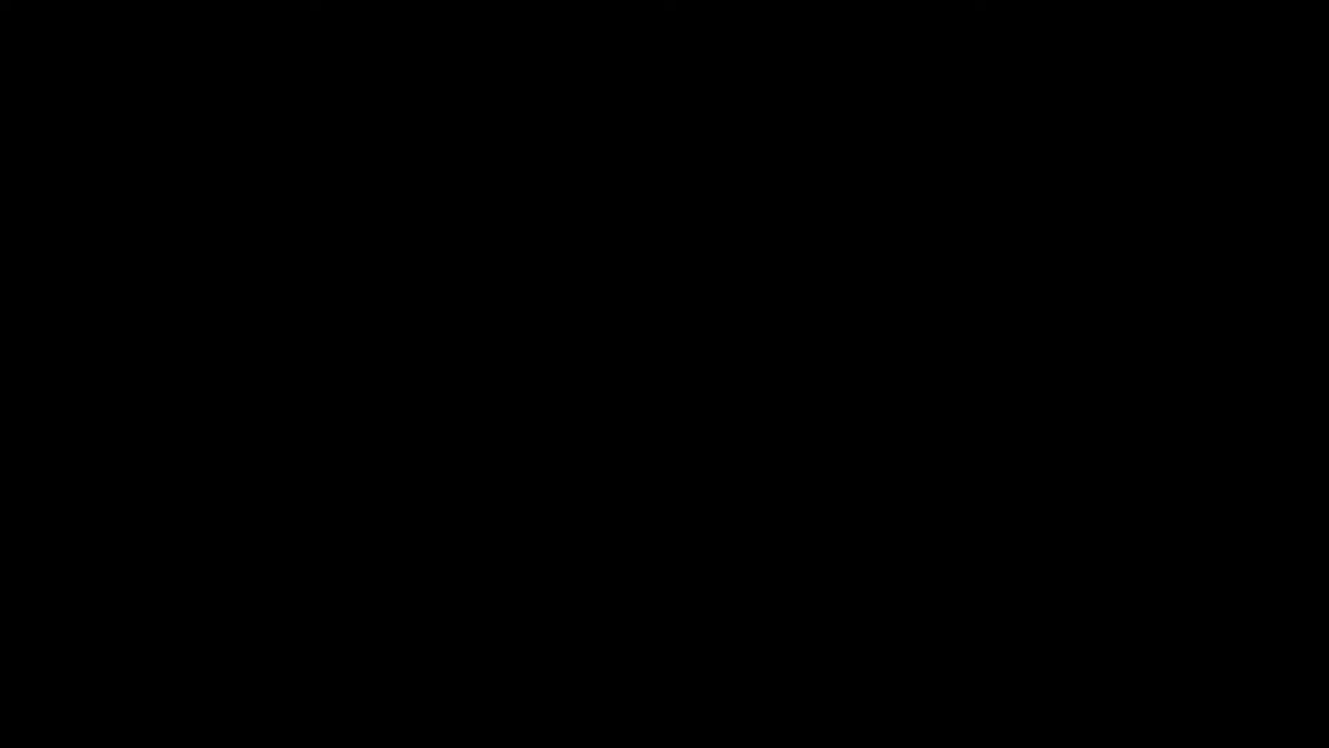